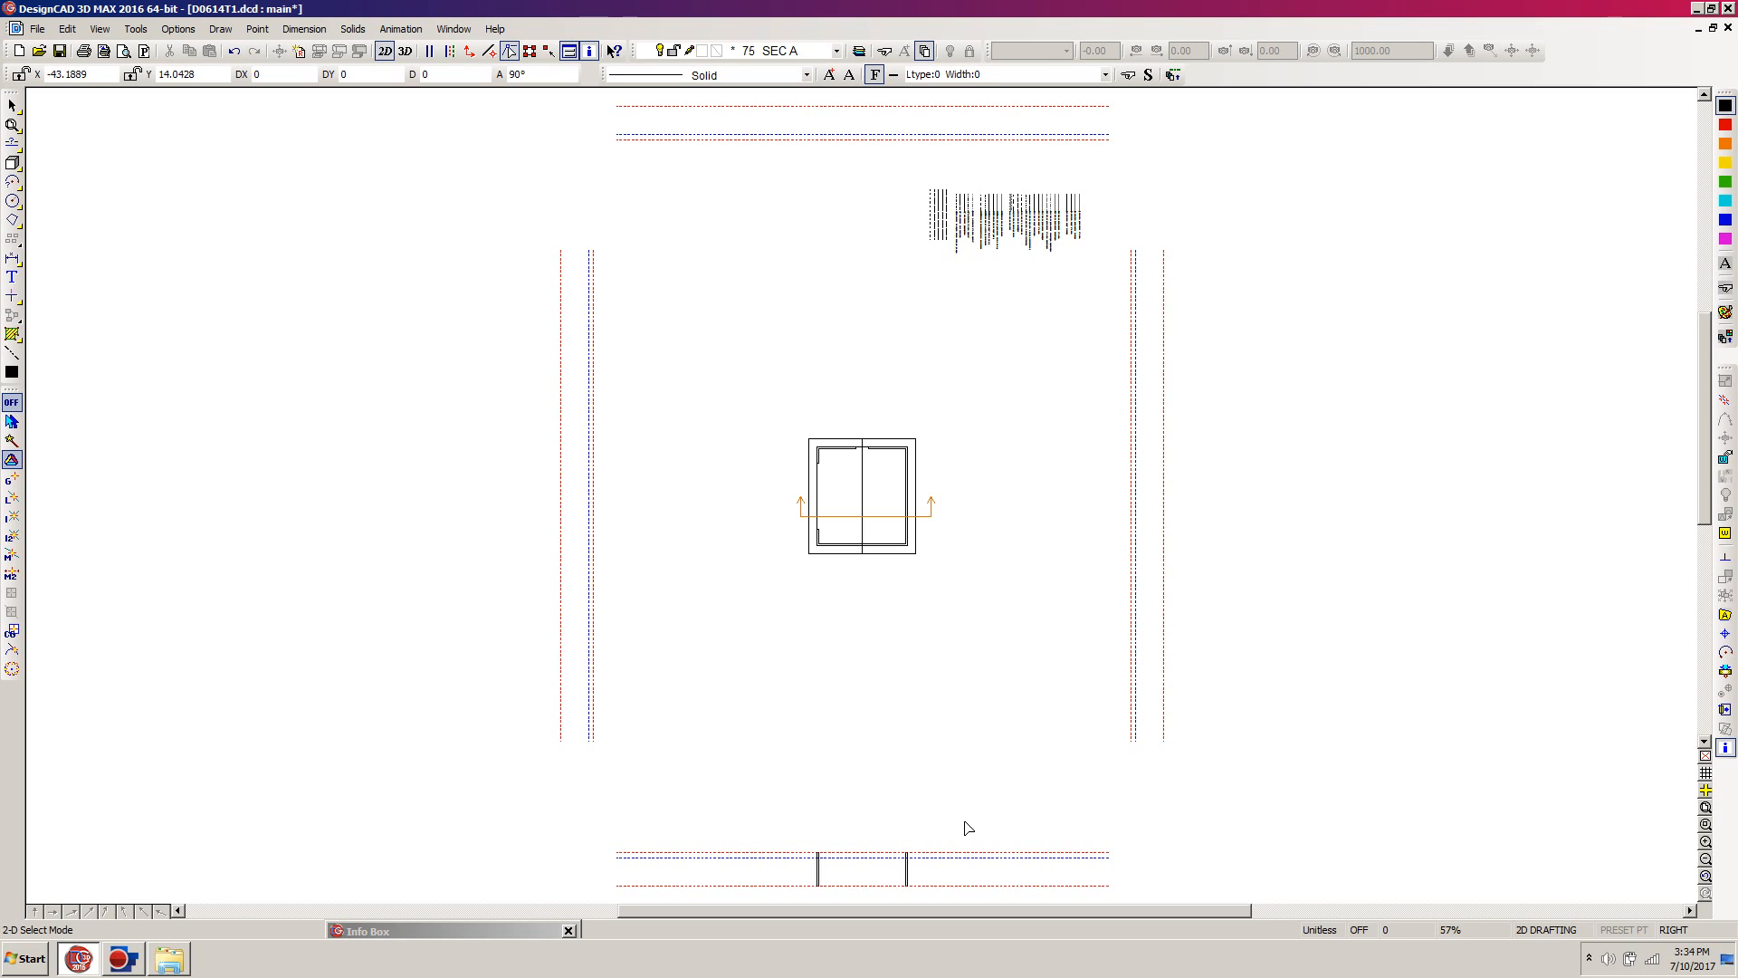
# Step: Draw a horizontal line across the wall tops in the section view, from the left wall's outer corner to the right wall's outer corner
pyautogui.press('z')
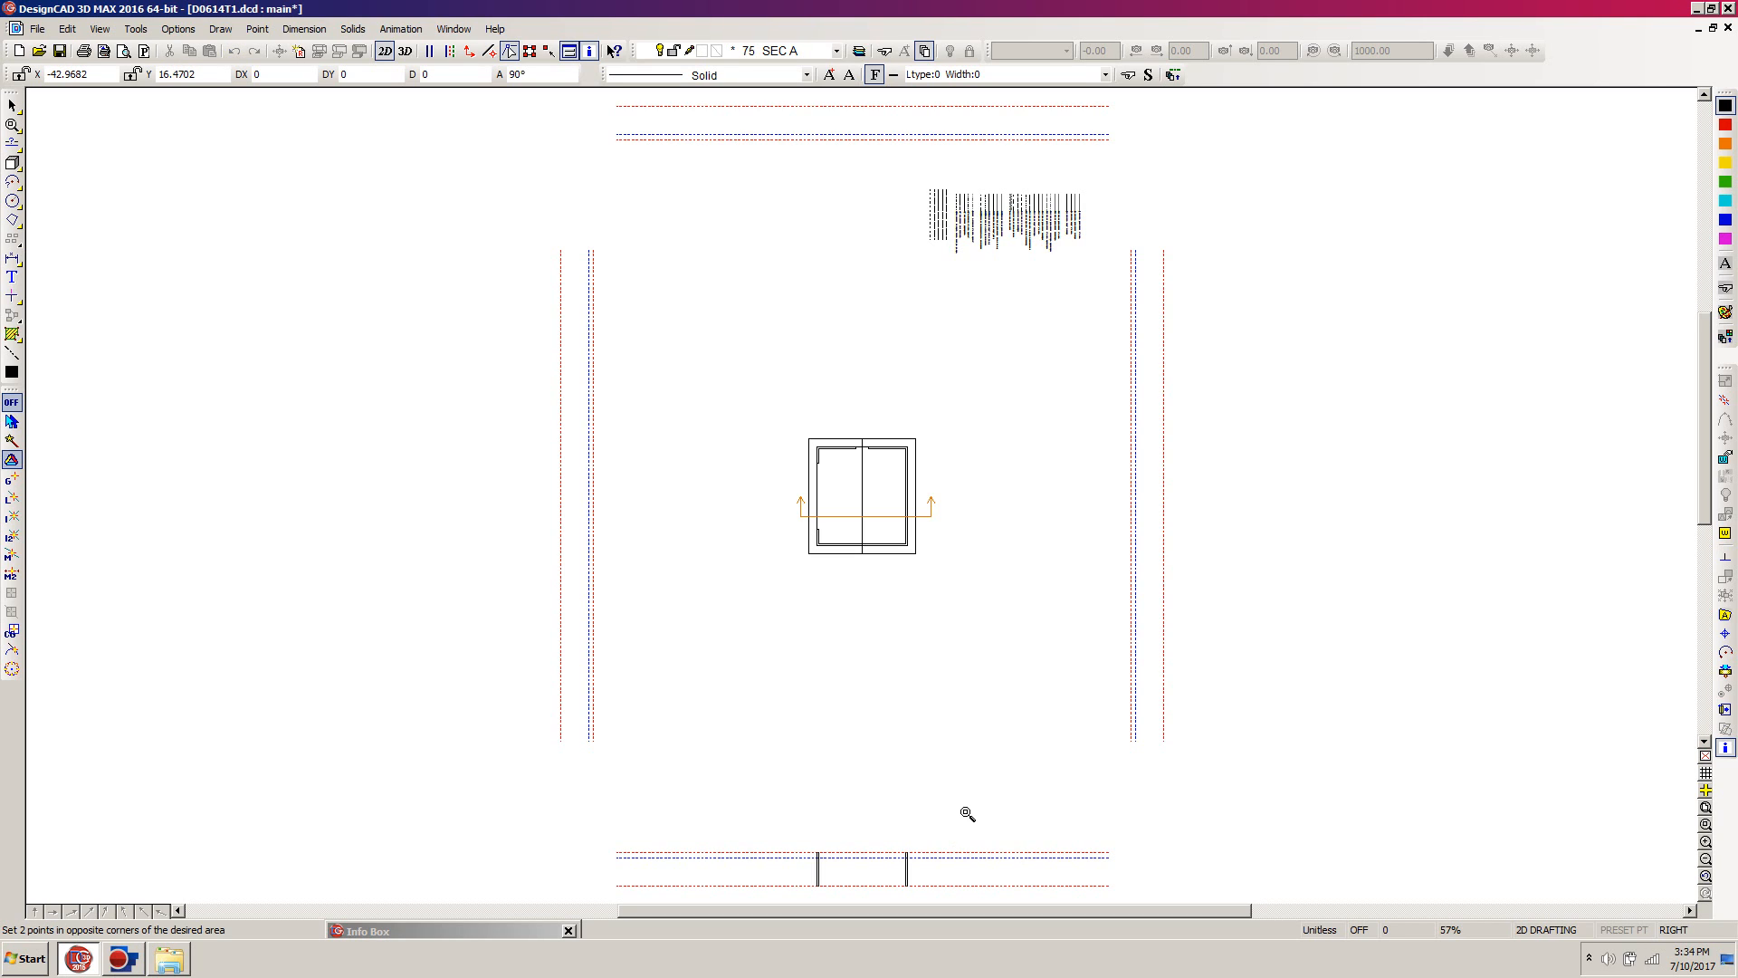
pyautogui.click(965, 812)
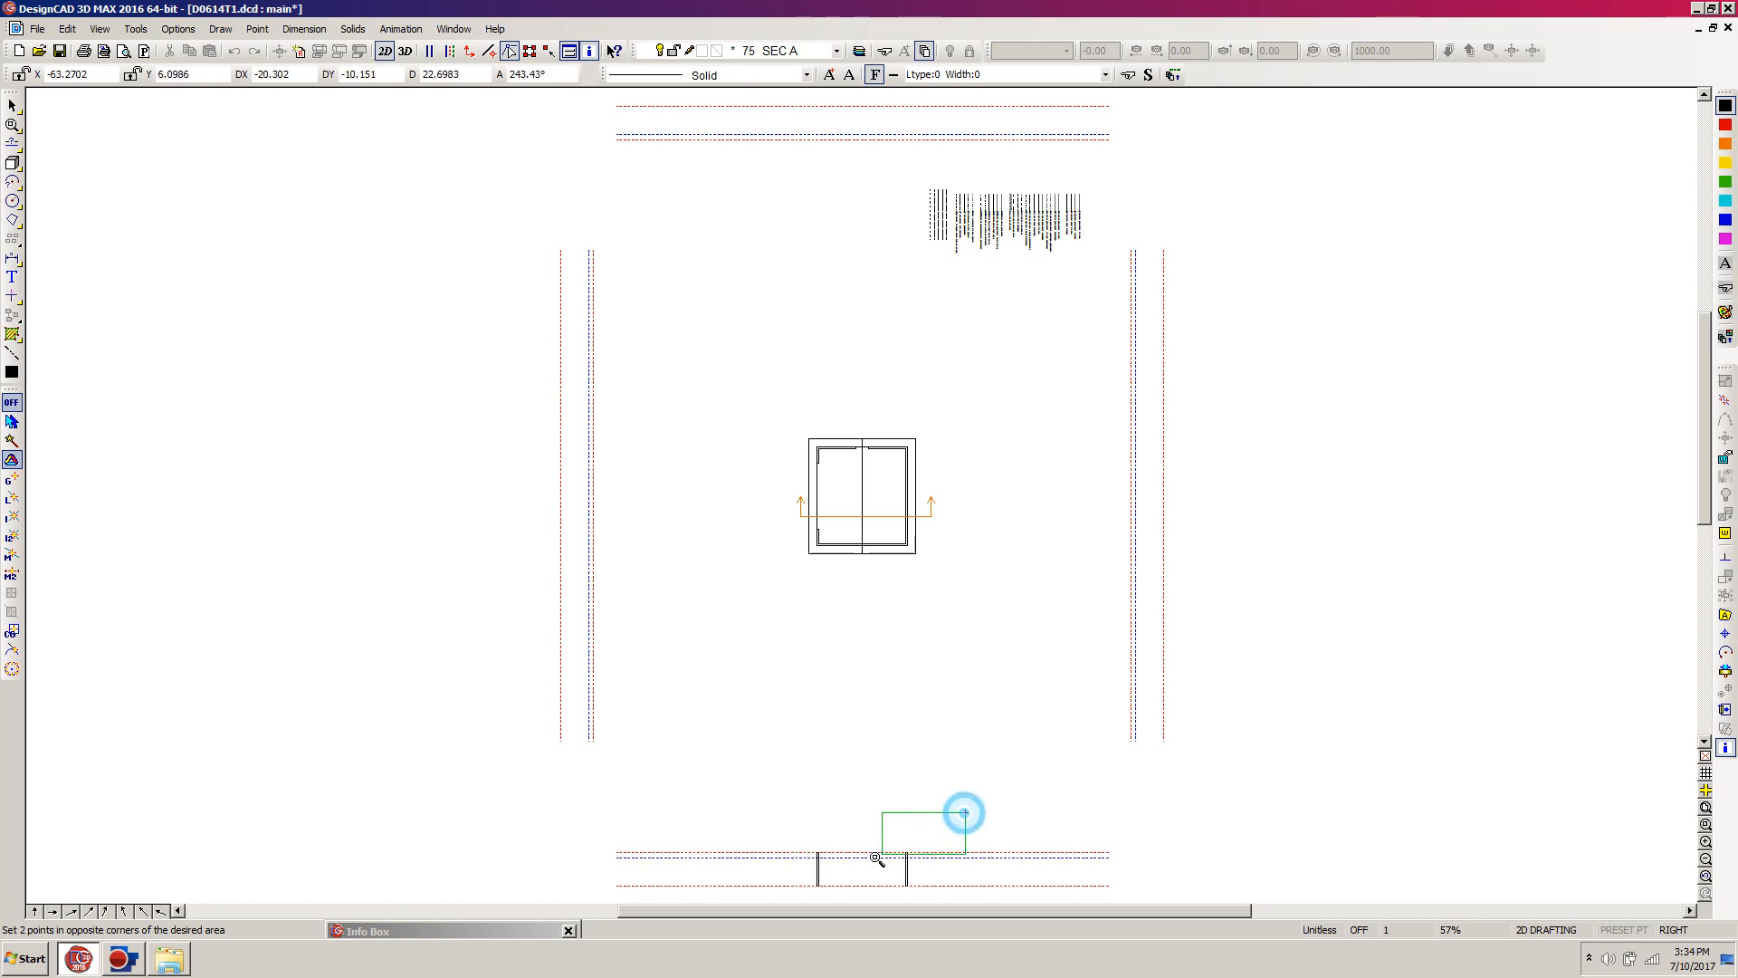
pyautogui.click(744, 902)
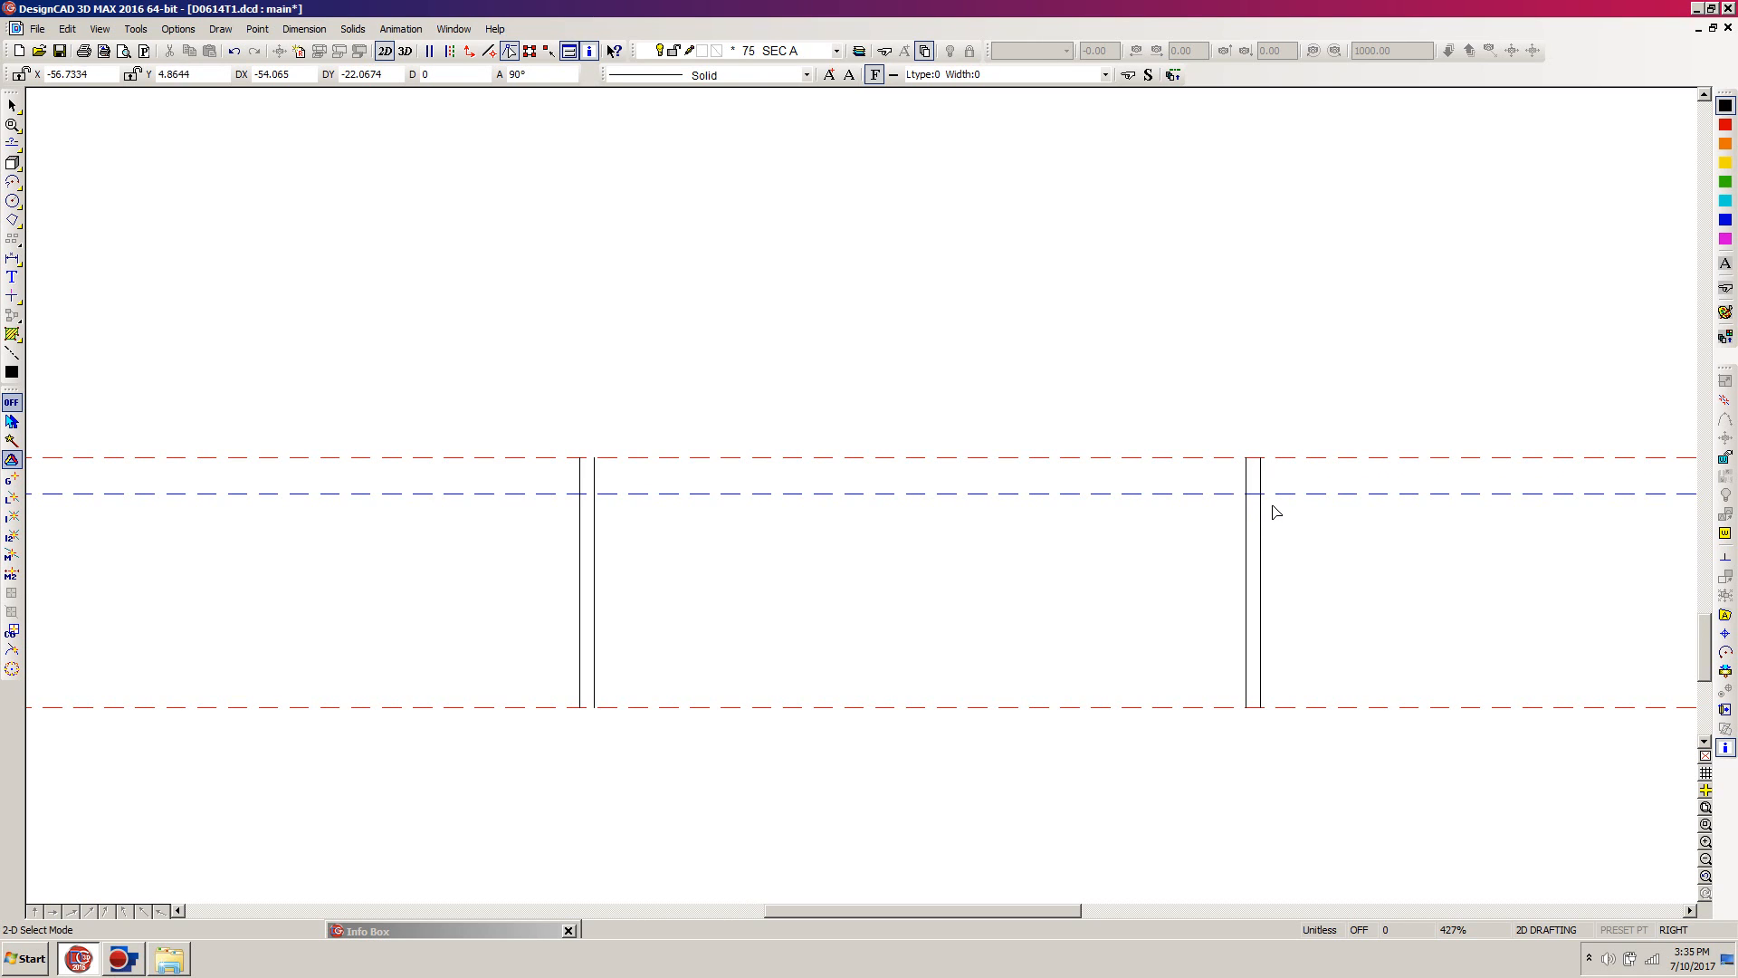
pyautogui.press('l')
pyautogui.click(580, 457)
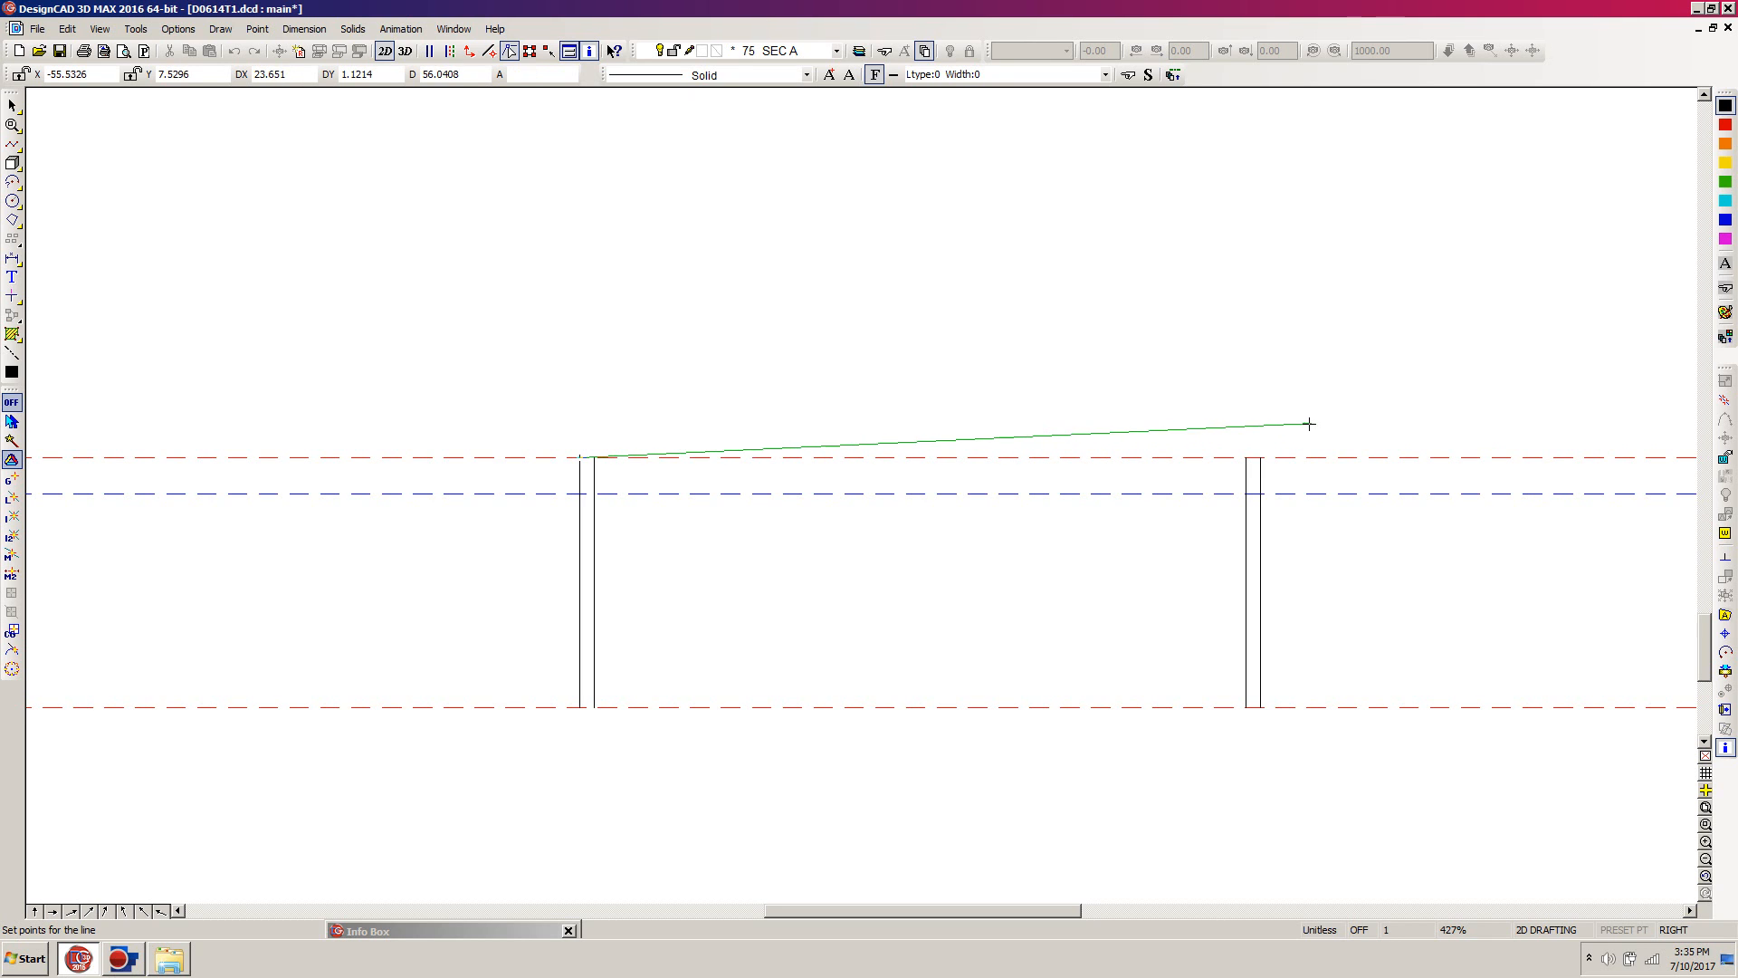
pyautogui.click(1254, 457)
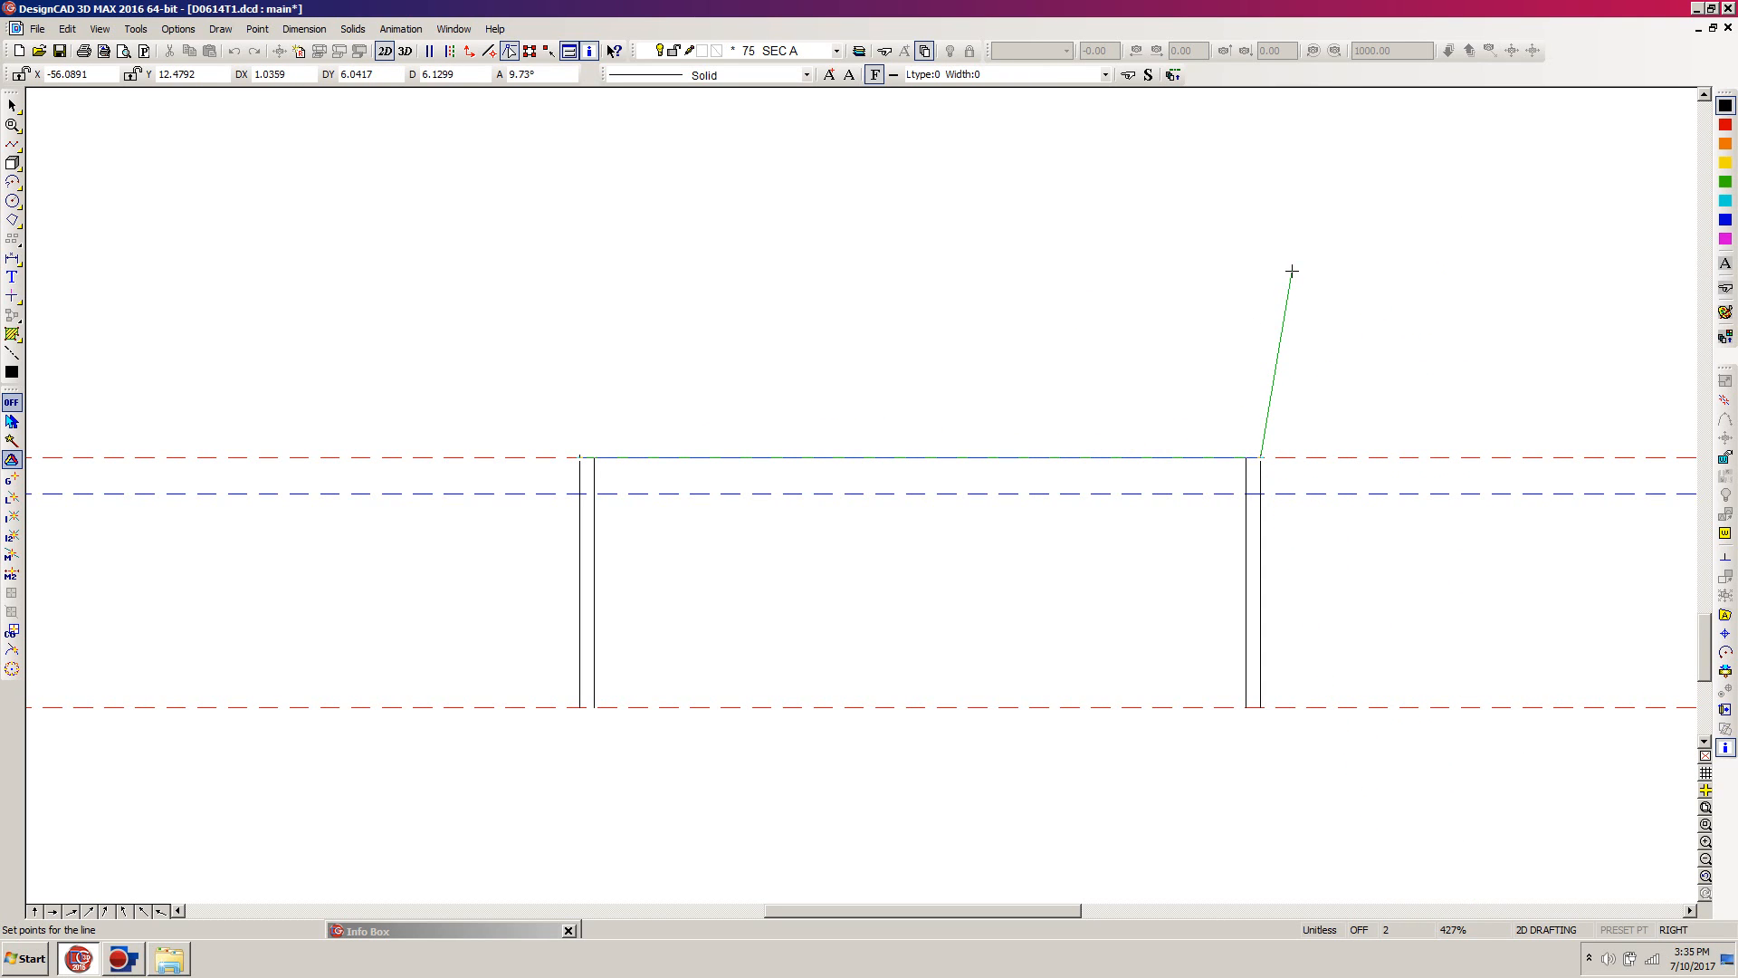
pyautogui.press('Escape')
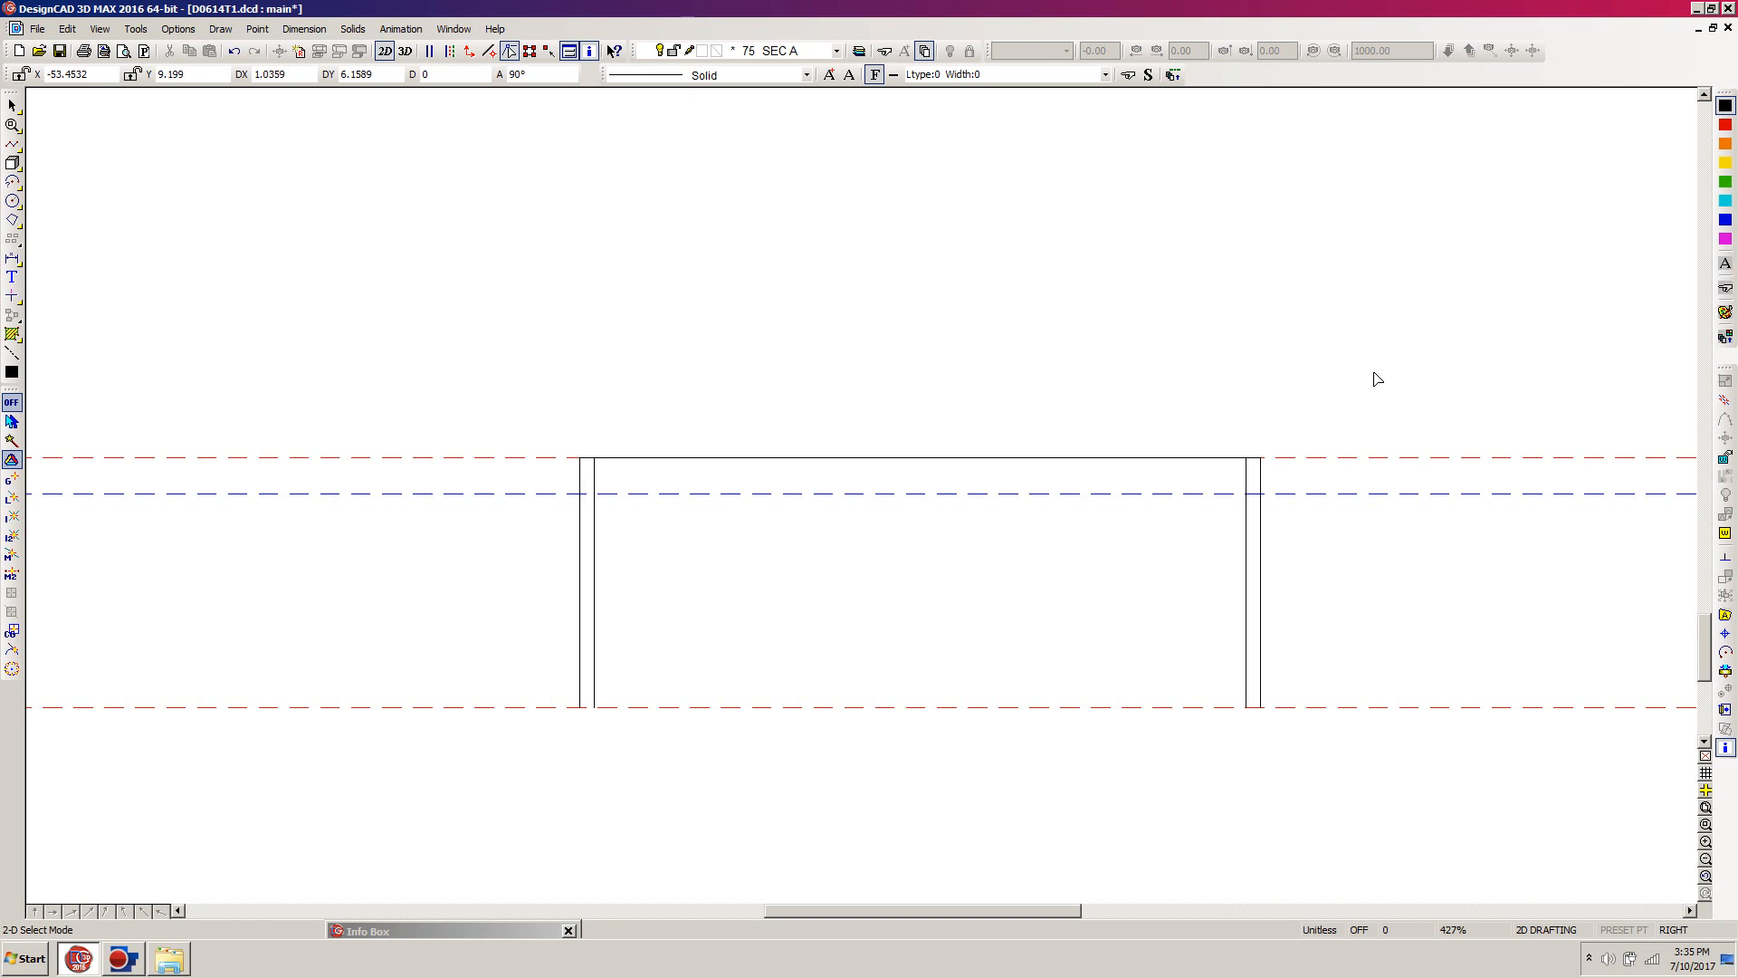
# Step: Create a parallel copy of the horizontal line across the wall tops, offset upward by 0.2917
pyautogui.moveTo(1370, 372); pyautogui.dragTo(520, 486)
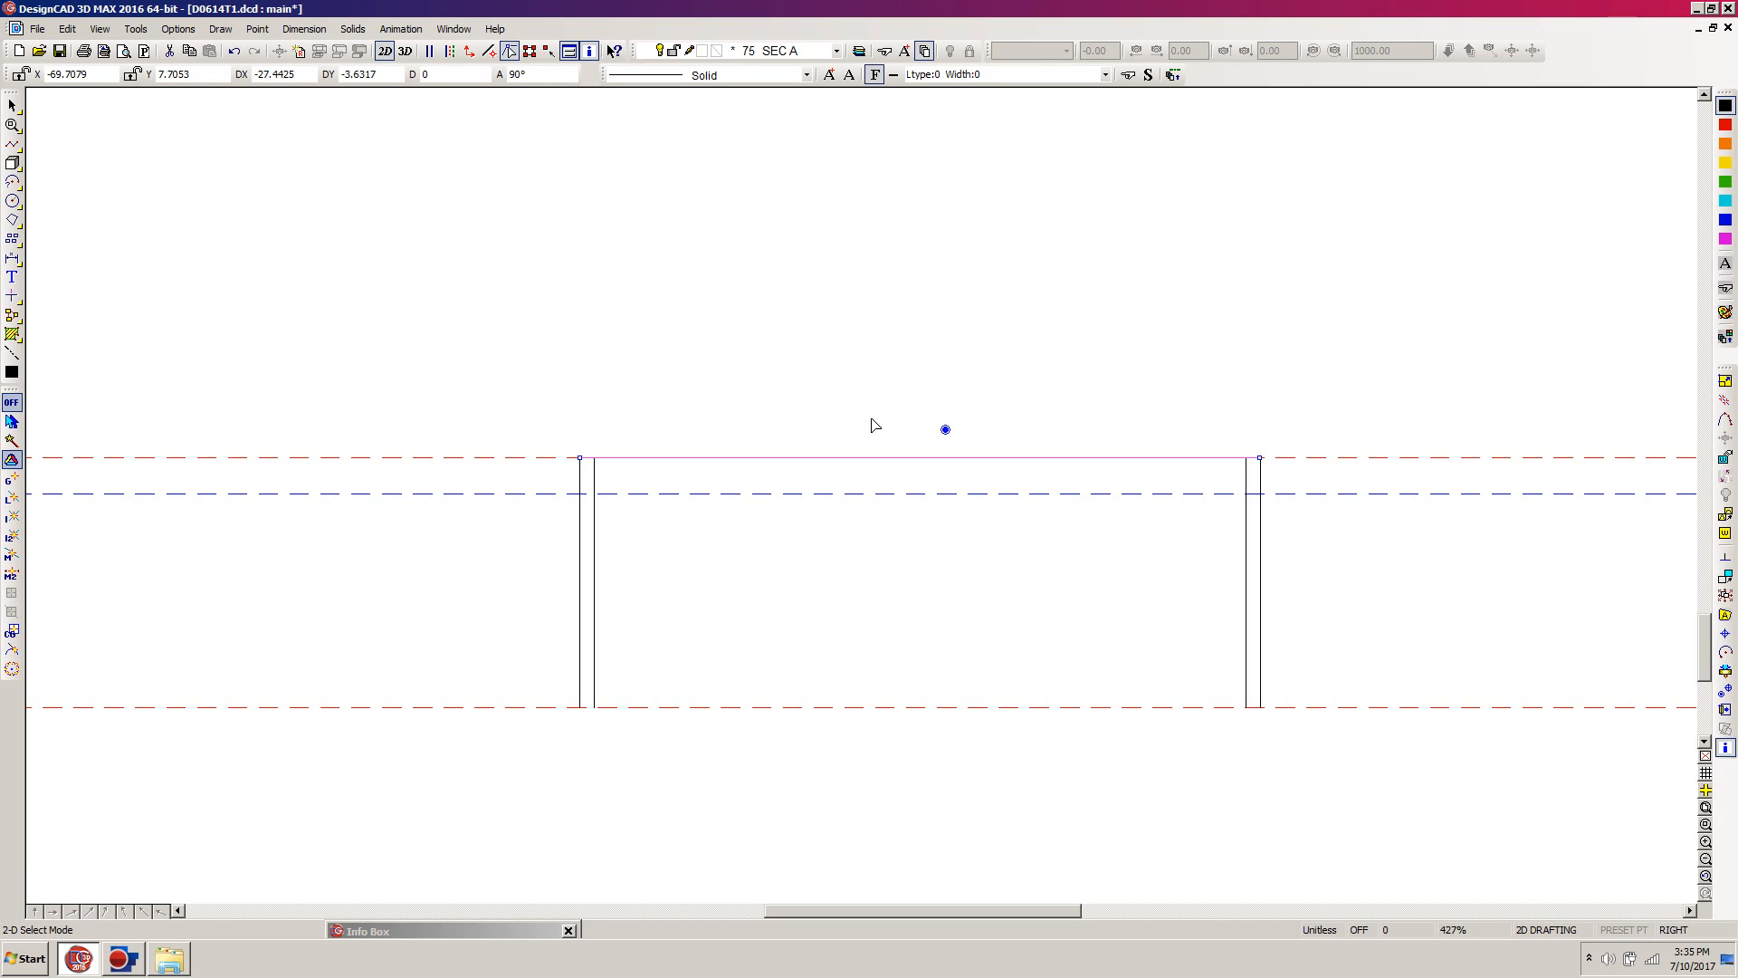
pyautogui.press('p')
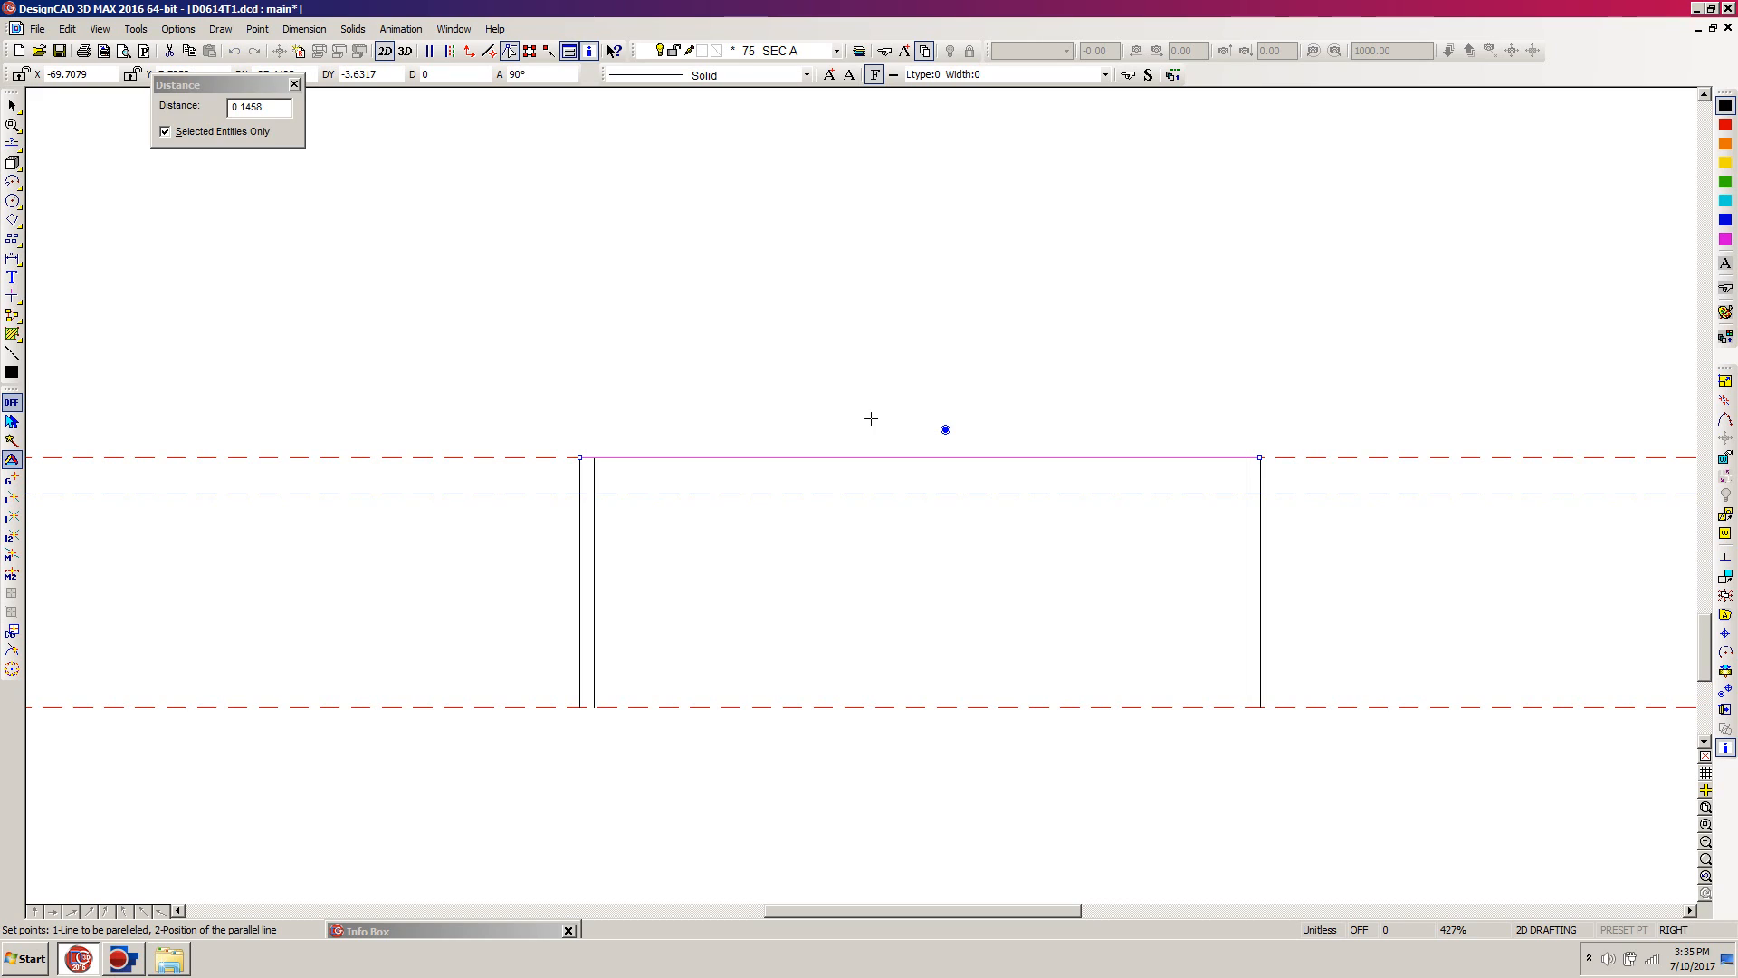
pyautogui.click(272, 107)
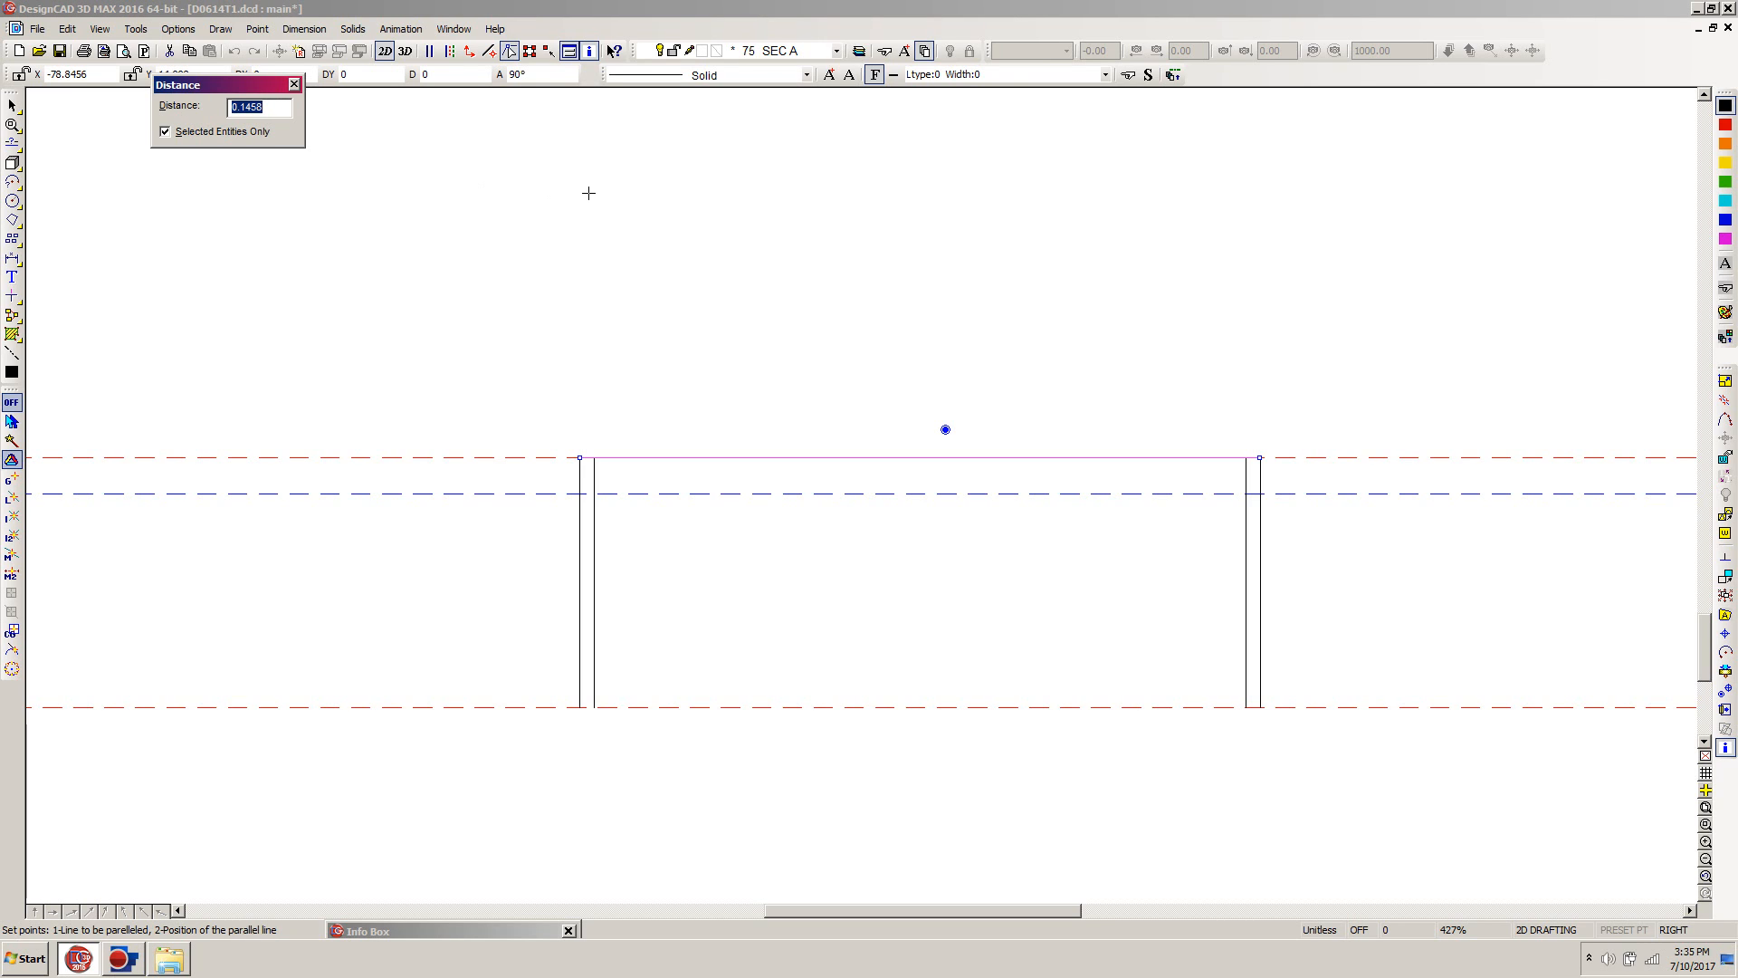
pyautogui.write('3.5')
pyautogui.press('Return')
pyautogui.click(823, 454)
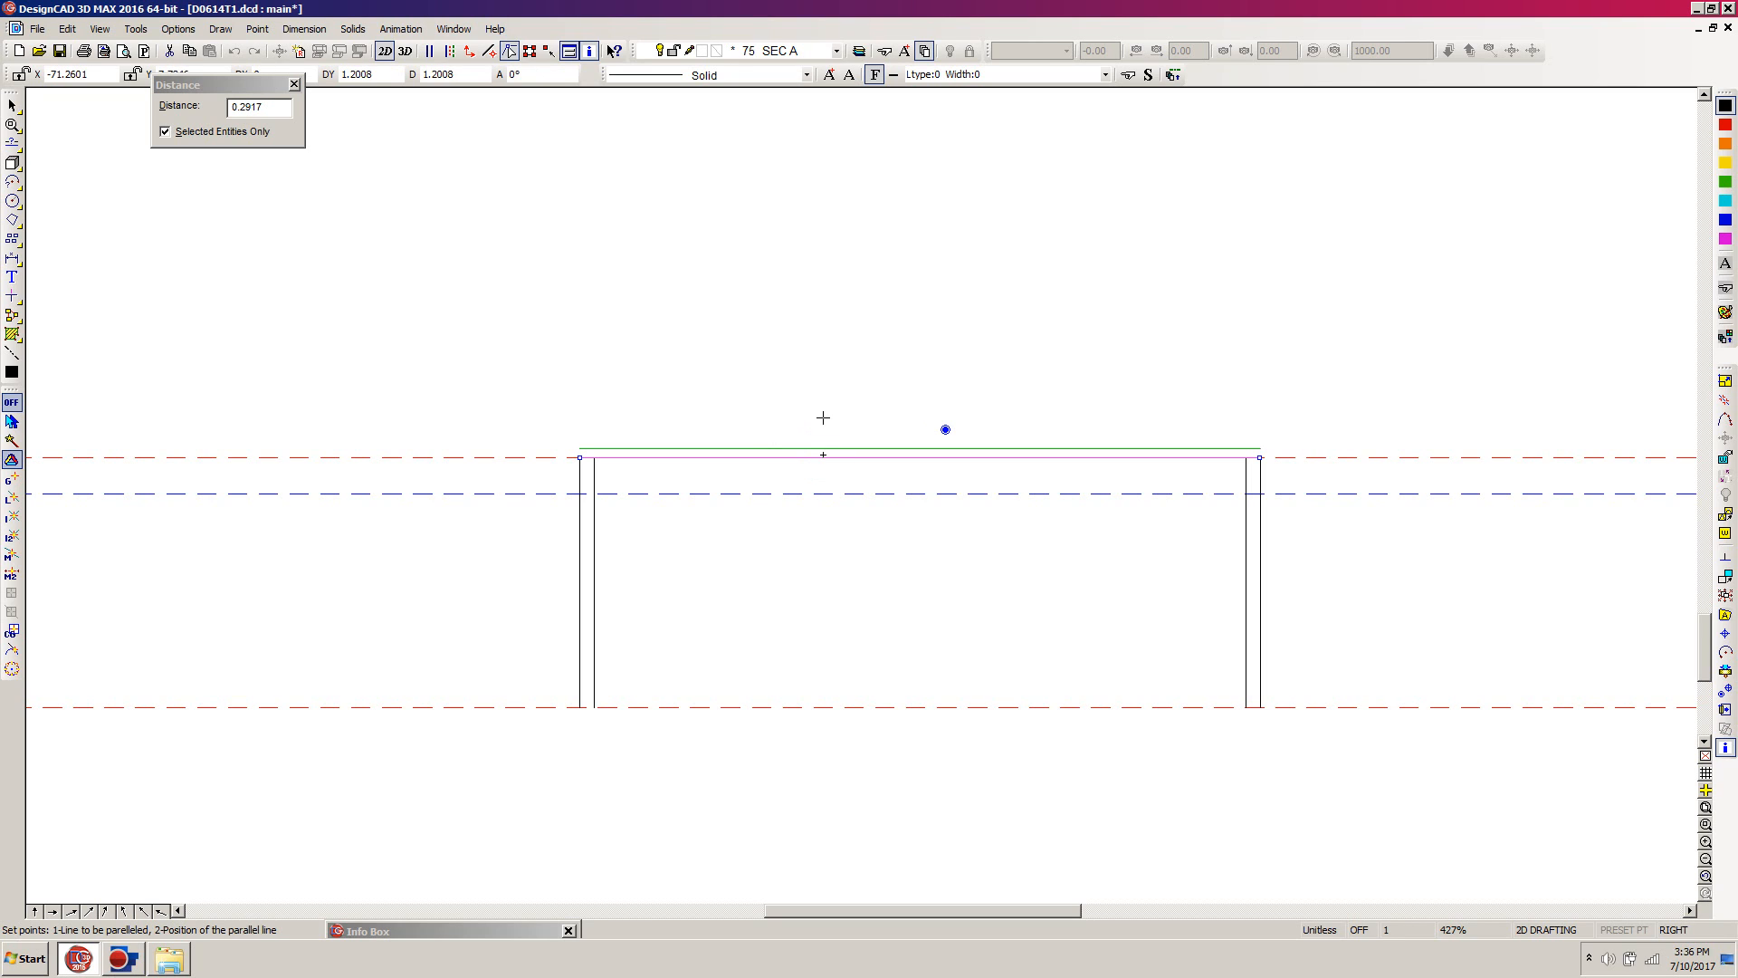
pyautogui.click(821, 415)
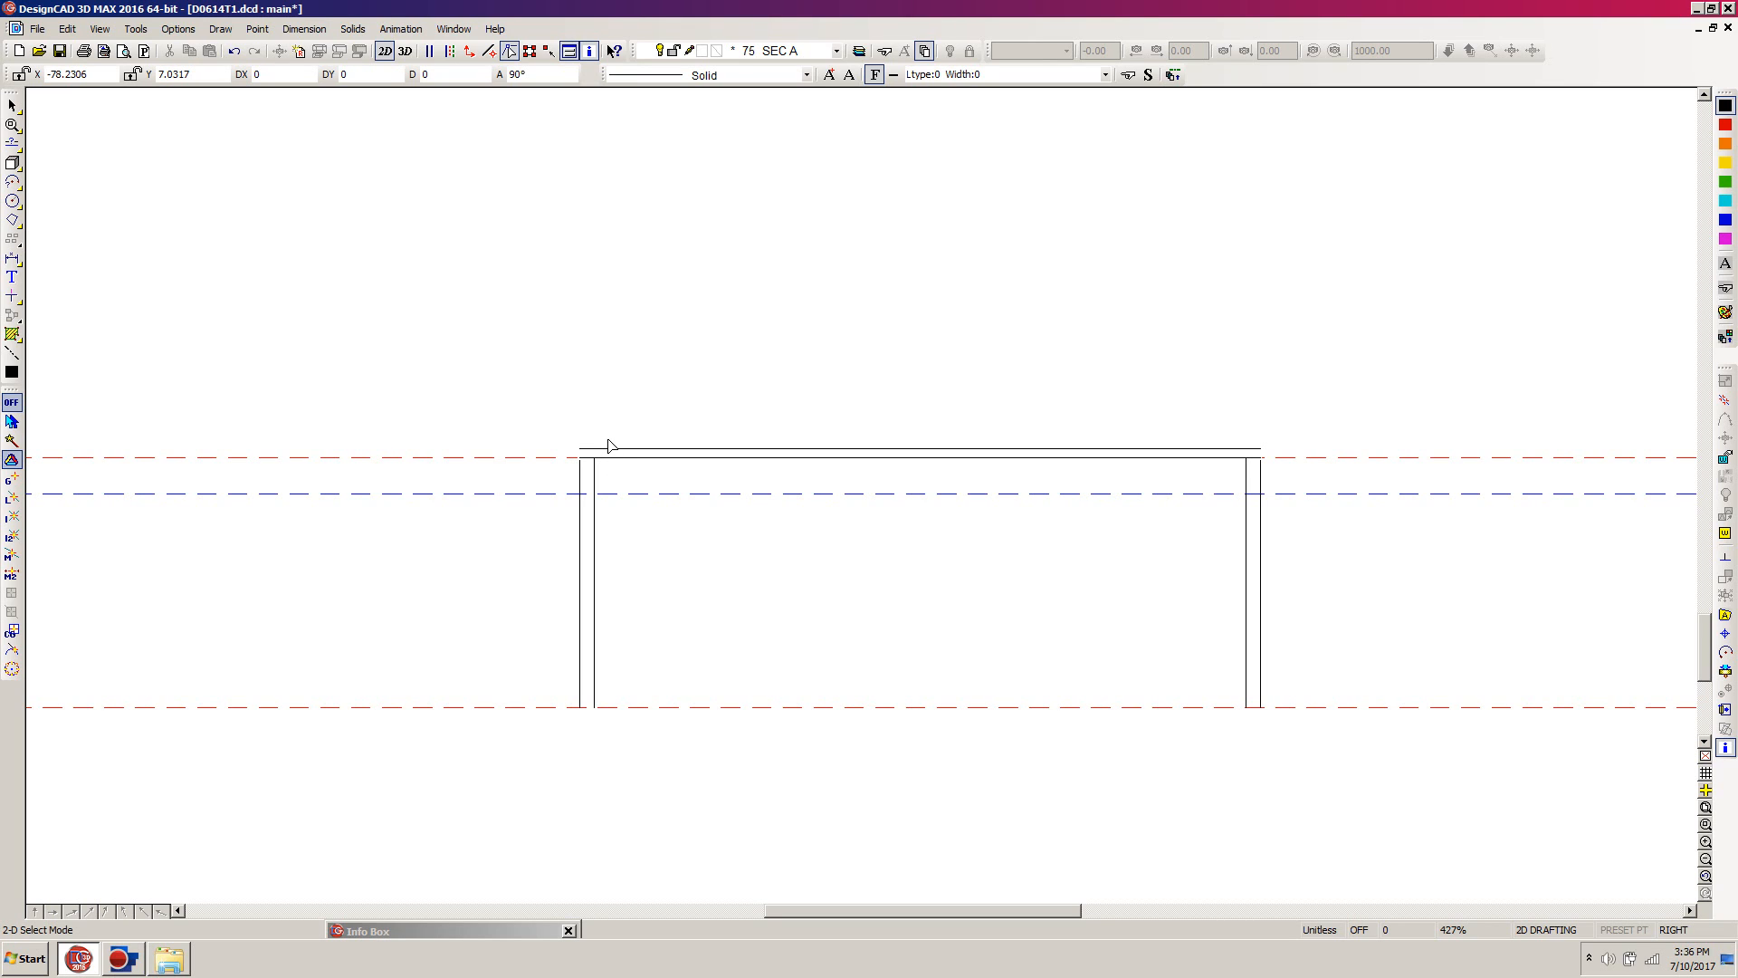
# Step: Start a roof slope line at a relative offset of DX 0, DY 0.0208 from the left wall's outer top corner
pyautogui.press('l')
pyautogui.press("'")
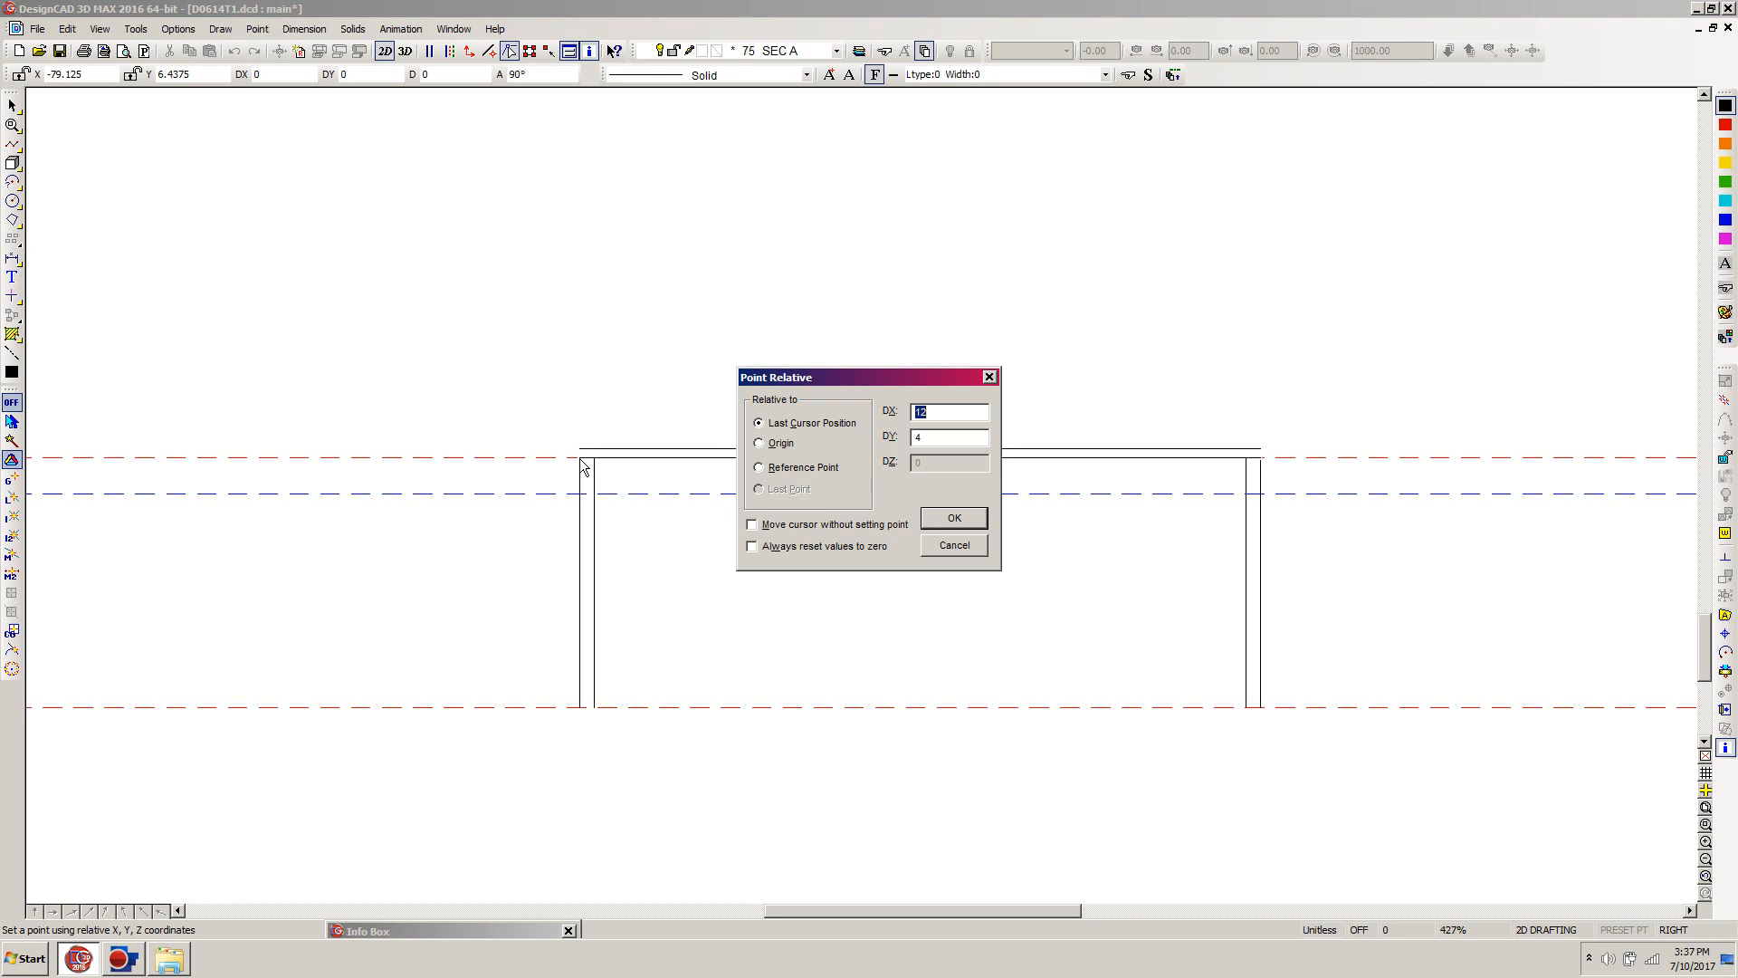
pyautogui.write('0')
pyautogui.press('Tab')
pyautogui.write('.25')
pyautogui.press('Return')
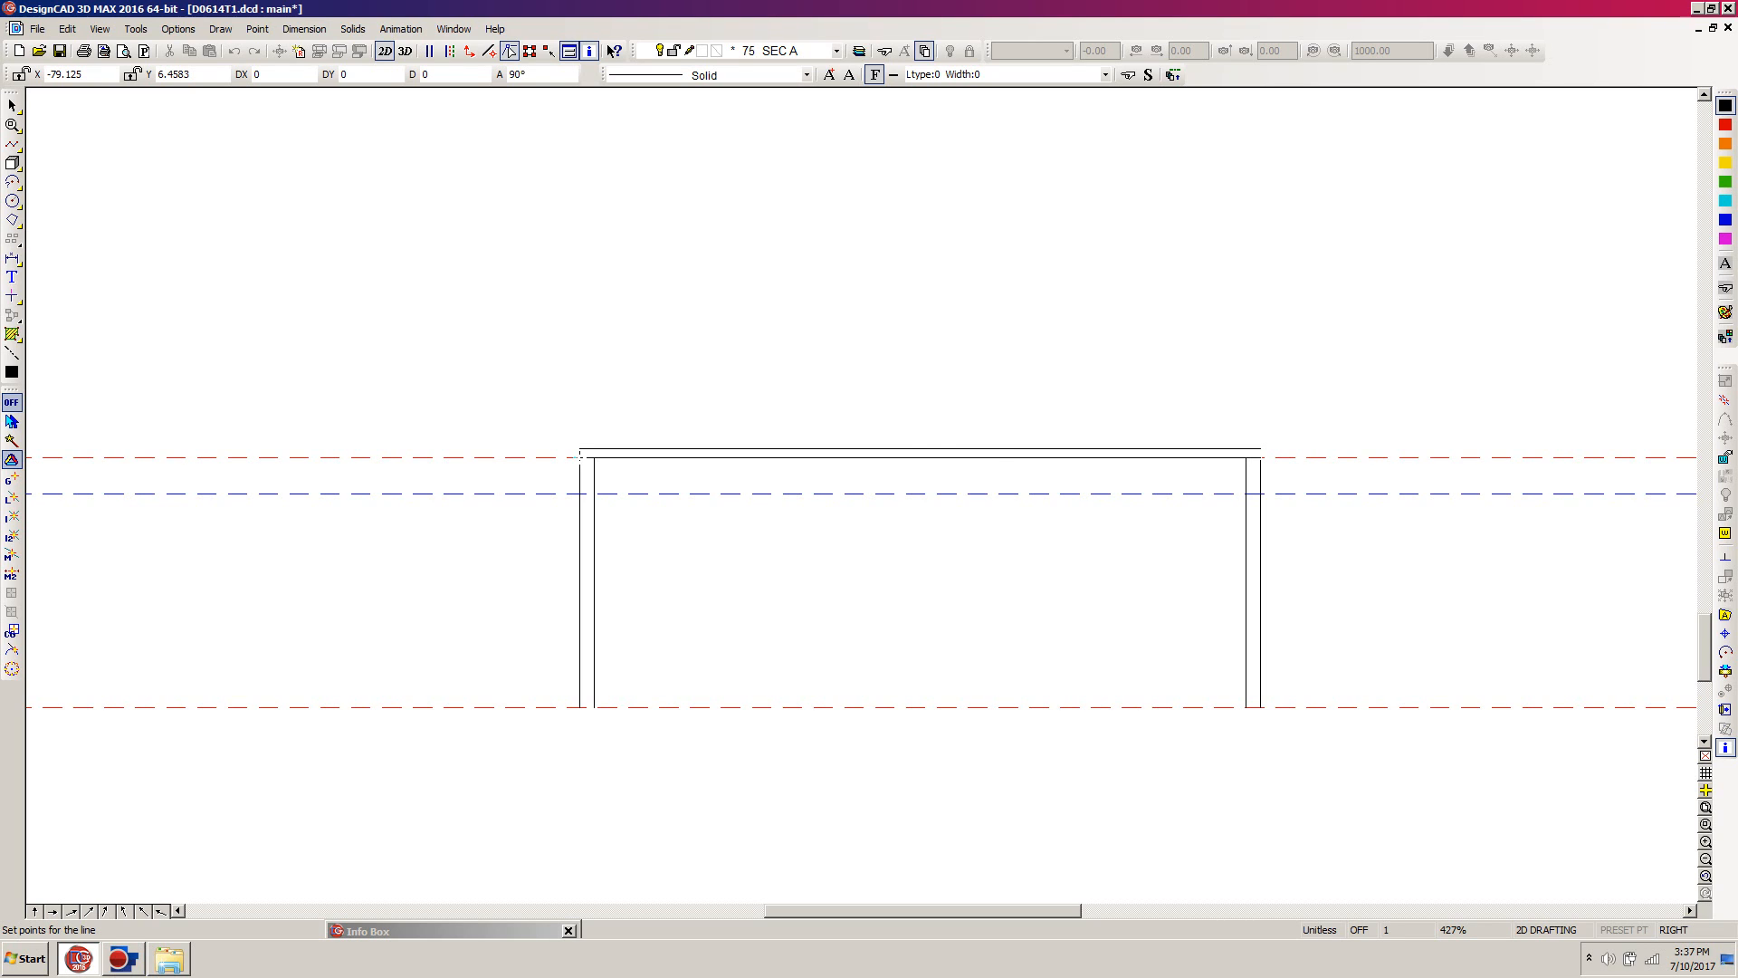
# Step: End the roof slope line at a relative offset of DX 12, DY 4 from its start and finish it
pyautogui.press("'")
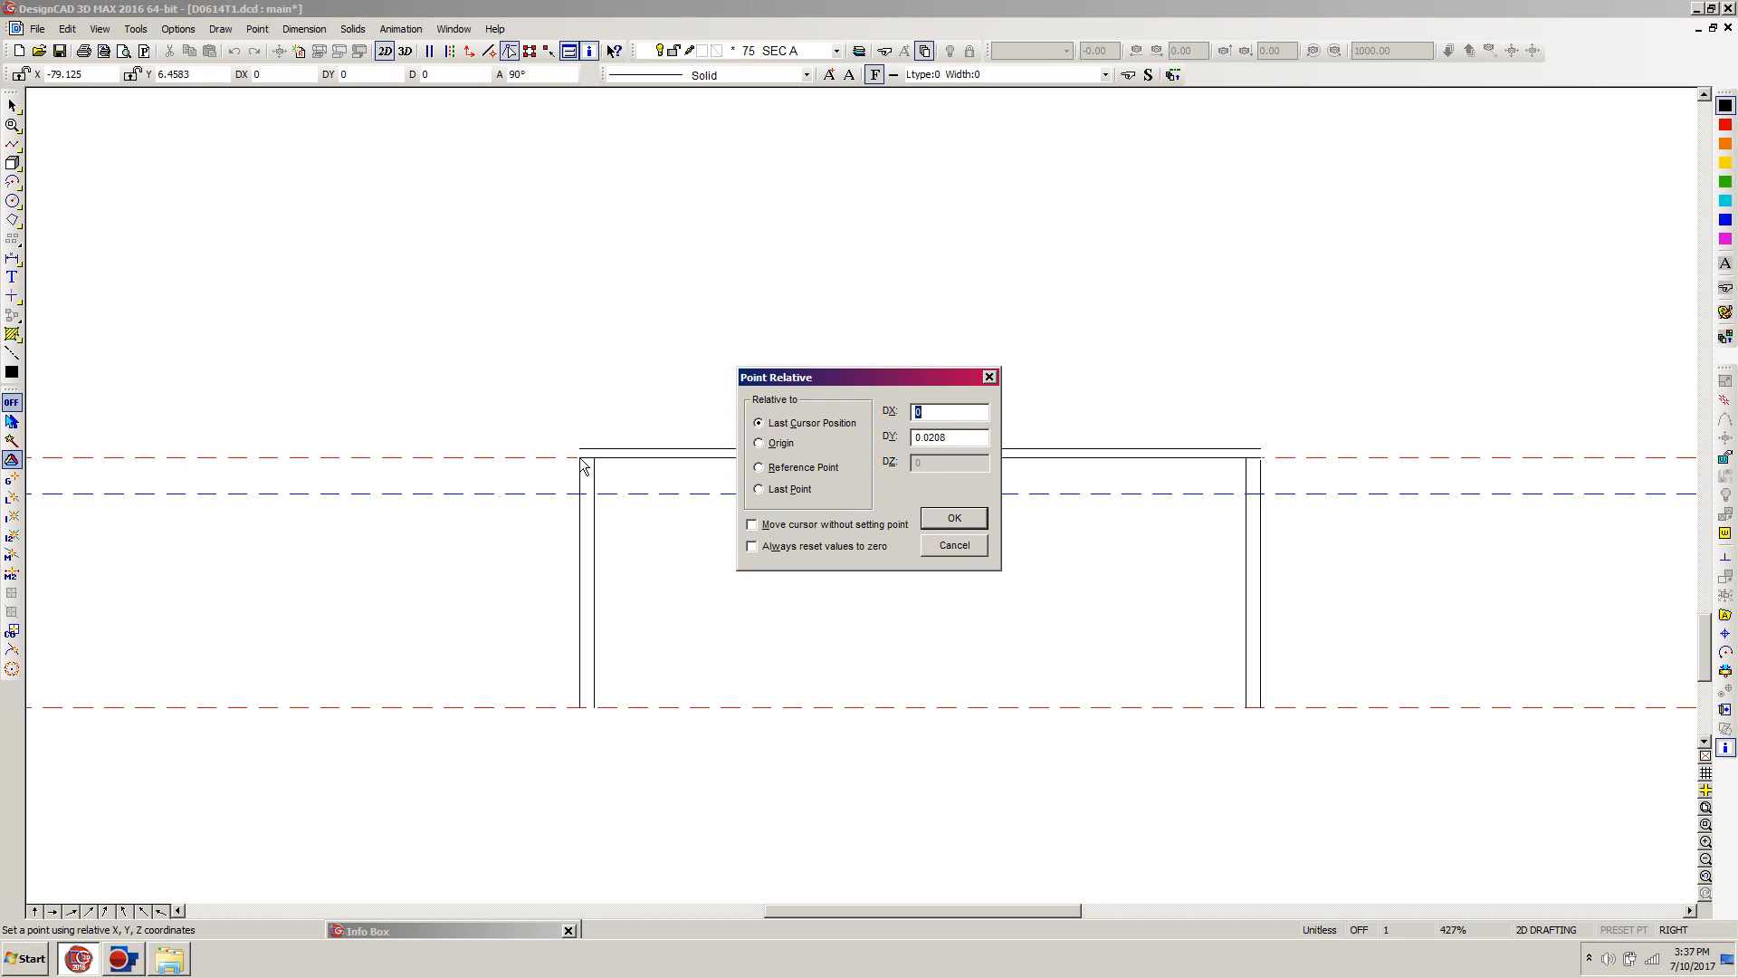
pyautogui.write('12')
pyautogui.press('Tab')
pyautogui.write('4')
pyautogui.press('Return')
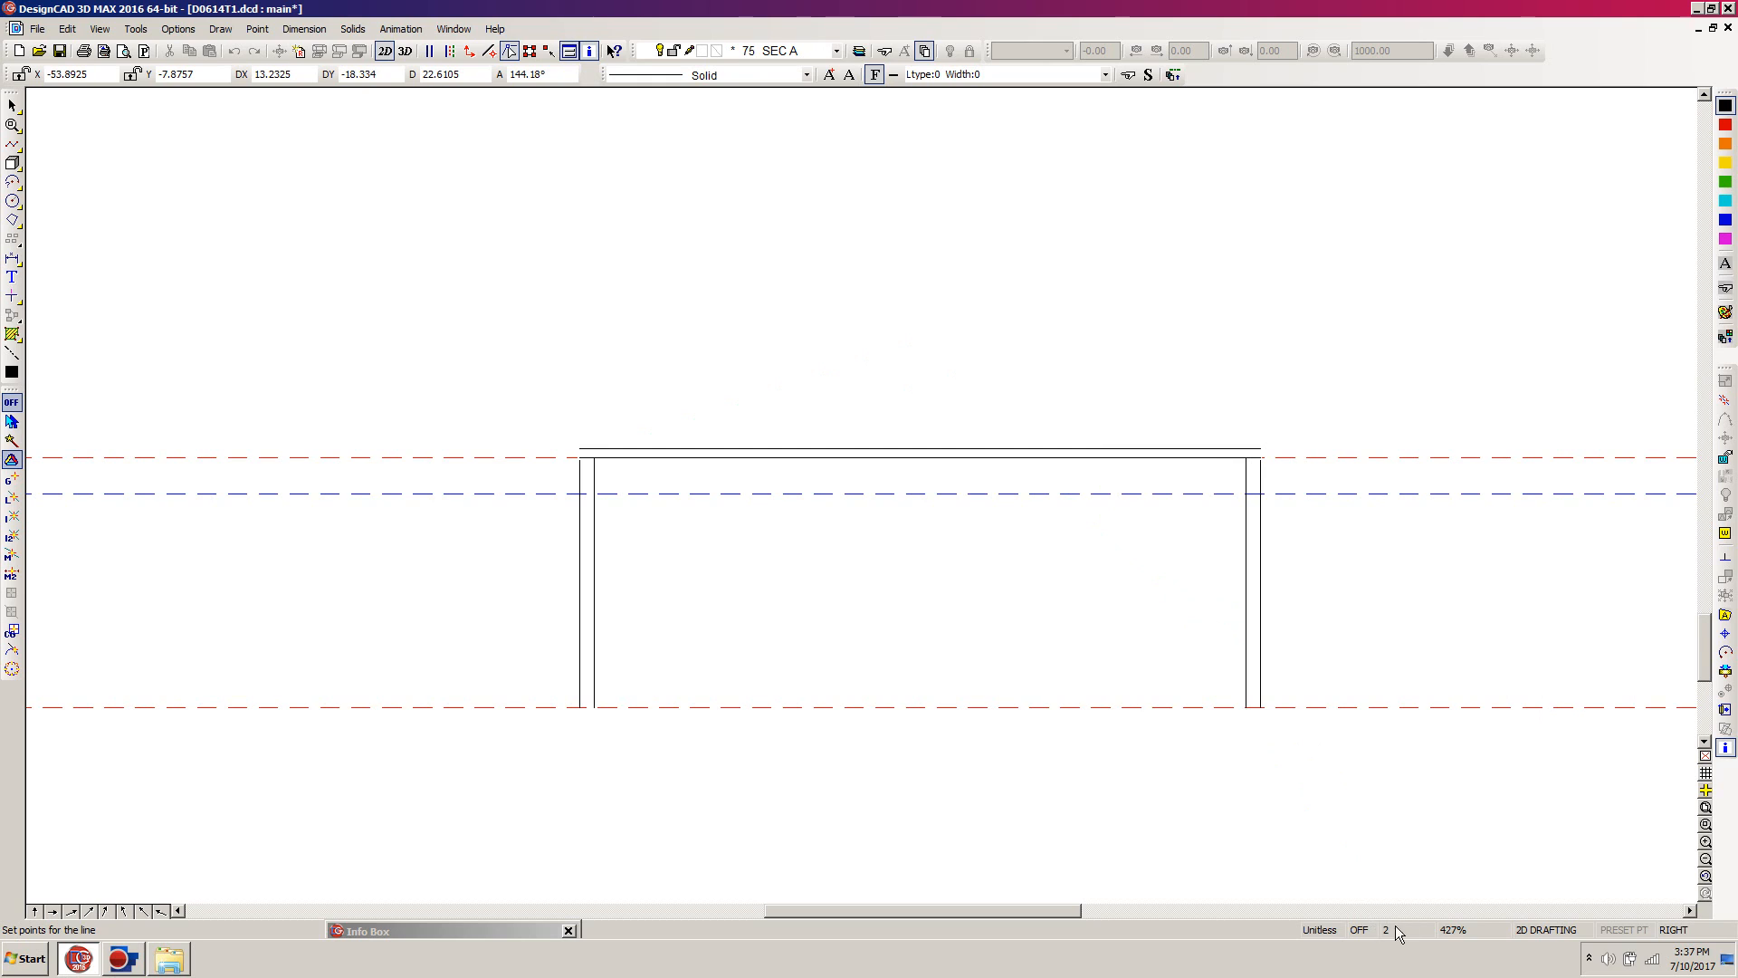
pyautogui.click(950, 334)
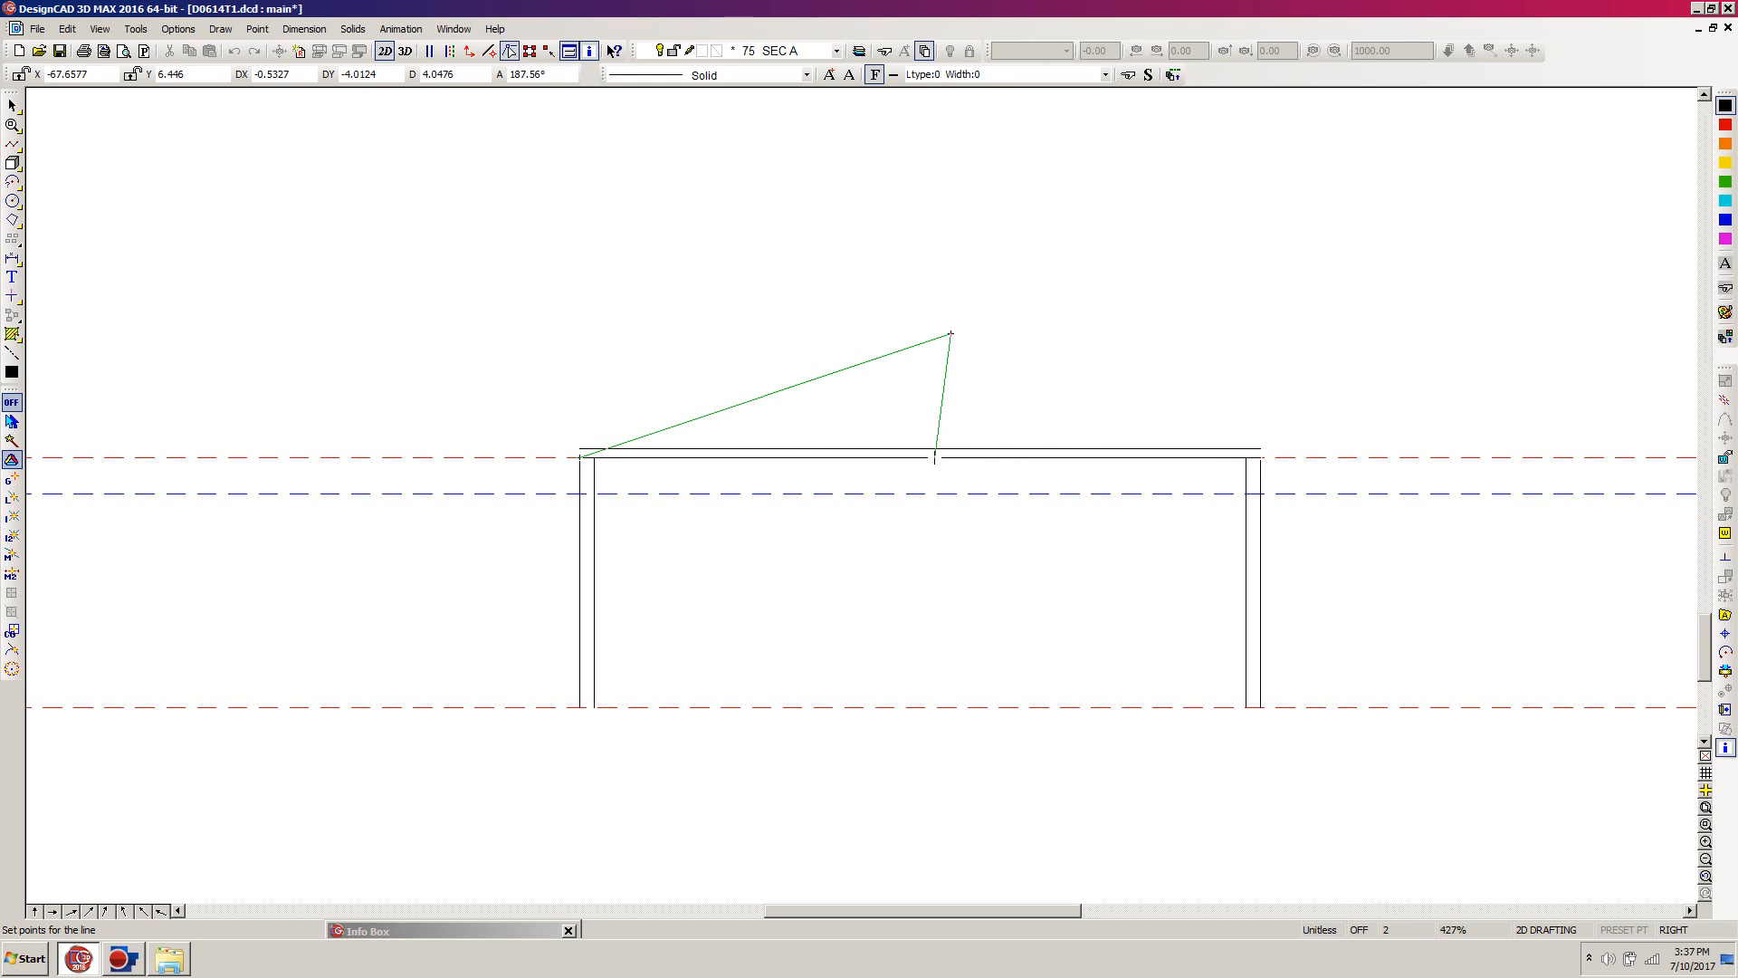
pyautogui.rightClick(945, 390)
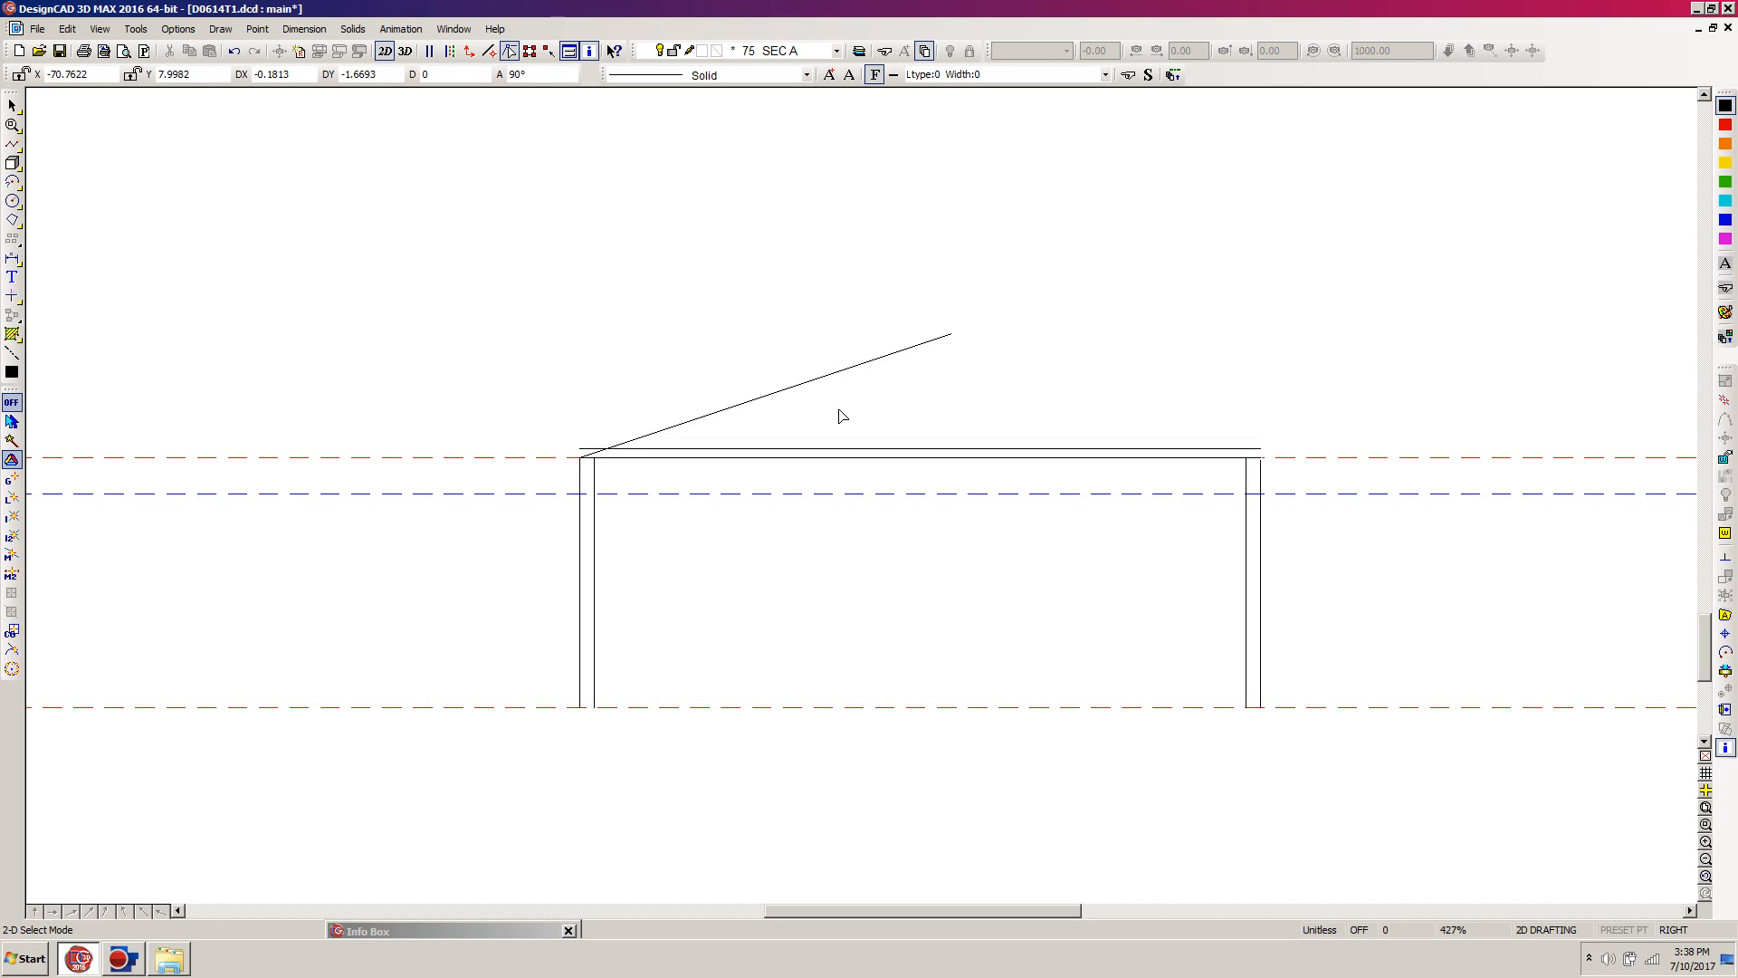
# Step: Create a parallel copy of the sloped roof line on its upper side, offset by 0.2917
pyautogui.click(821, 385)
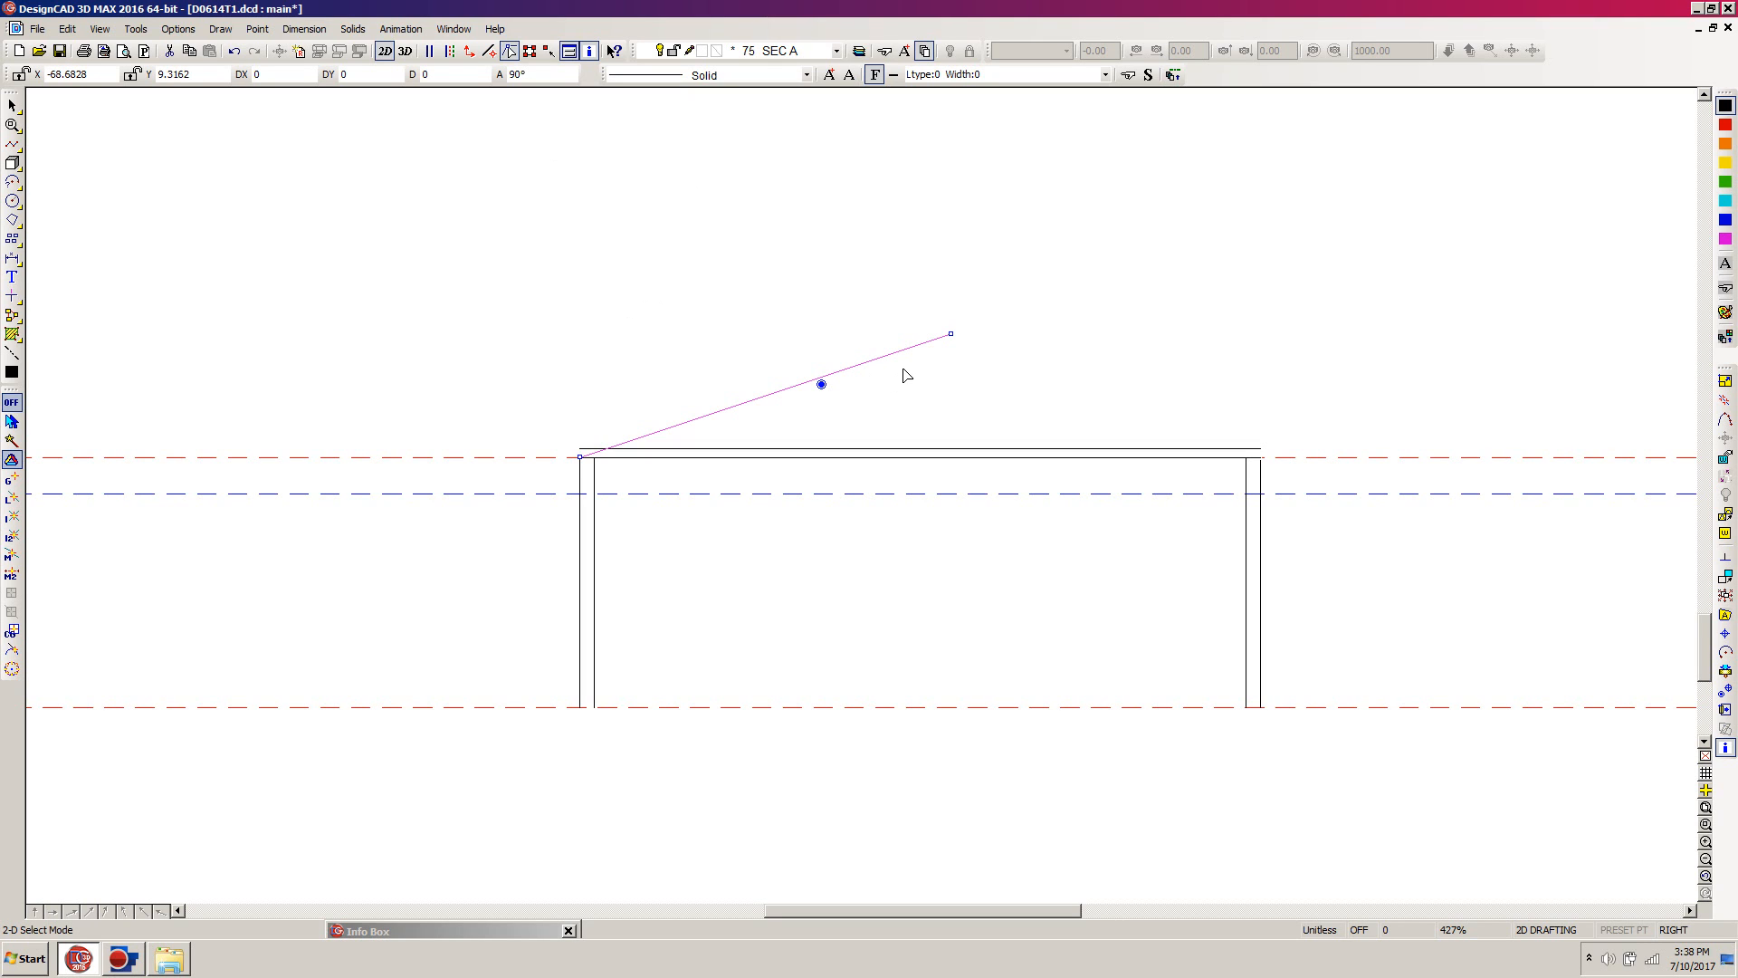
pyautogui.press('p')
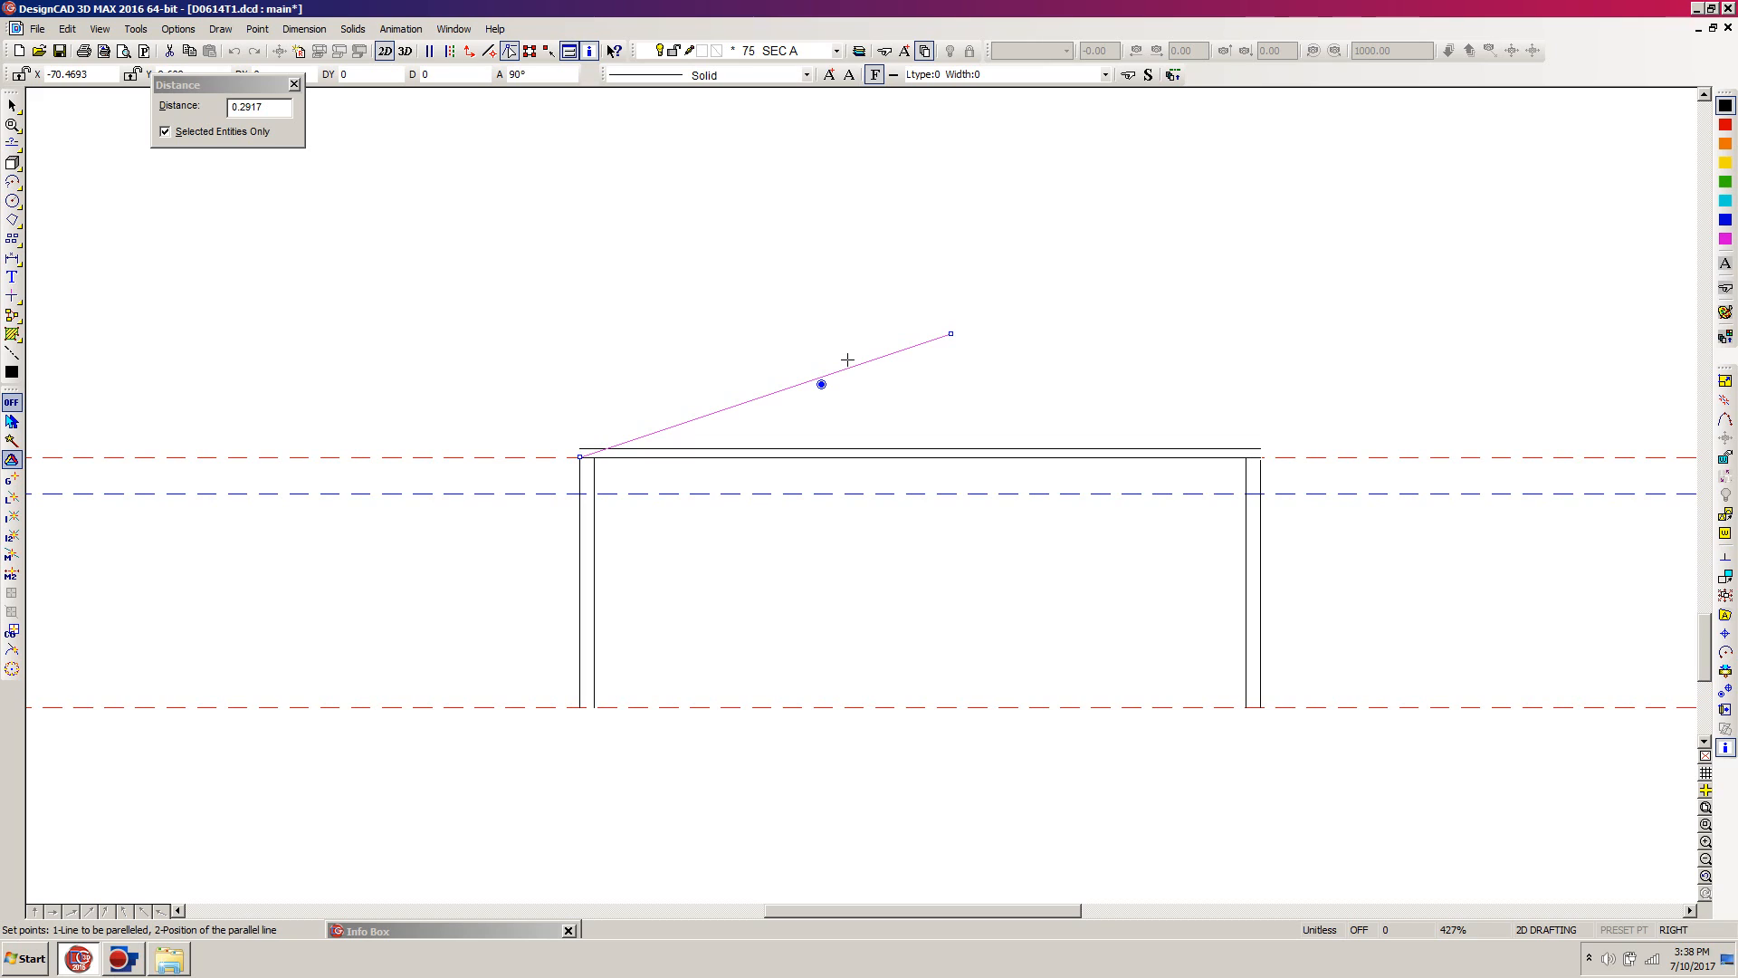
pyautogui.click(848, 359)
pyautogui.click(835, 336)
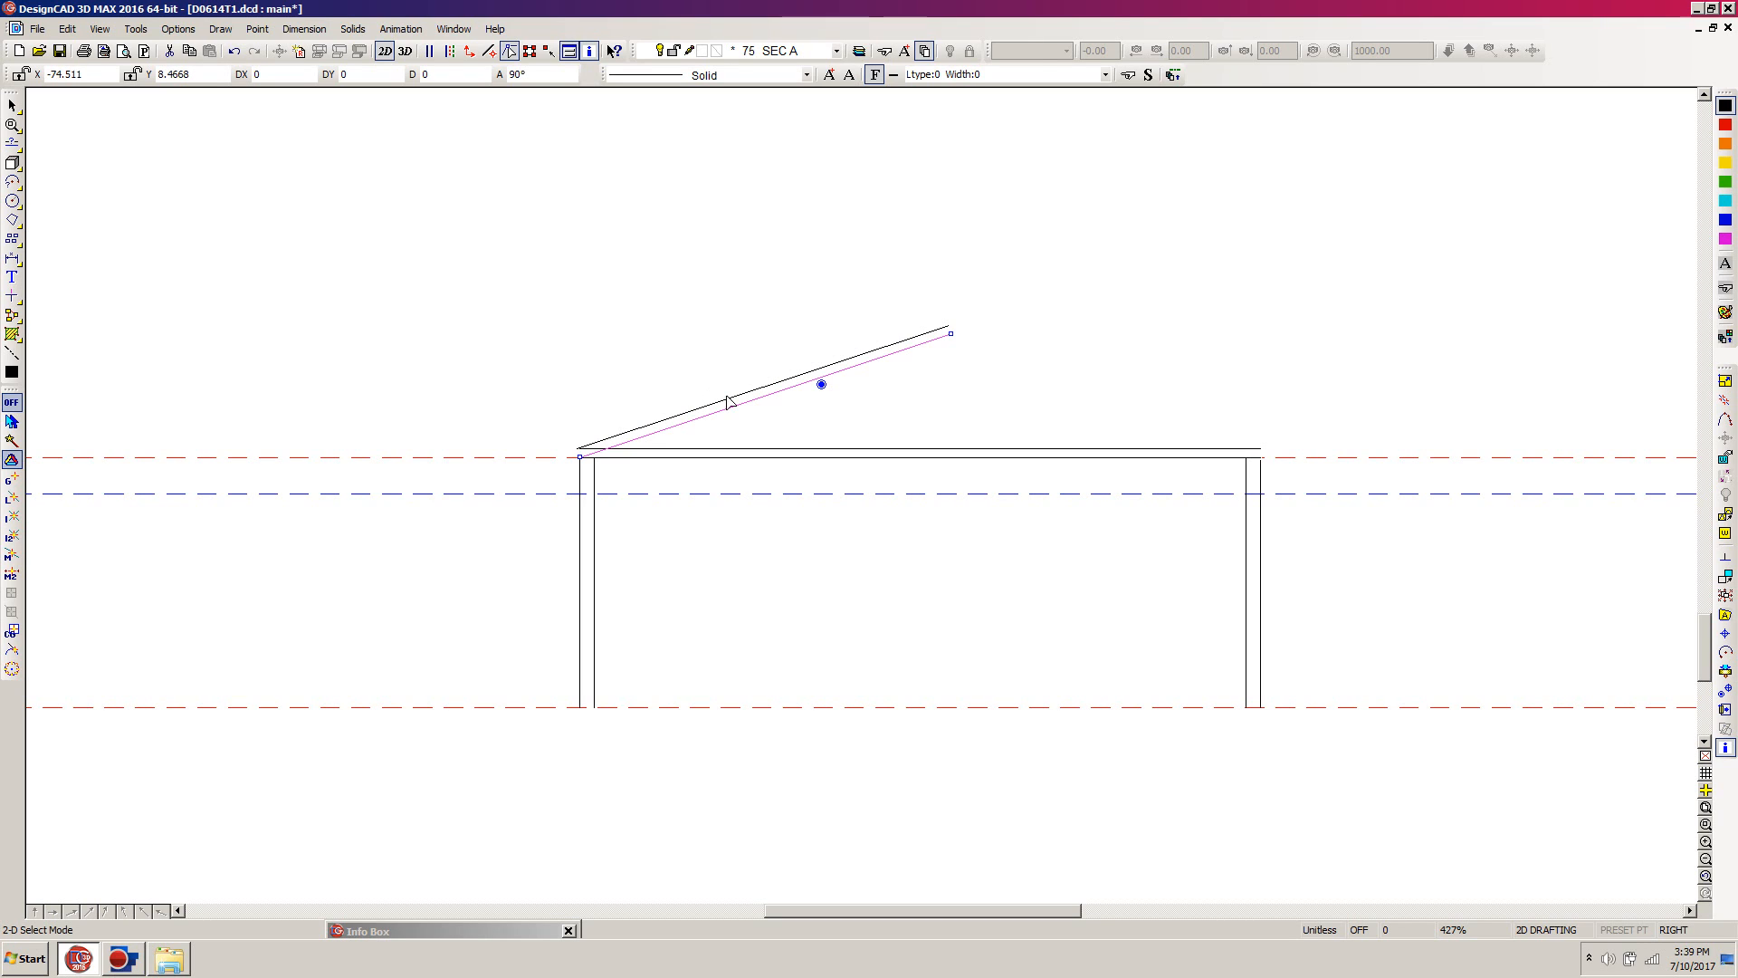
pyautogui.click(759, 413)
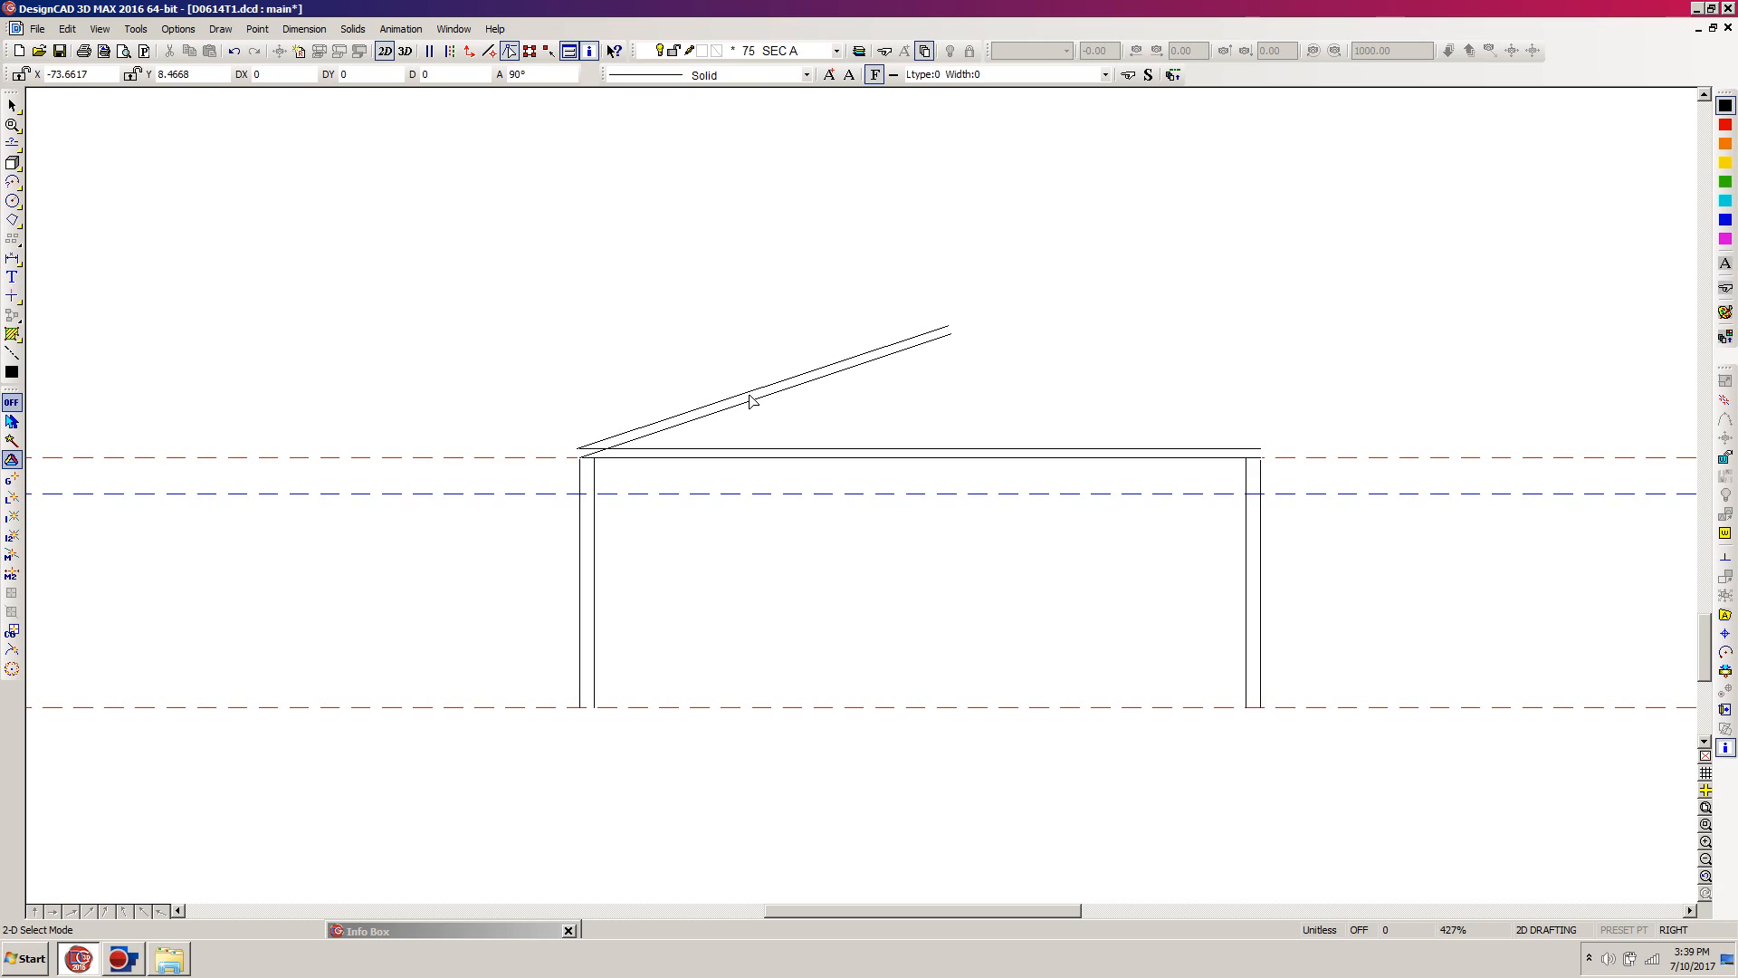
# Step: Draw an orthogonal projection line from the roof plan's lower-left corner straight down to the blue dashed line of the section
pyautogui.hotkey('ctrl', 'f')
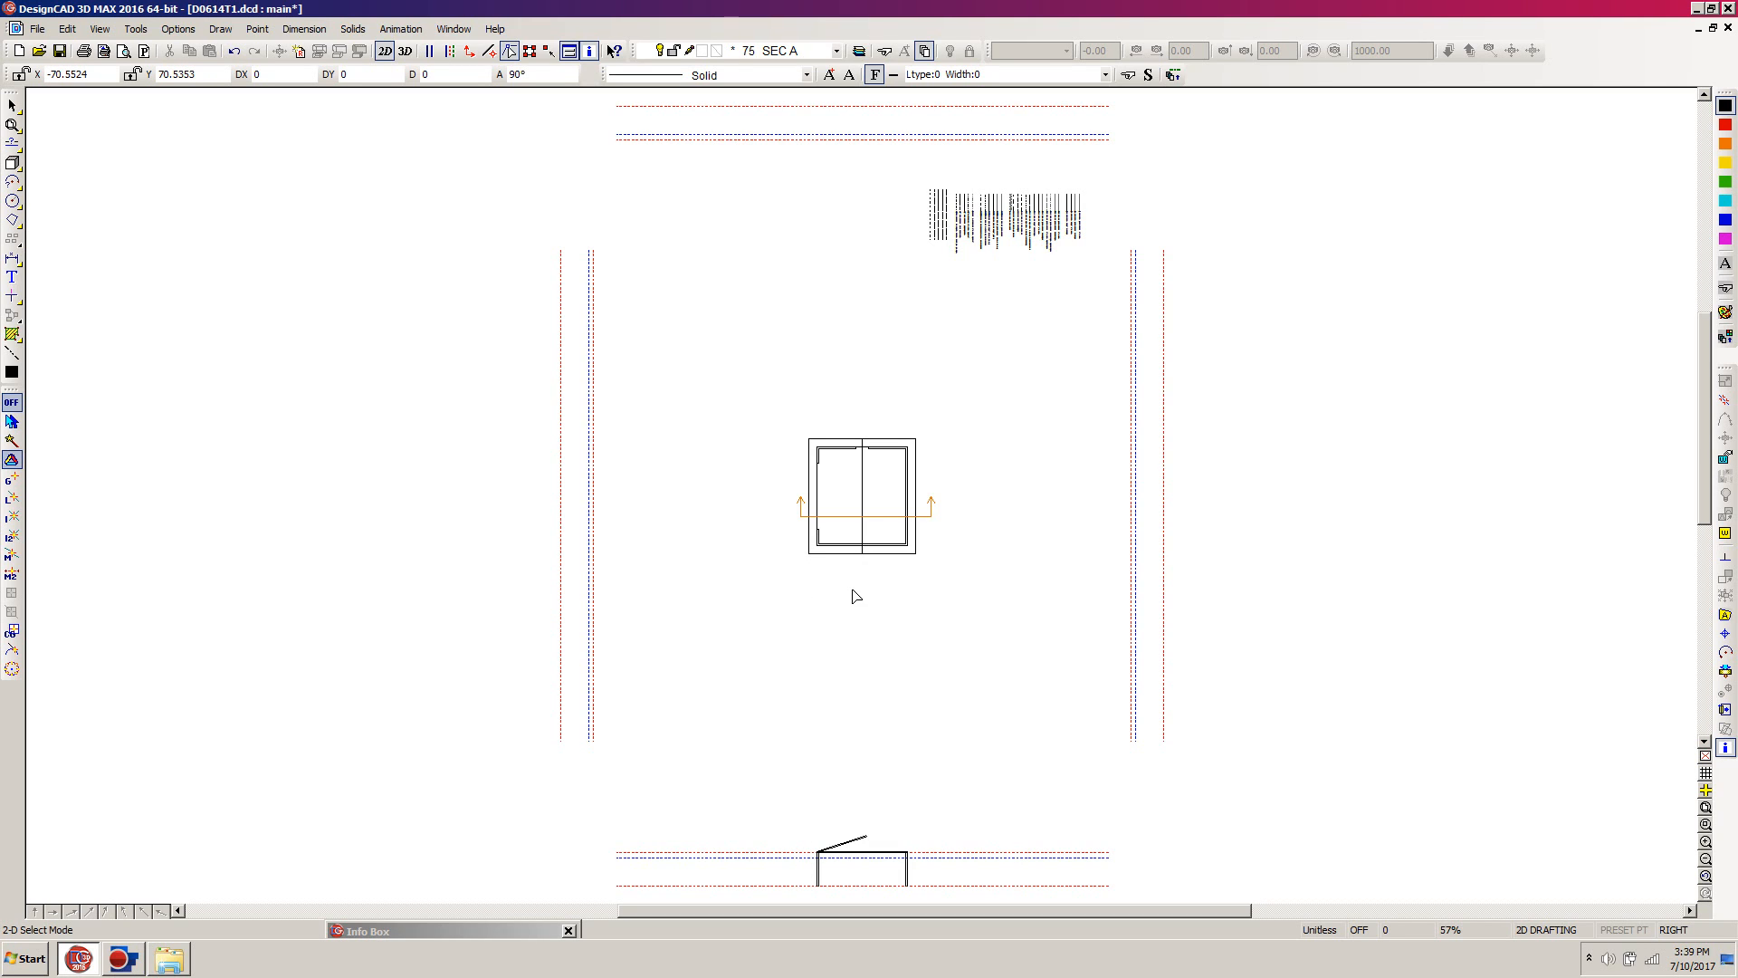
pyautogui.press('l')
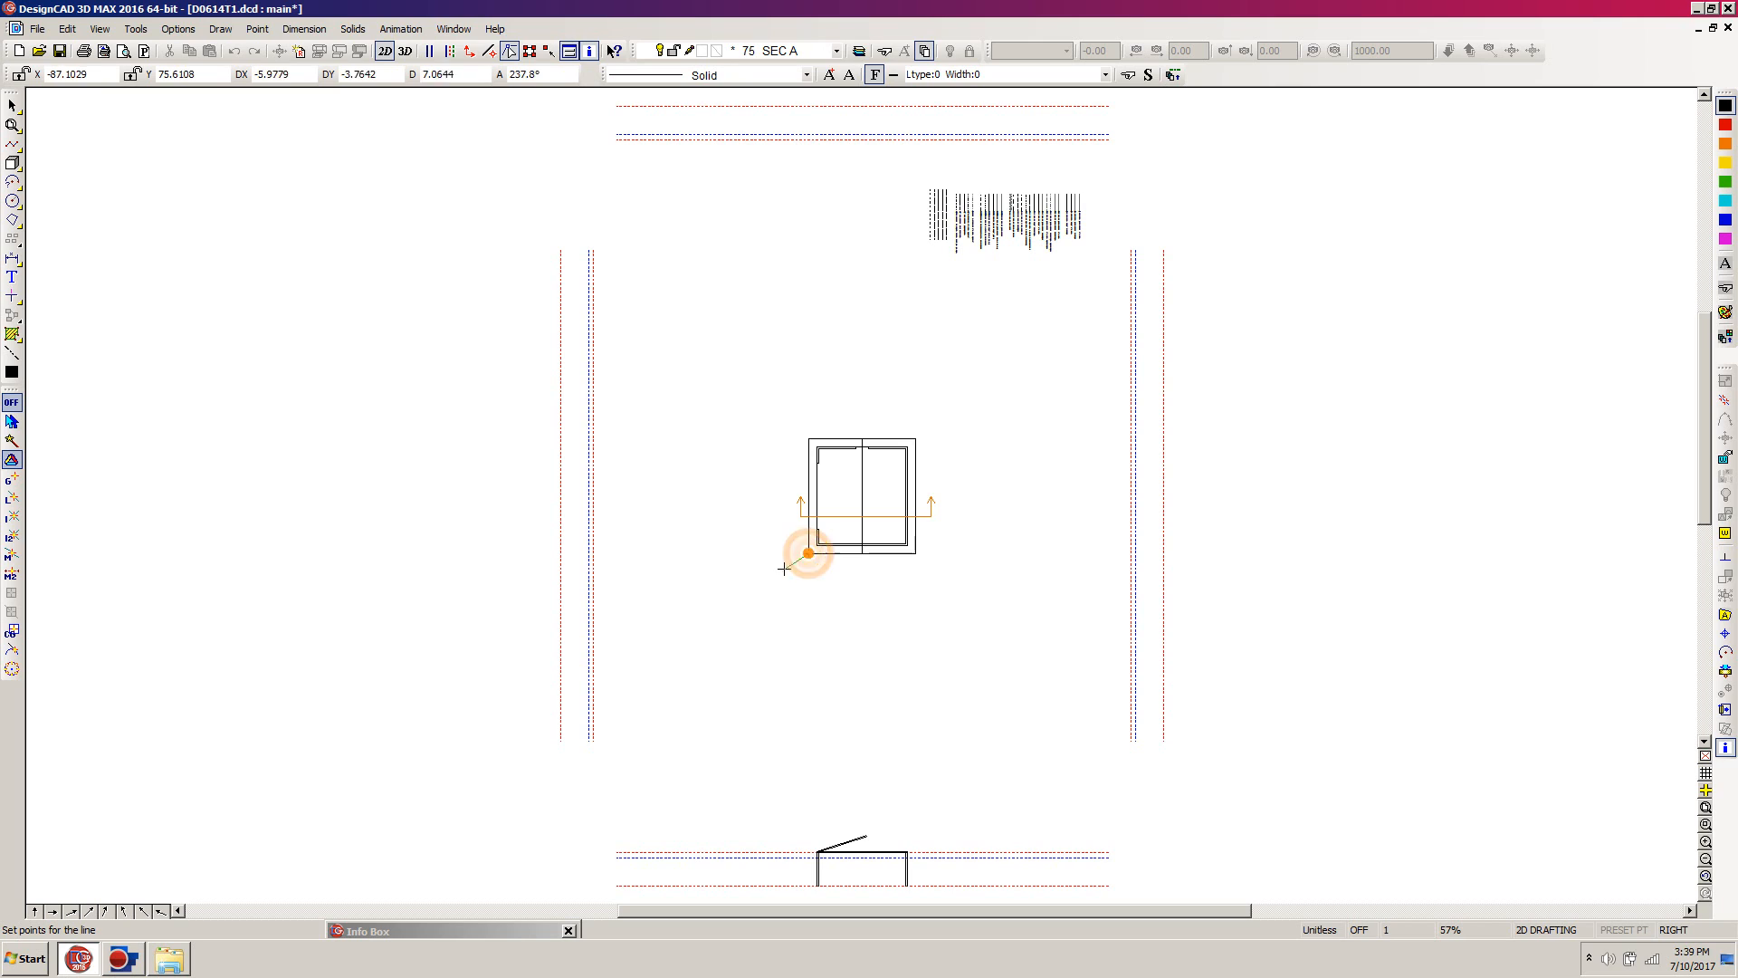
pyautogui.click(807, 552)
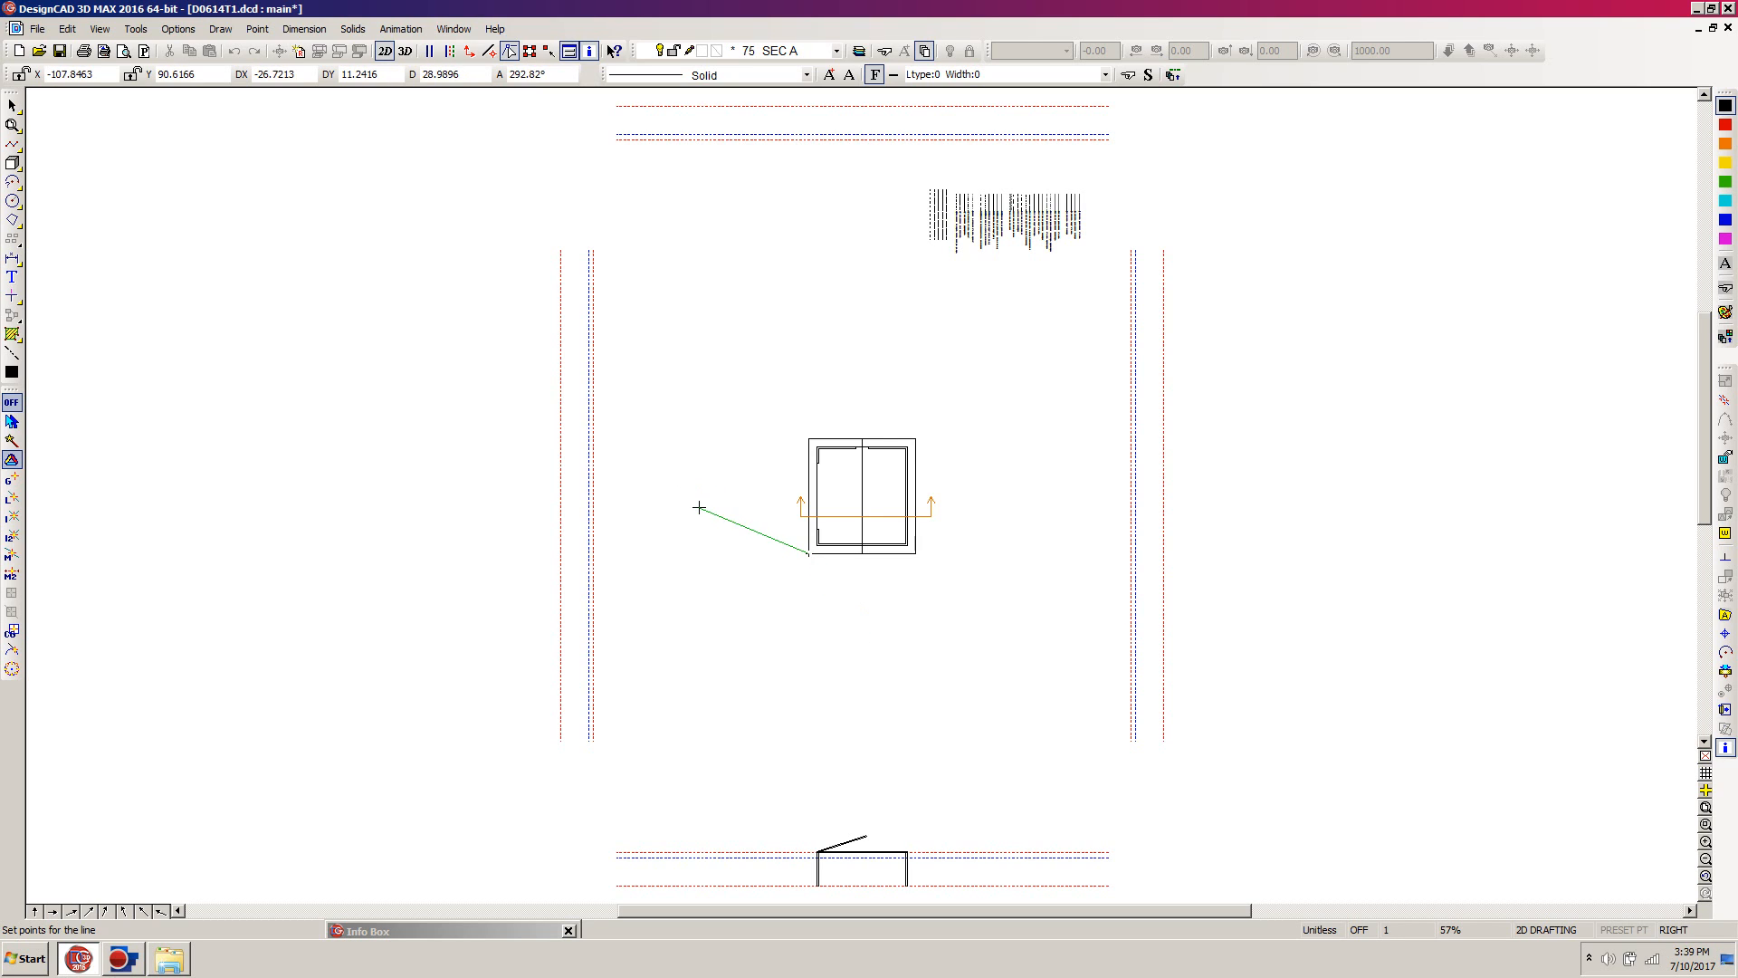
pyautogui.click(469, 50)
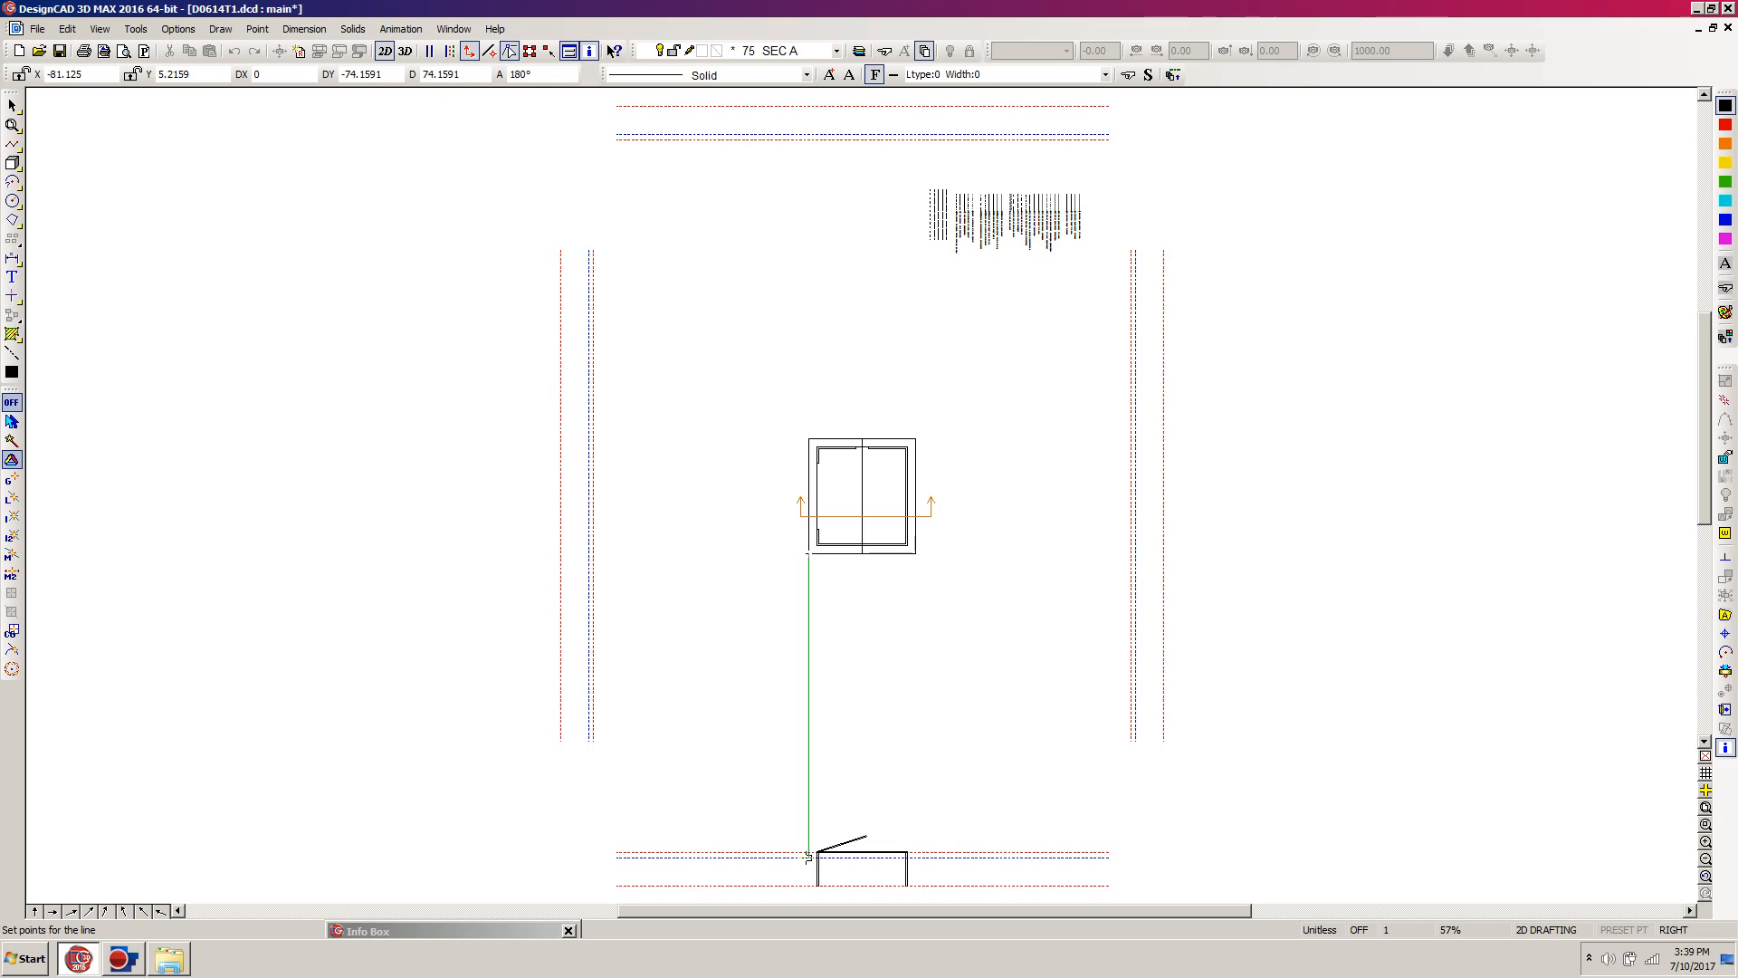
pyautogui.click(808, 857)
pyautogui.rightClick(781, 865)
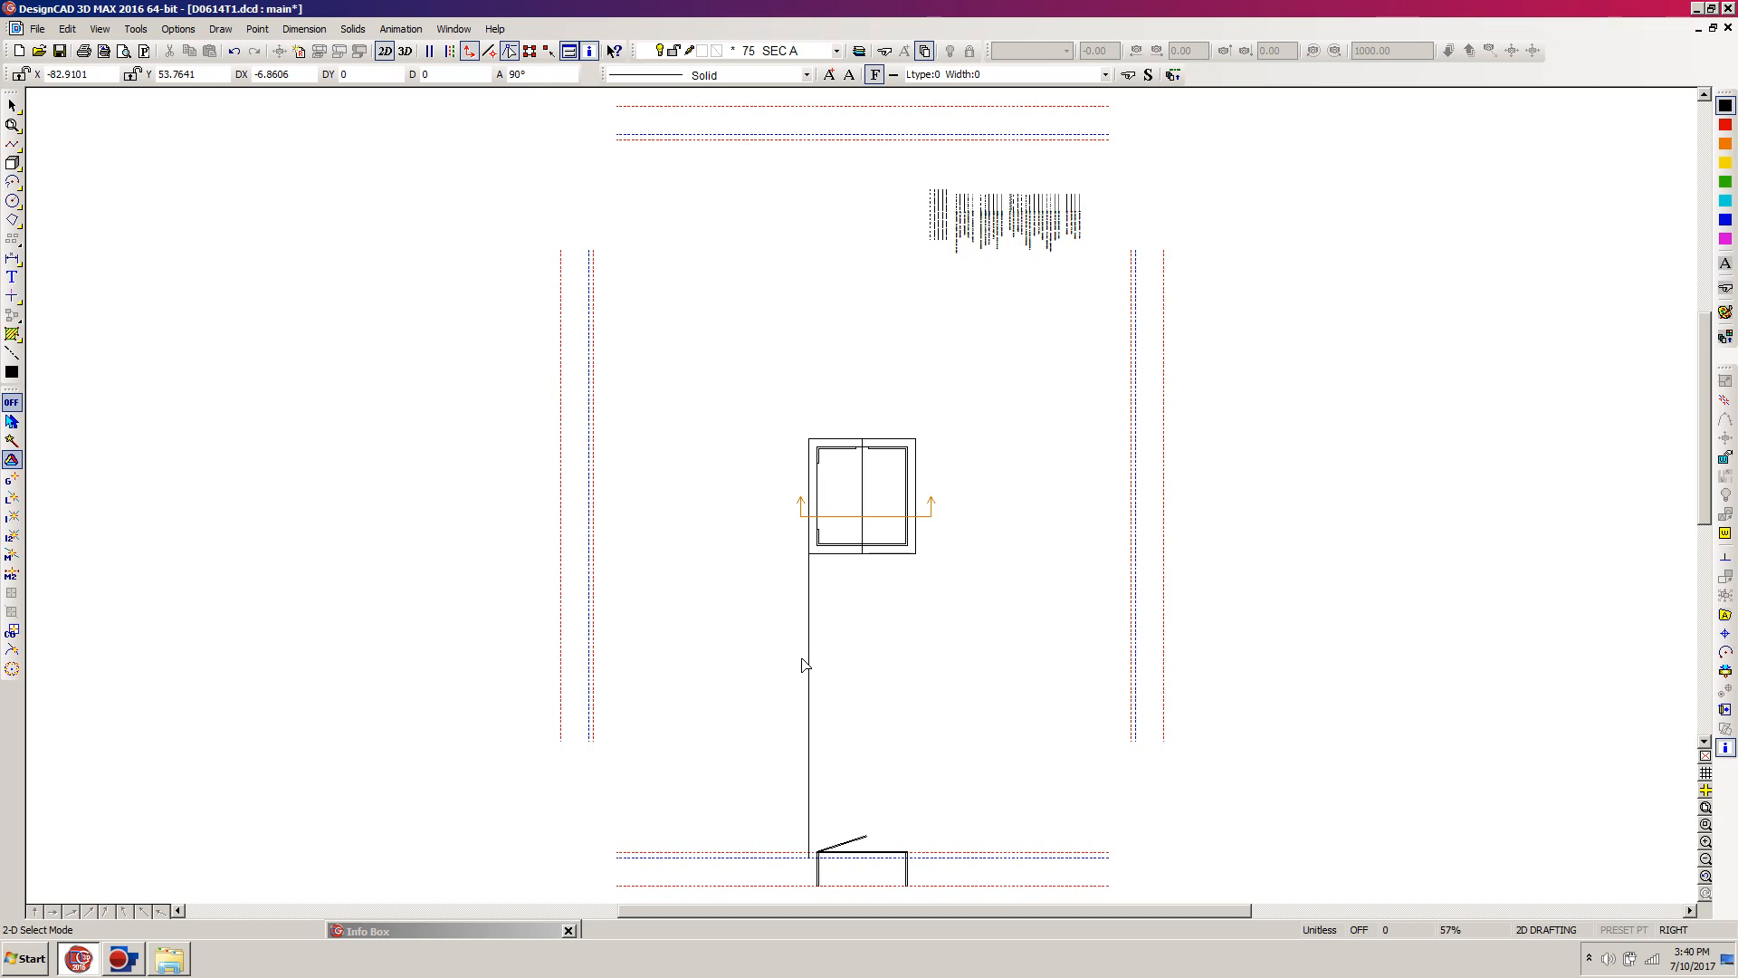
# Step: Shorten the projection line from its upper end, leaving only a short vertical piece beside the section's left wall top
pyautogui.click(808, 721)
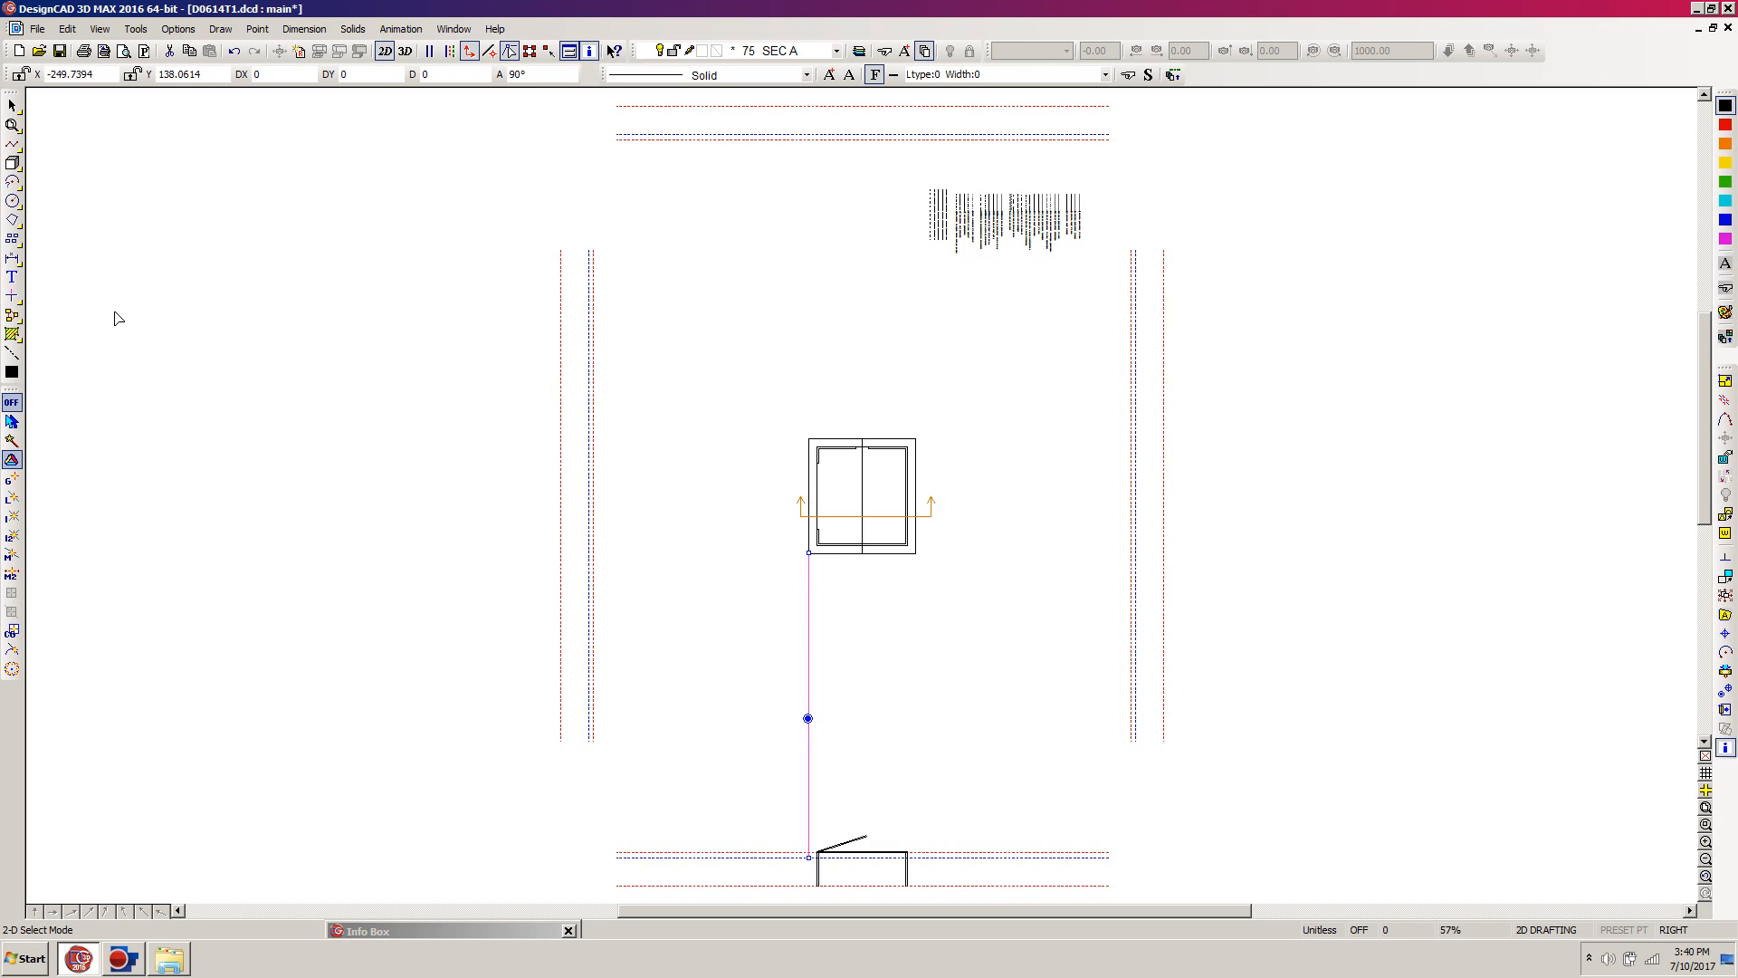
pyautogui.click(12, 298)
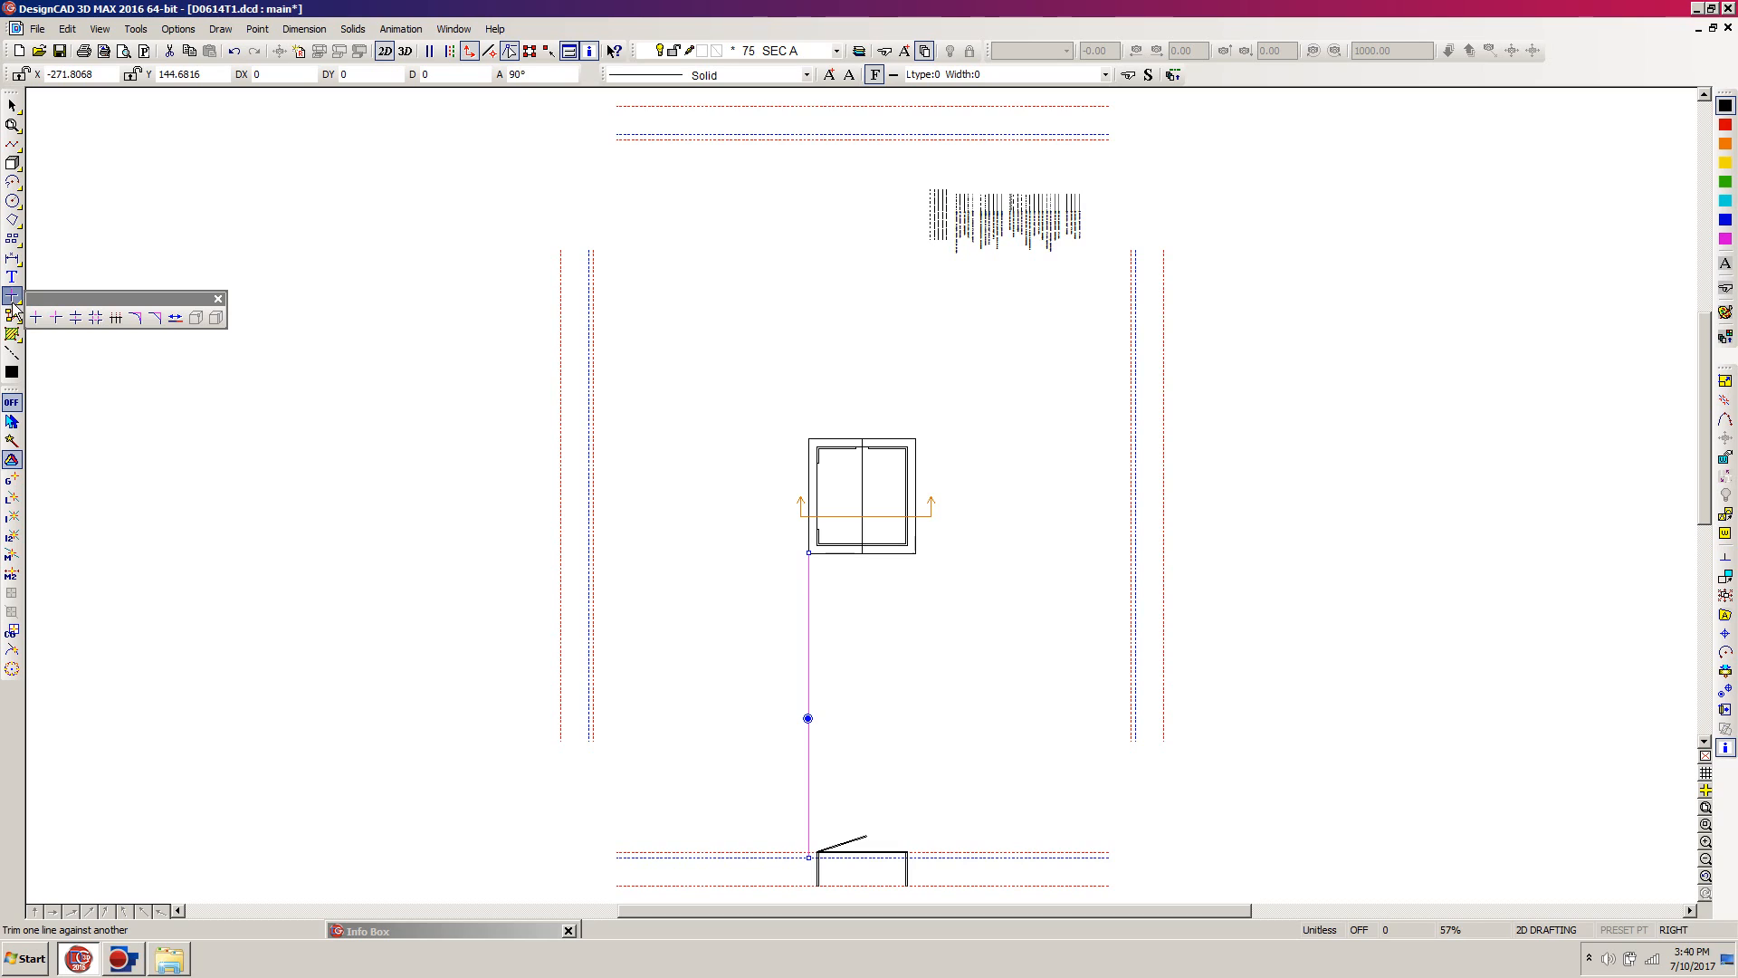
pyautogui.click(176, 319)
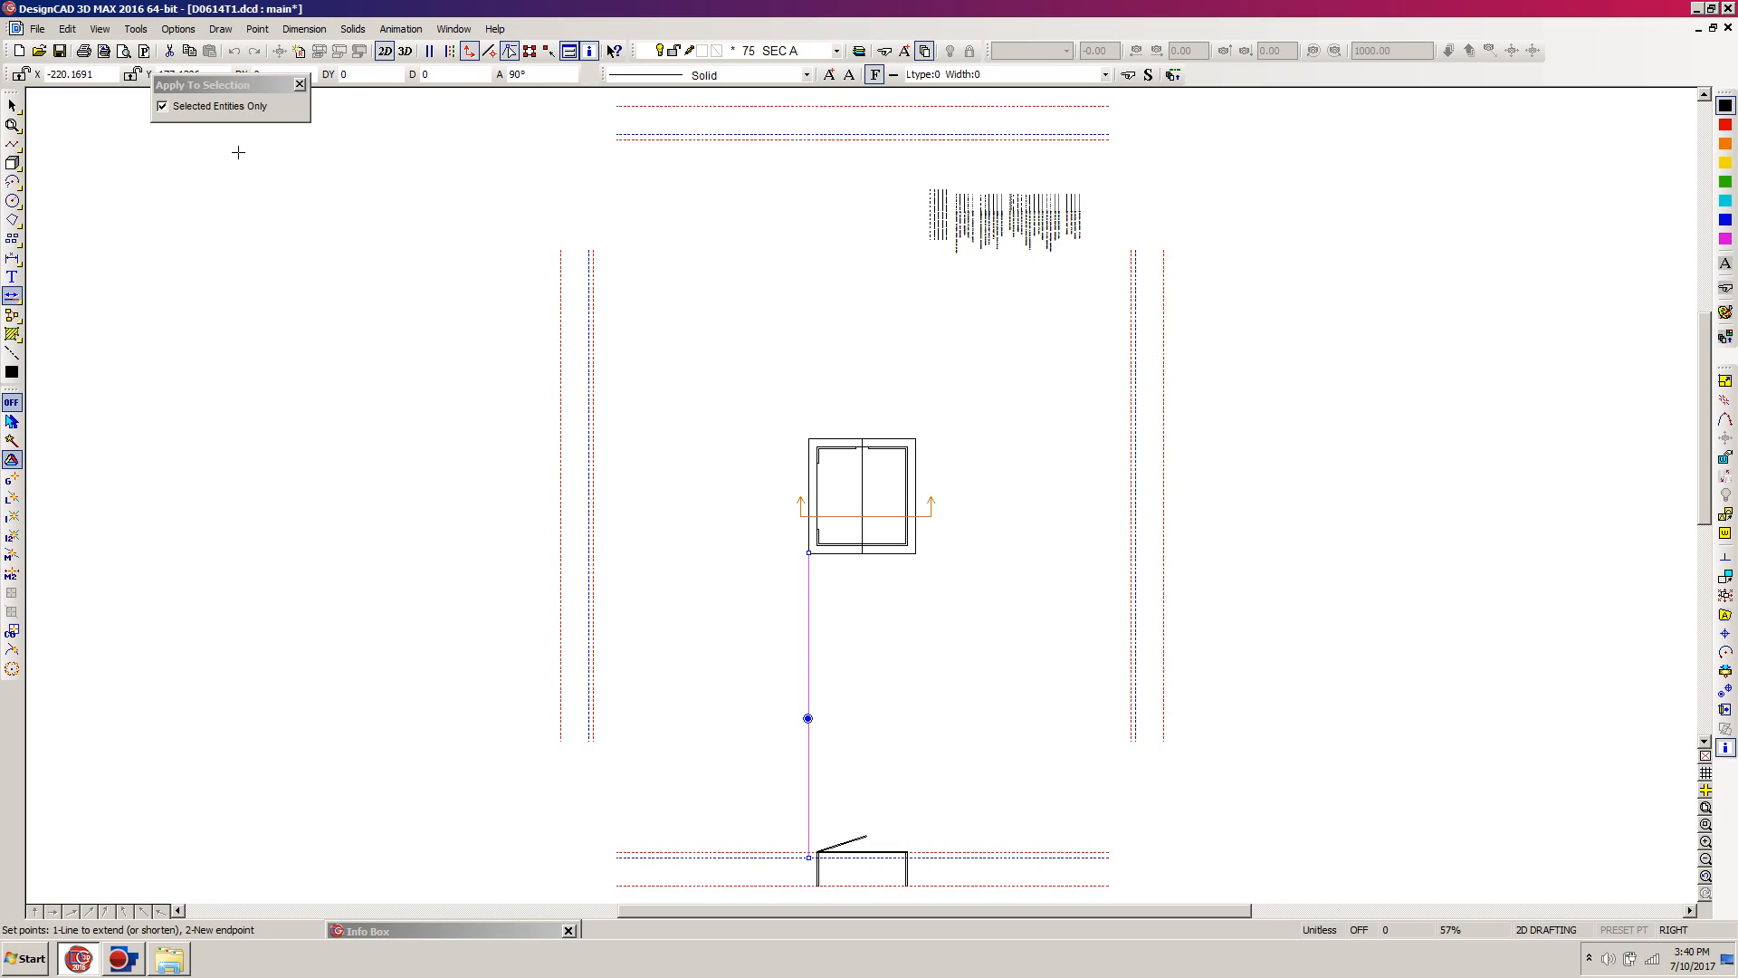
pyautogui.click(163, 110)
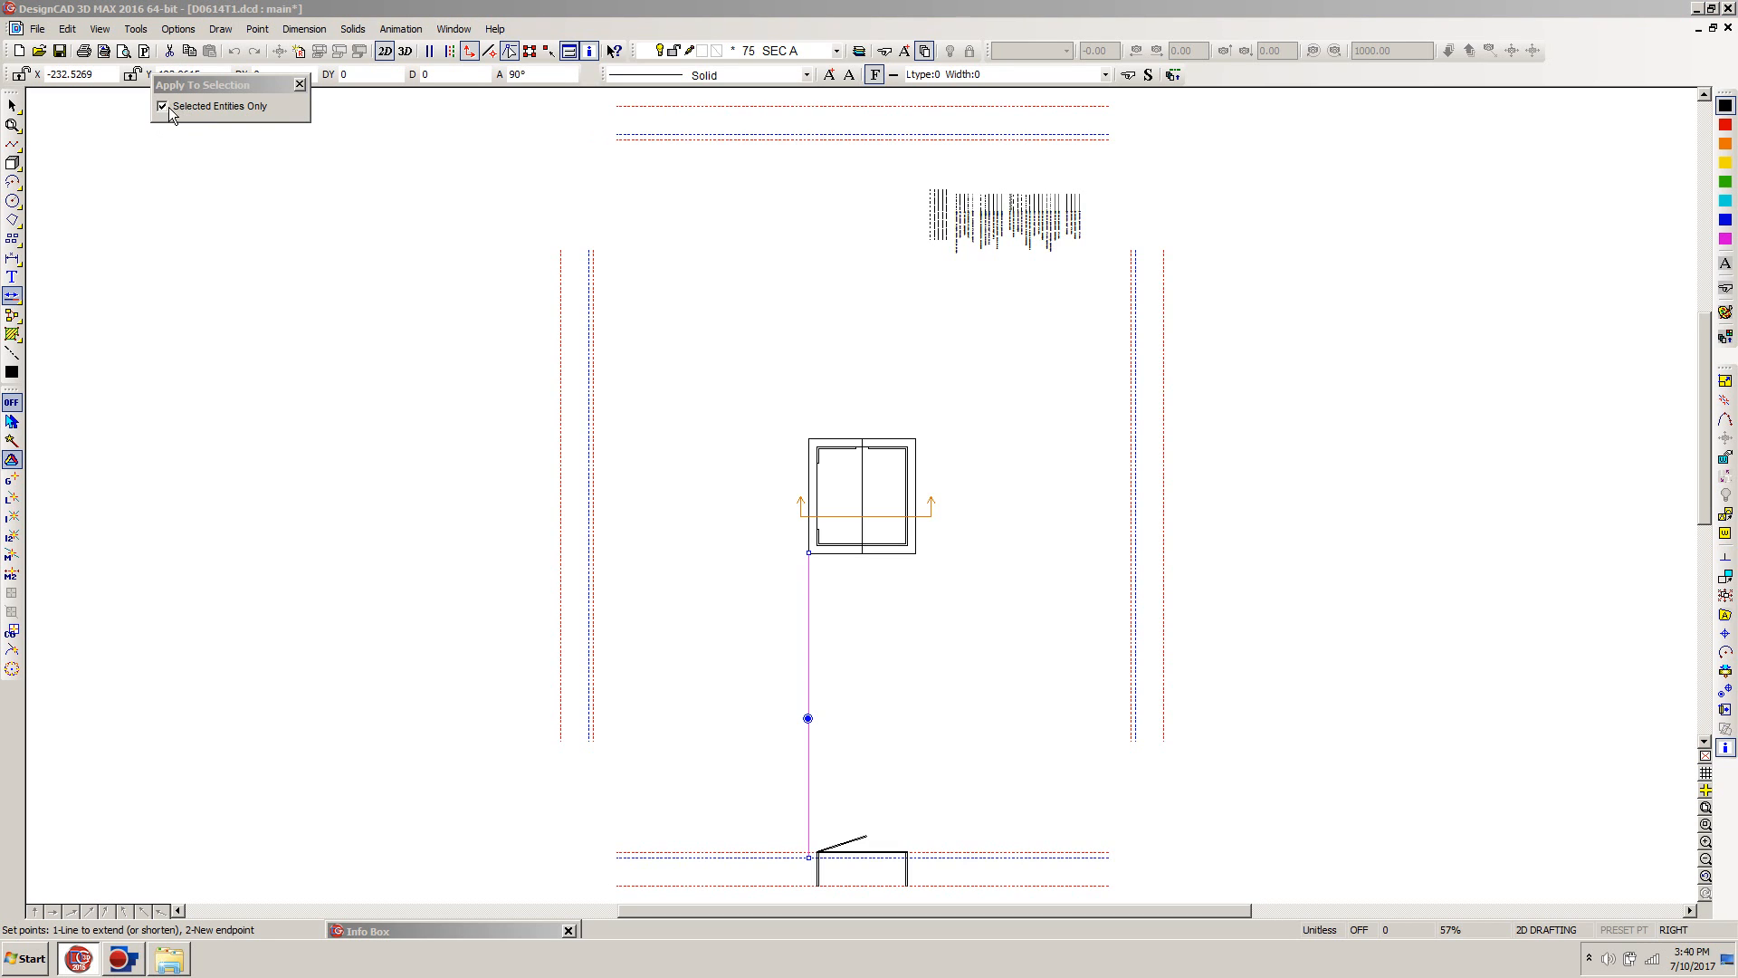
pyautogui.click(815, 574)
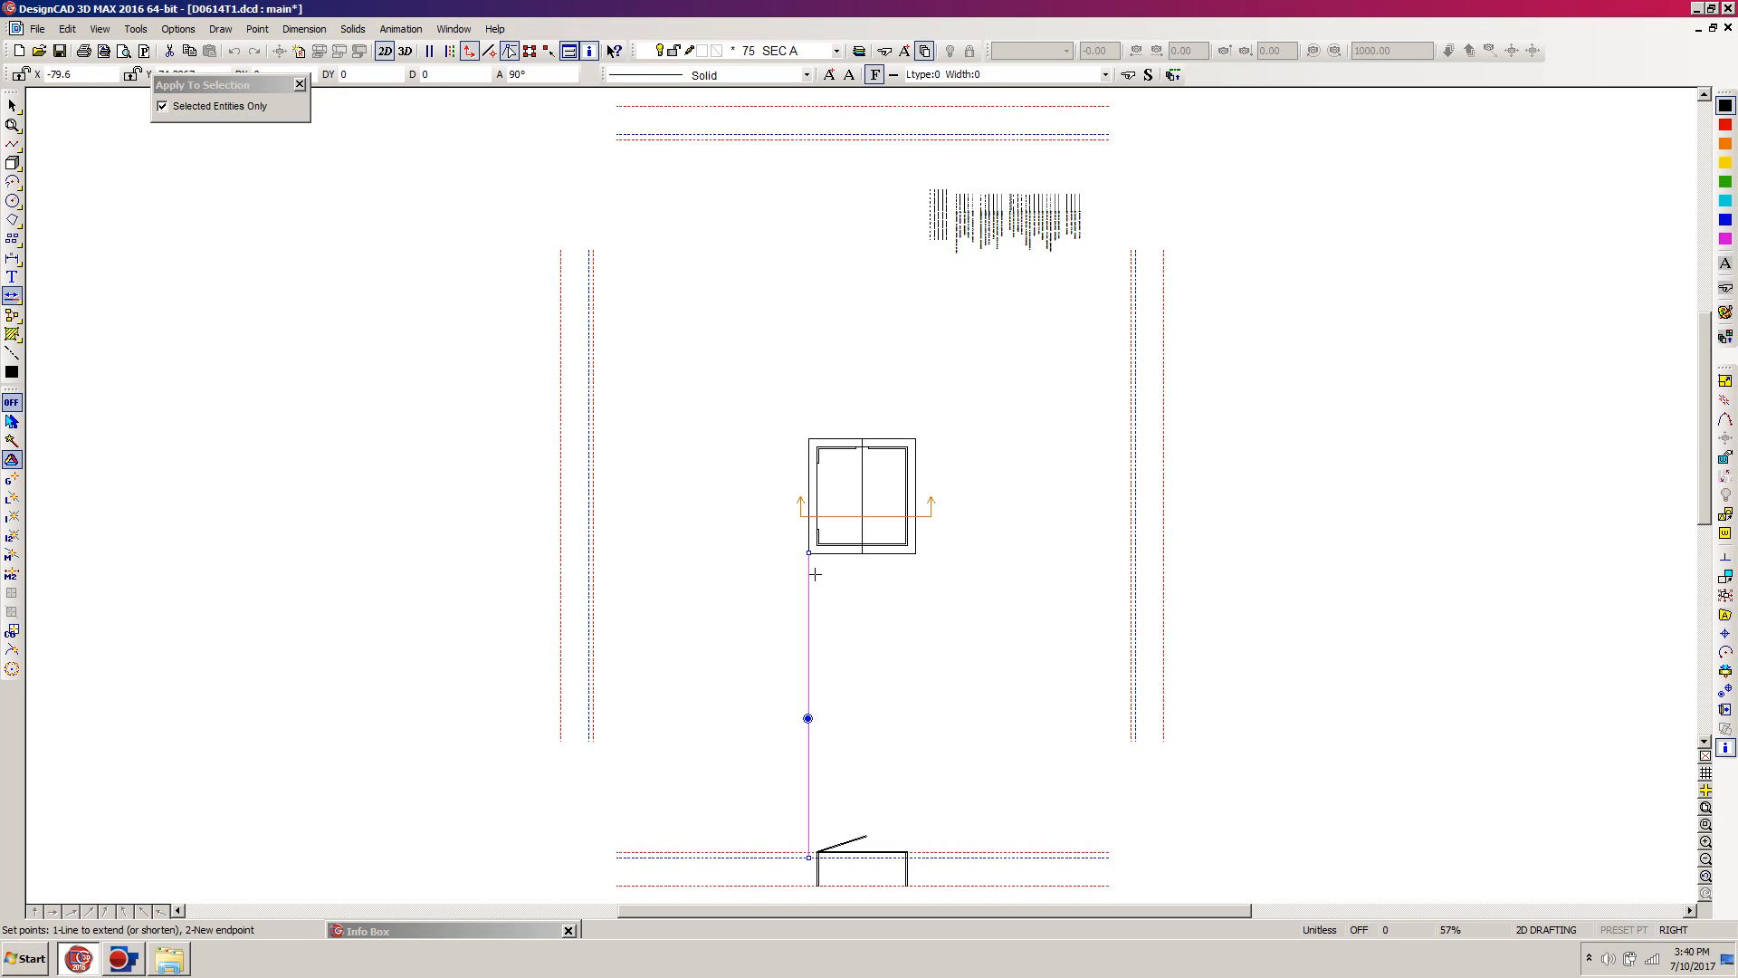
pyautogui.click(817, 575)
pyautogui.click(807, 852)
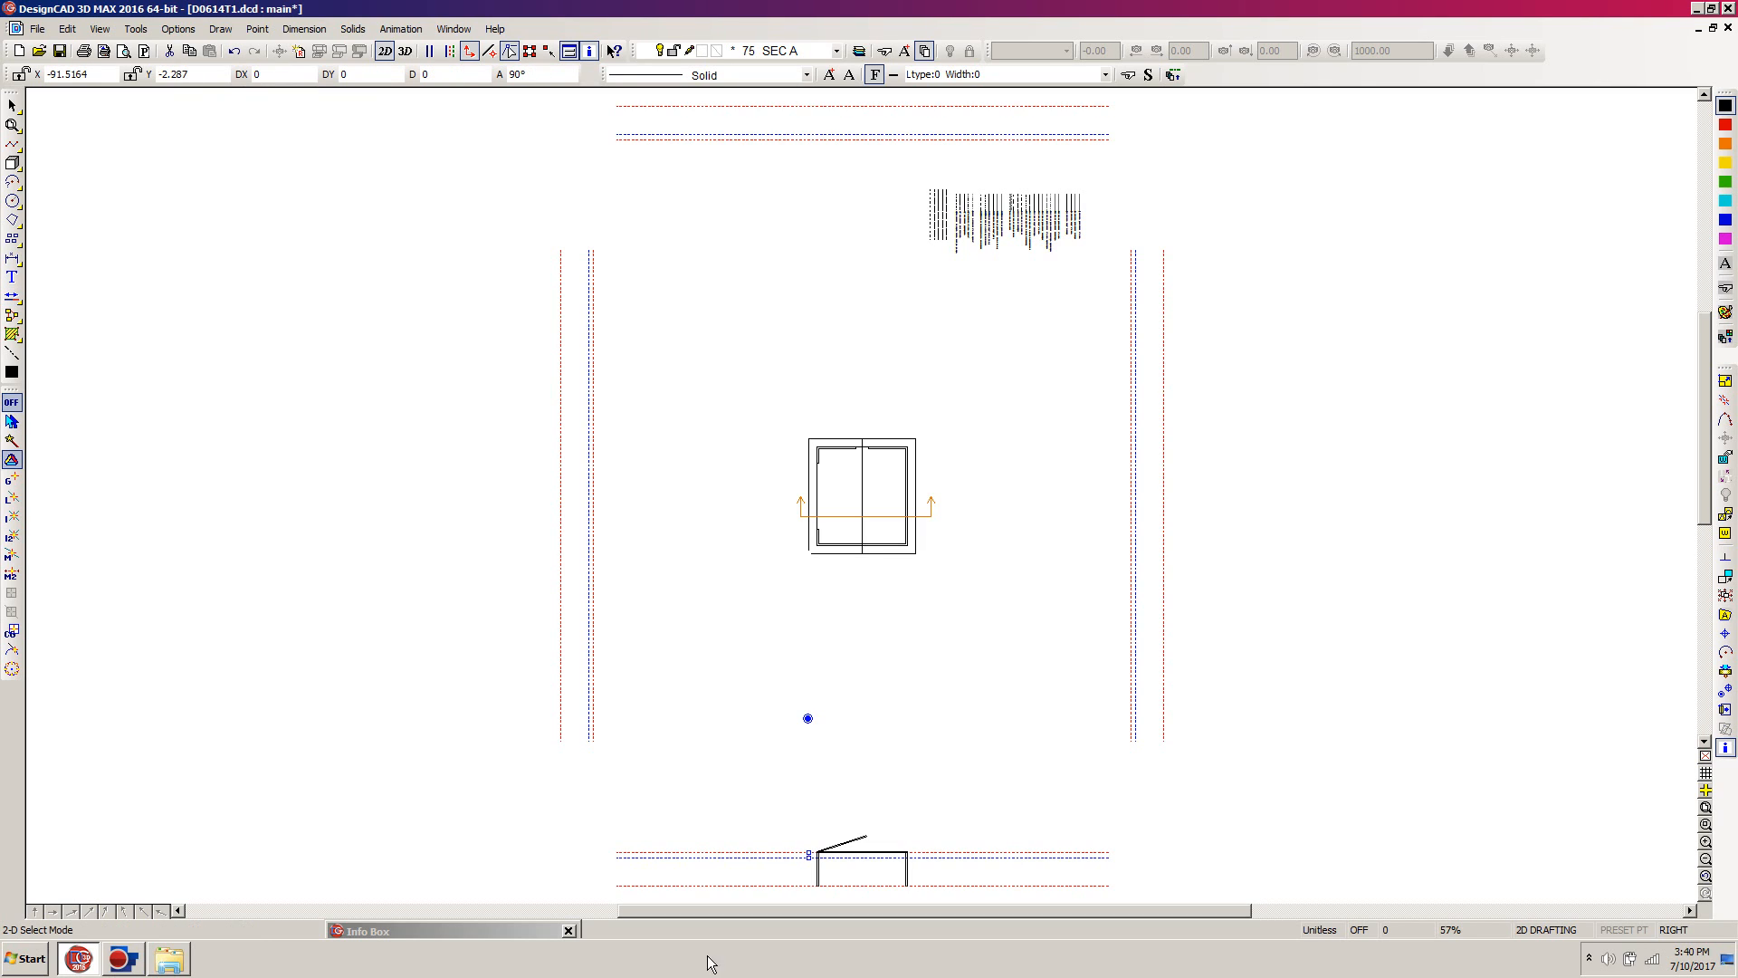
pyautogui.click(809, 853)
# Step: Extend both sloped roof lines down to the short vertical overhang line outside the section's left wall
pyautogui.press('z')
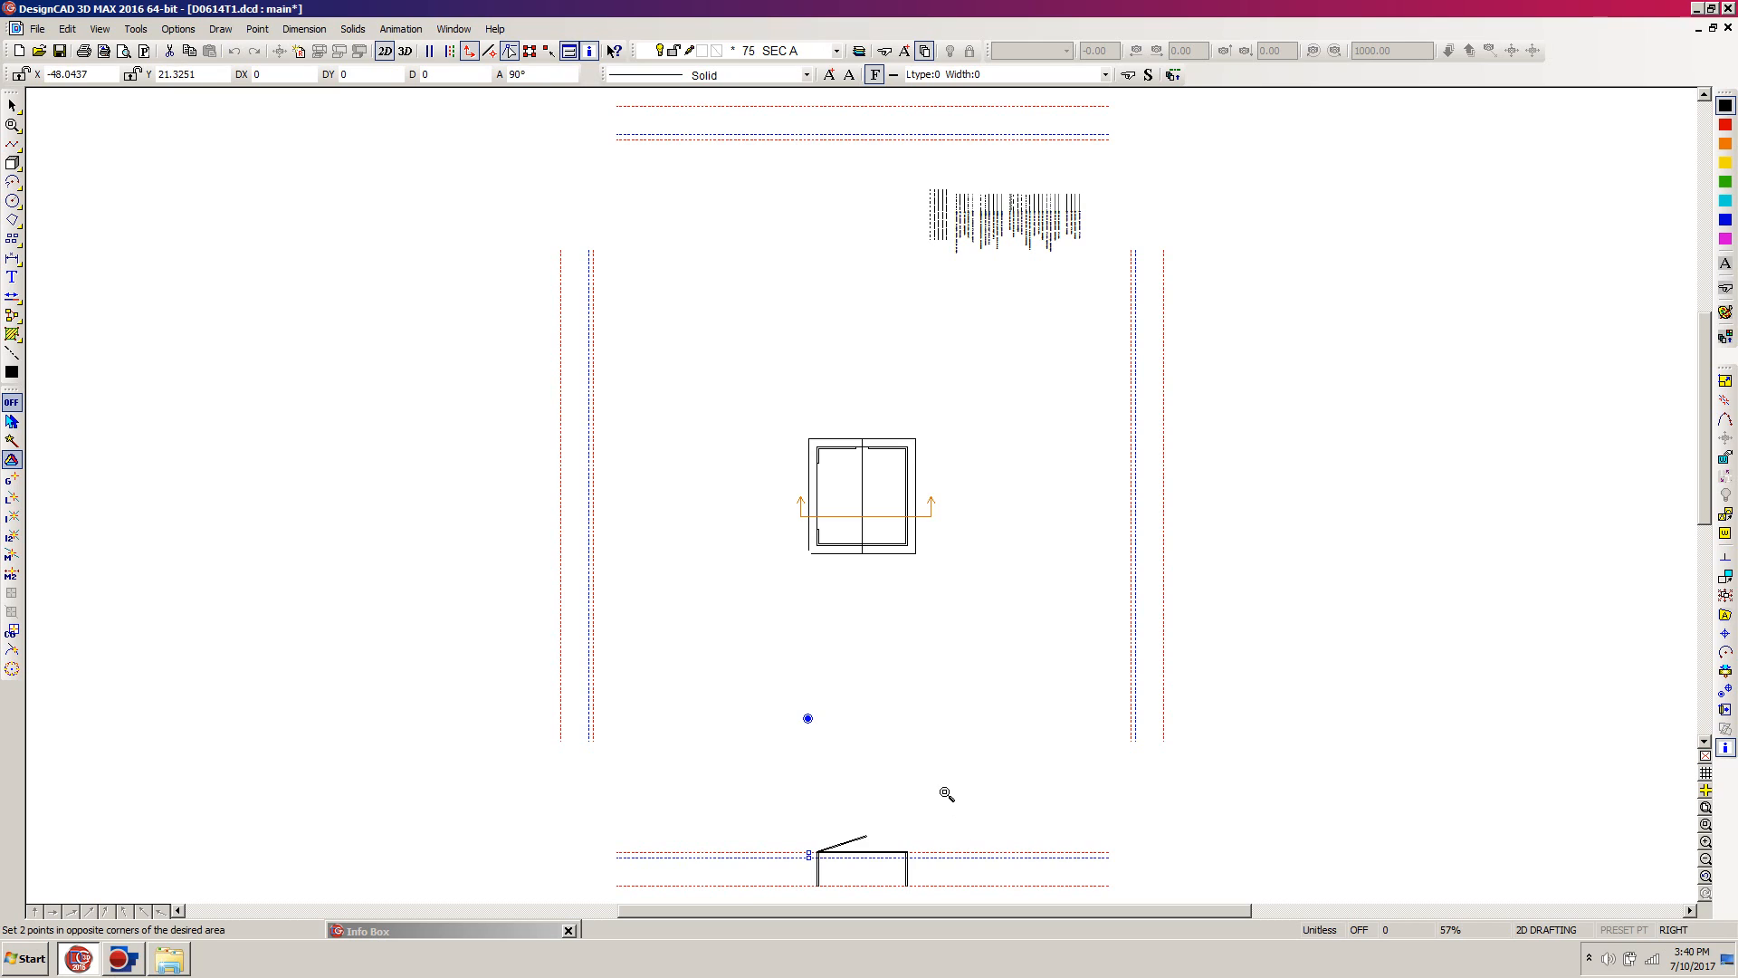
pyautogui.click(944, 792)
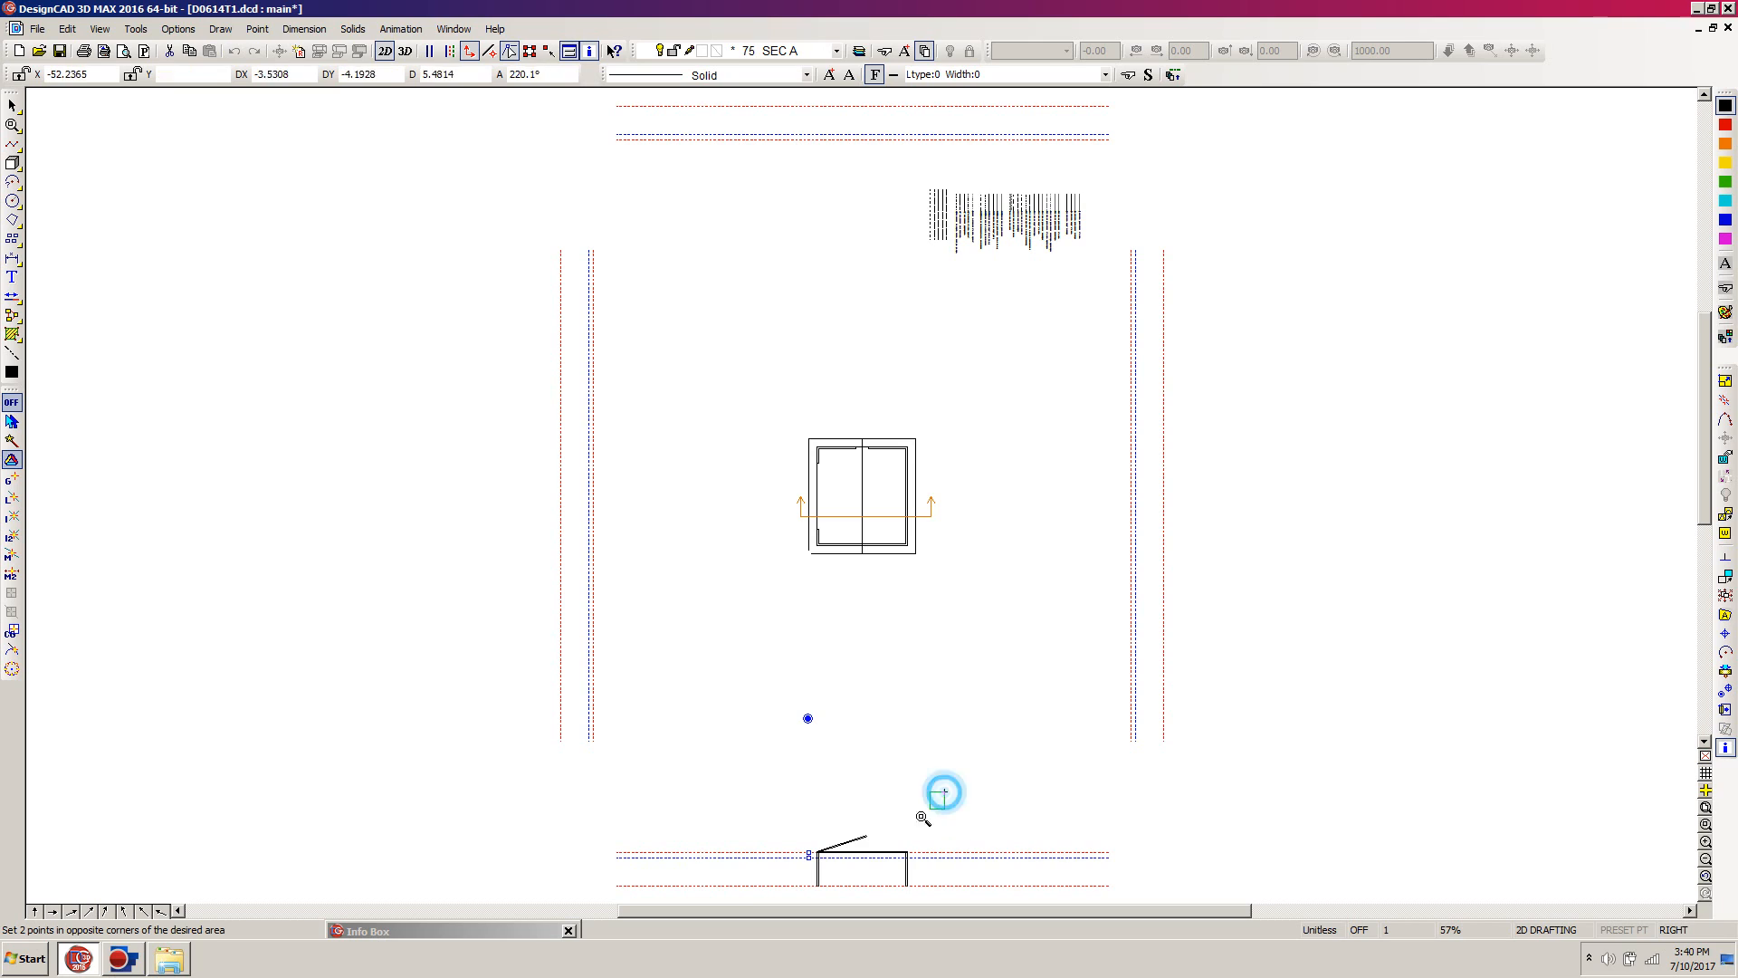
pyautogui.click(771, 899)
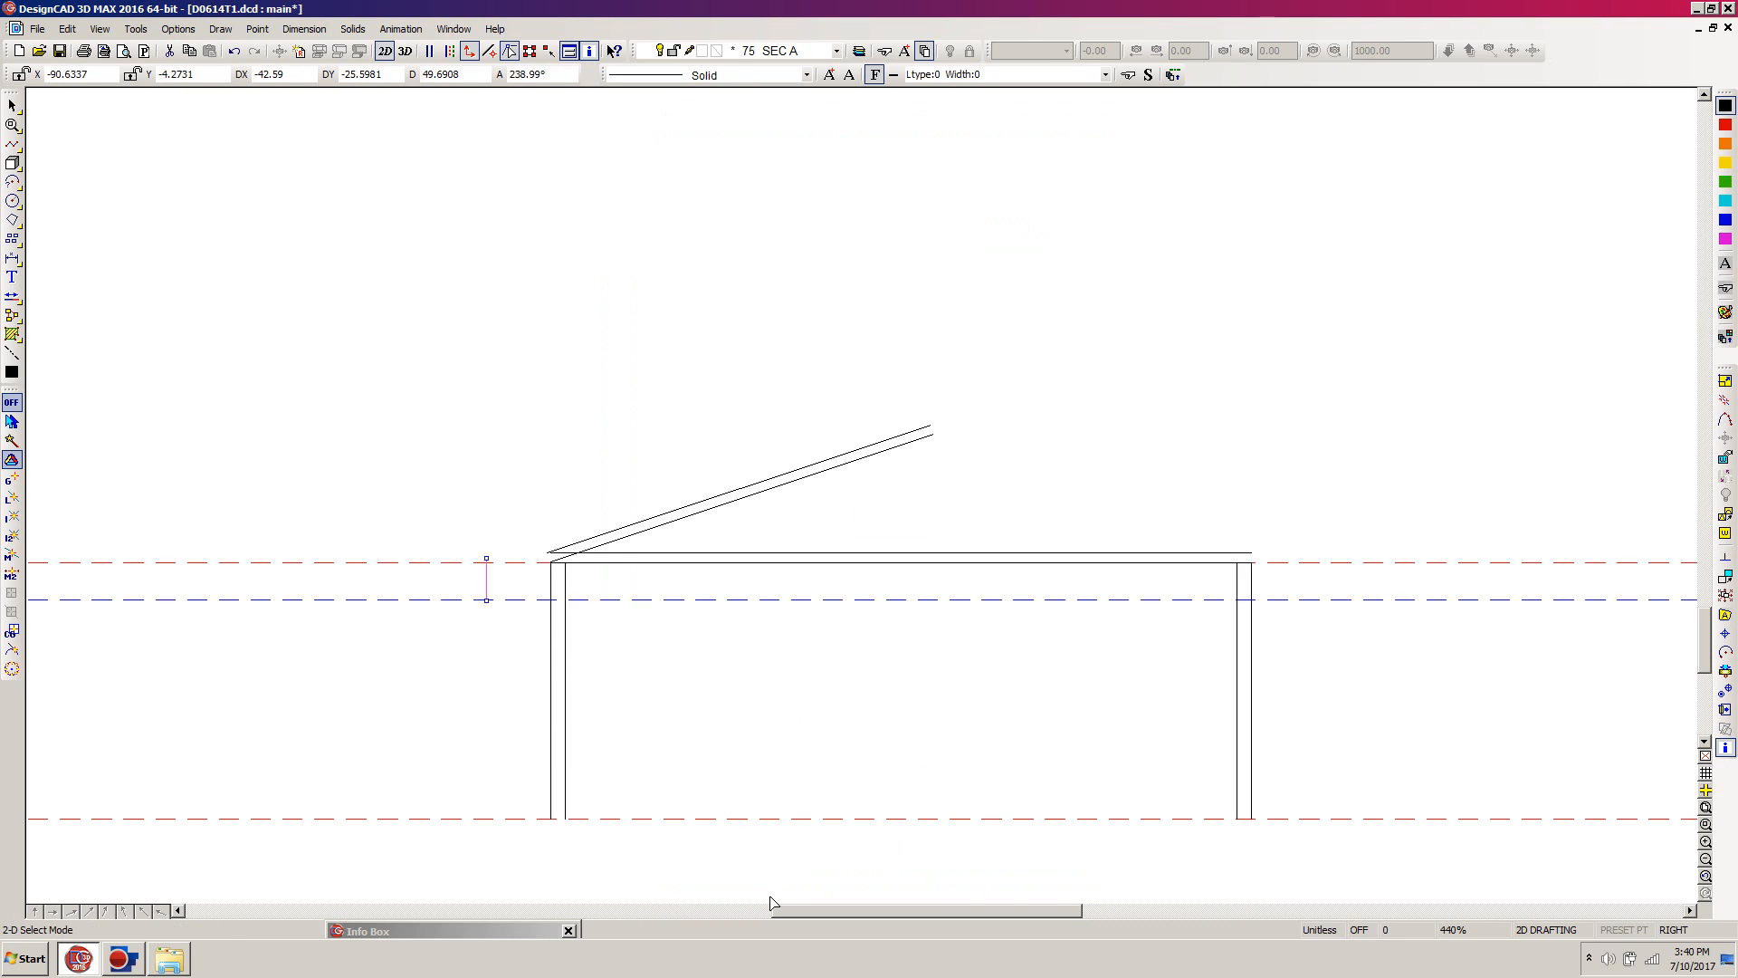
pyautogui.click(497, 593)
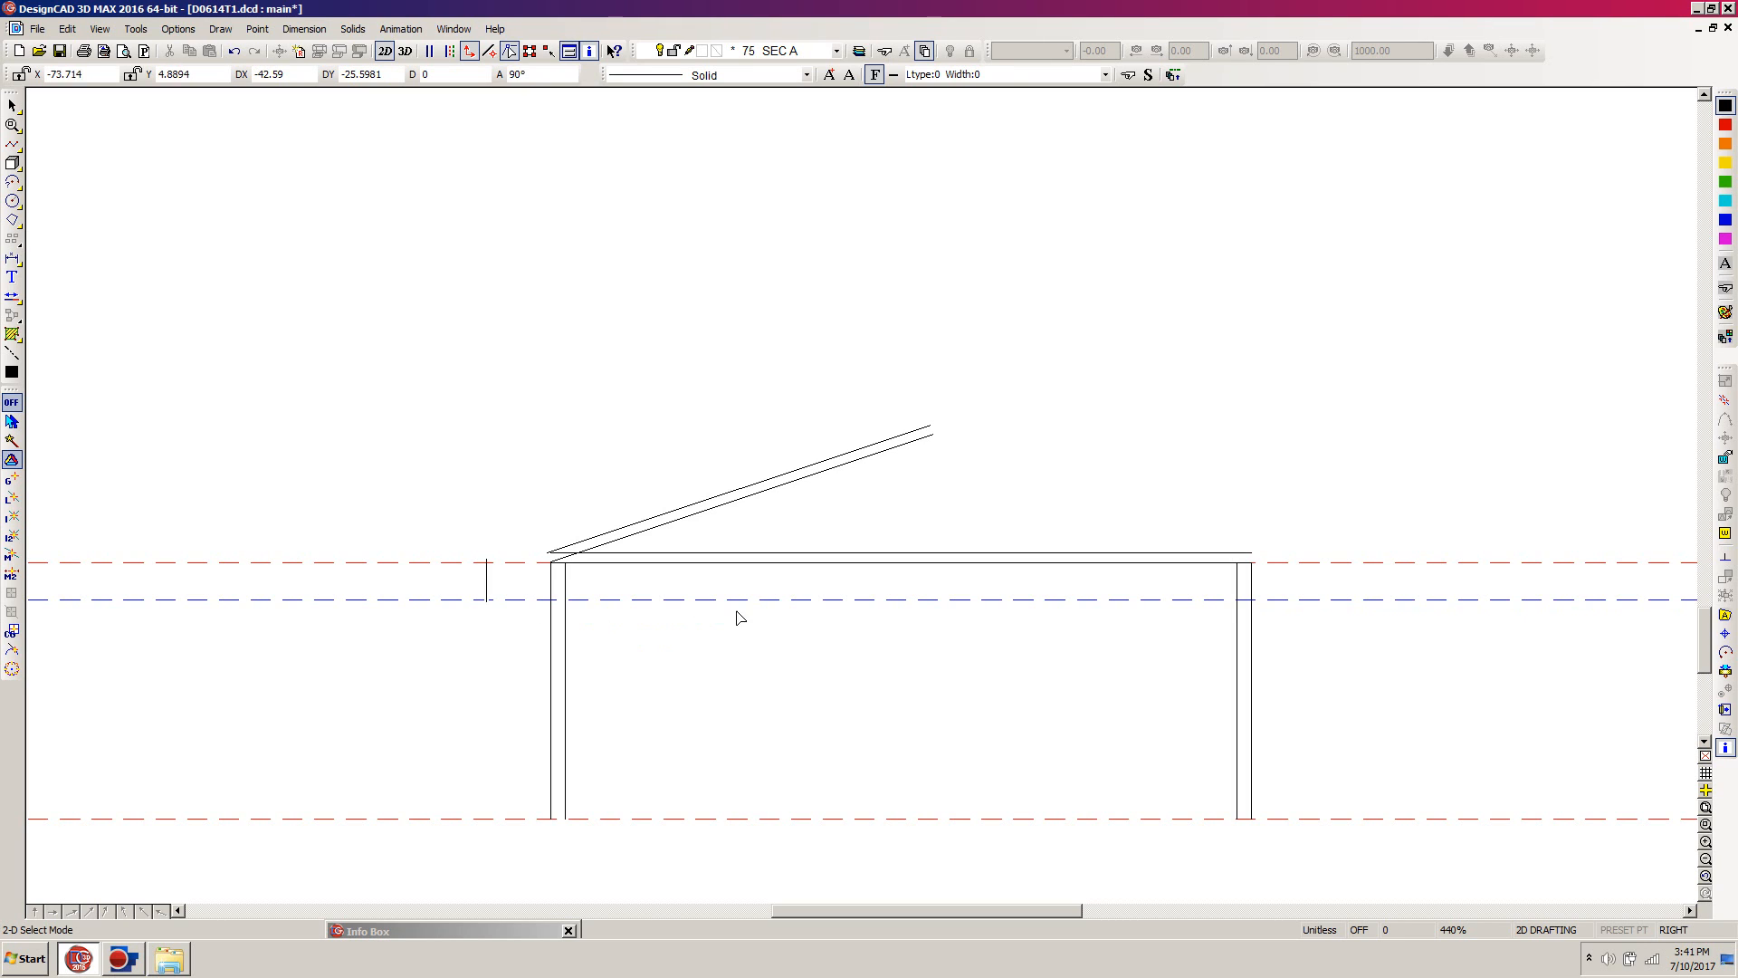
pyautogui.press('t')
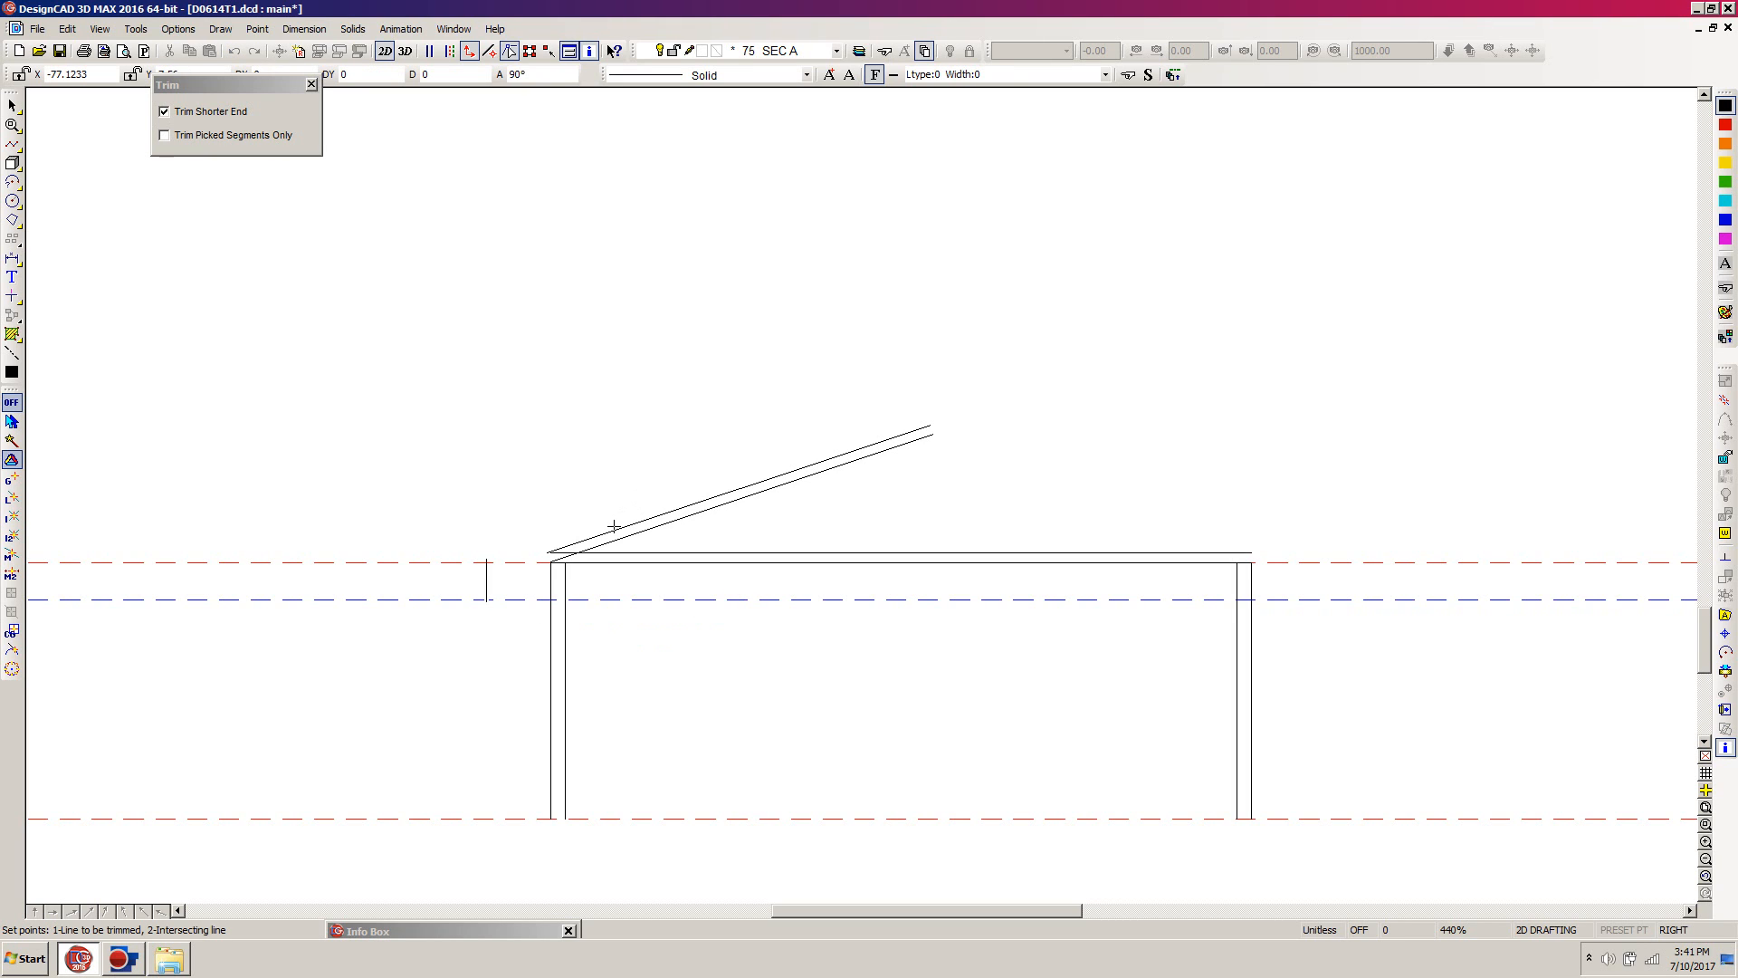
pyautogui.click(614, 527)
pyautogui.click(490, 576)
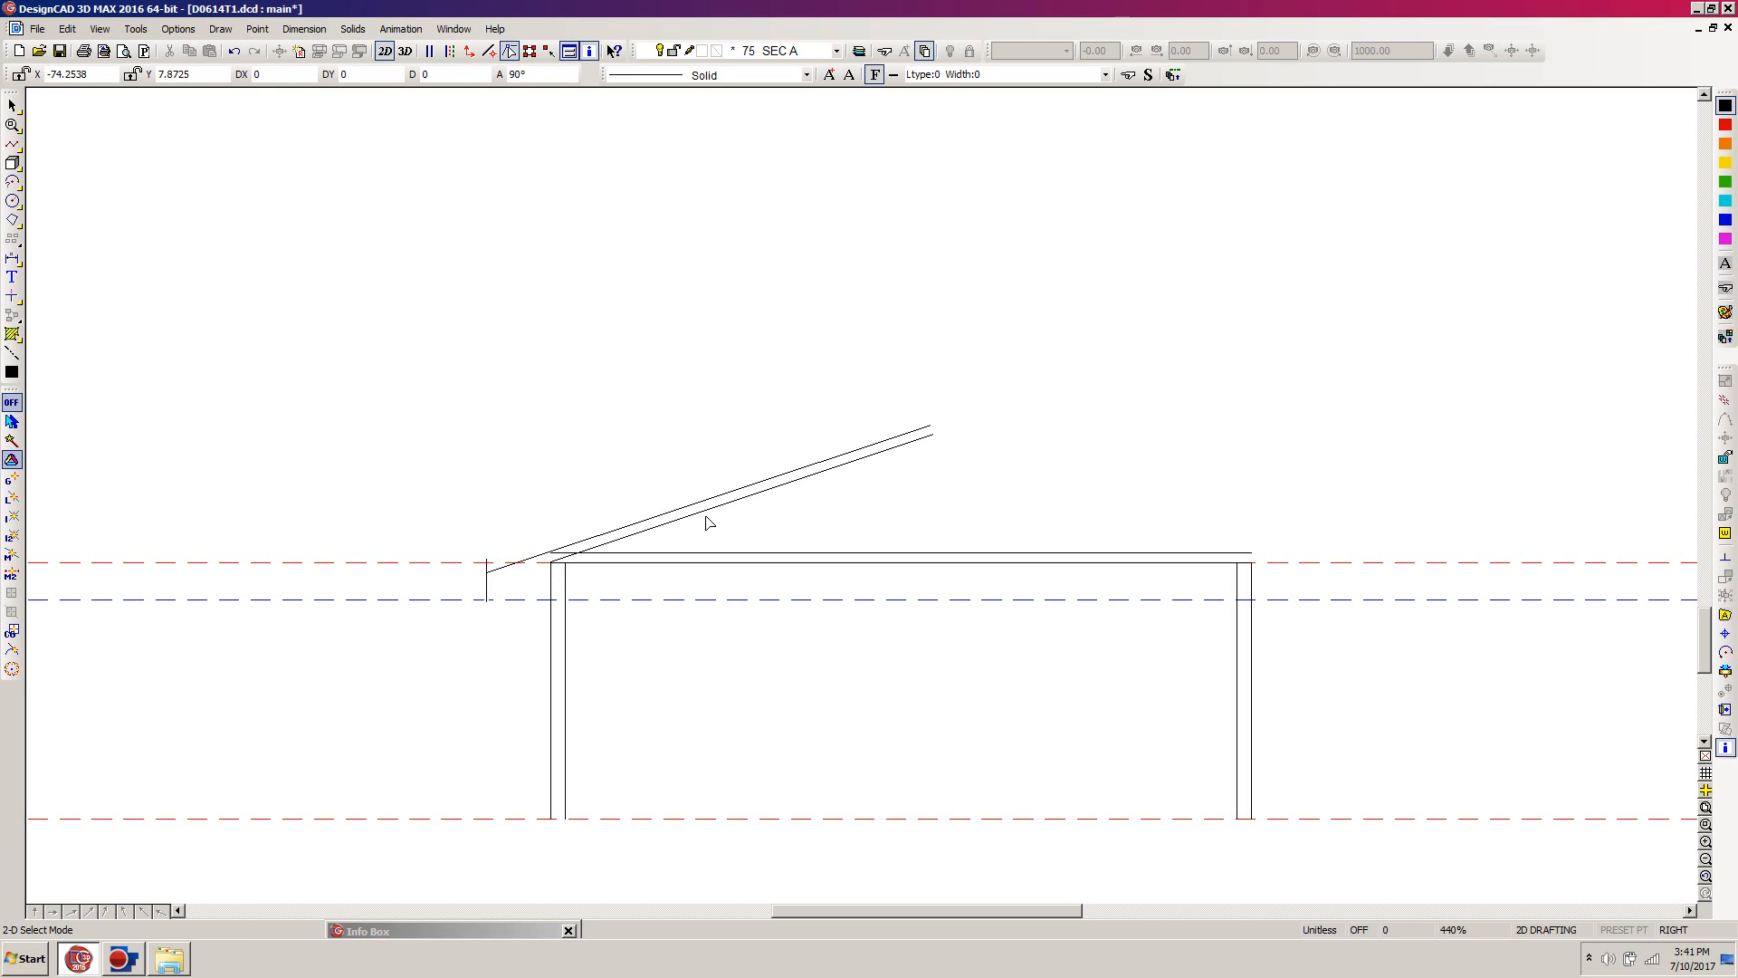
pyautogui.press('t')
pyautogui.click(647, 535)
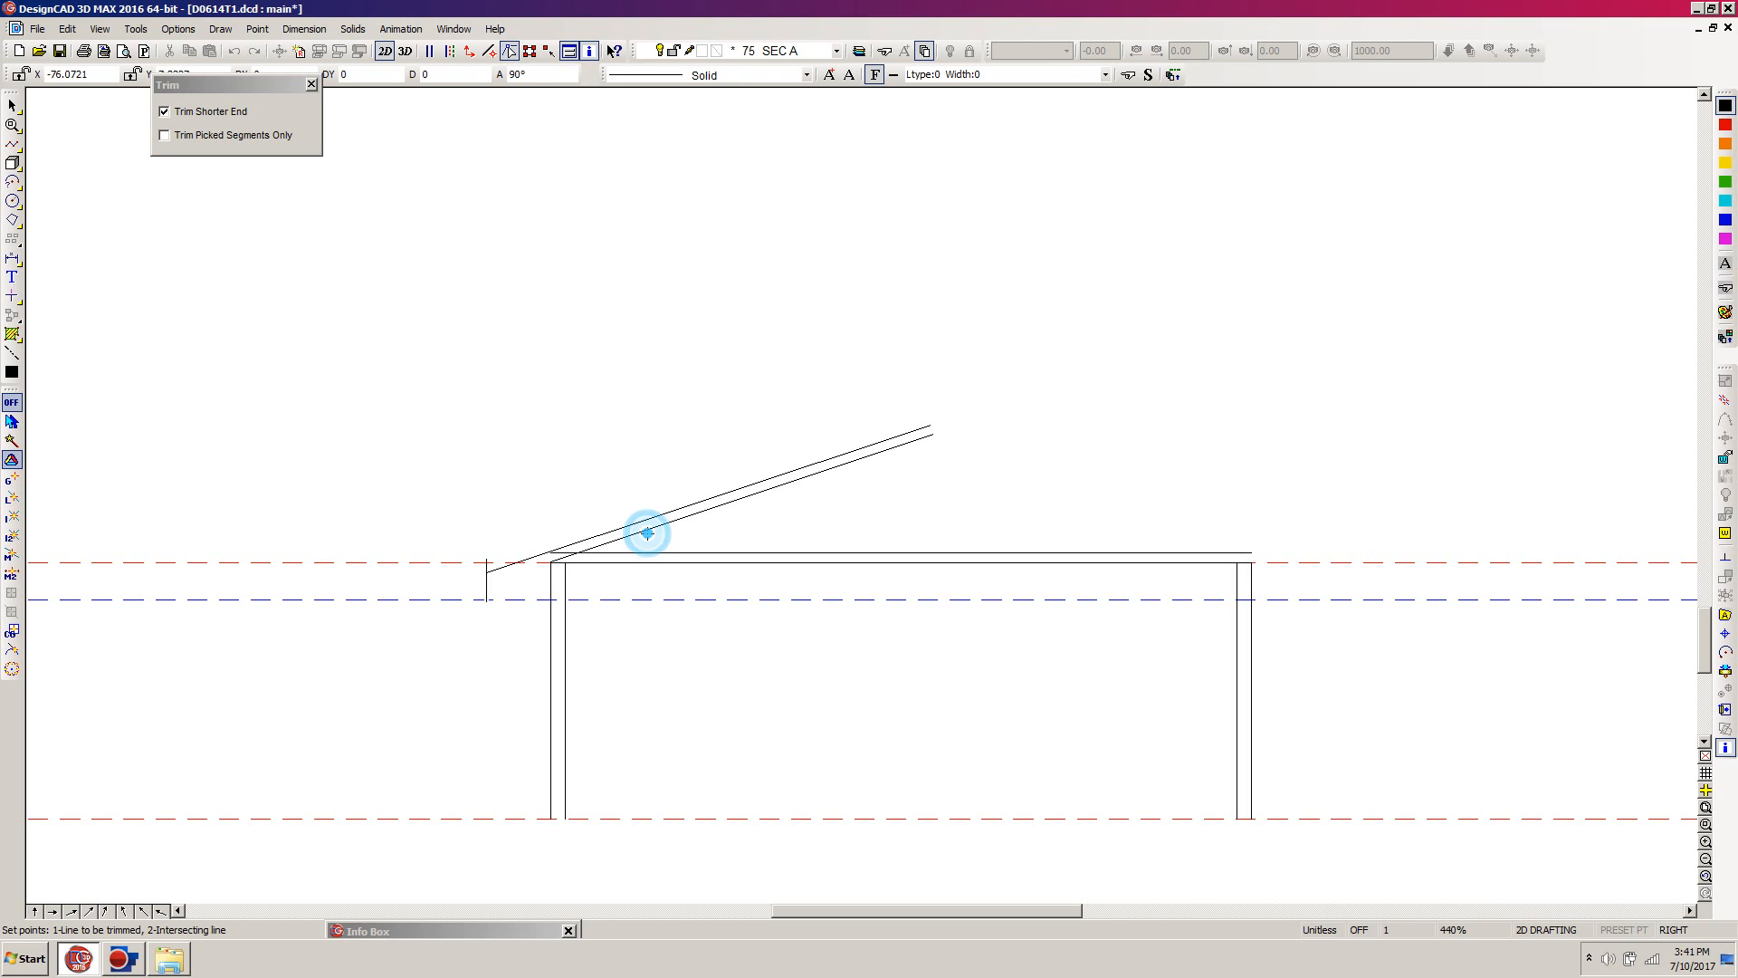
pyautogui.click(489, 589)
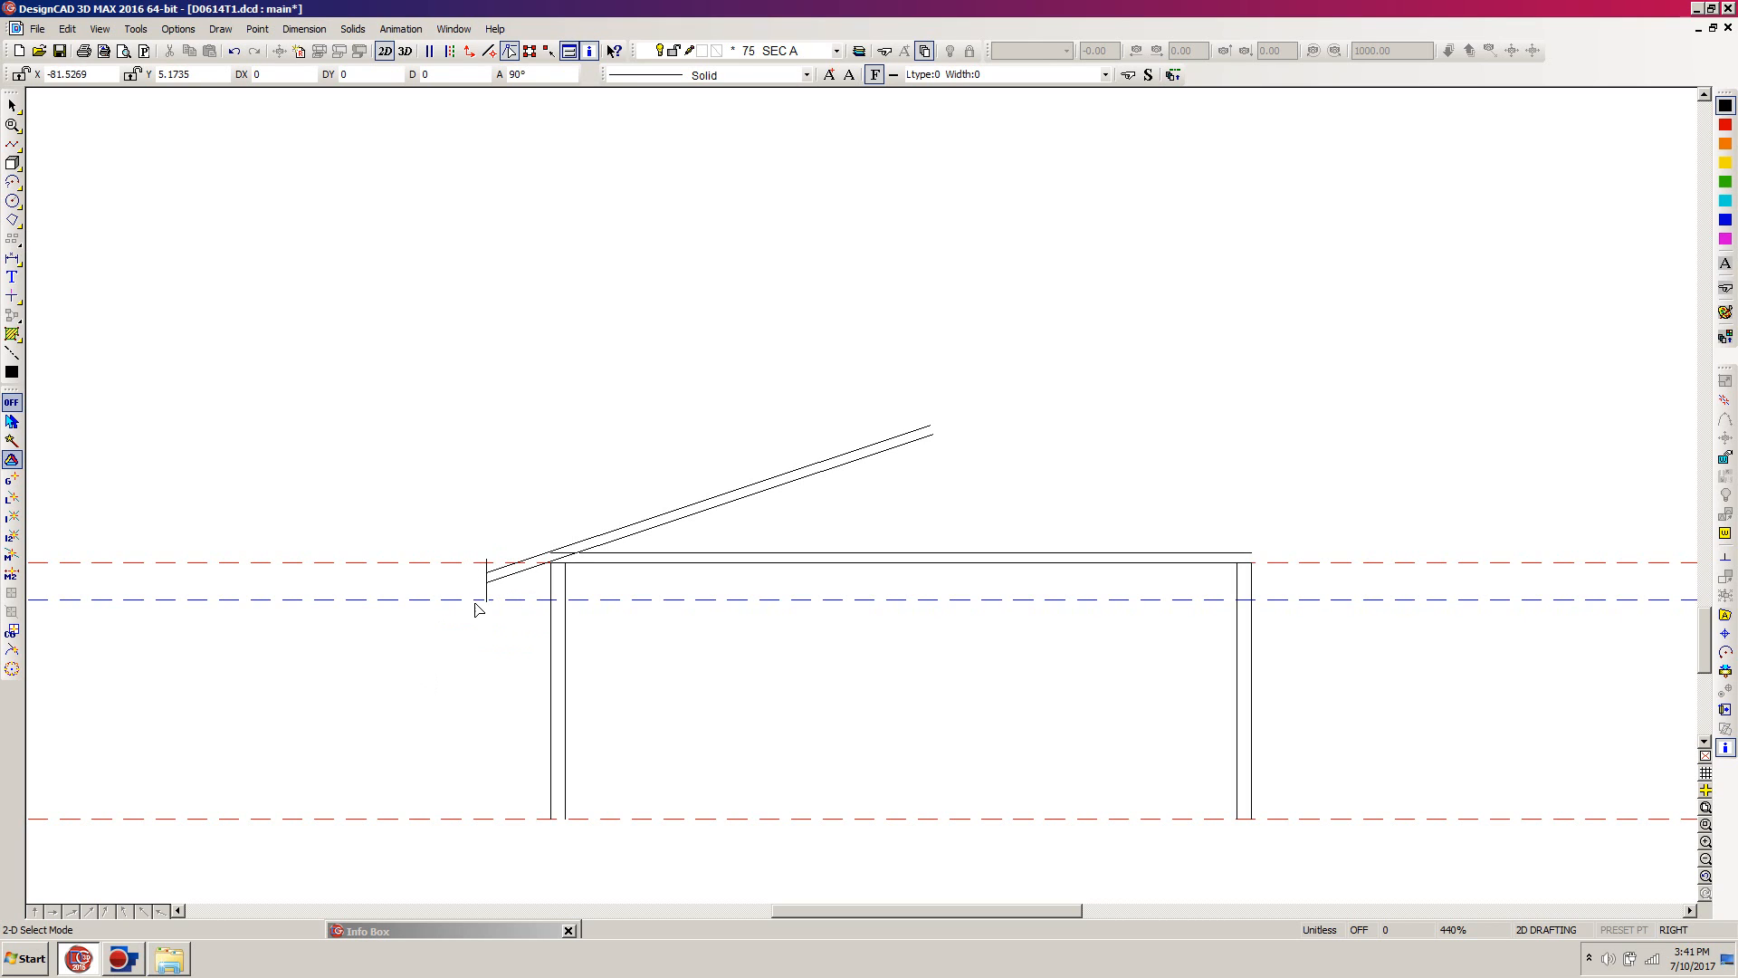
# Step: Shorten the vertical overhang line at both ends so it just closes the lower ends of the two sloped roof lines
pyautogui.press('z')
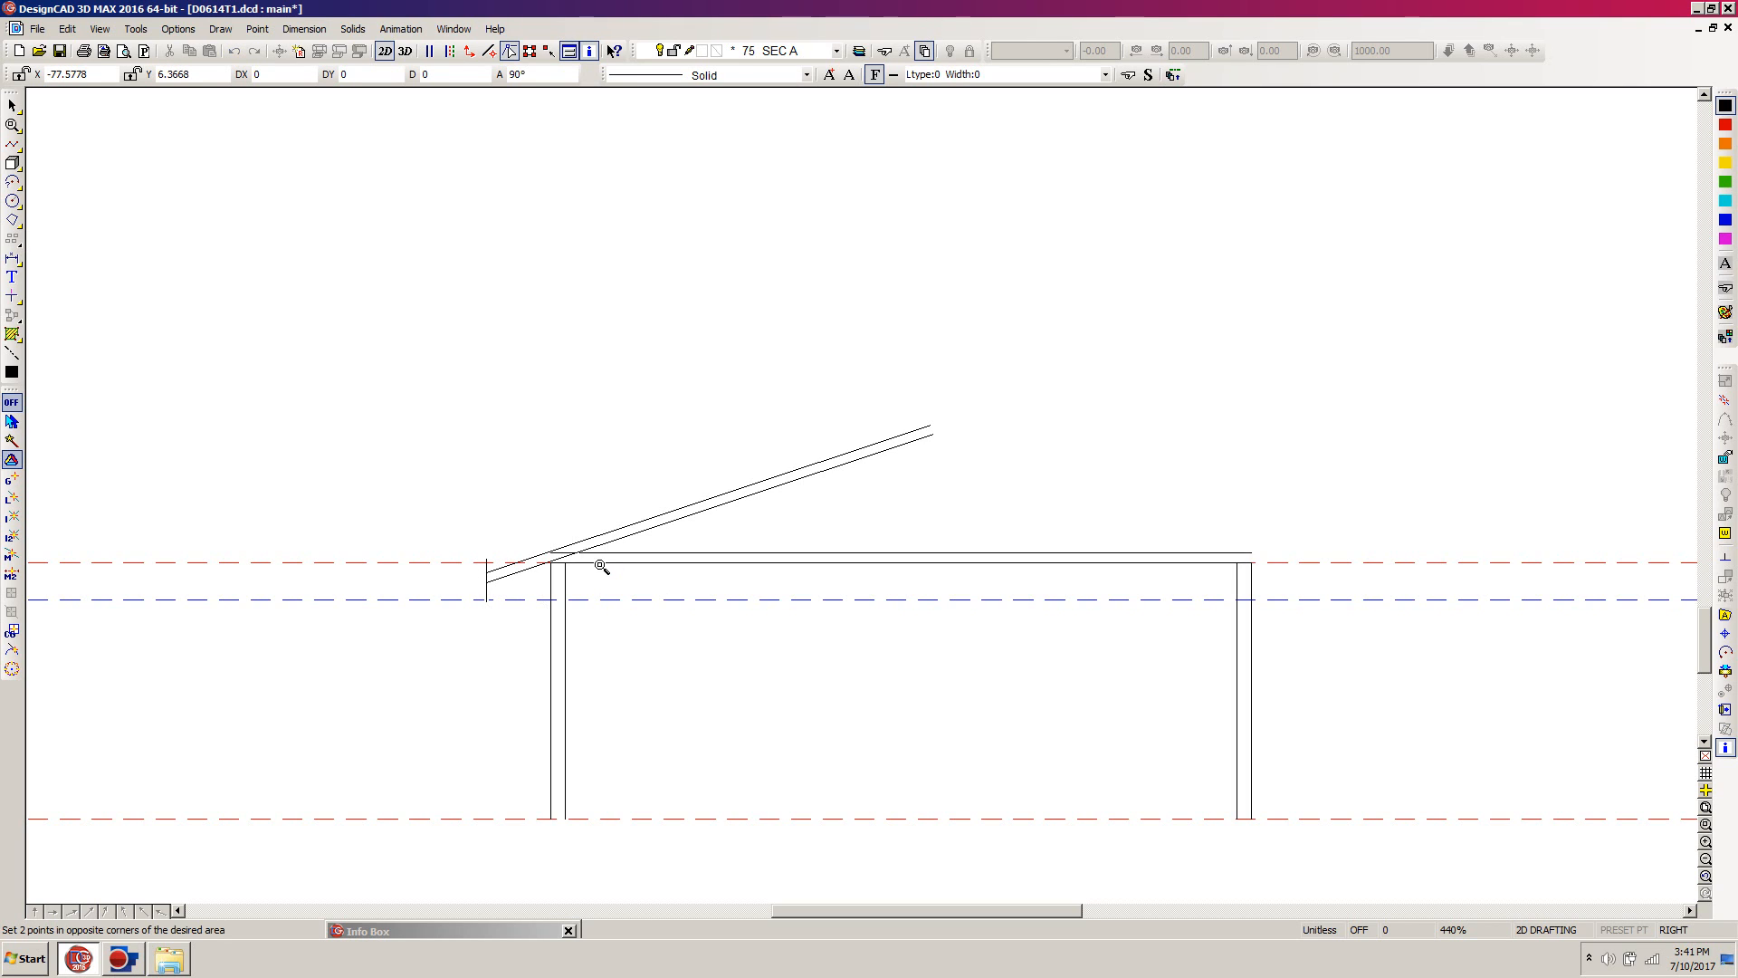
pyautogui.click(557, 502)
pyautogui.click(494, 570)
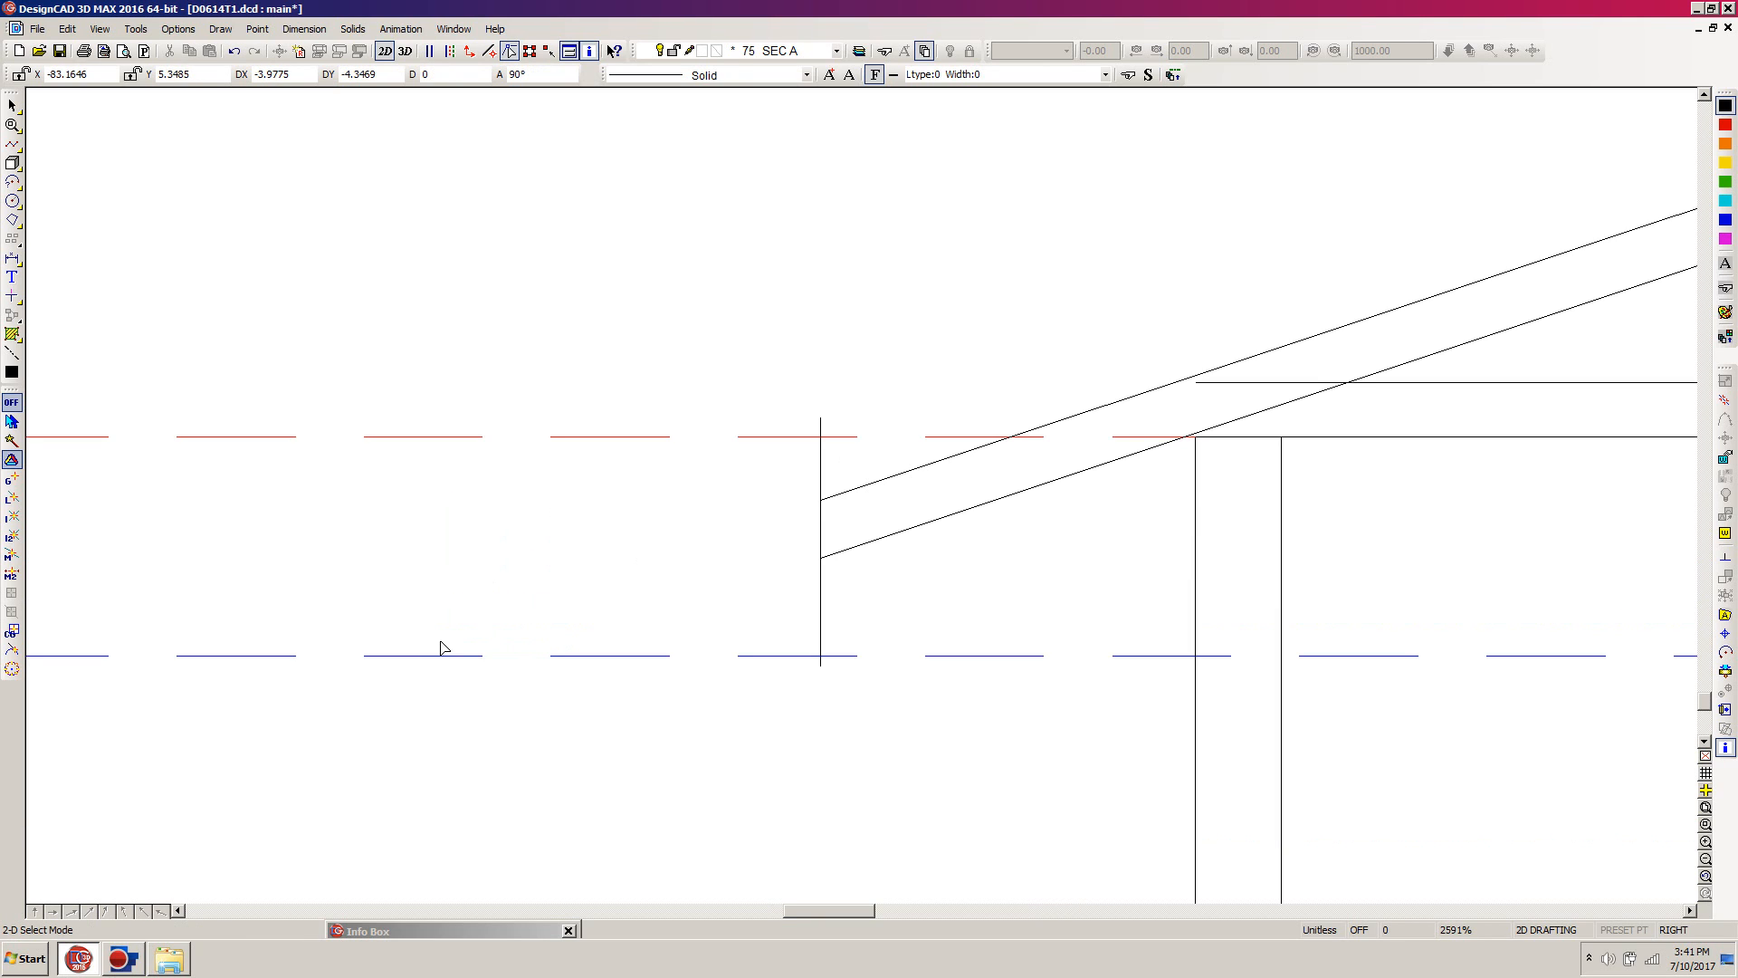
pyautogui.click(820, 625)
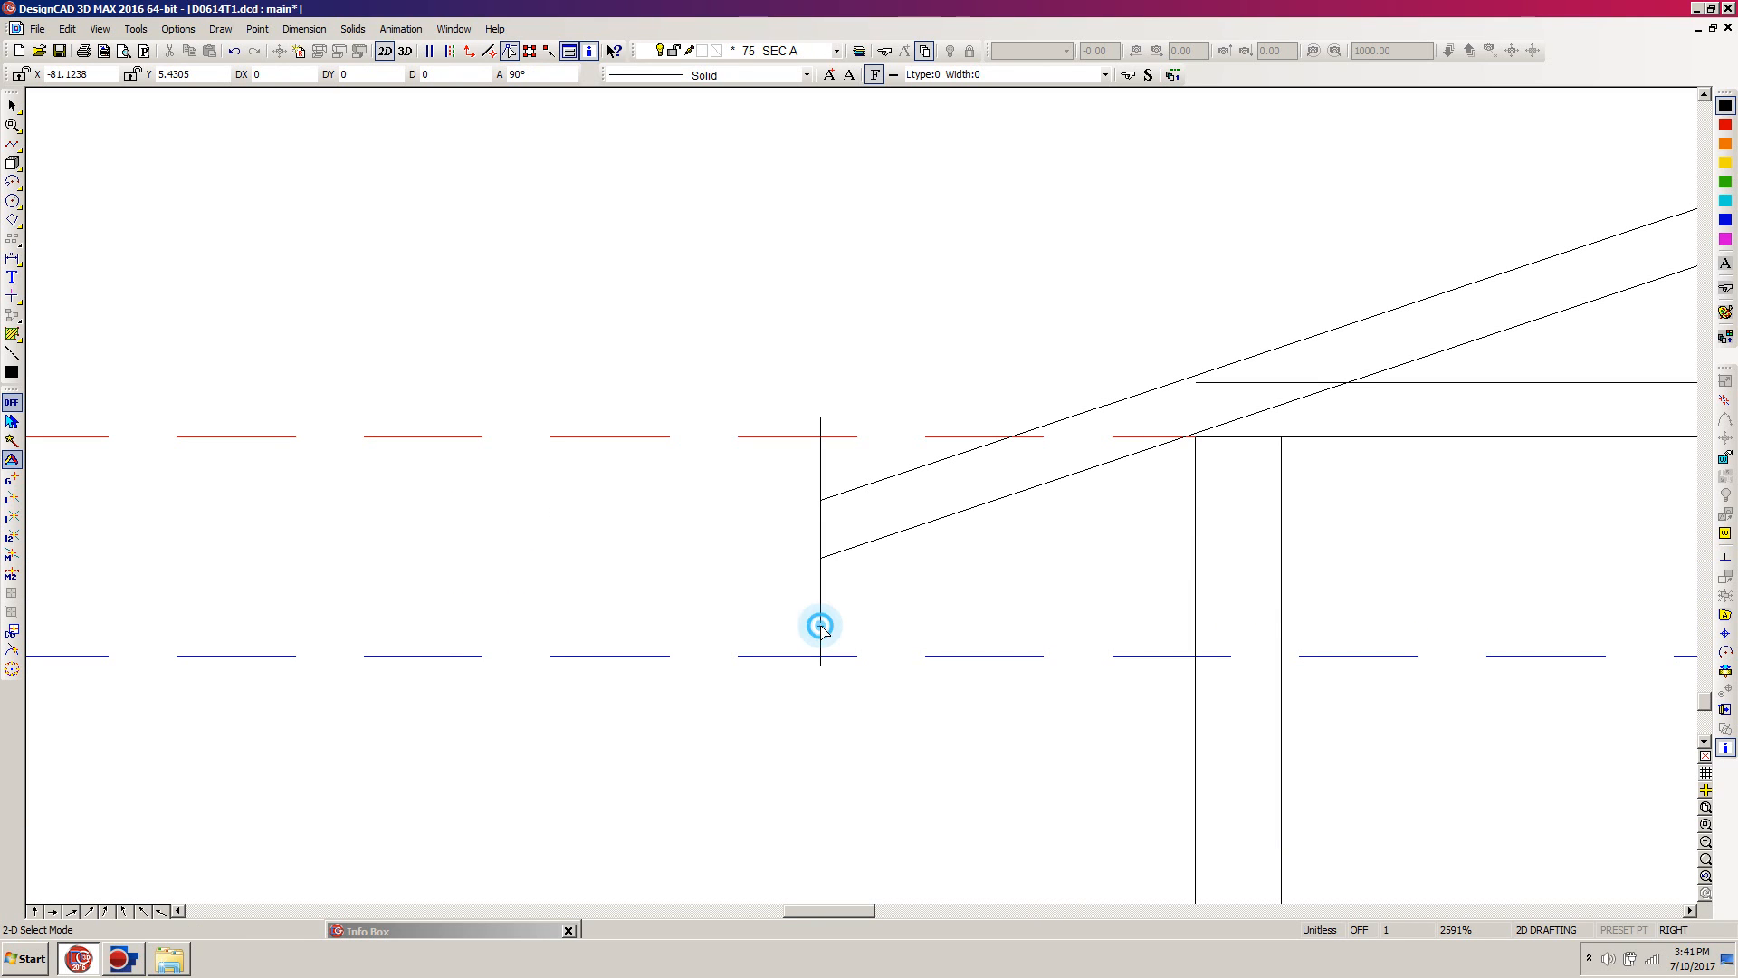
pyautogui.click(819, 418)
pyautogui.click(820, 500)
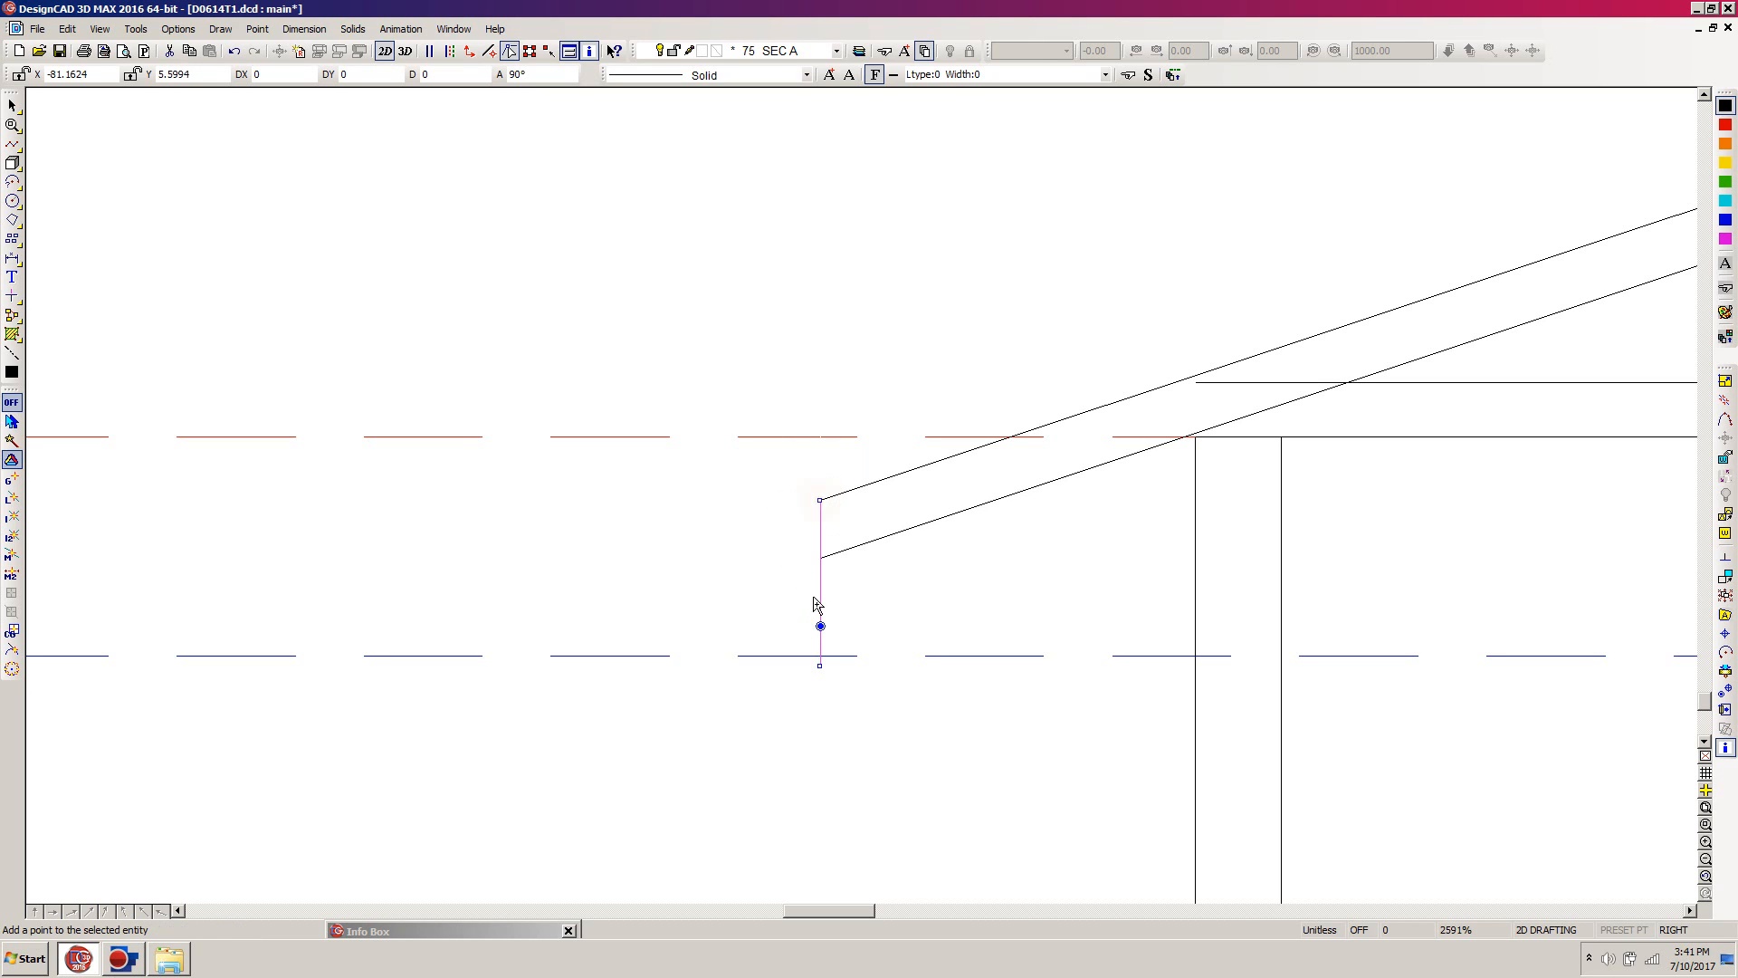
pyautogui.click(819, 666)
pyautogui.click(819, 555)
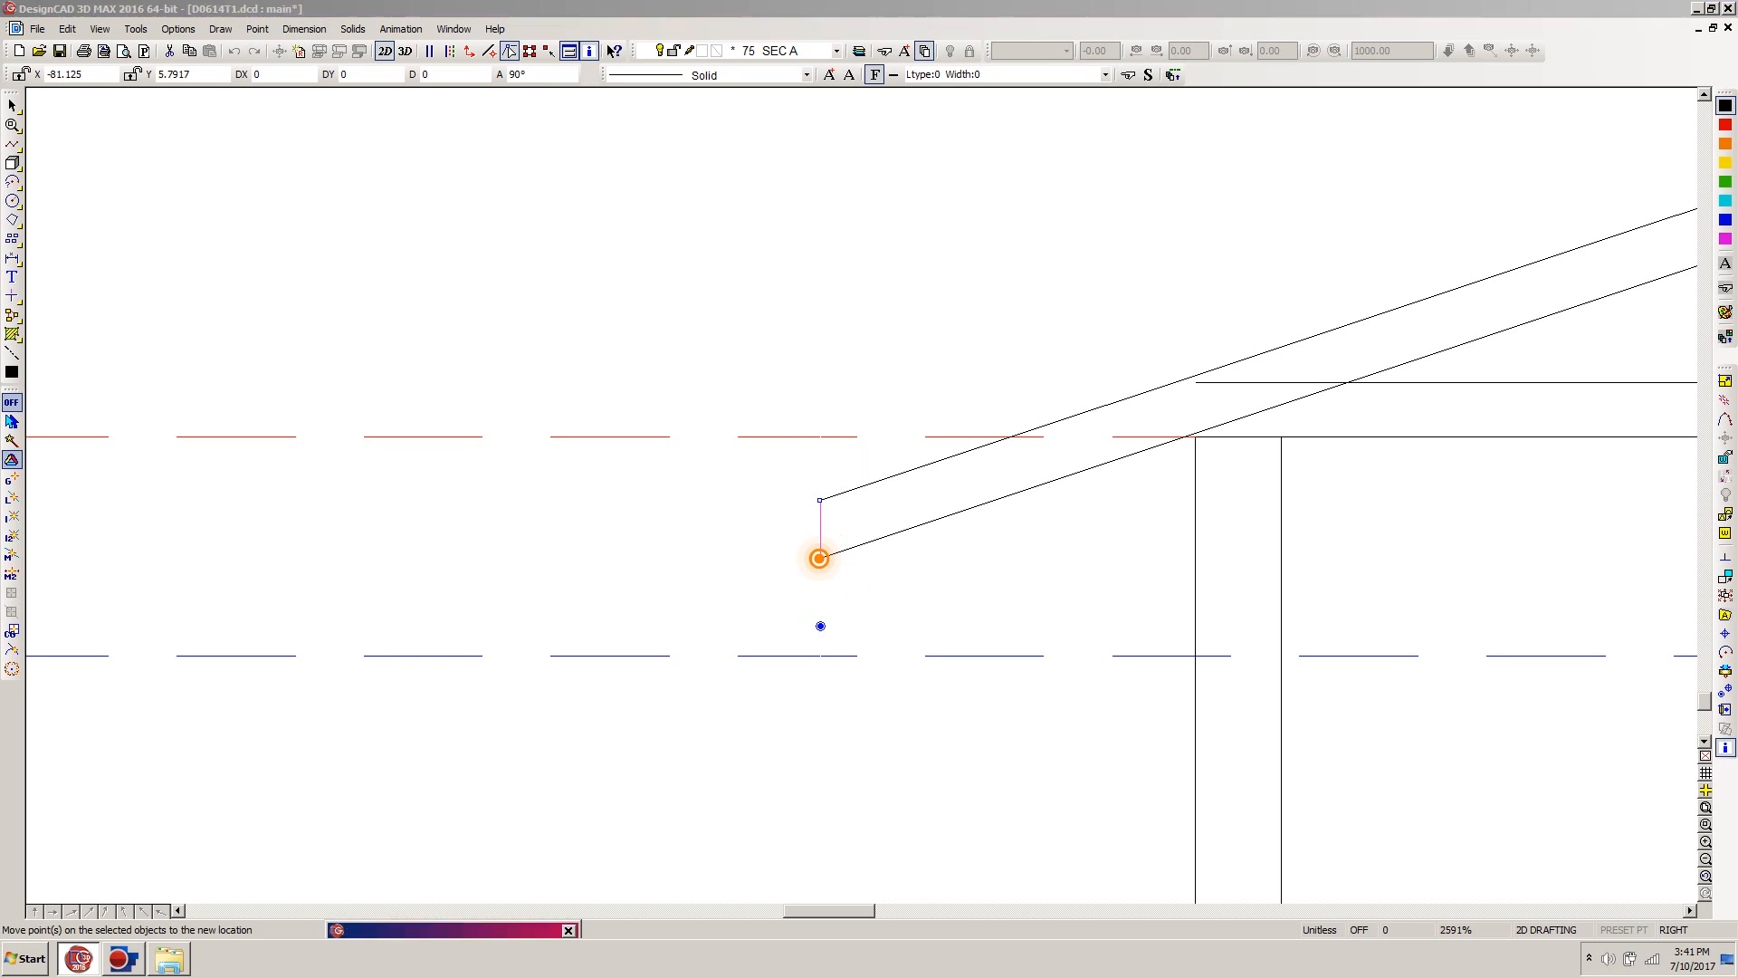
pyautogui.click(791, 669)
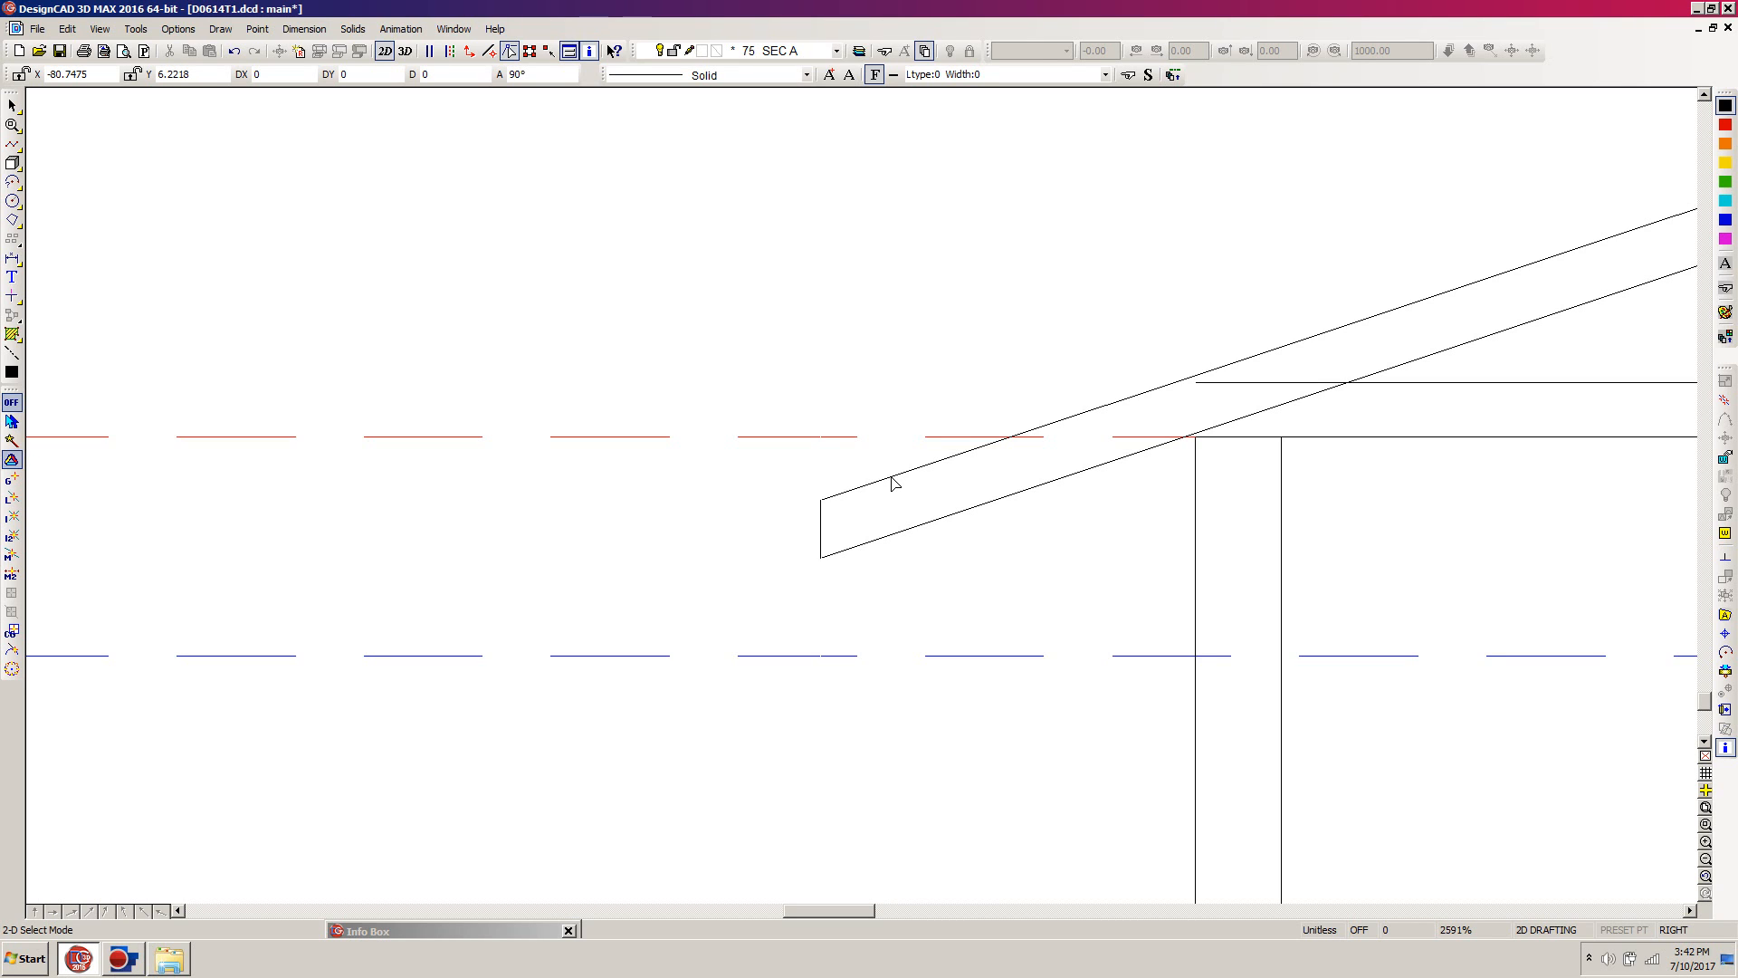
# Step: Draw an orthogonal vertical line about 4 units high from the midpoint of the upper ceiling line past both sloped roof lines
pyautogui.press('p')
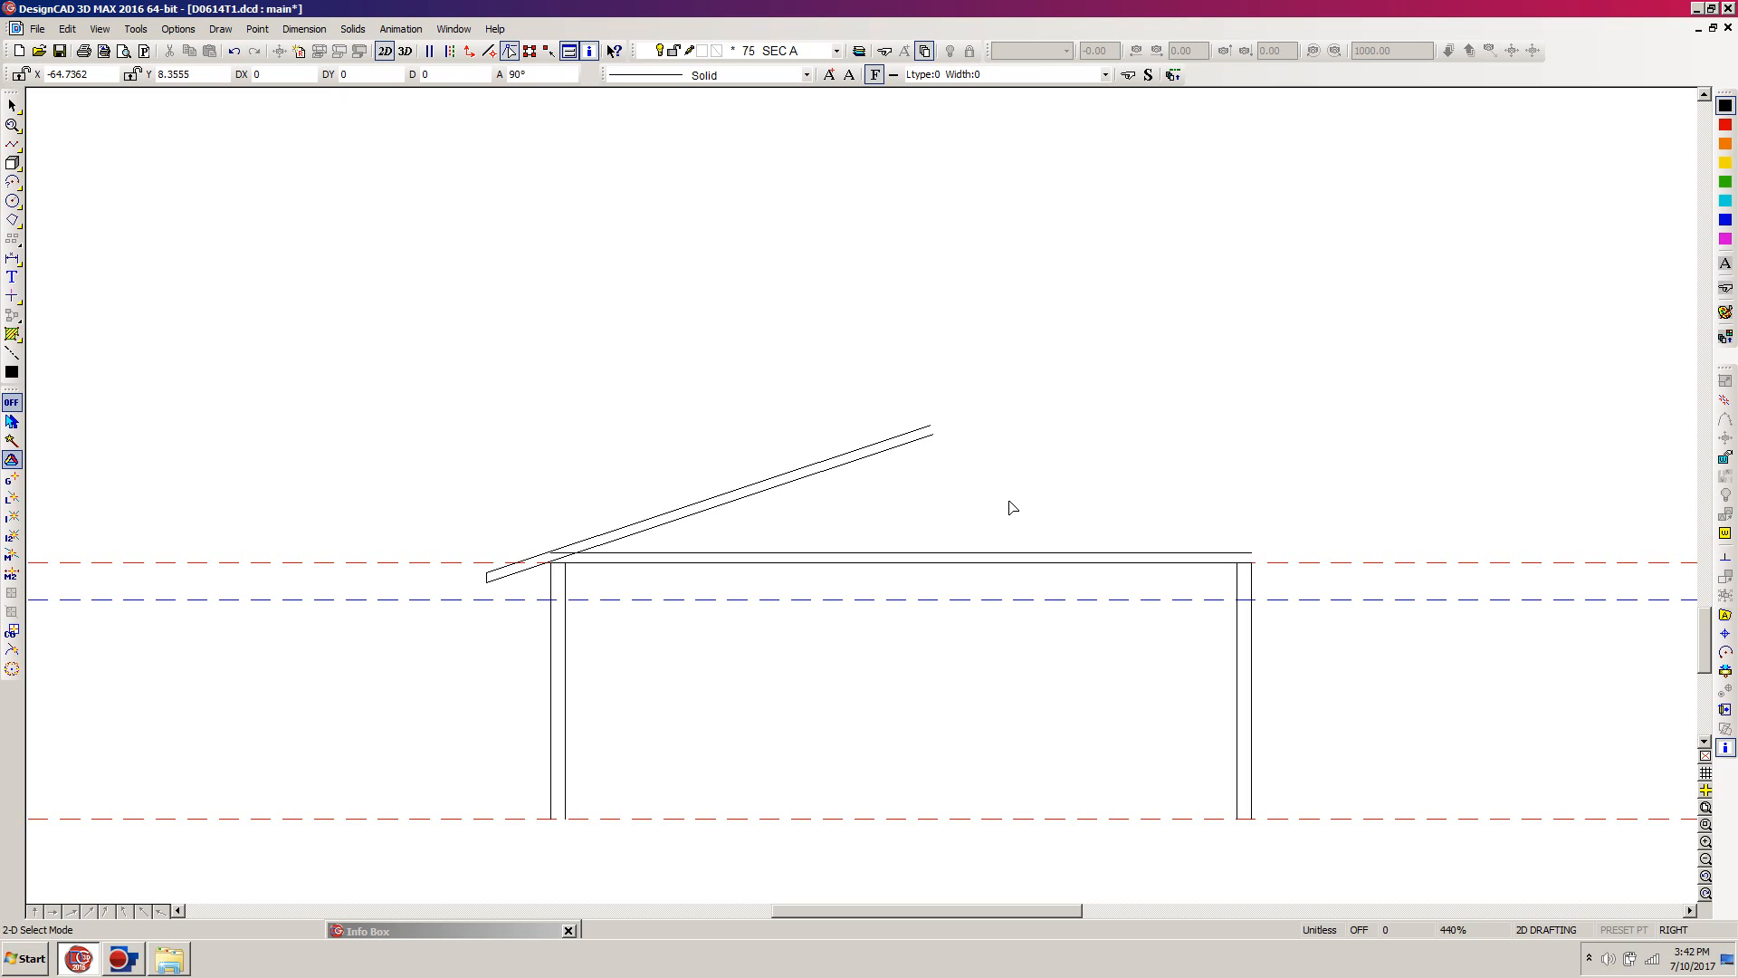
pyautogui.press('l')
pyautogui.click(900, 552)
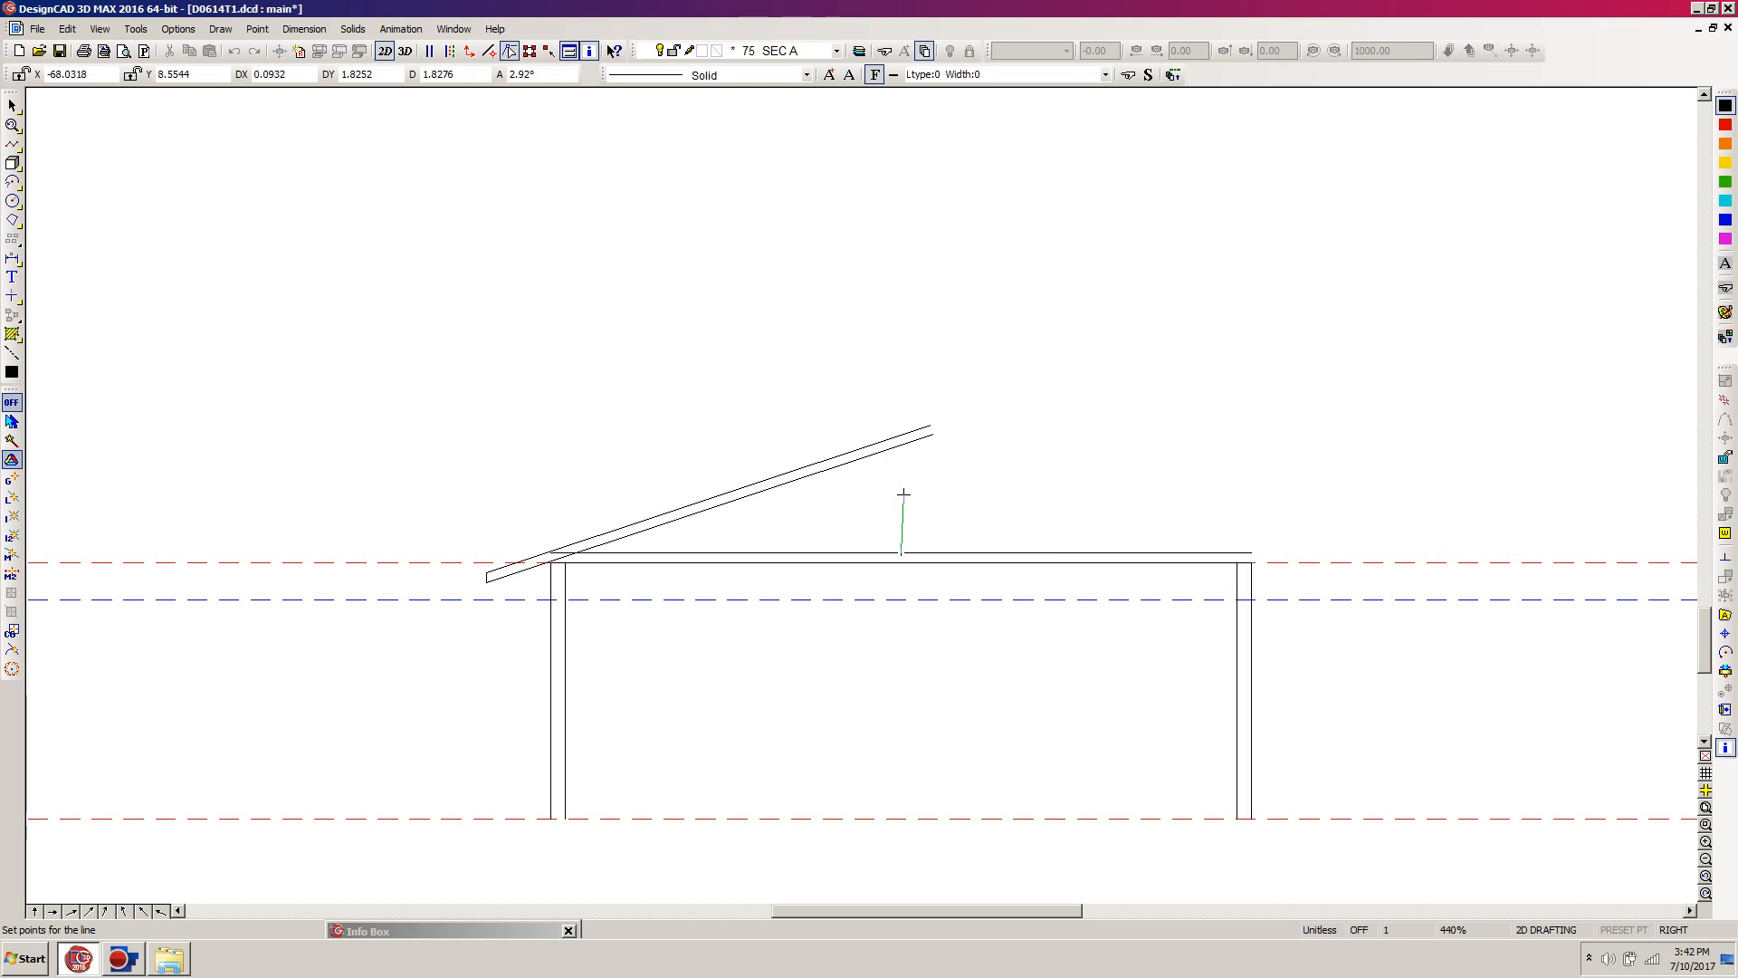
pyautogui.press('o')
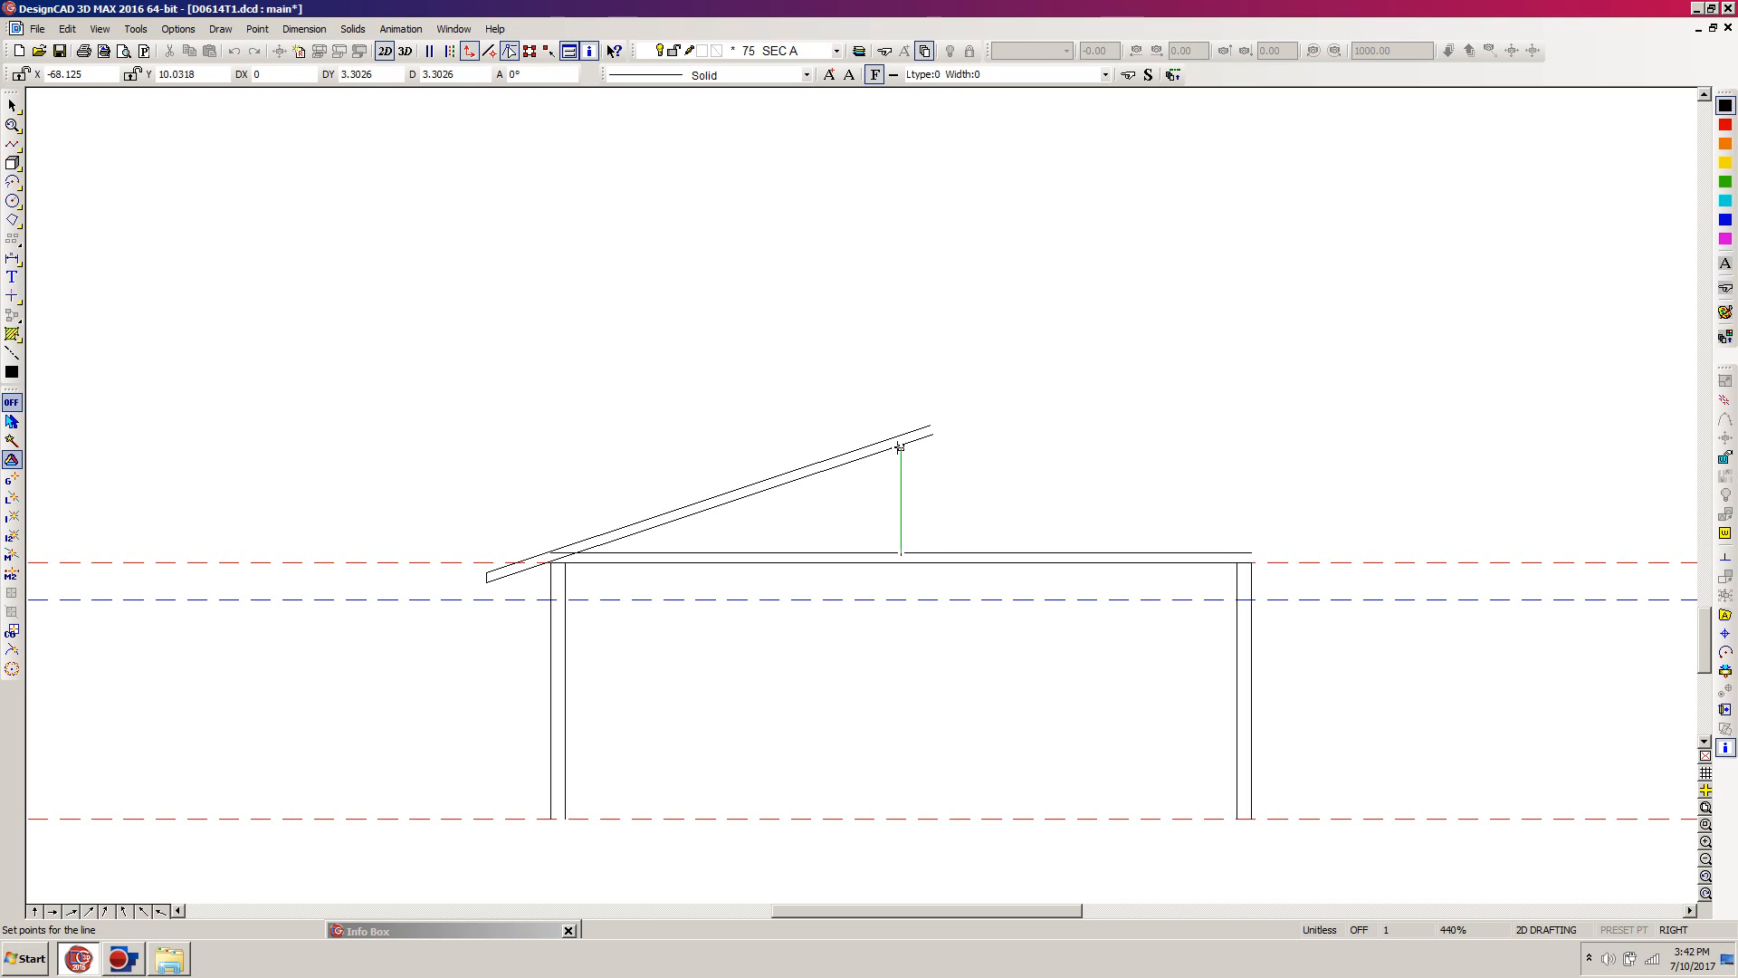
pyautogui.click(900, 422)
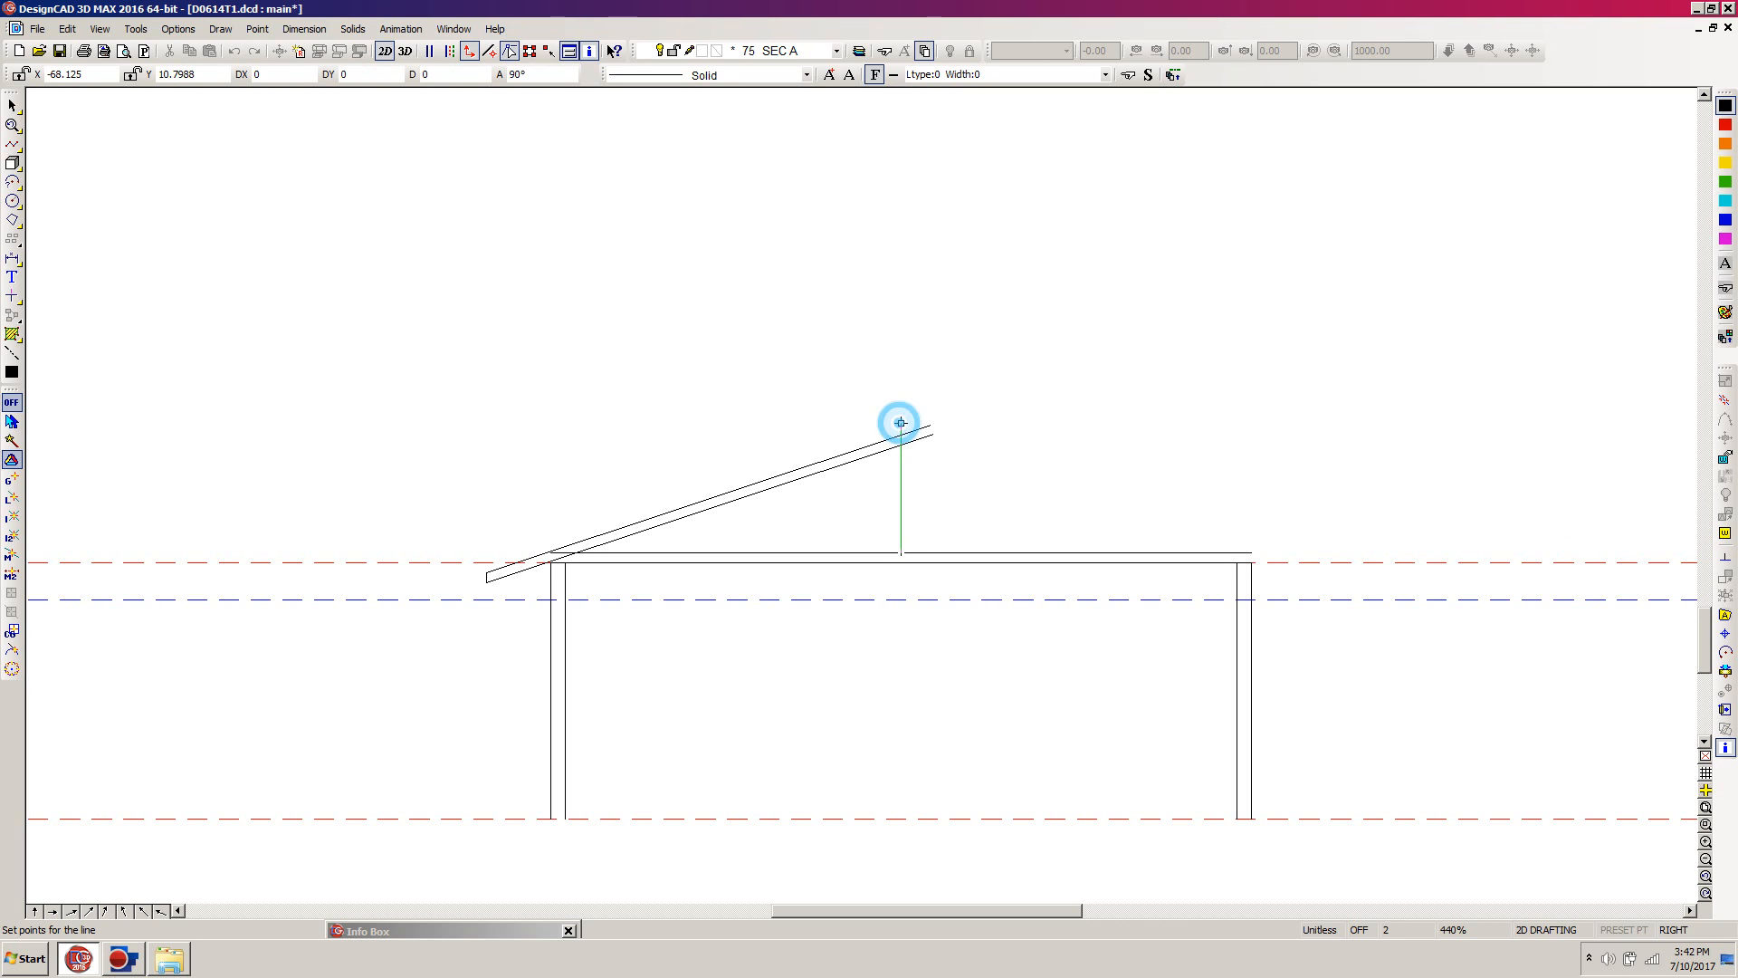
pyautogui.press('Return')
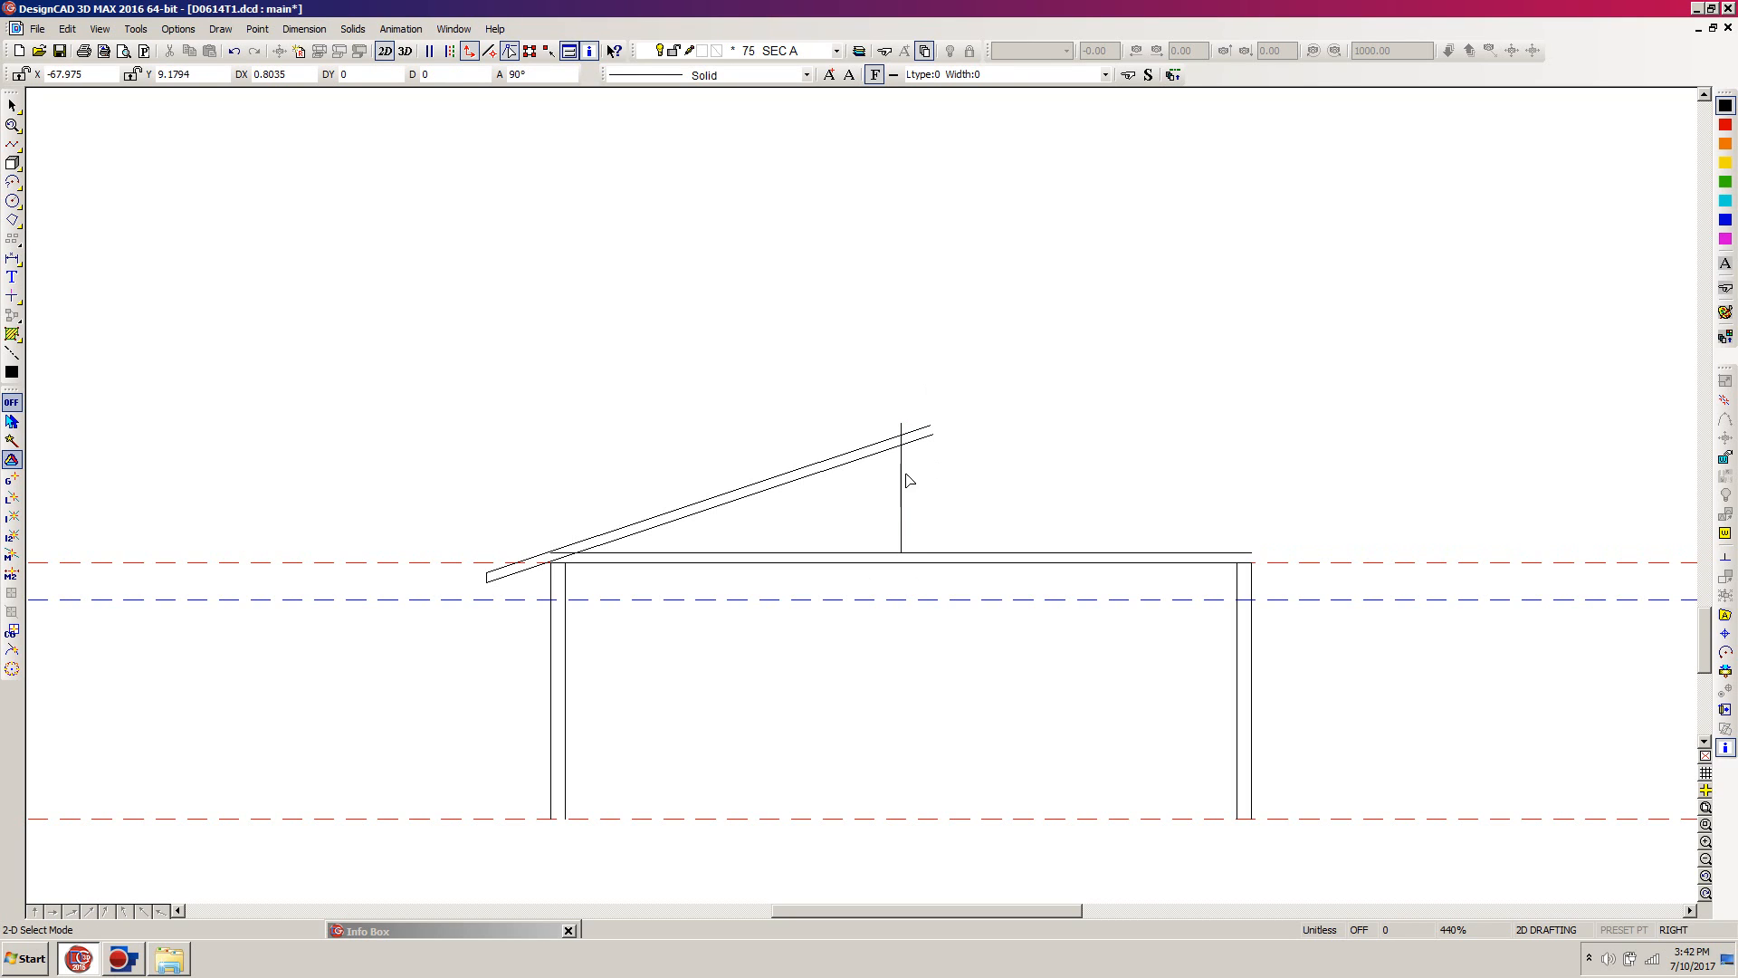
# Step: Trim the upper ends of both sloped roof lines at the vertical ridge line
pyautogui.press('t')
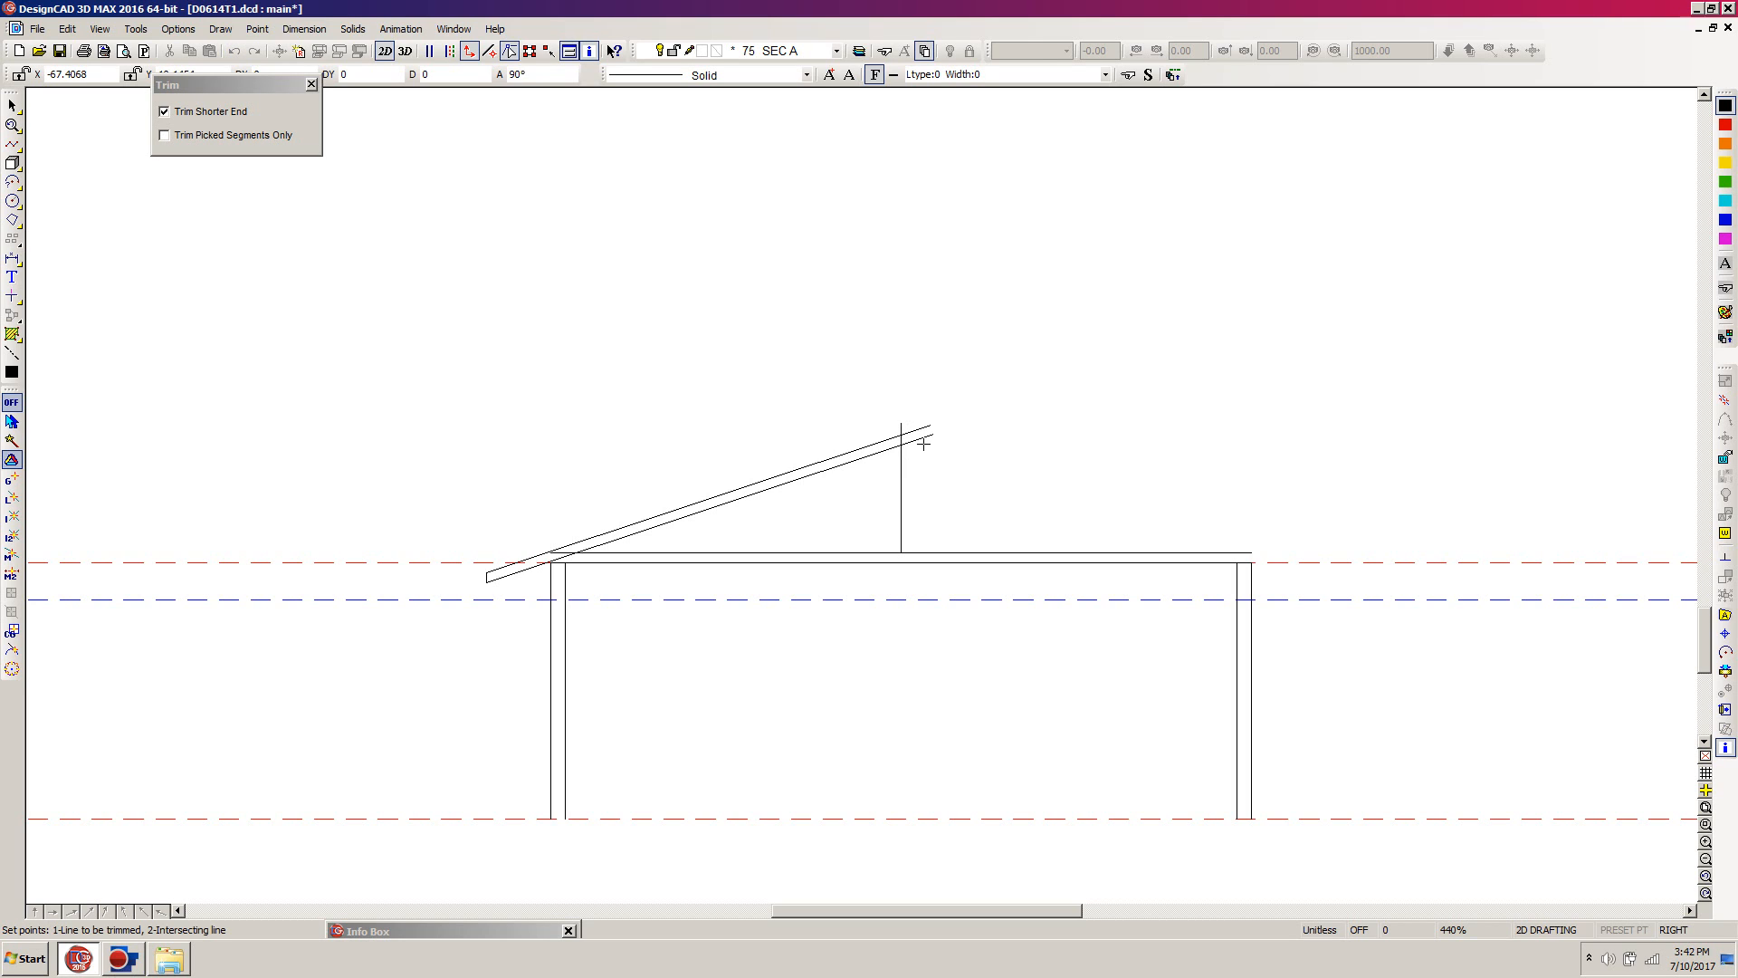
pyautogui.click(923, 442)
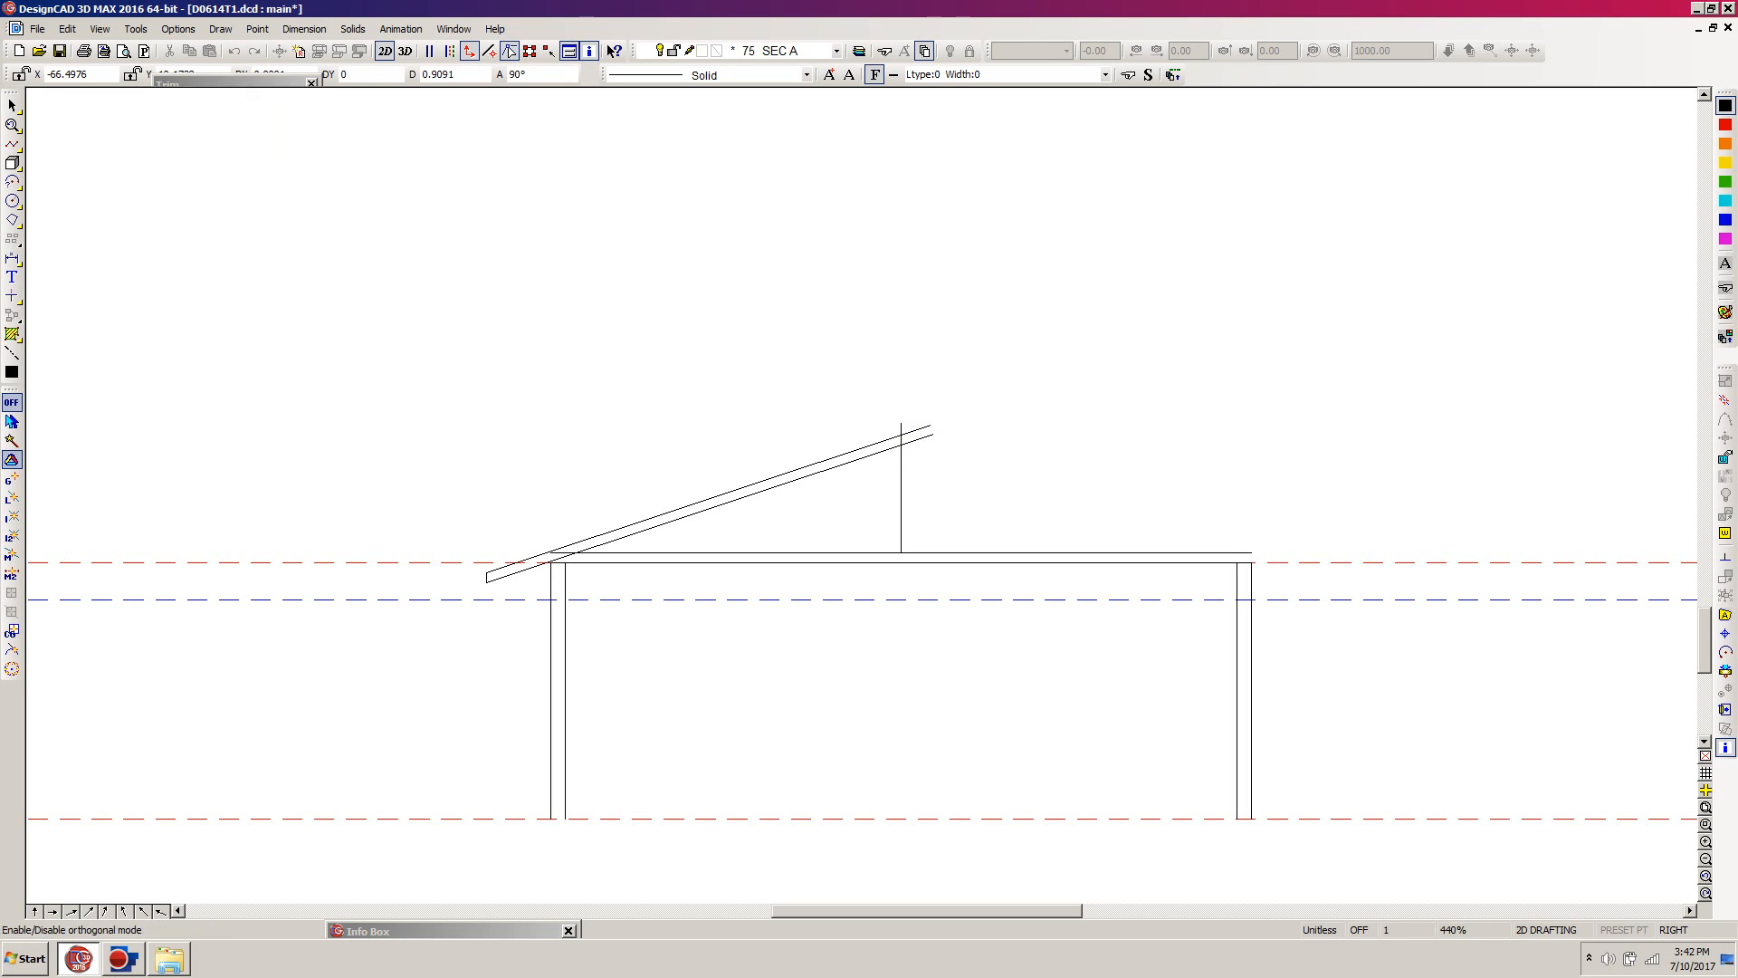
pyautogui.click(903, 460)
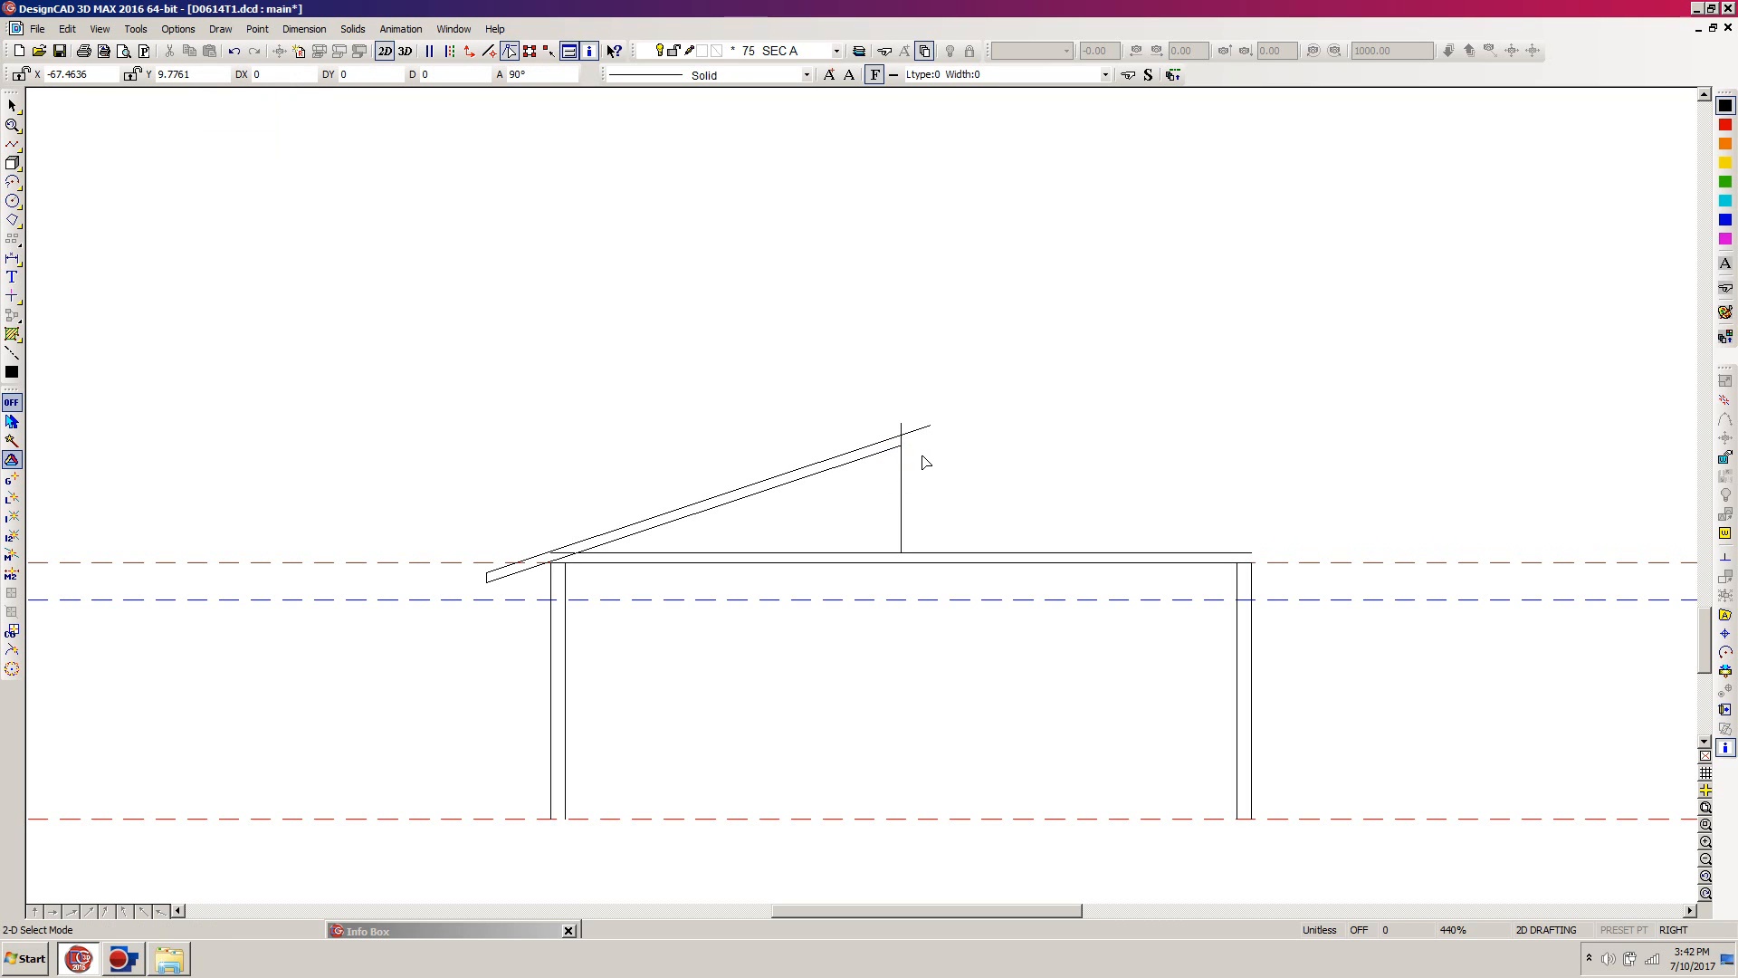
pyautogui.press('t')
pyautogui.click(925, 428)
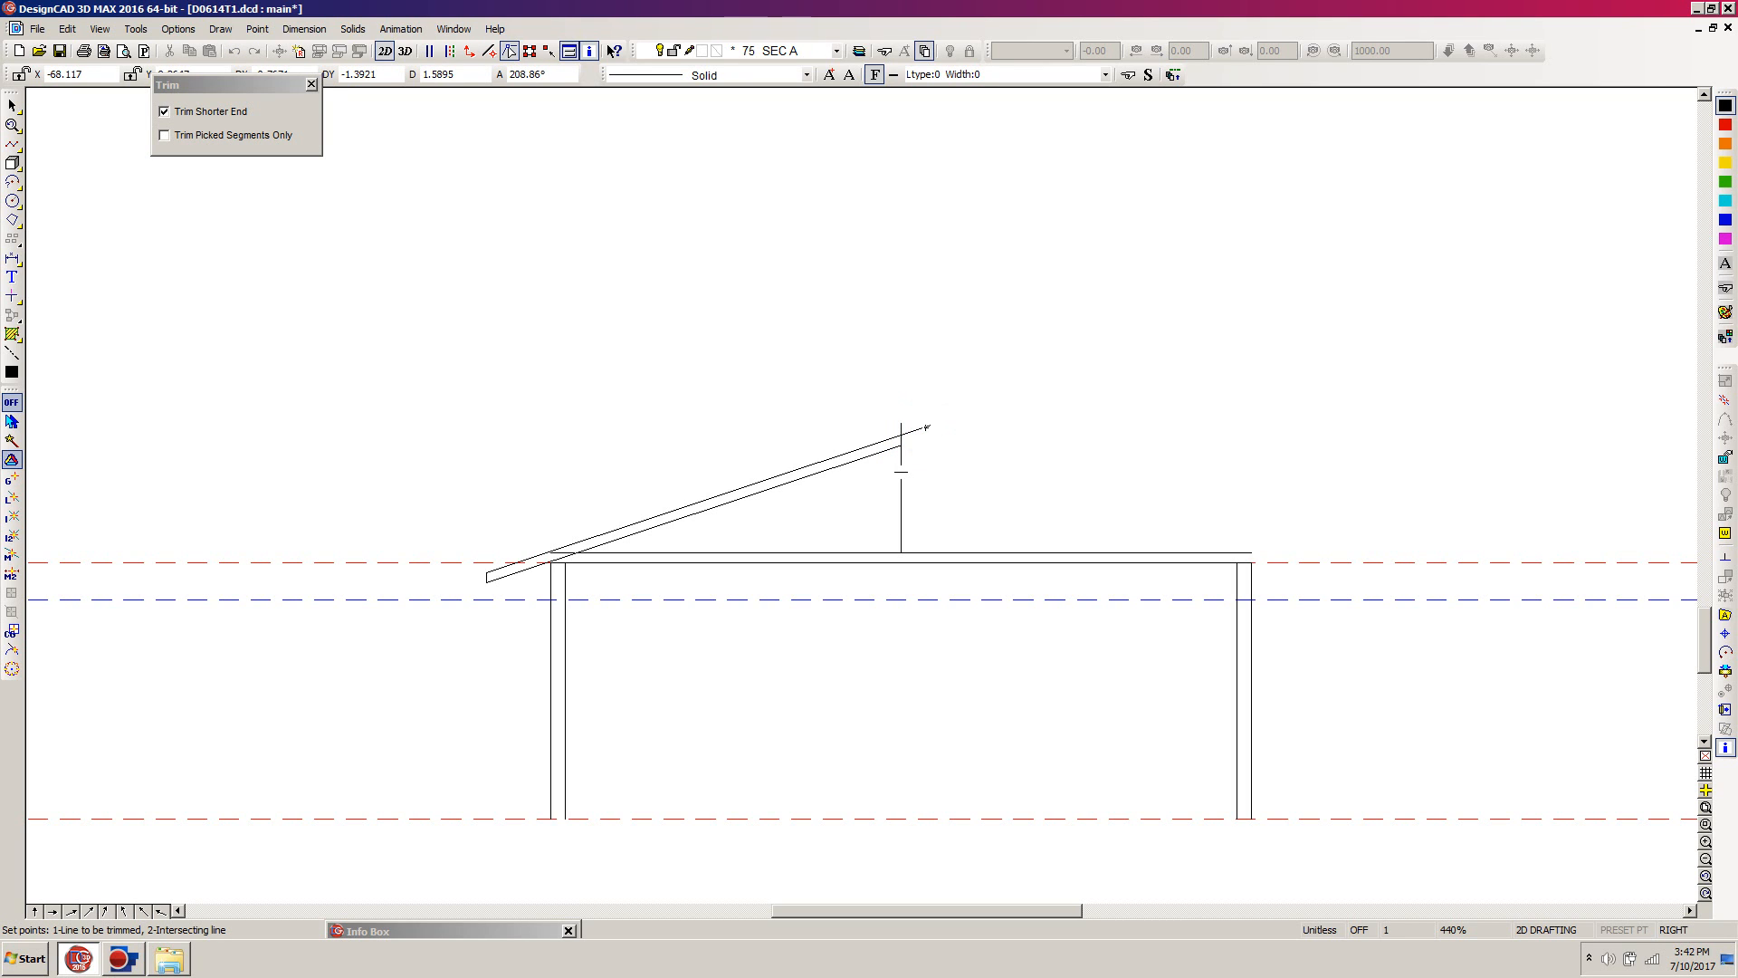
pyautogui.click(901, 471)
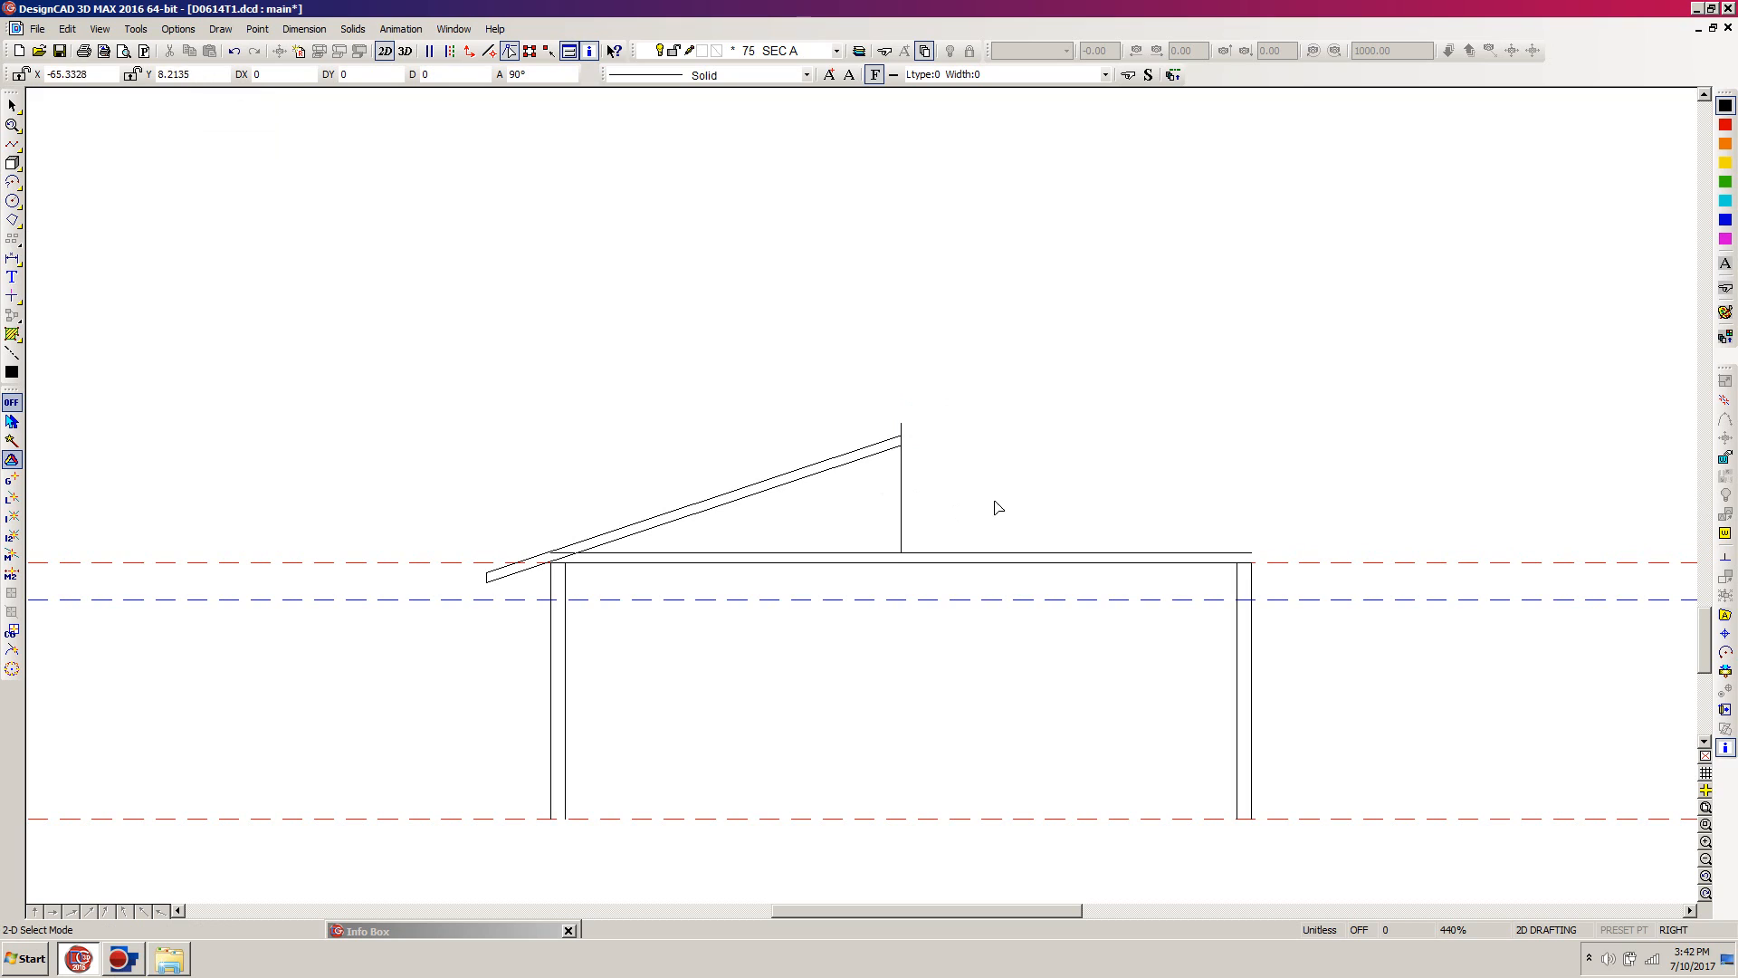
# Step: Trim the vertical ridge line's top end at the upper sloped roof line
pyautogui.press('t')
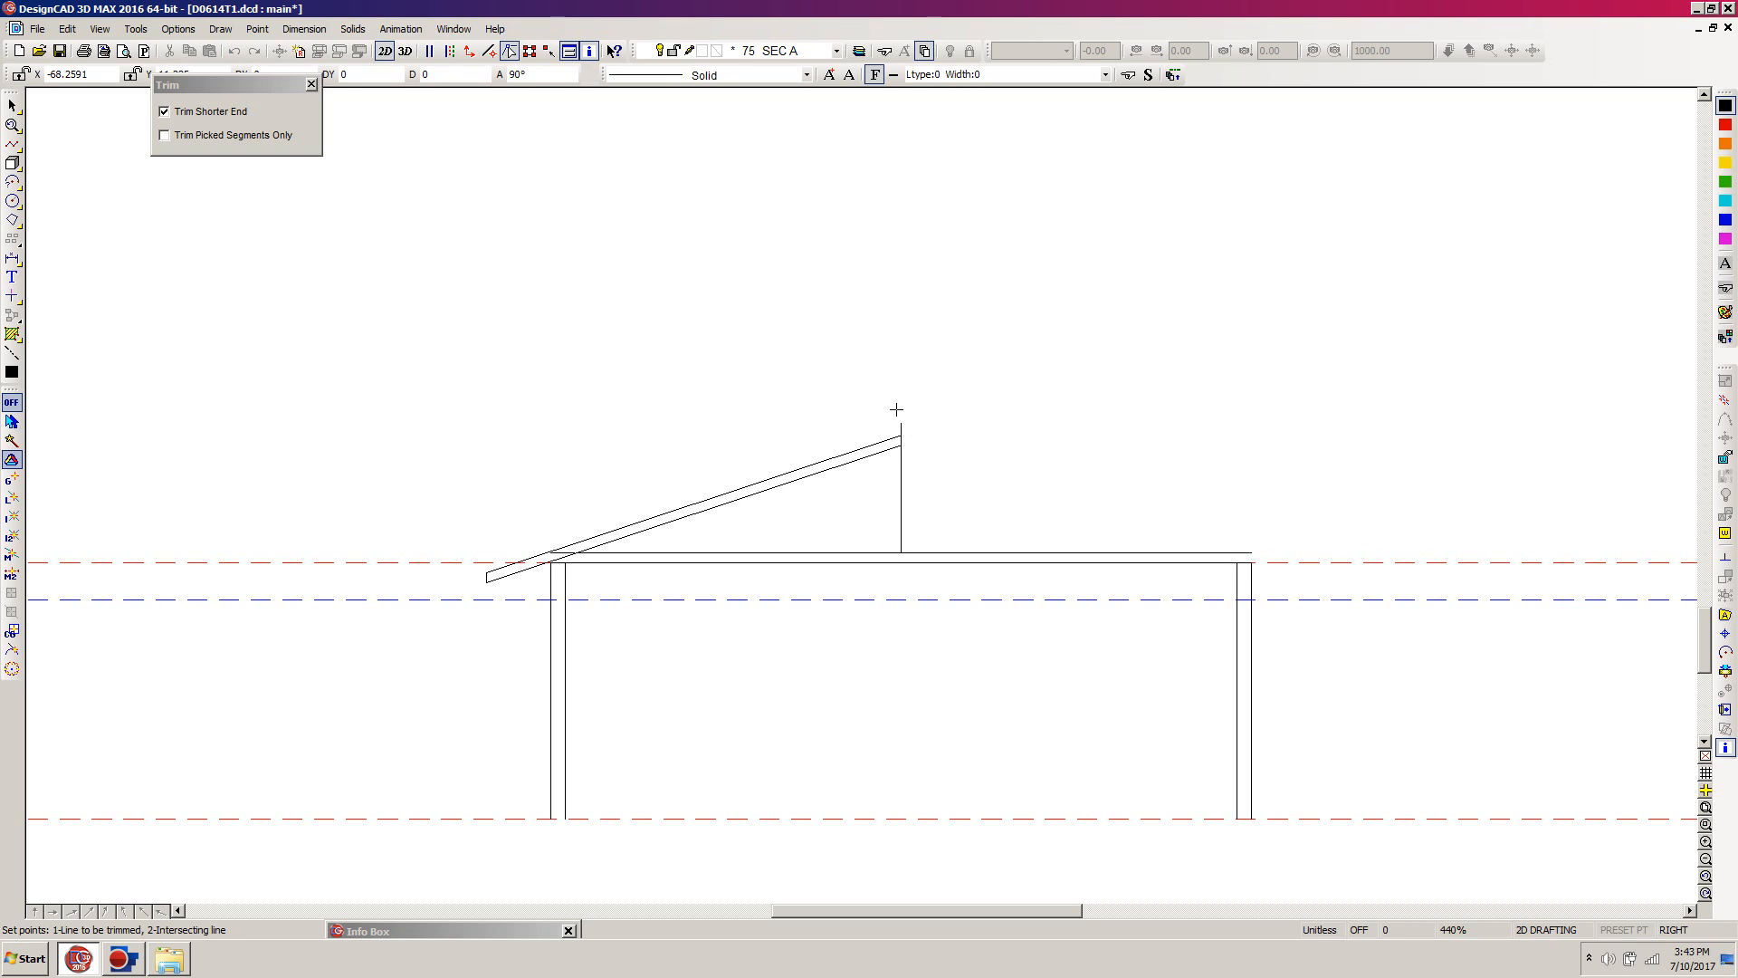
pyautogui.click(901, 423)
pyautogui.click(875, 441)
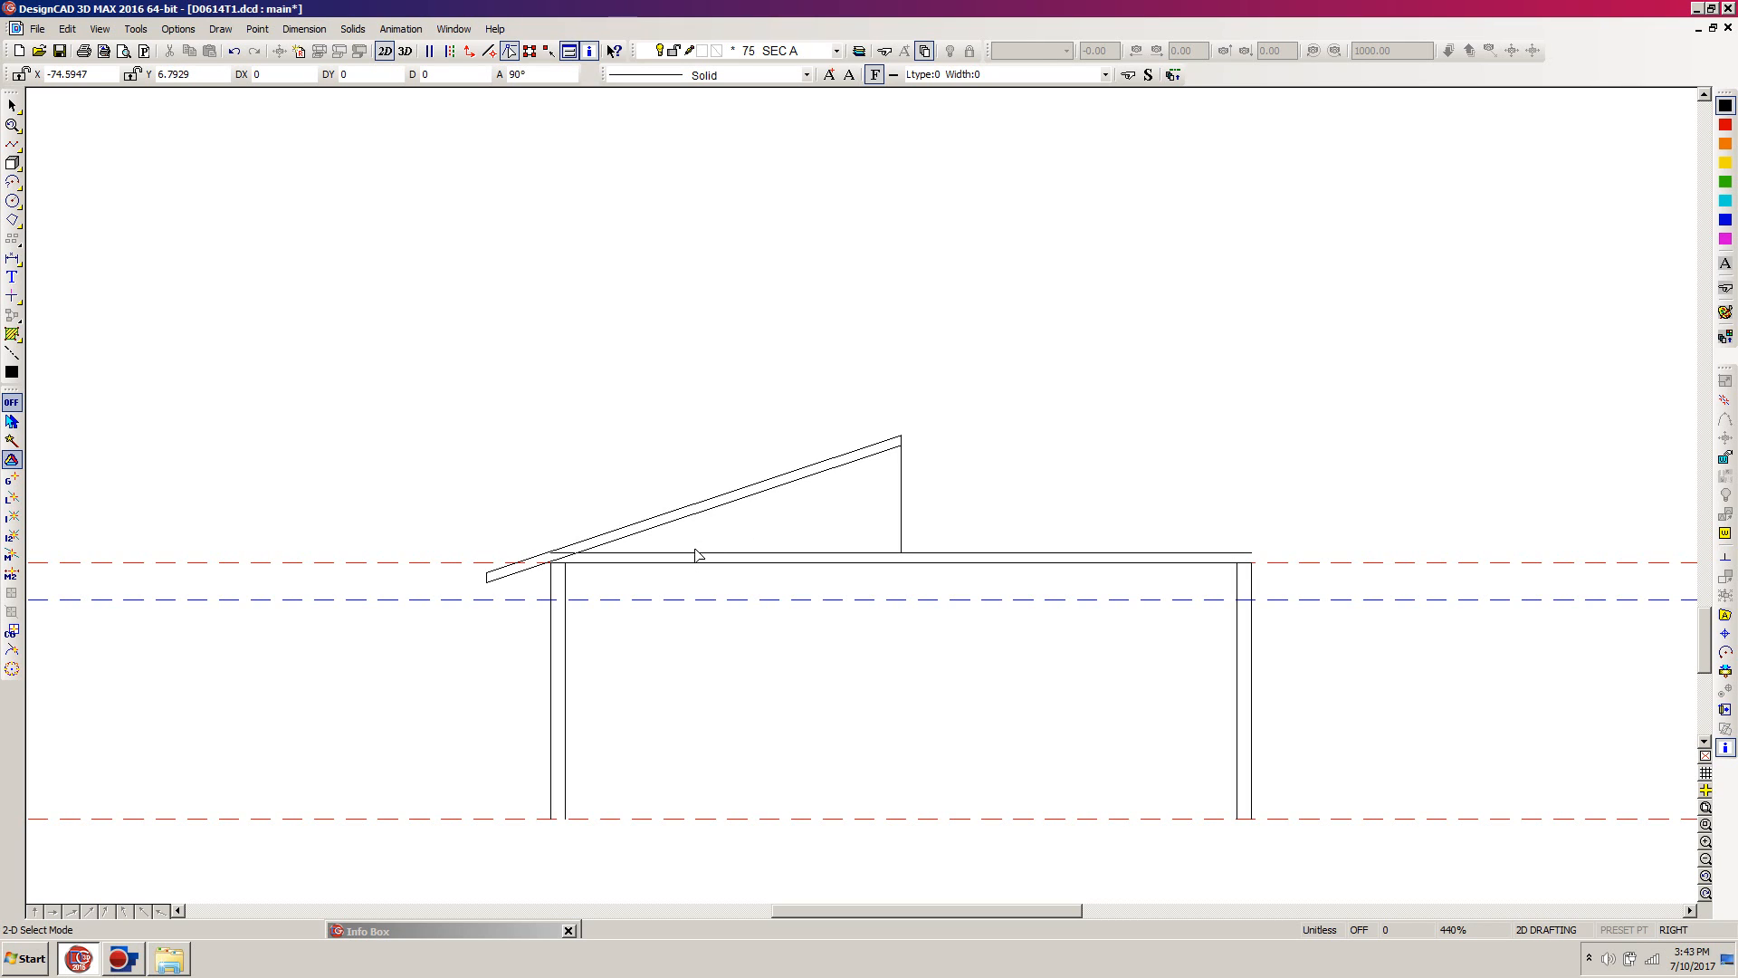
# Step: Trim the left end of the upper ceiling line at the lower sloped roof line
pyautogui.press('t')
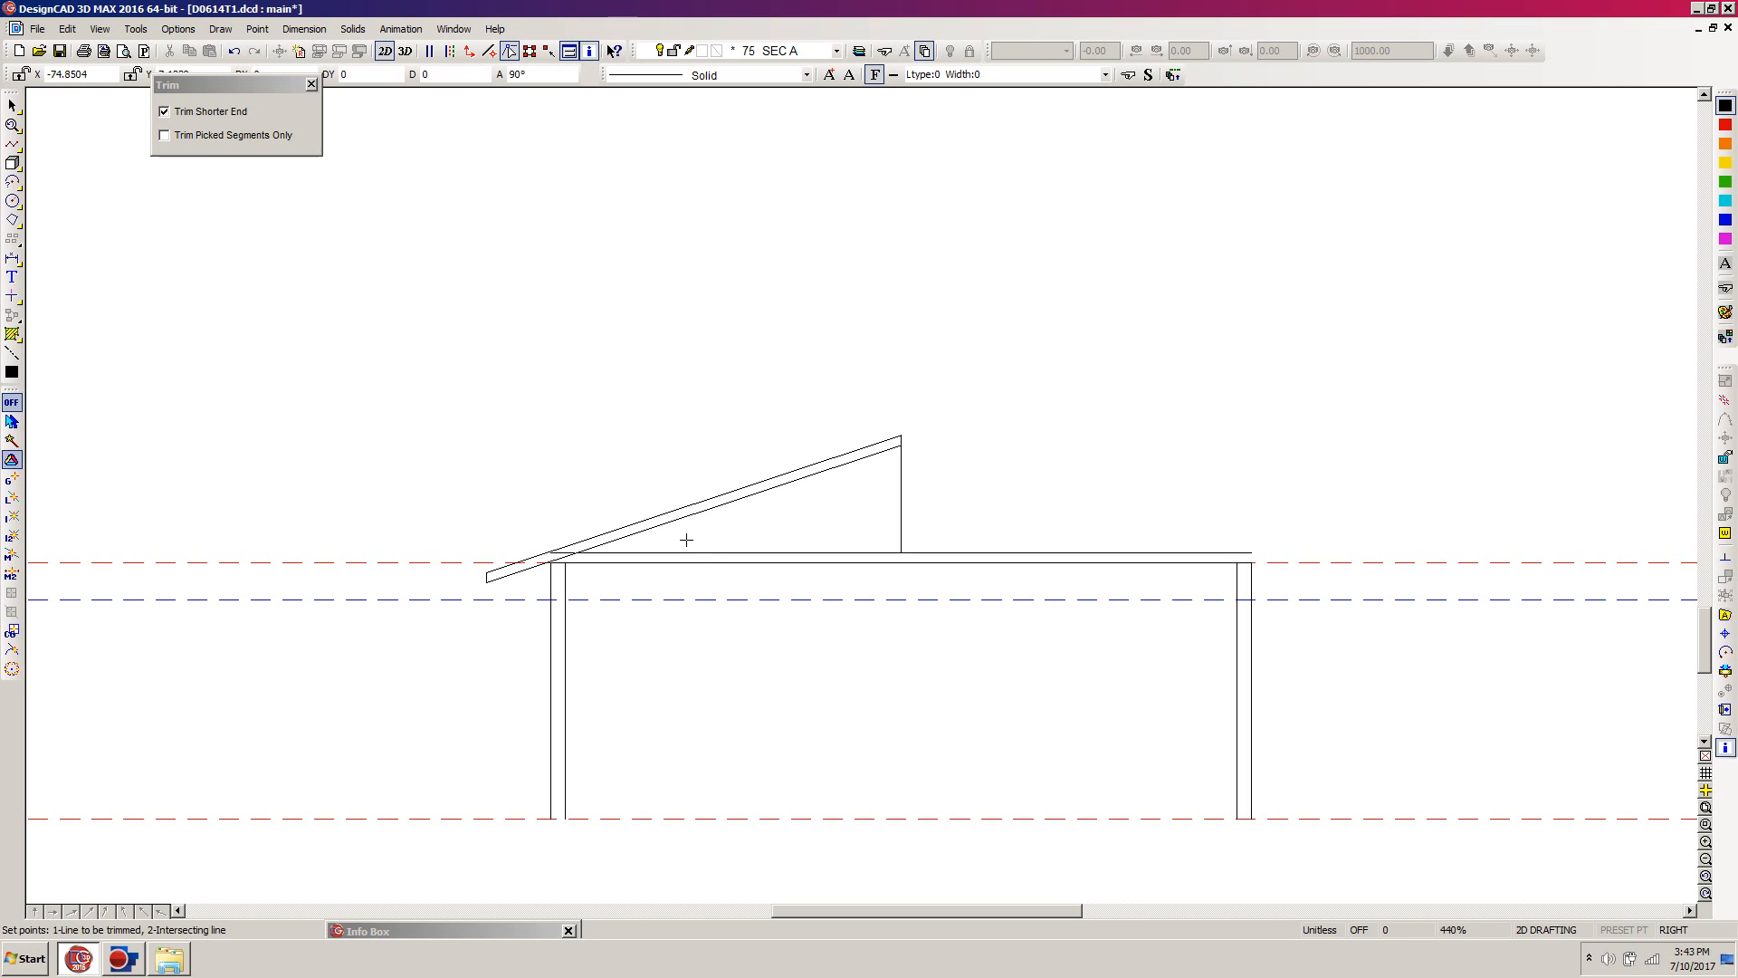
pyautogui.click(641, 551)
pyautogui.click(626, 536)
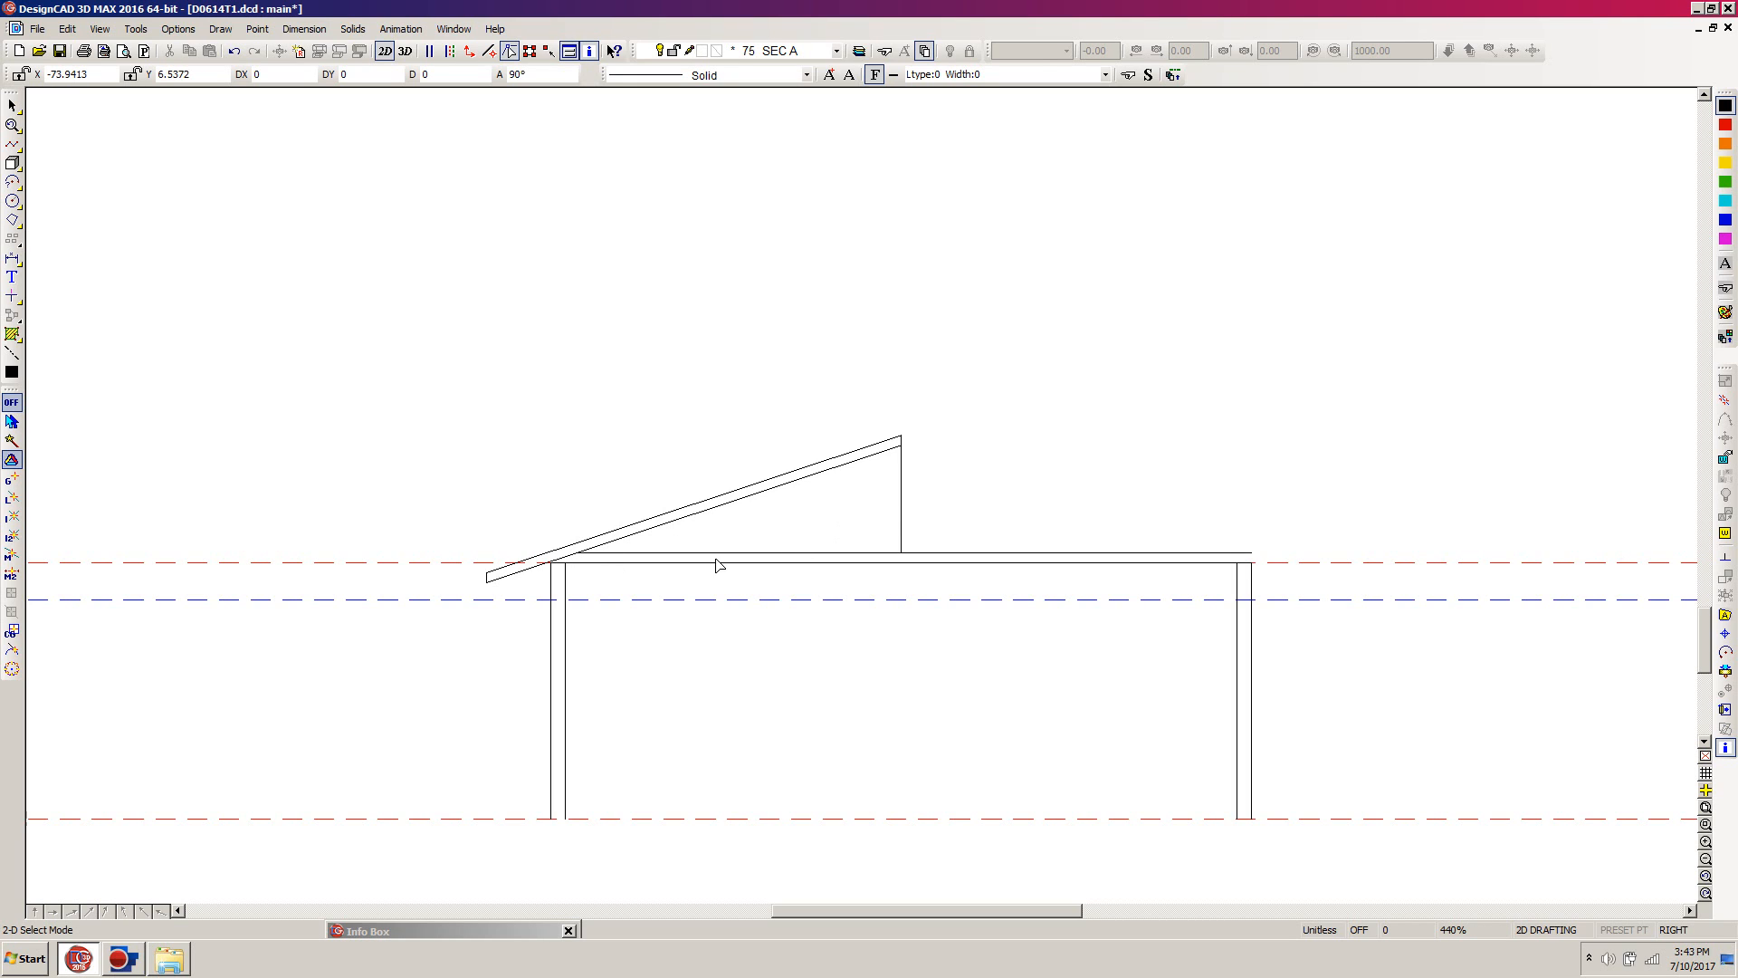
# Step: Draw a diagonal brace line from the ceiling and lower roof line intersection to the vertical ridge line, about 10 across and 1.5 up
pyautogui.press('l')
pyautogui.click(576, 551)
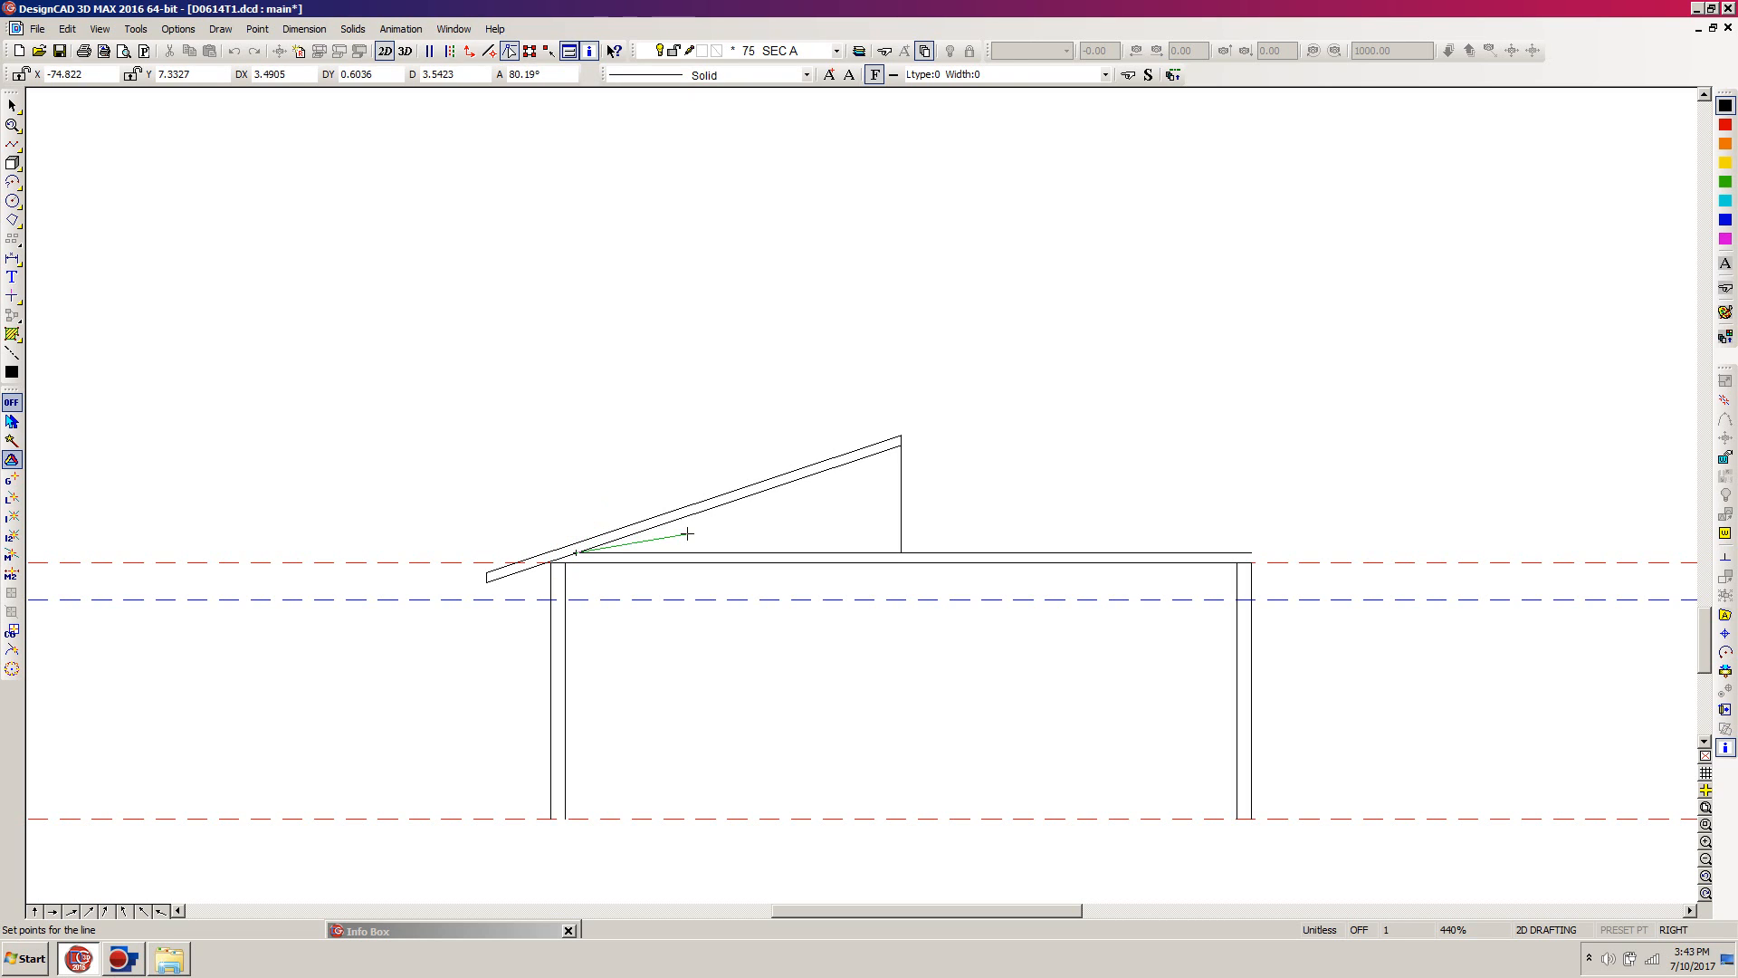
pyautogui.click(901, 506)
pyautogui.press('Return')
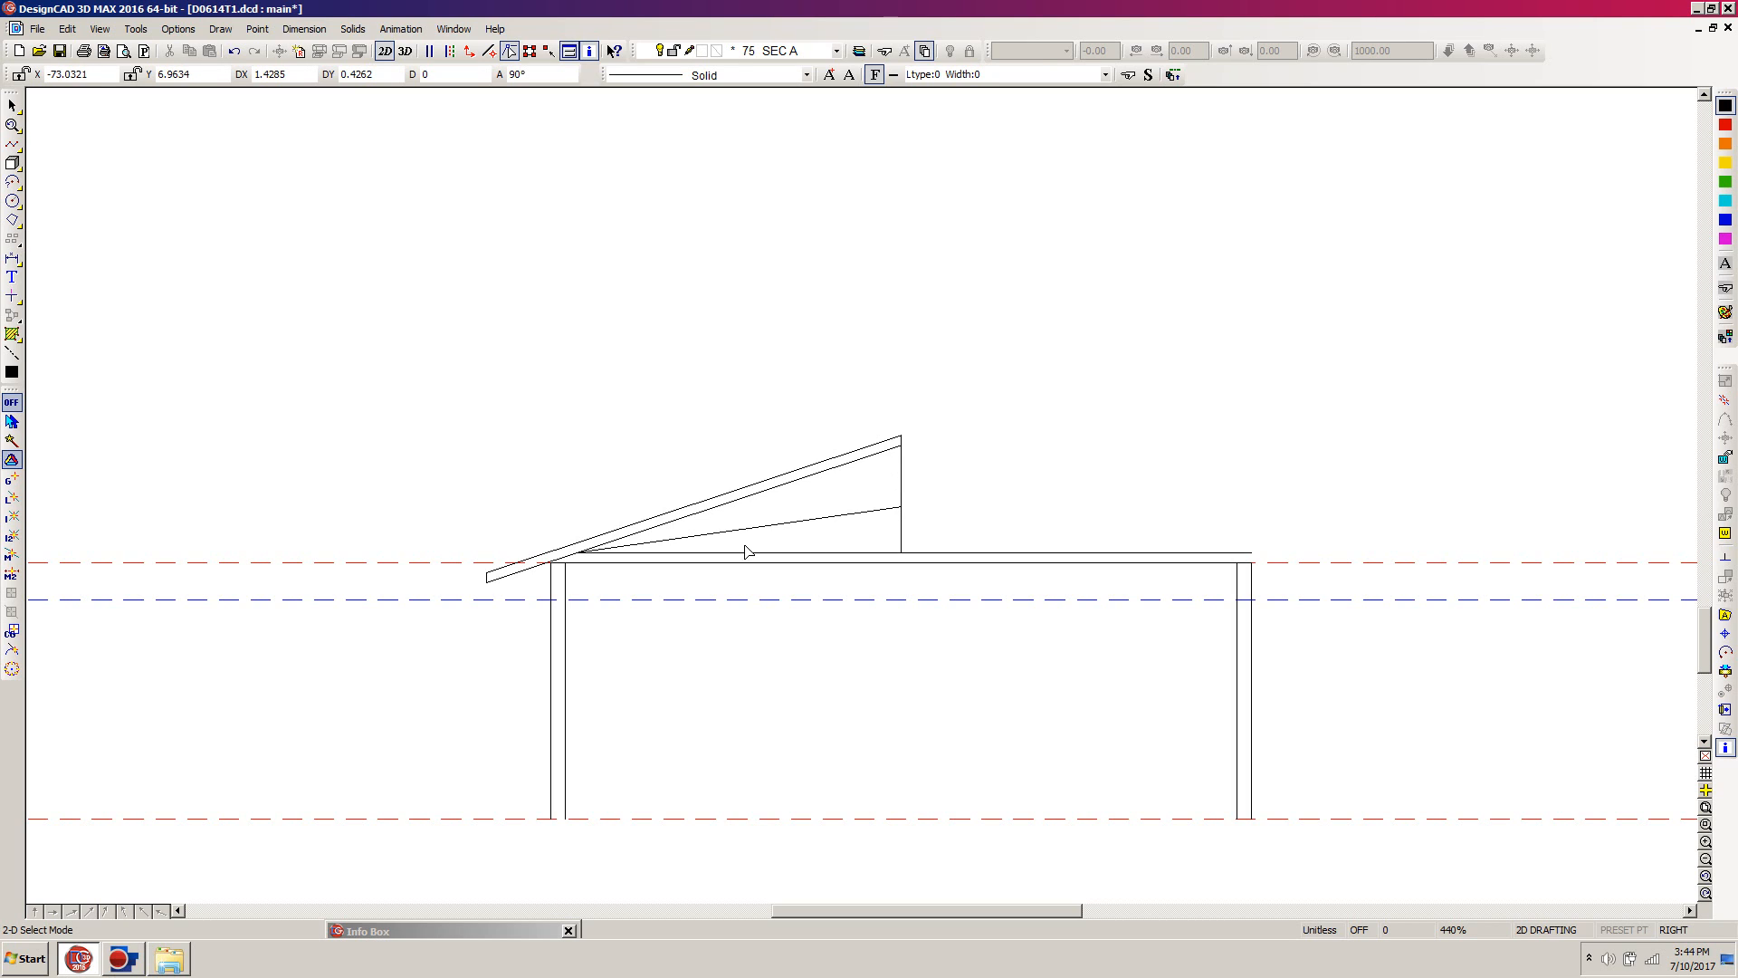
# Step: Create a parallel copy of the vertical ridge line, placed at the middle of the diagonal brace line
pyautogui.click(901, 482)
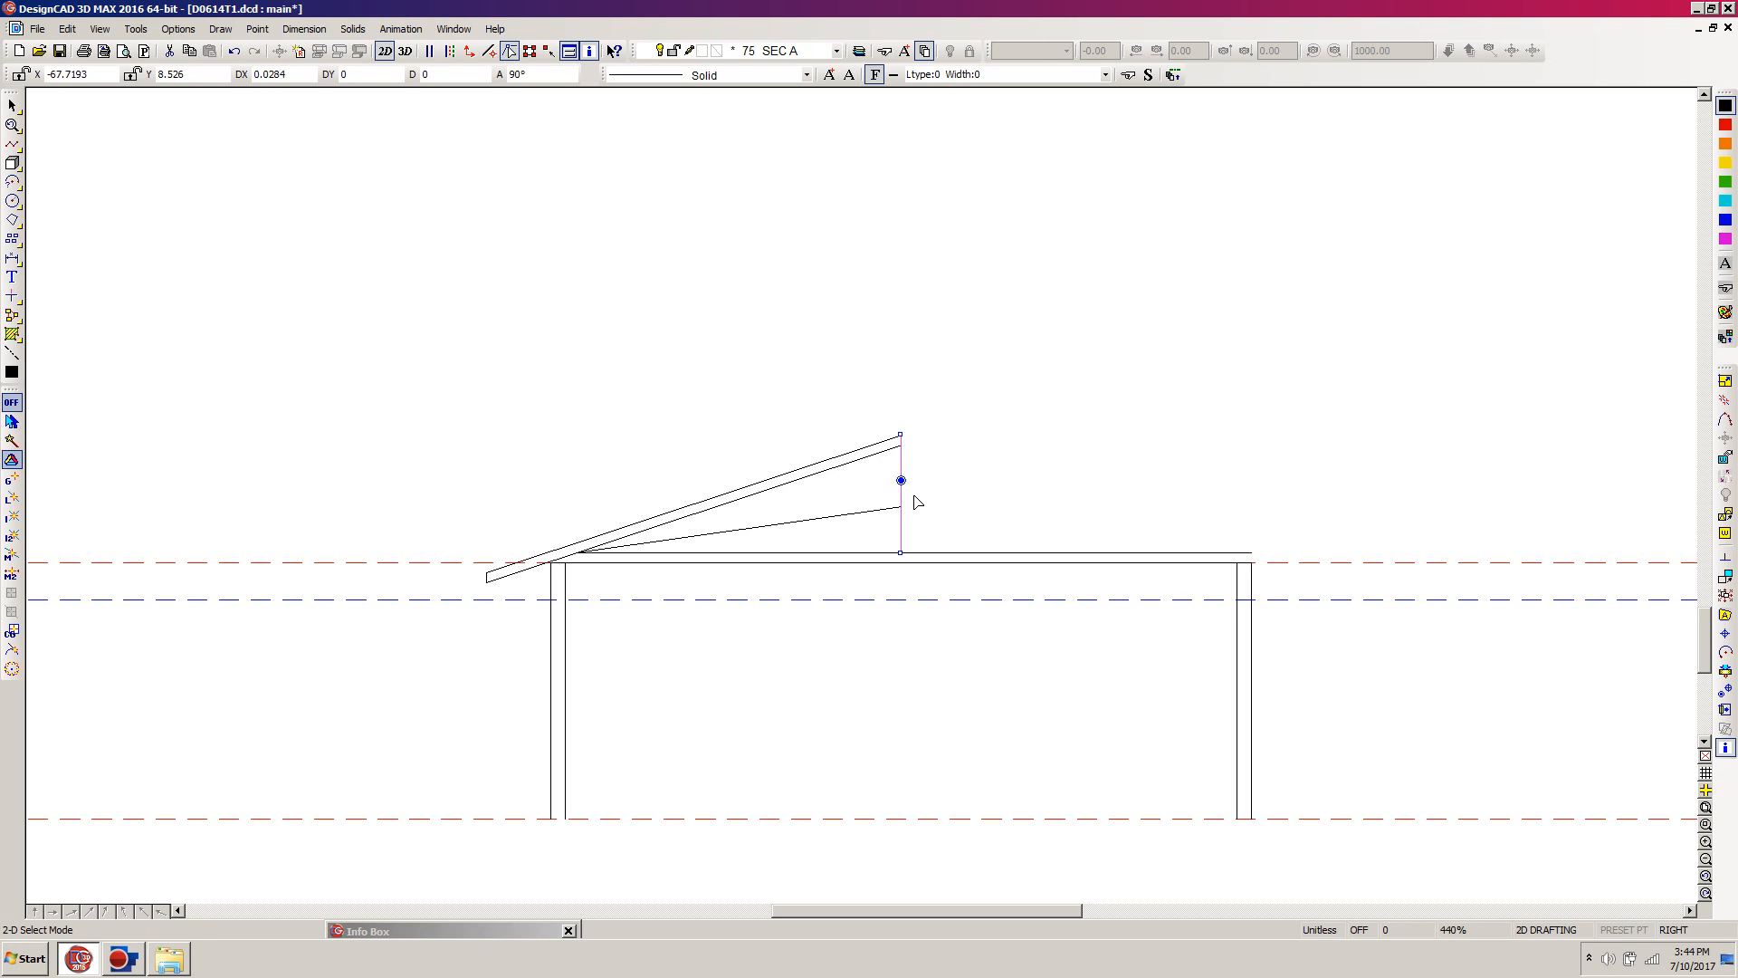
pyautogui.press('p')
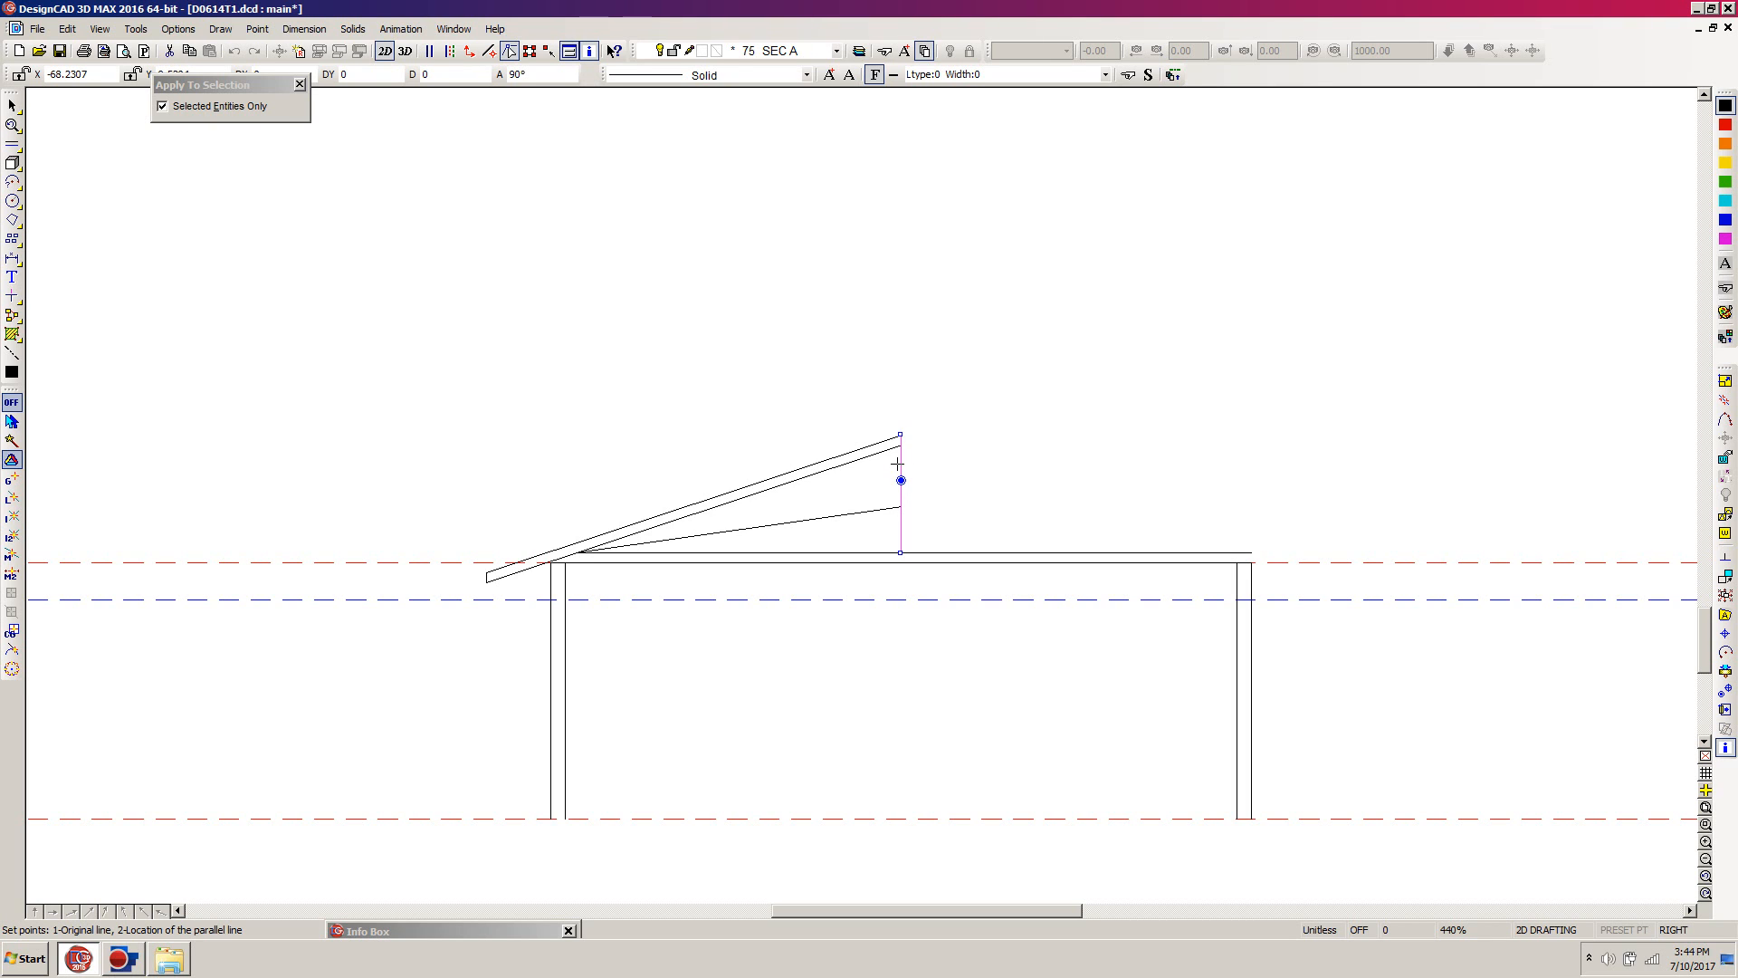
pyautogui.click(897, 463)
pyautogui.click(738, 532)
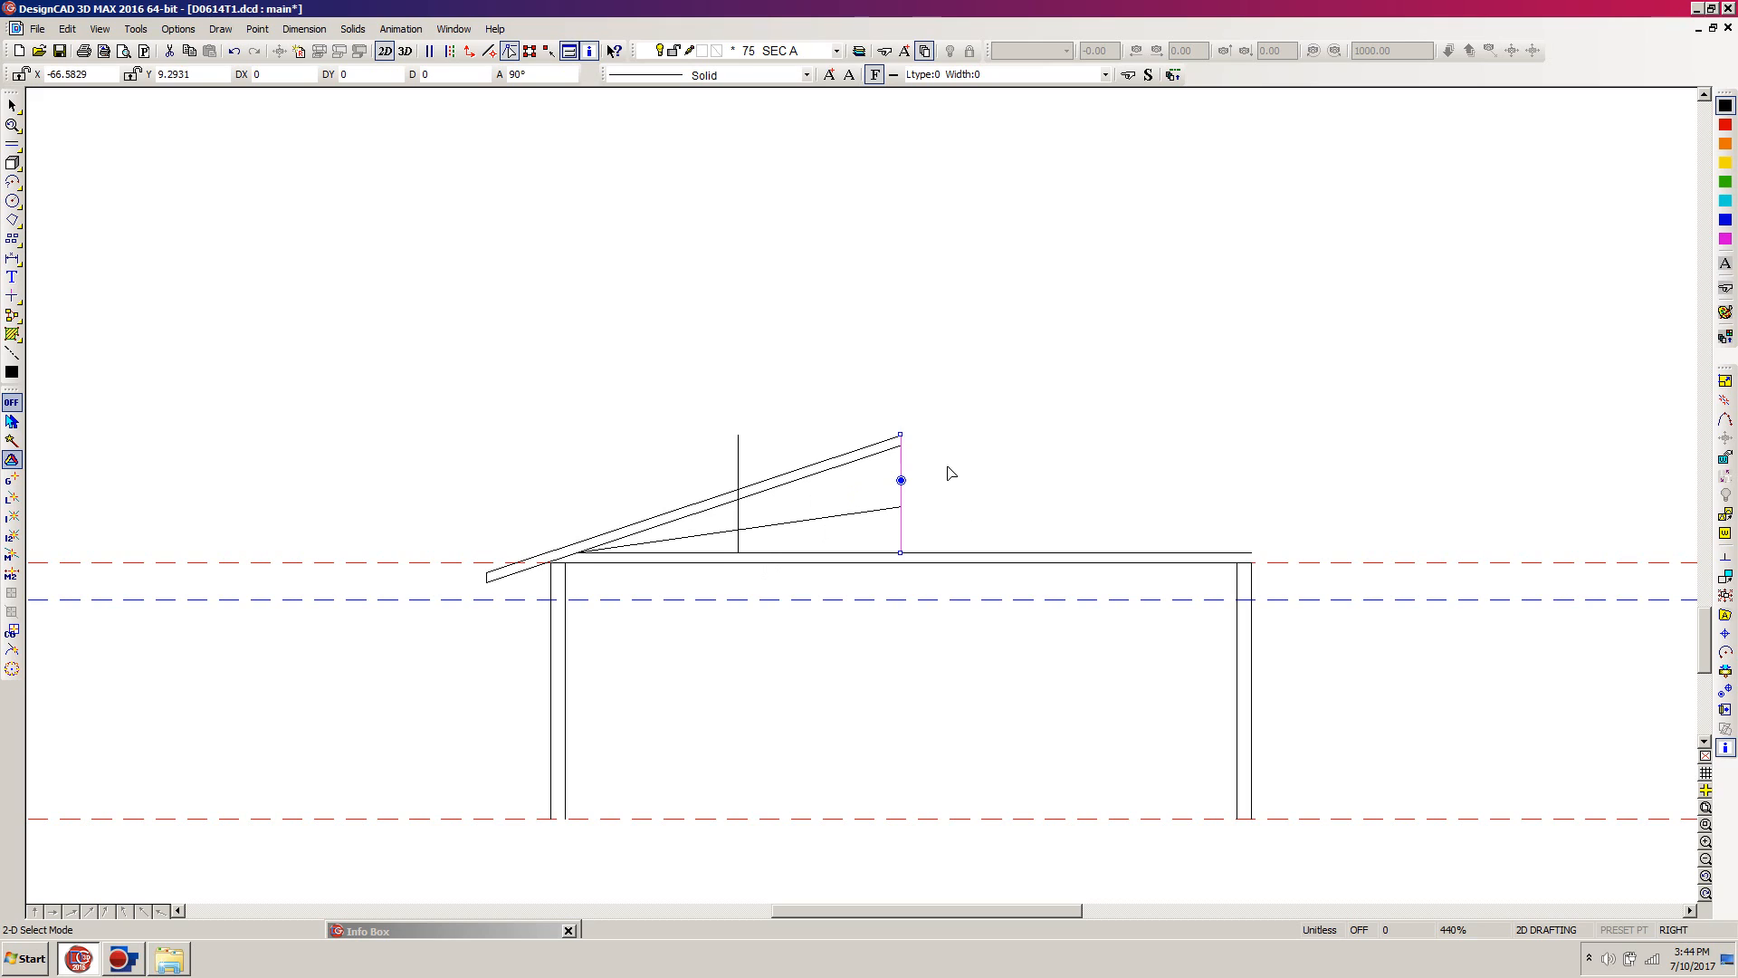
pyautogui.click(915, 481)
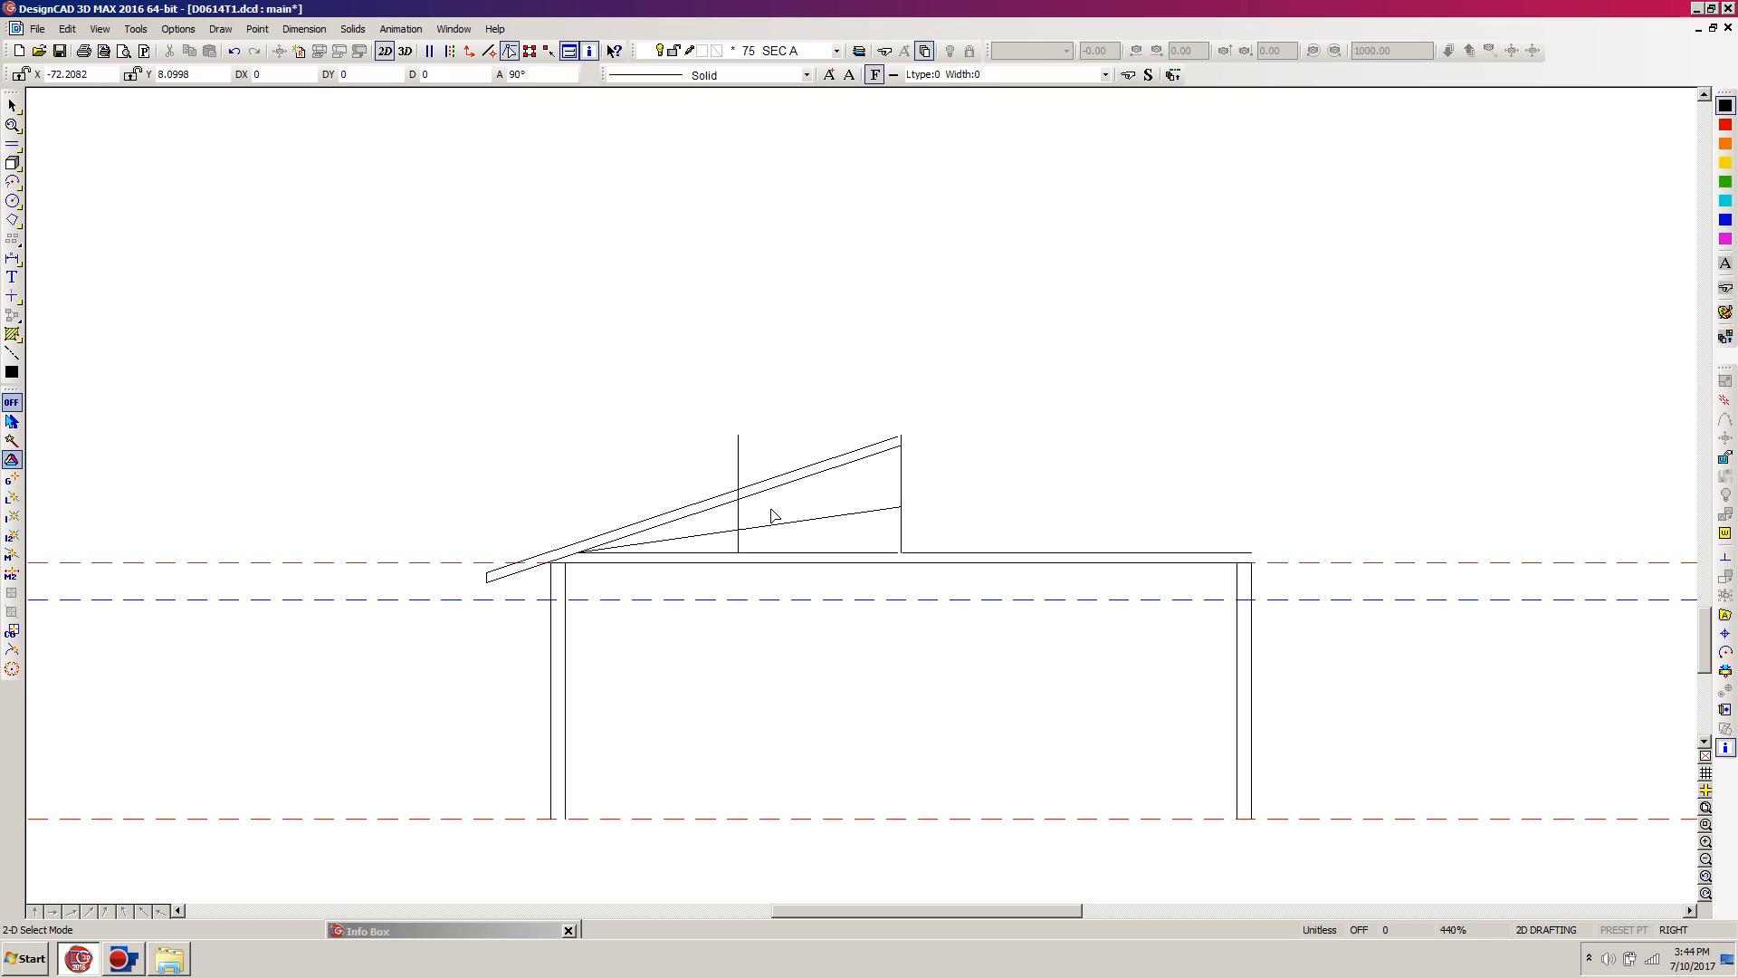
# Step: Try to trim the middle vertical line's top end at the lower sloped roof line
pyautogui.press('t')
pyautogui.click(738, 520)
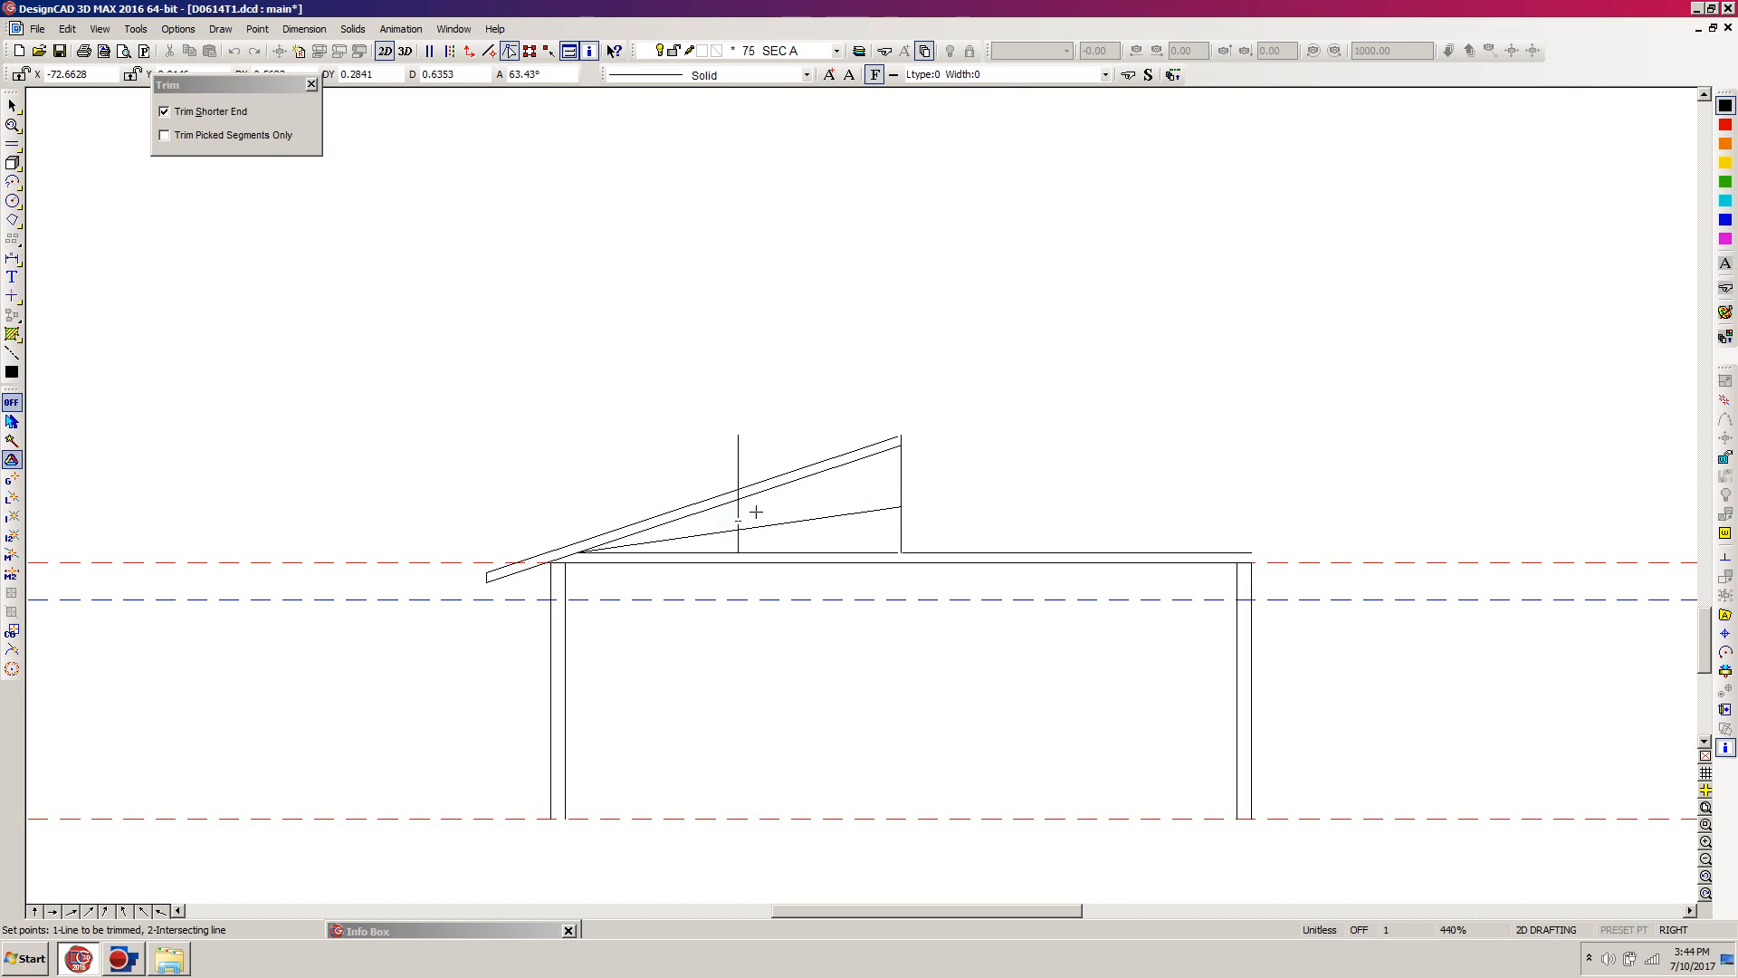
pyautogui.click(773, 490)
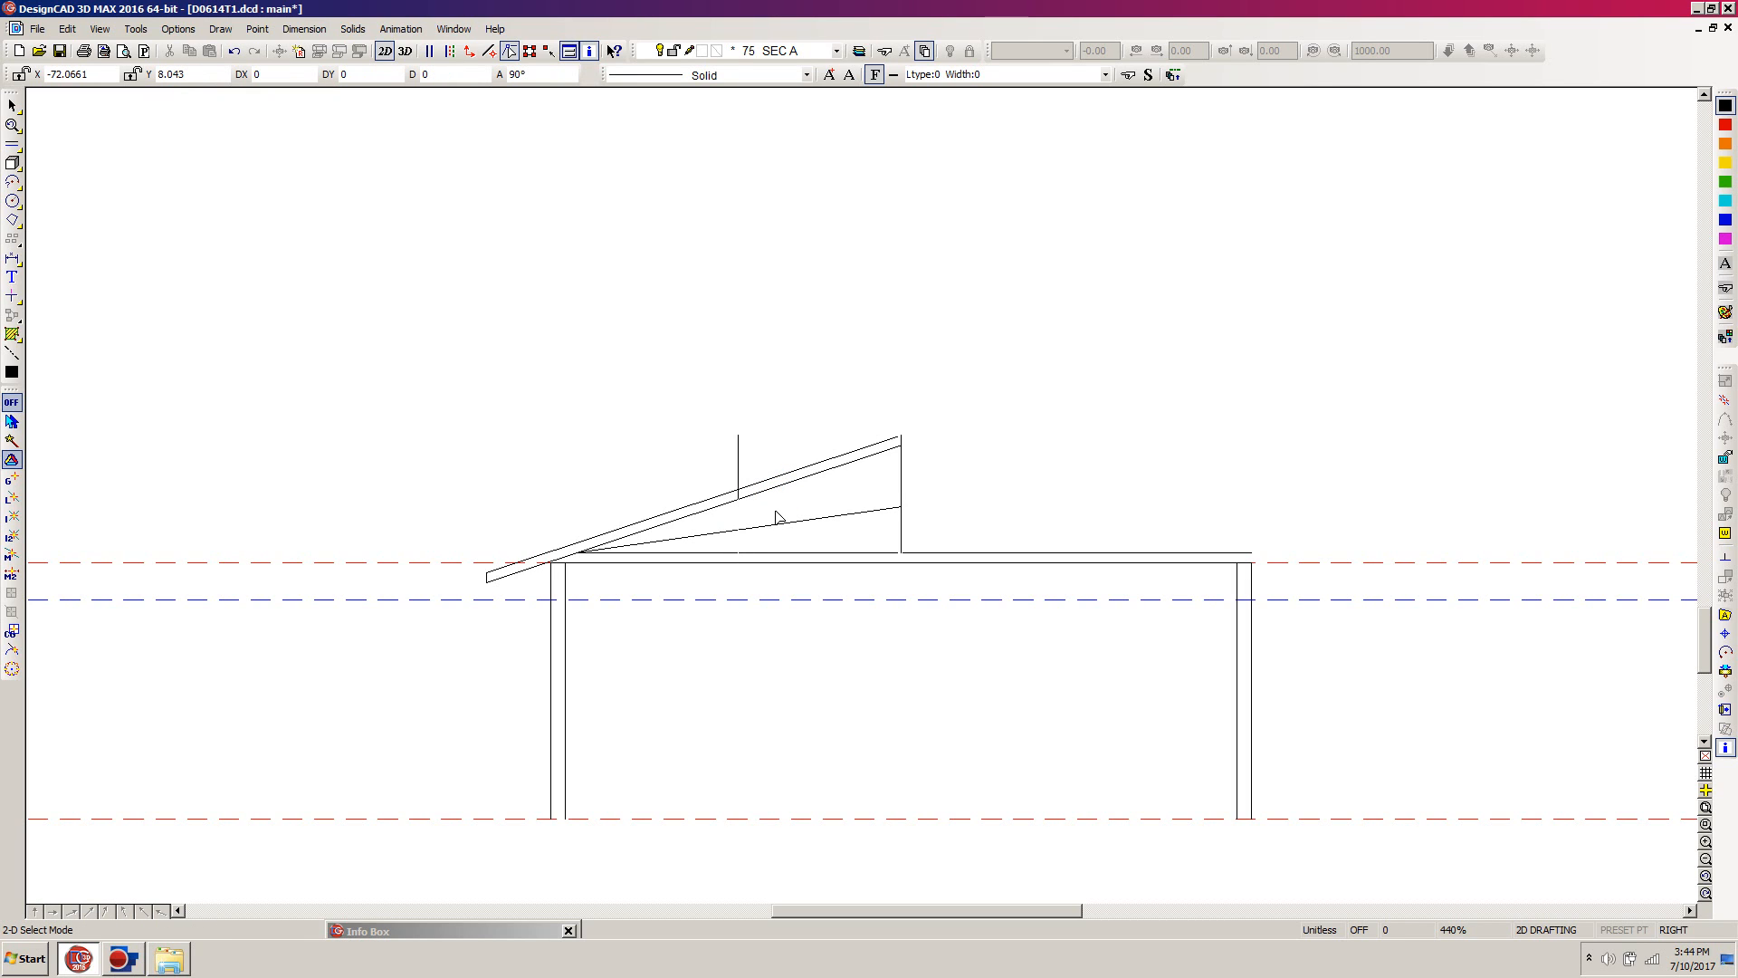
pyautogui.hotkey('ctrl', 'z')
# Step: Shorten the middle vertical line so its top end sits just above the sloped roof lines
pyautogui.click(739, 518)
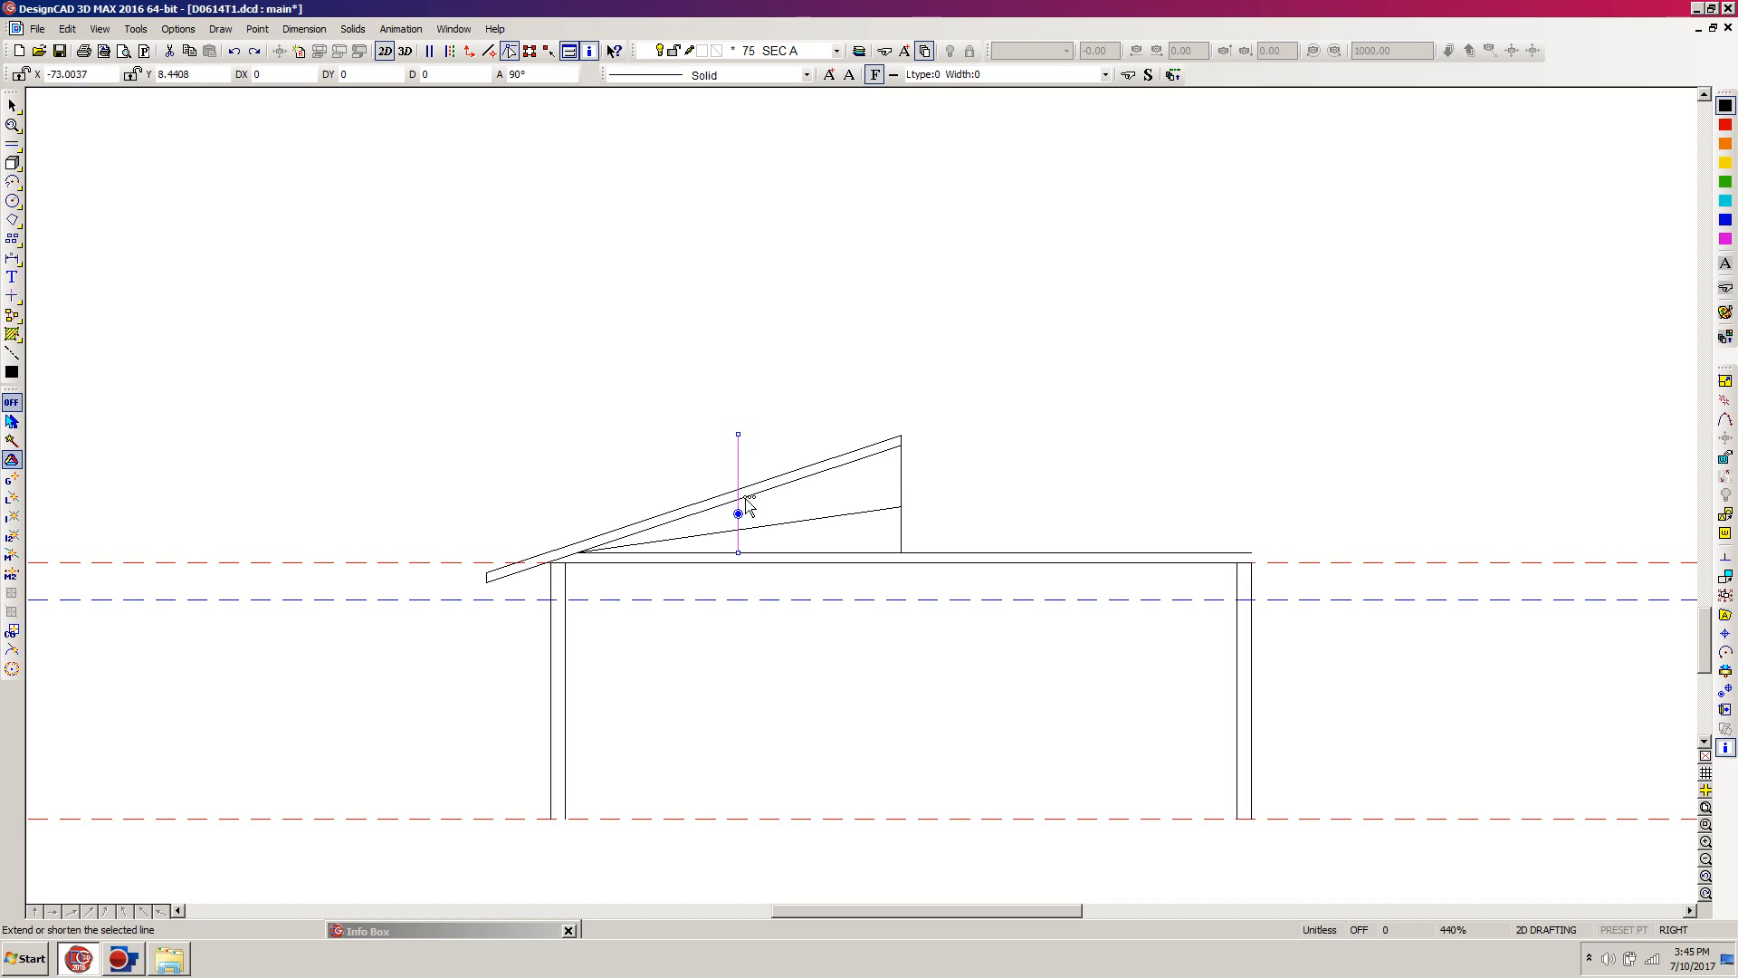
pyautogui.press('e')
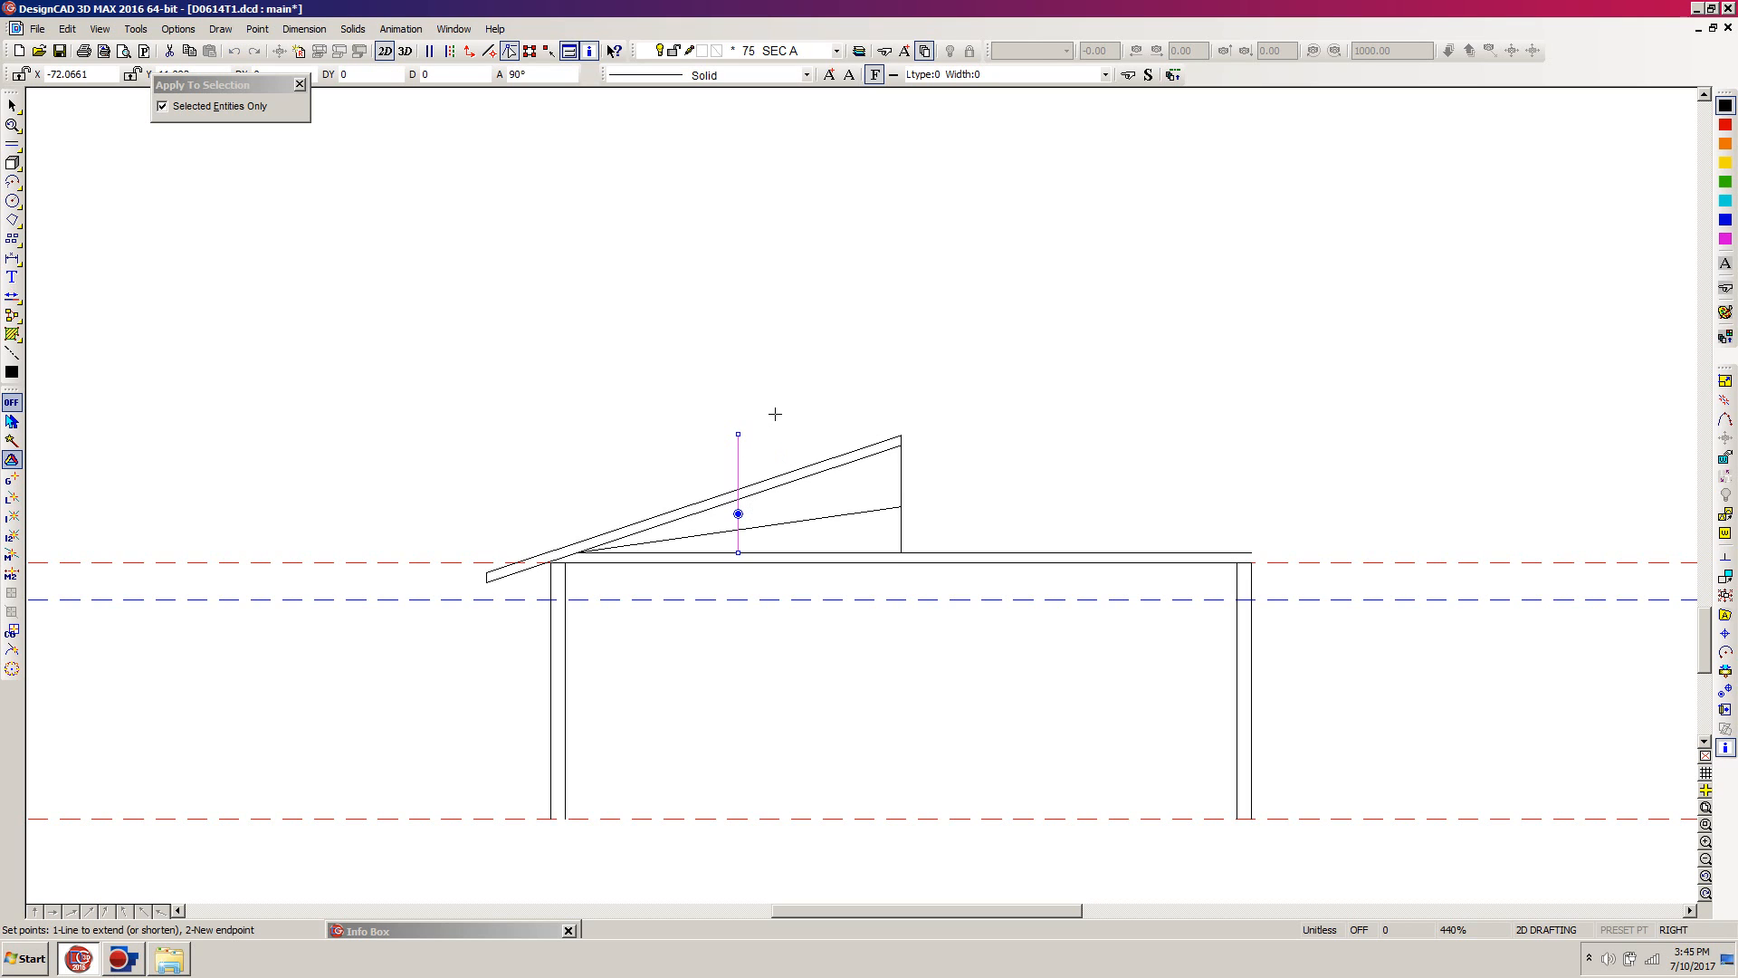
pyautogui.click(742, 446)
pyautogui.click(739, 485)
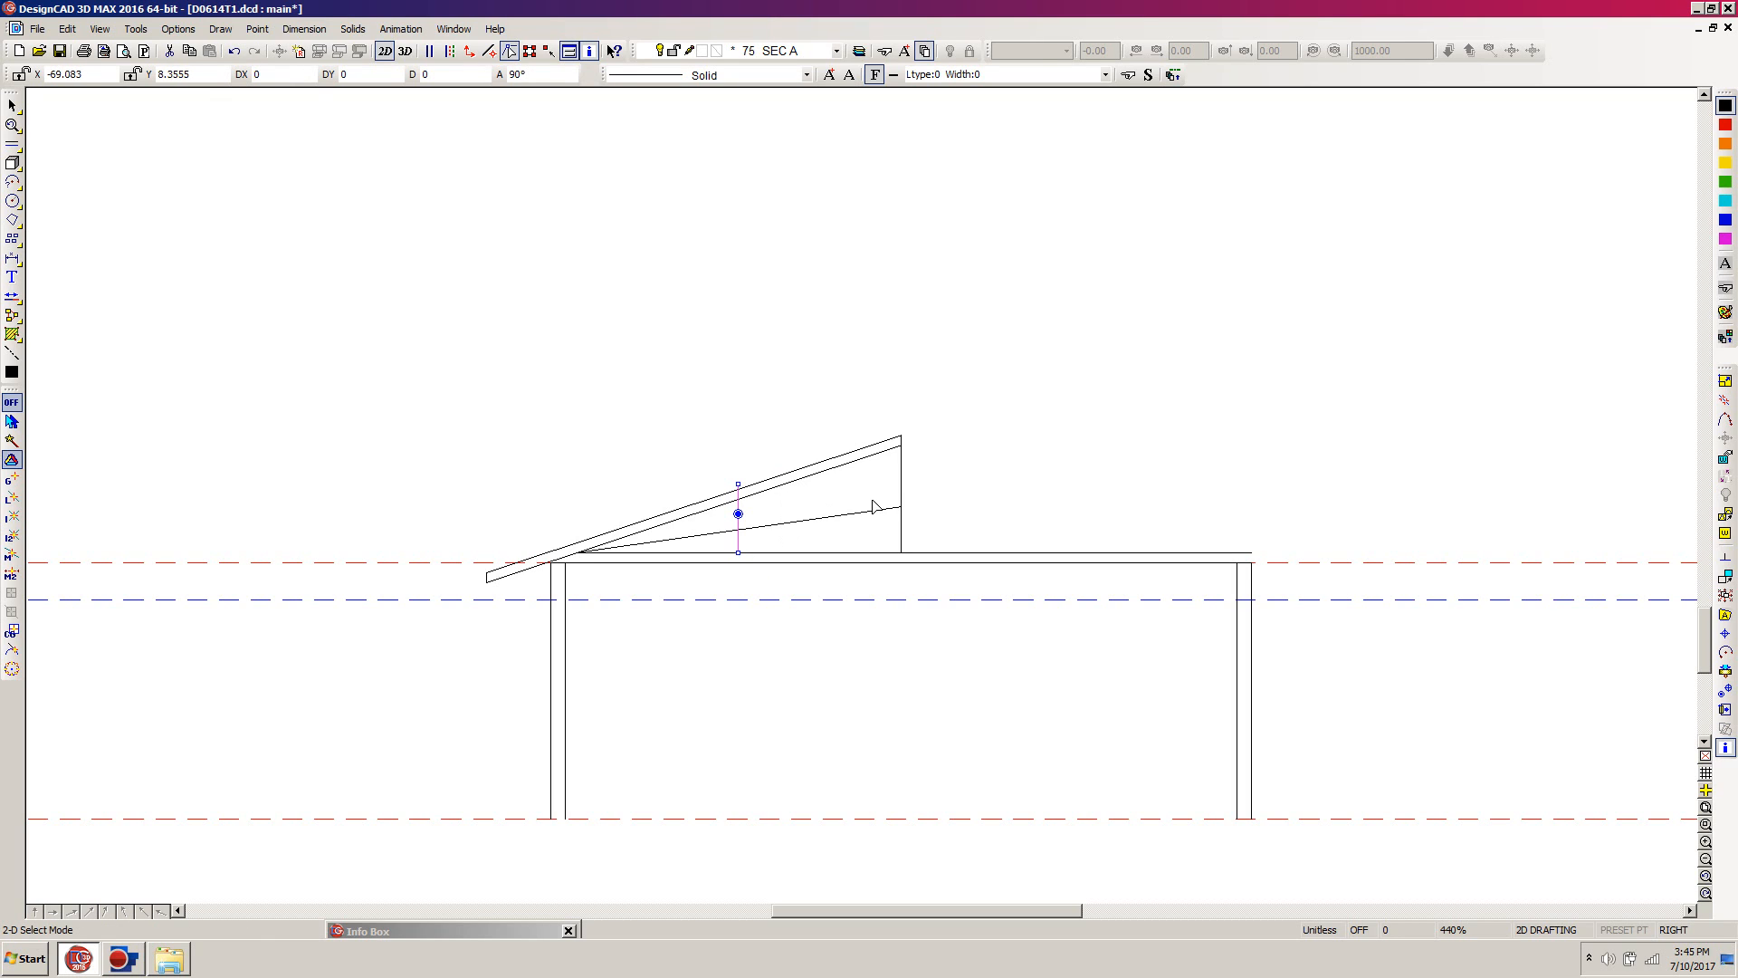
# Step: Trim the shortened middle vertical line's top end at the lower sloped roof line
pyautogui.press('t')
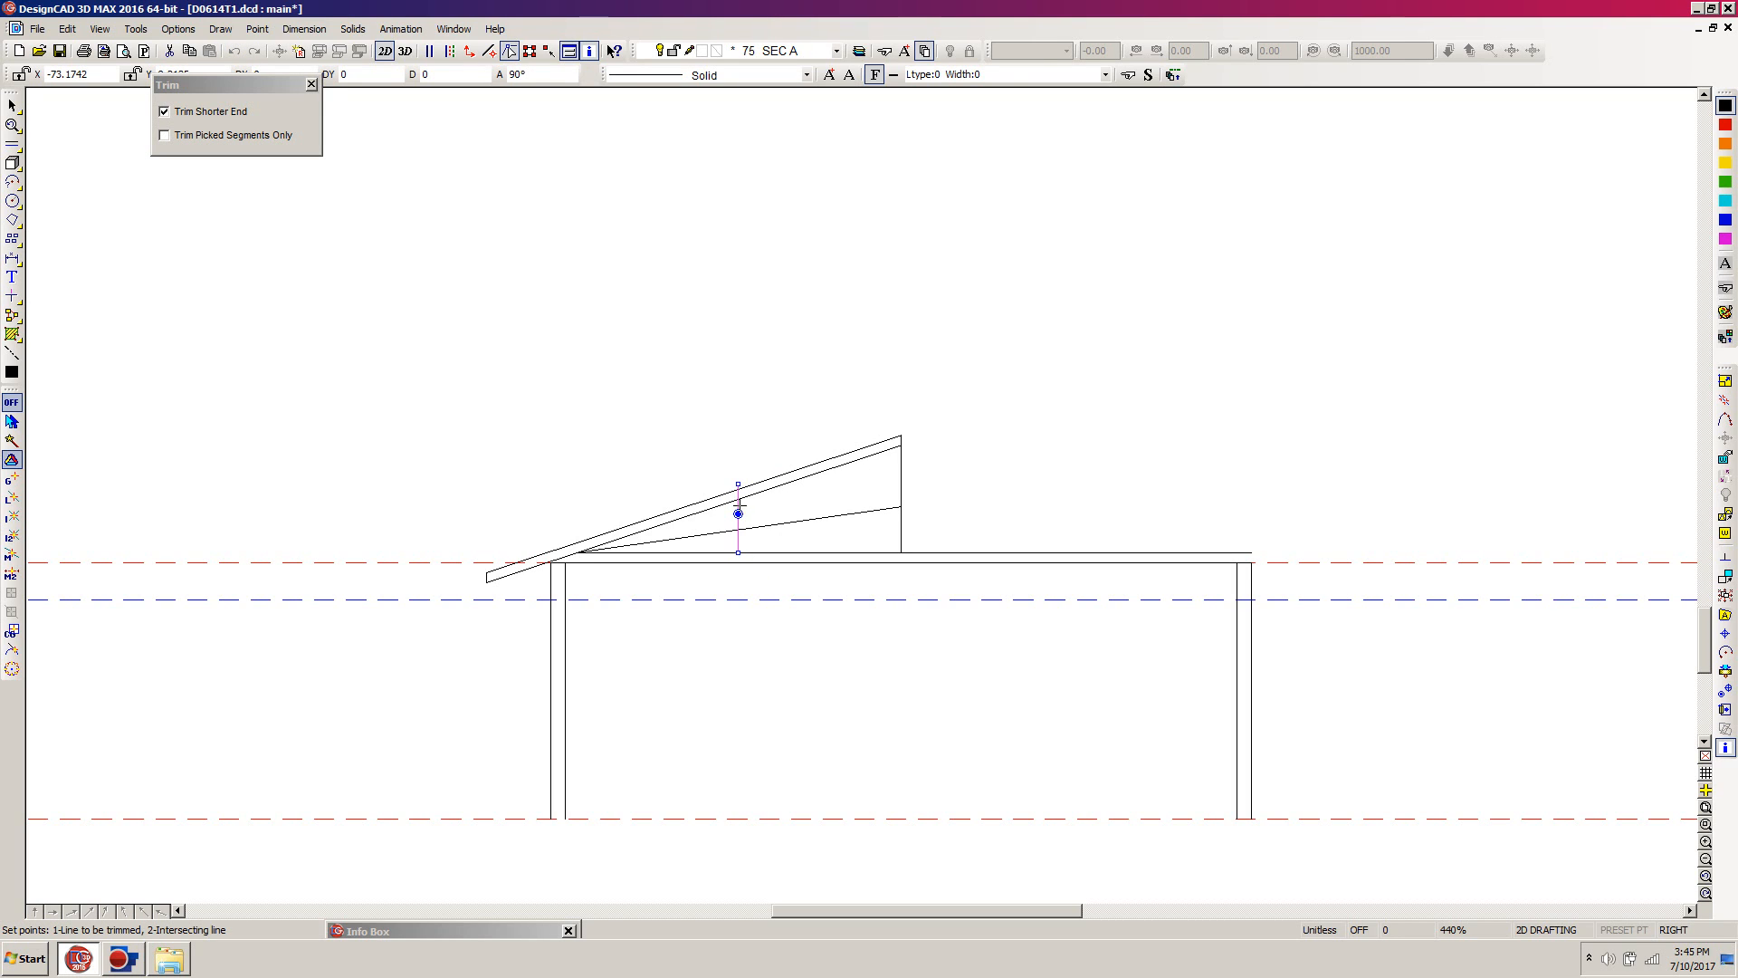
pyautogui.click(739, 505)
pyautogui.click(765, 493)
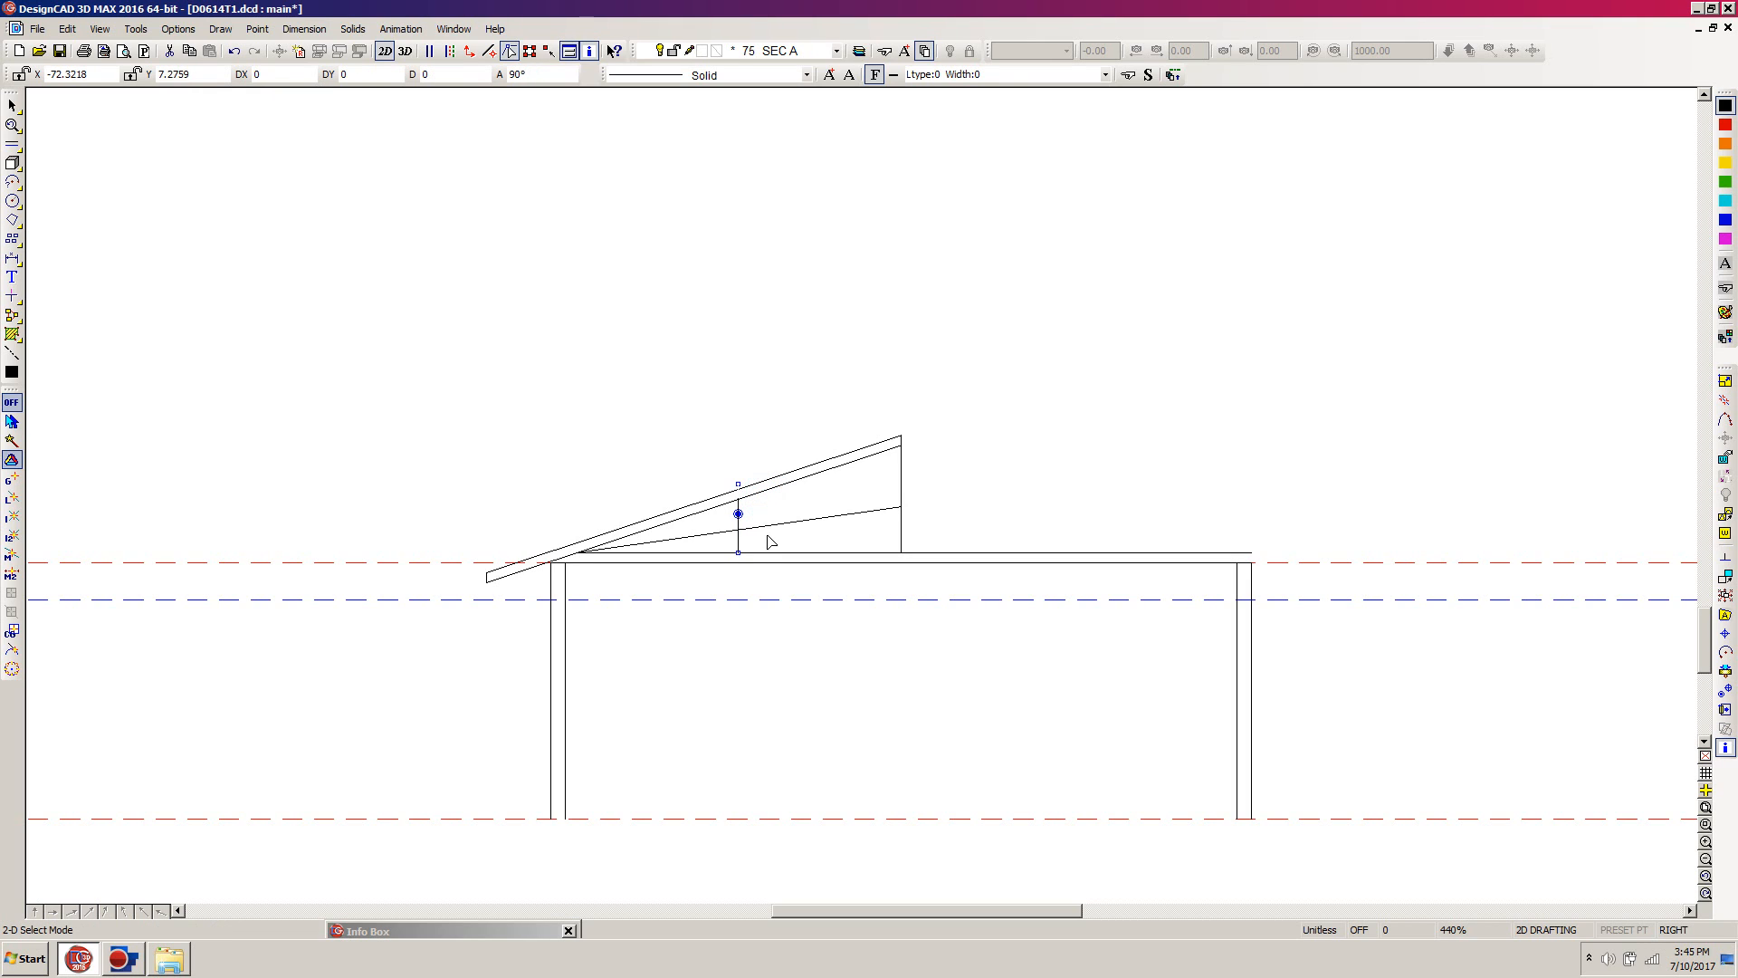
pyautogui.click(764, 584)
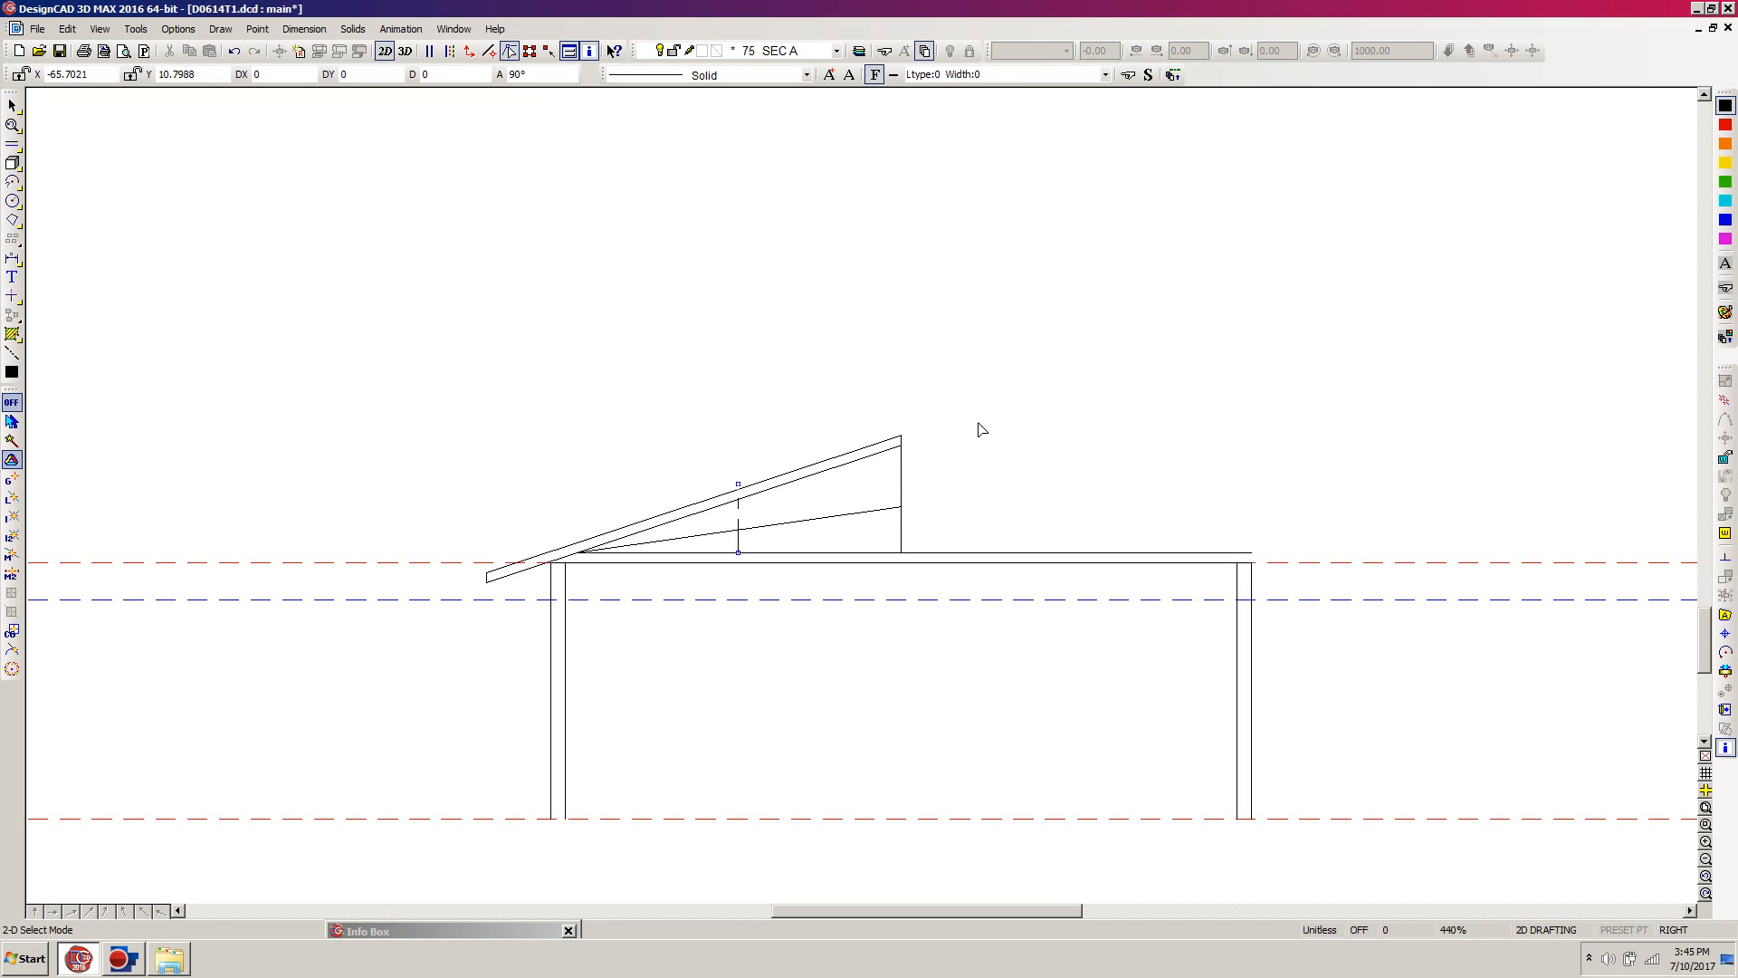
# Step: Delete the diagonal brace line running from the eave to the vertical ridge line
pyautogui.press('z')
pyautogui.click(987, 388)
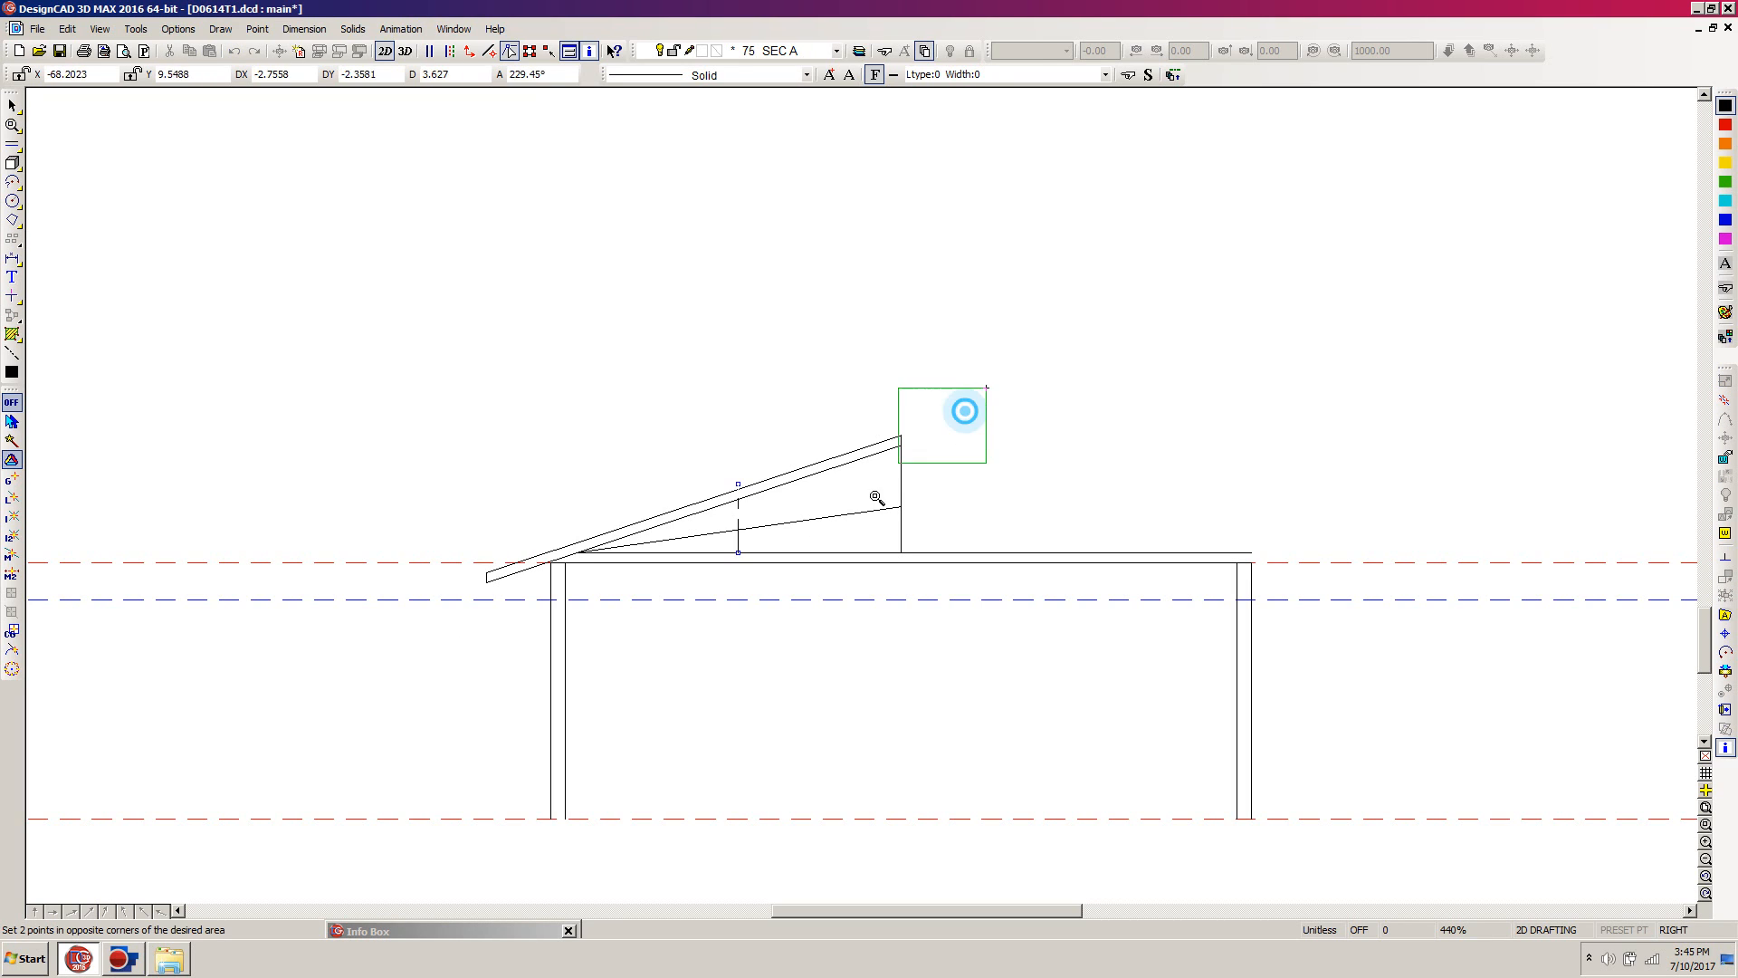
pyautogui.click(437, 656)
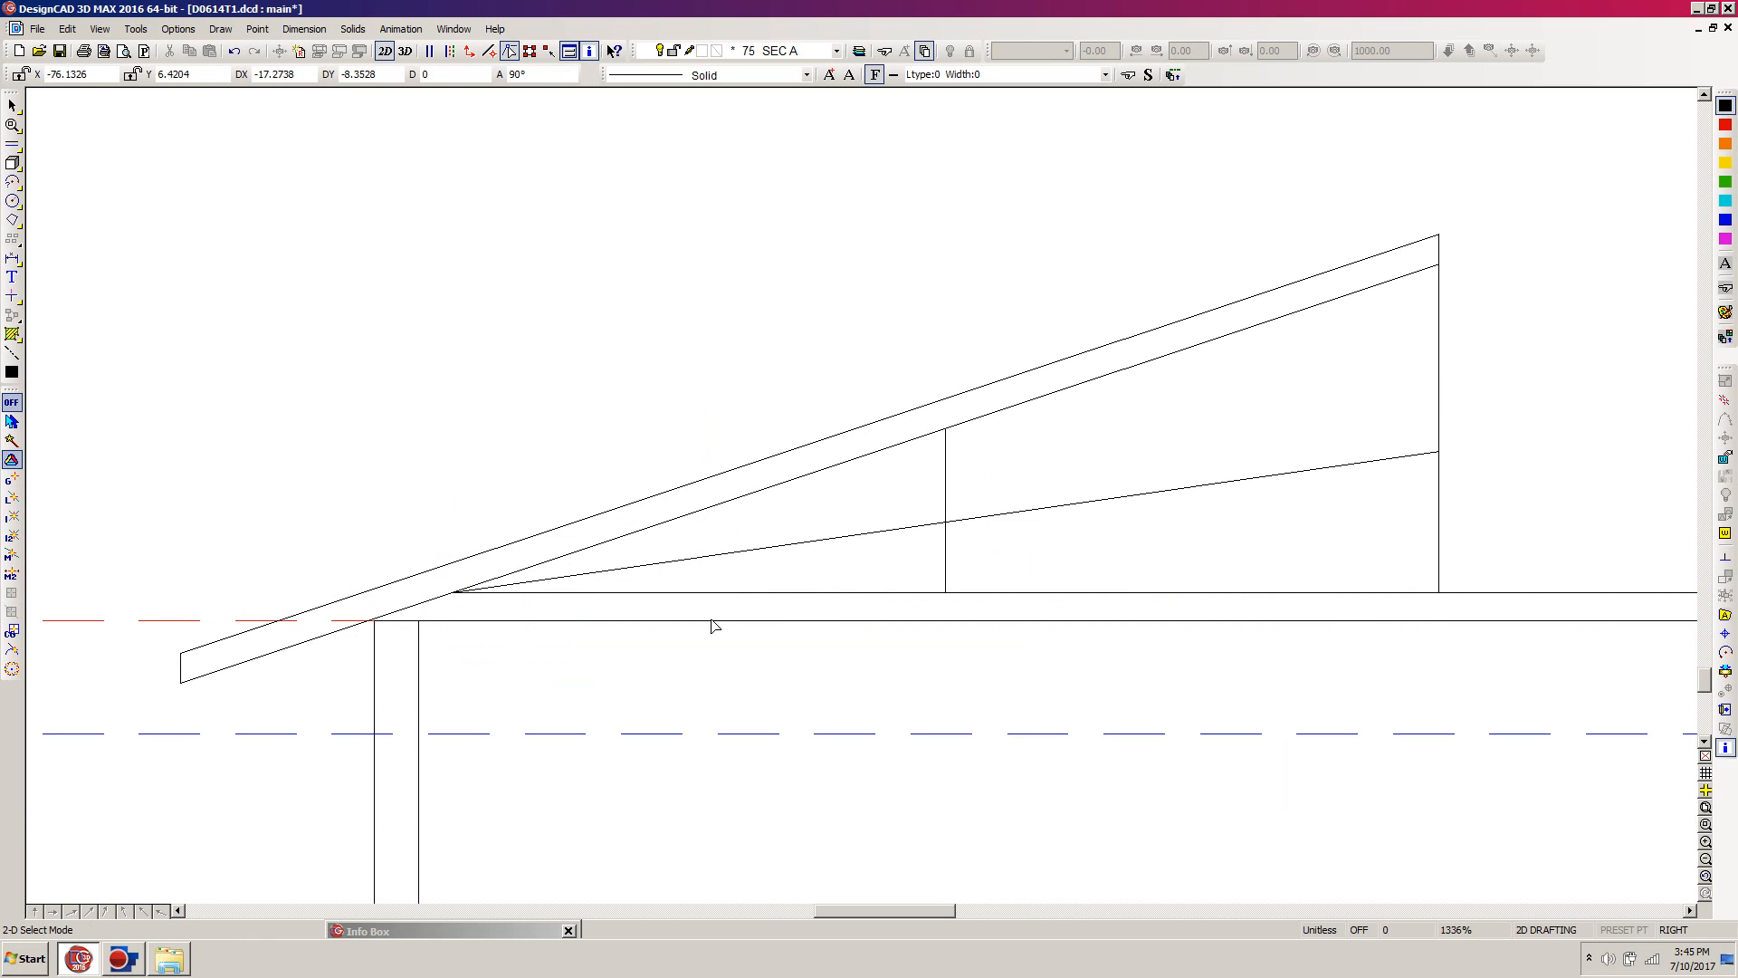
pyautogui.click(1047, 510)
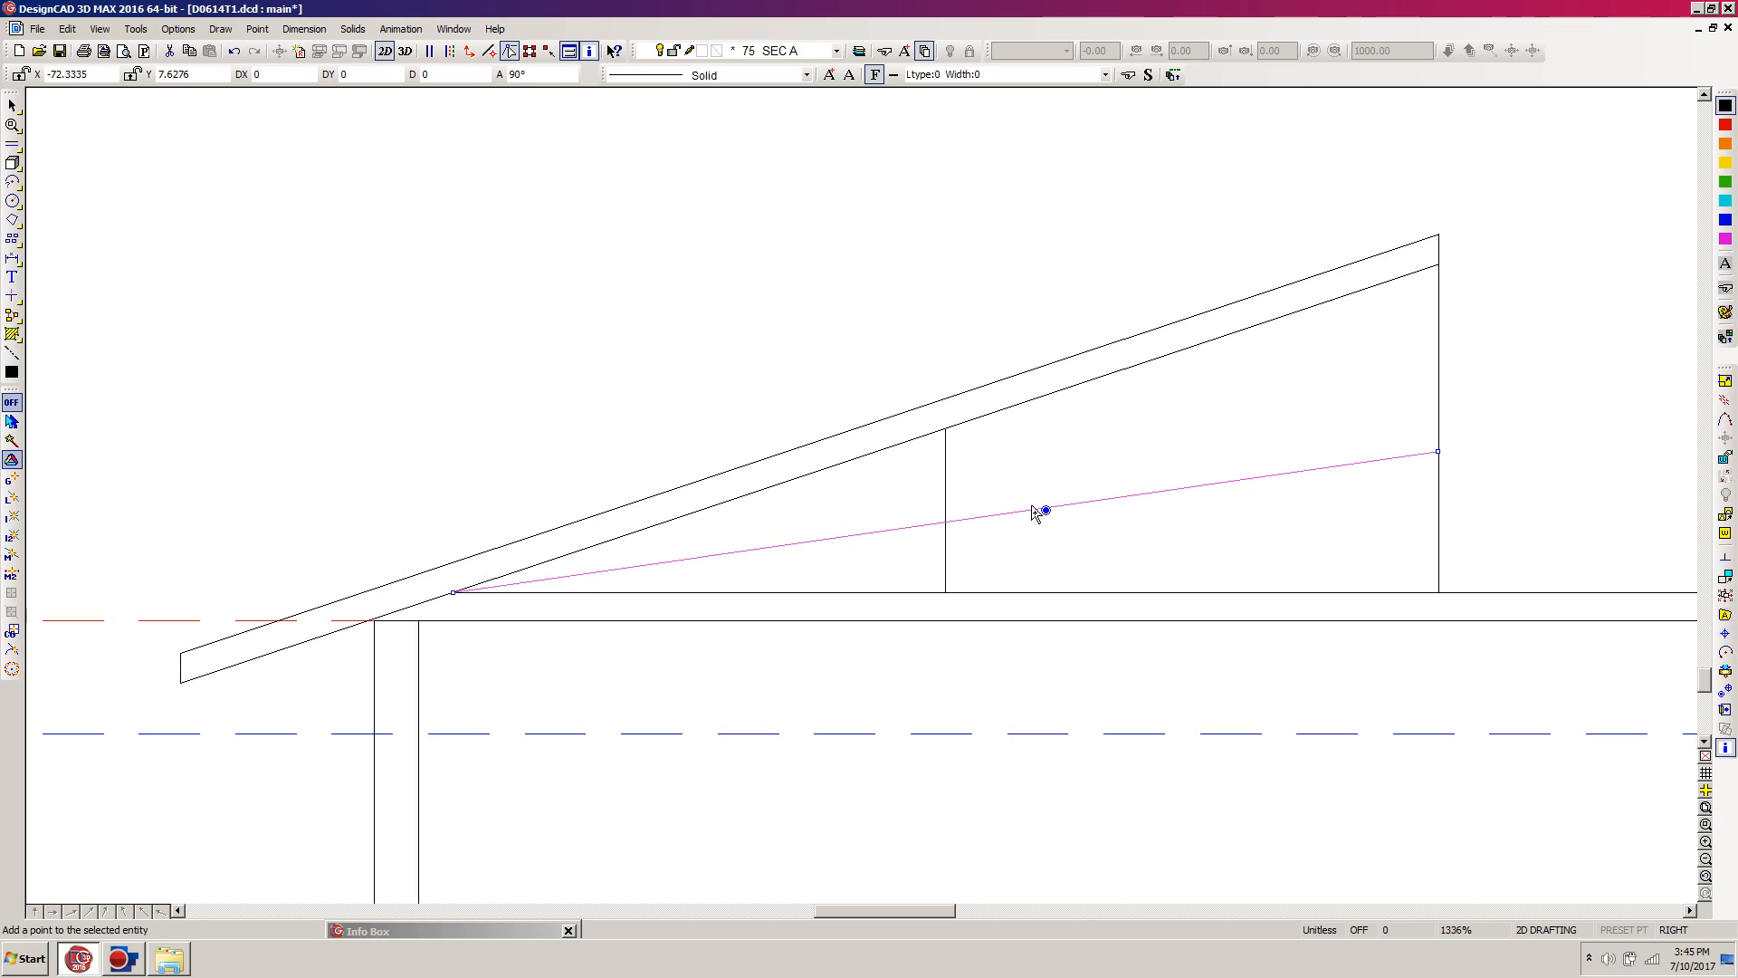
pyautogui.press('Delete')
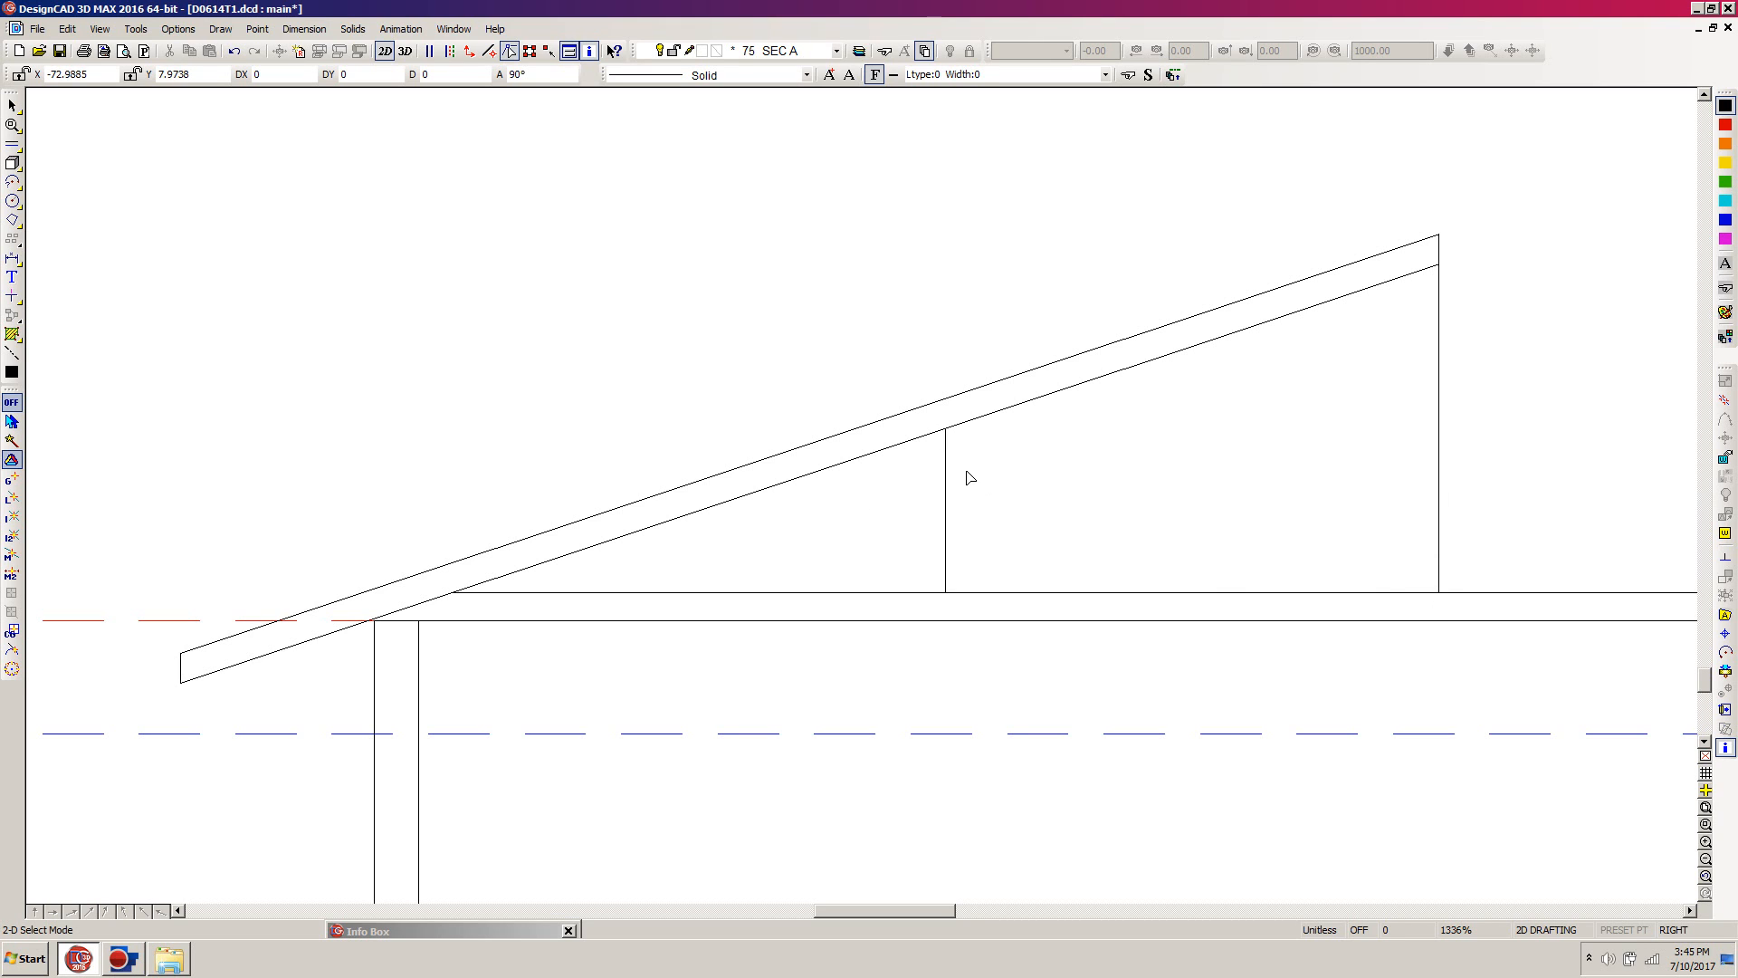
# Step: Draw a diagonal brace line from the middle vertical line's top end to the foot of the vertical ridge line
pyautogui.press('l')
pyautogui.click(946, 429)
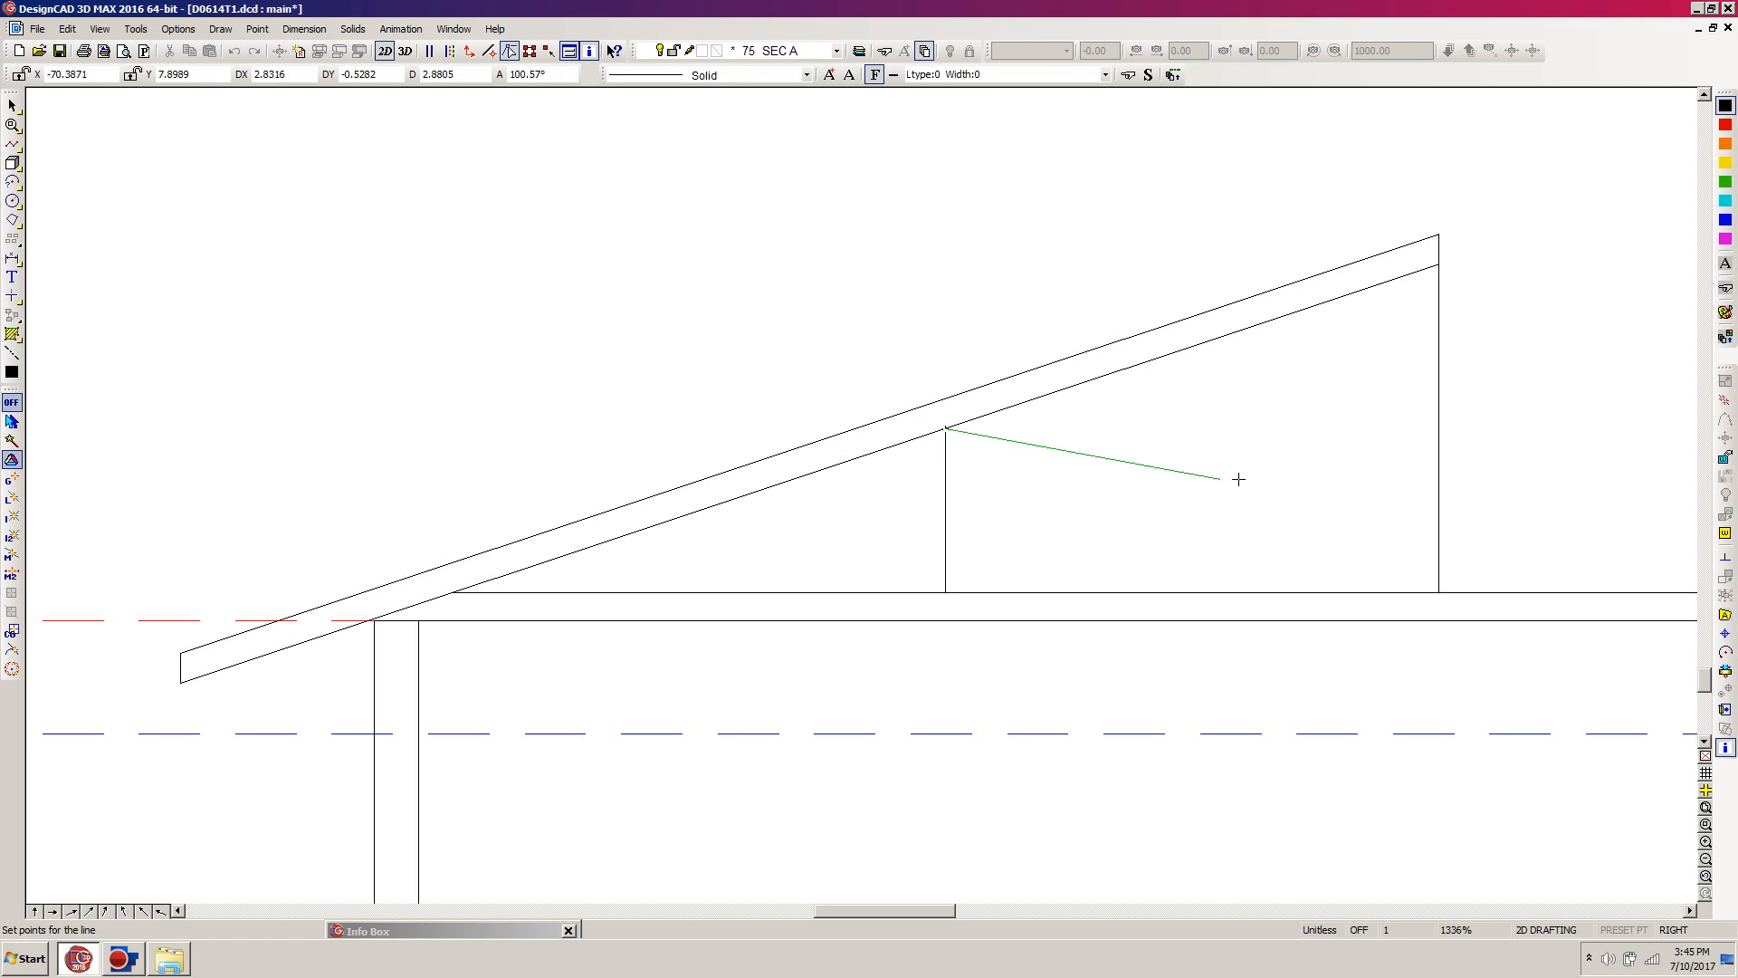
pyautogui.click(1439, 592)
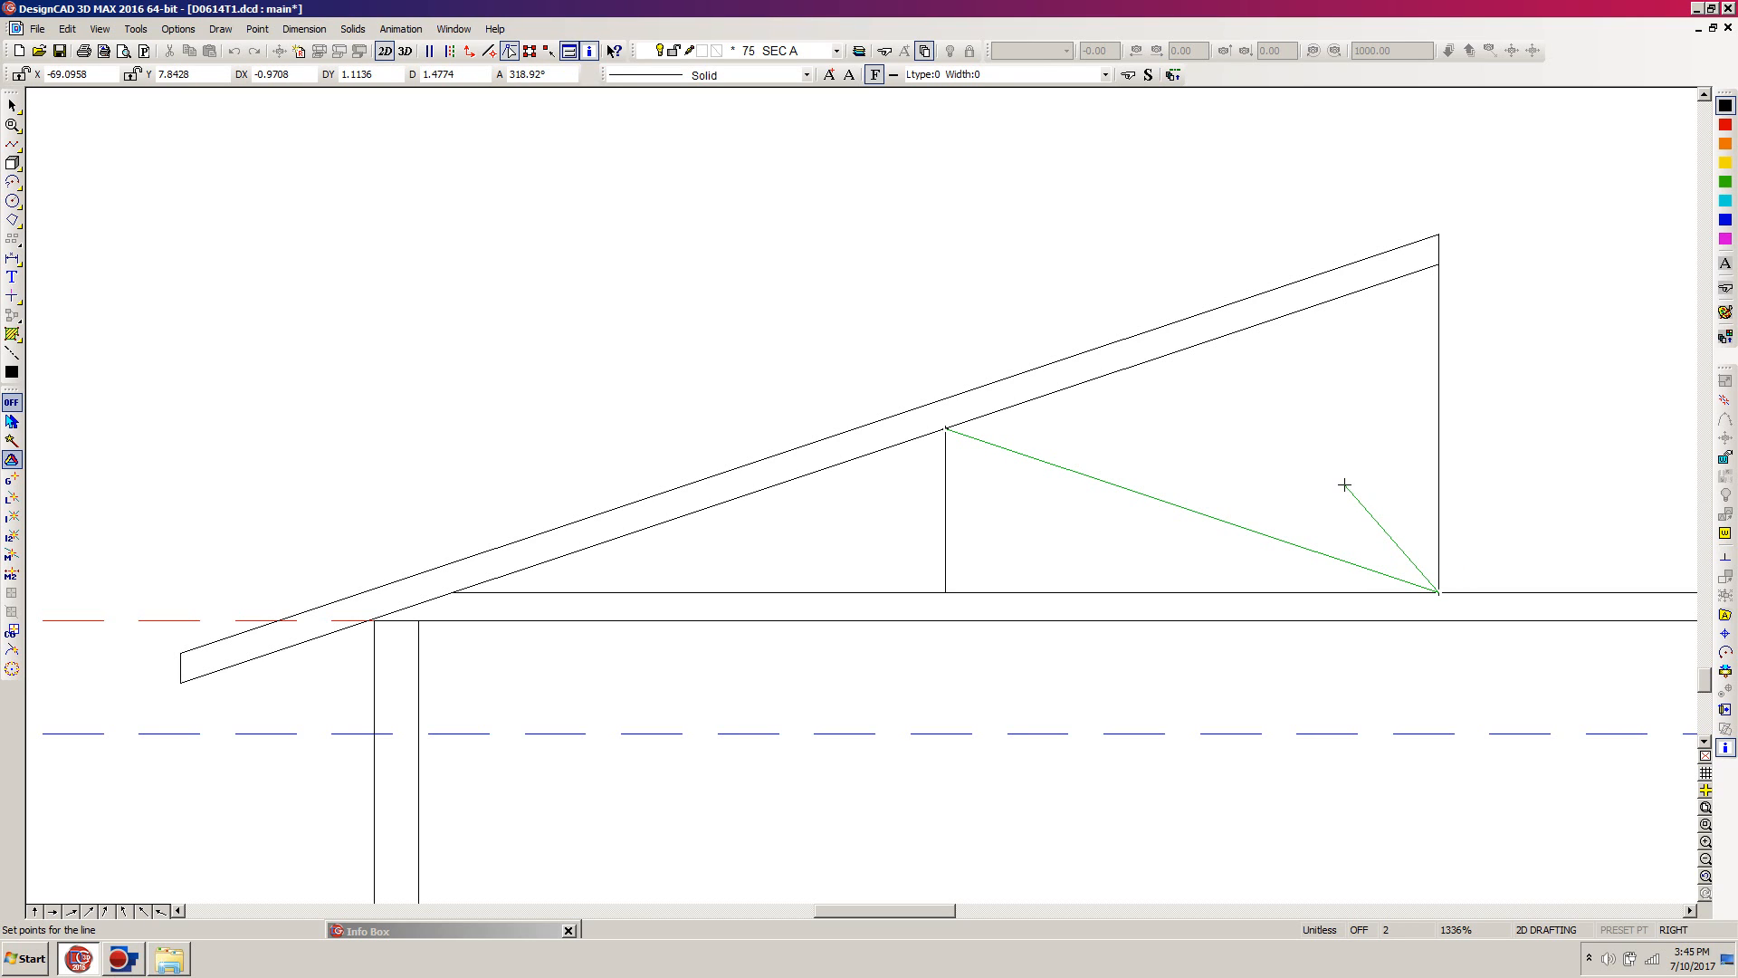
pyautogui.press('Return')
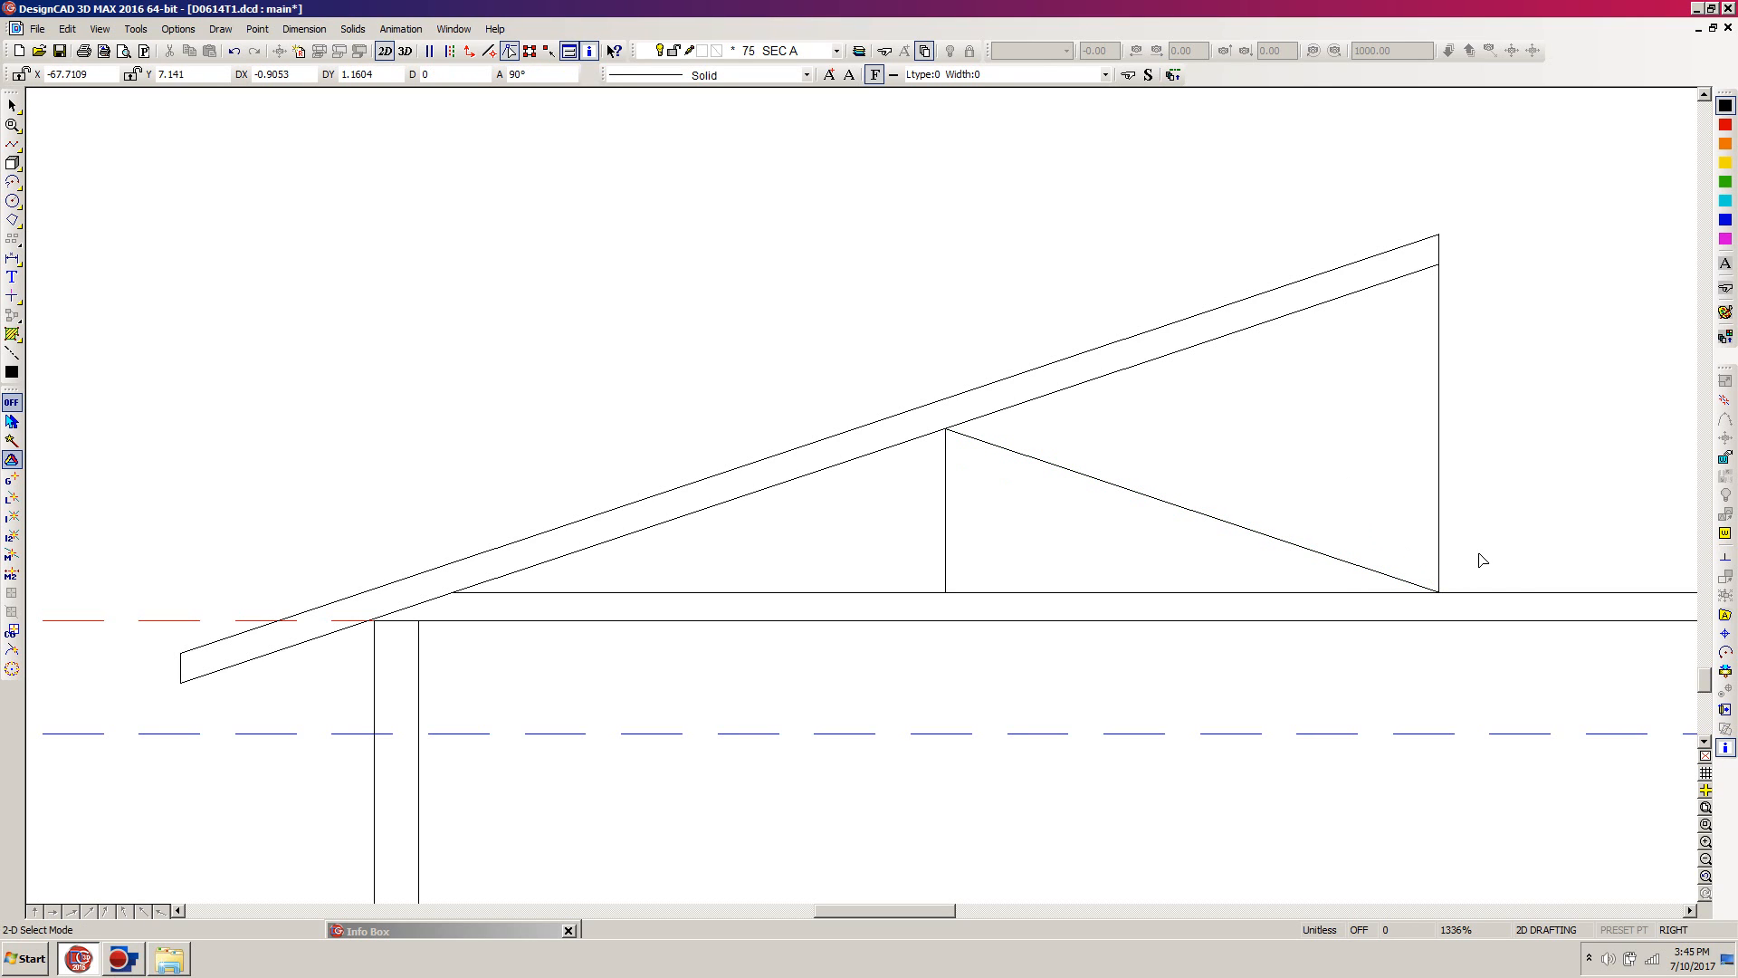
# Step: Create parallel copies of the middle vertical, diagonal brace and ridge lines, offset 1.75" toward the eave side
pyautogui.click(1439, 442)
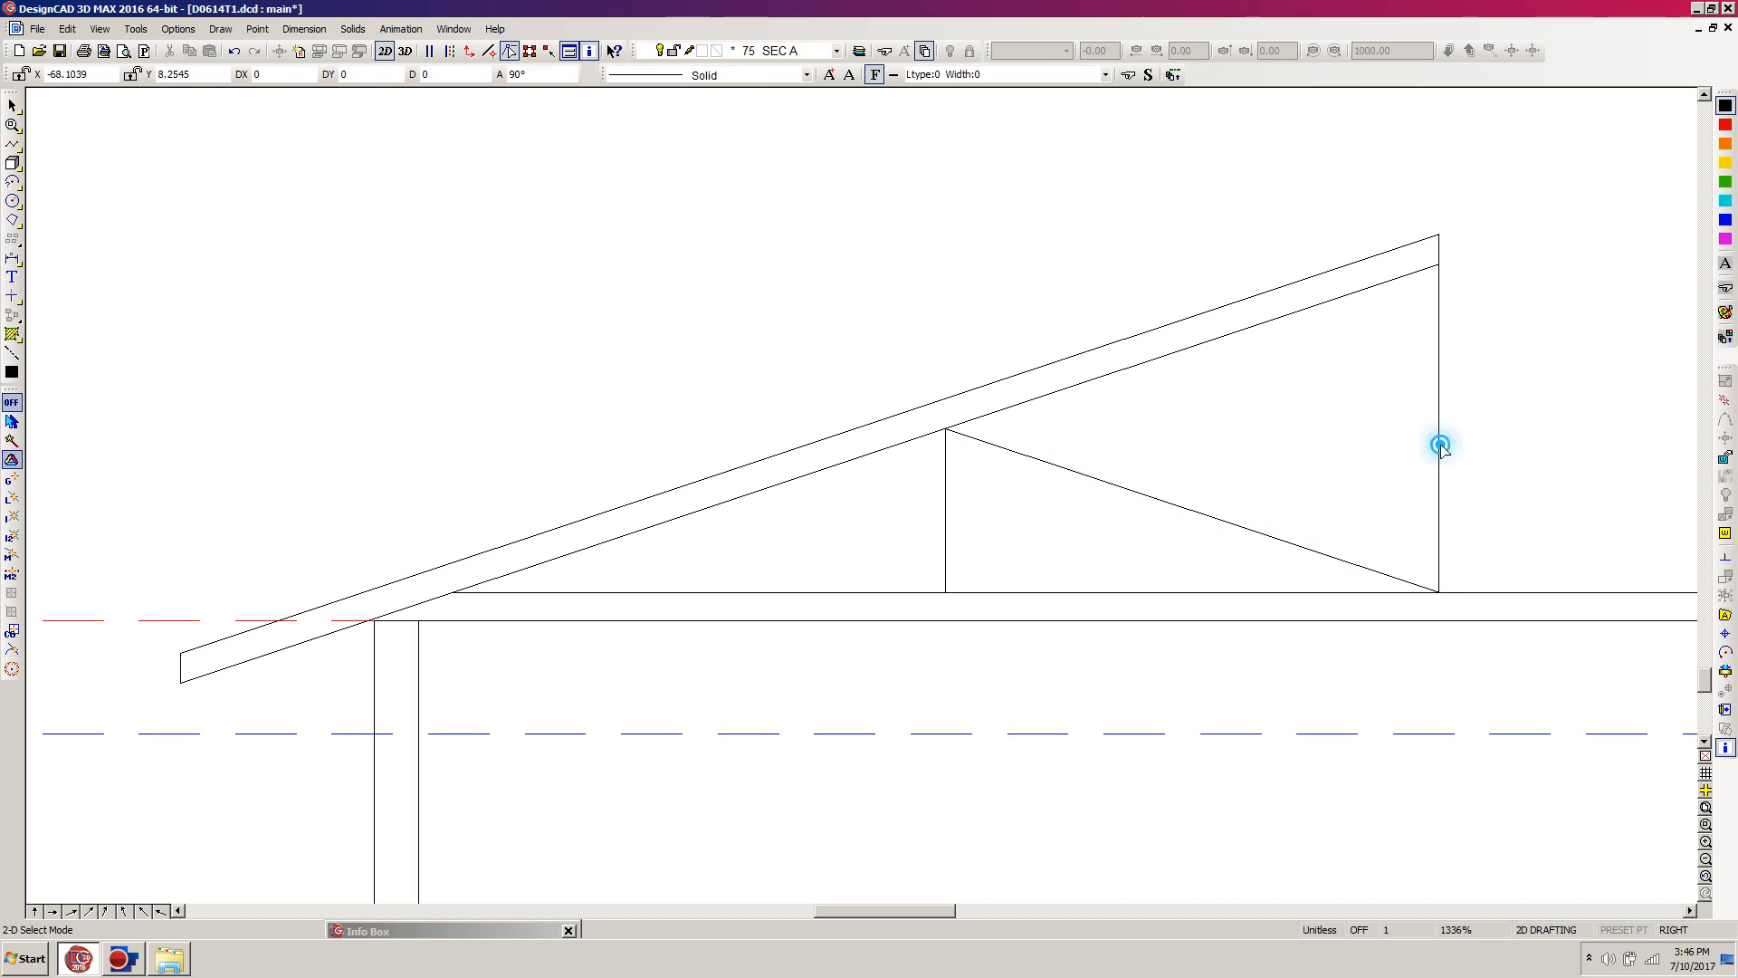
pyautogui.click(1193, 504)
pyautogui.click(940, 504)
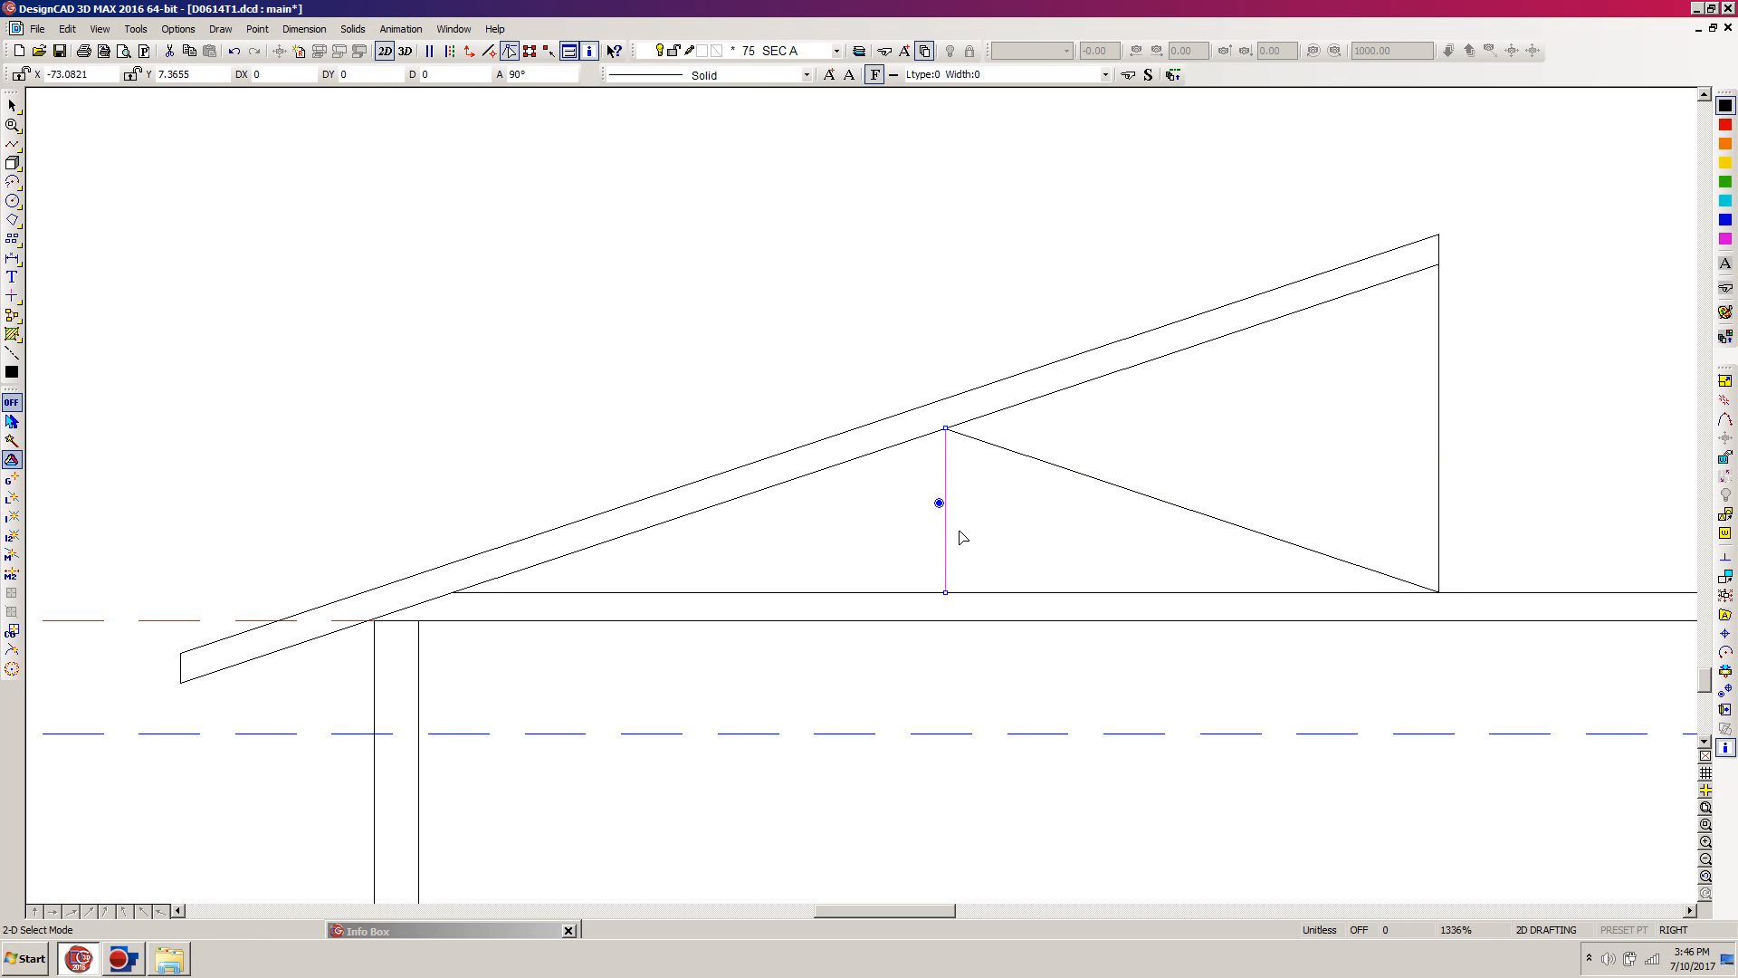
pyautogui.keyDown('shift'); pyautogui.click(1116, 492); pyautogui.keyUp('shift')
pyautogui.keyDown('shift'); pyautogui.click(1440, 477); pyautogui.keyUp('shift')
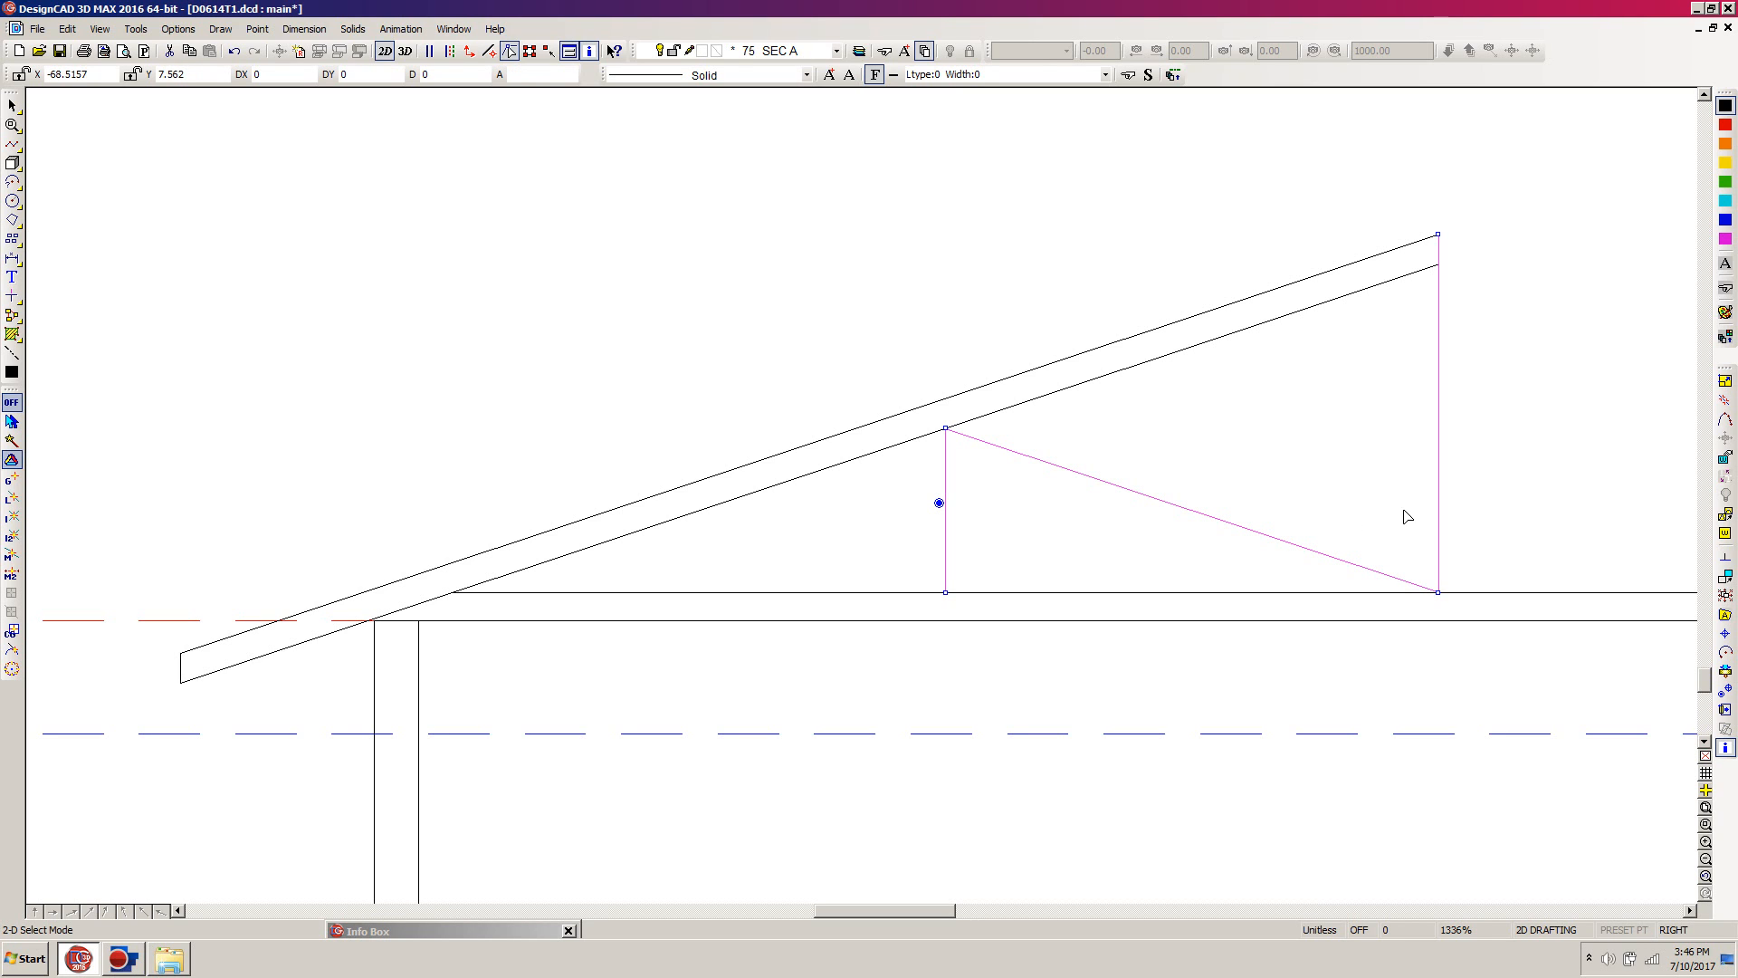
pyautogui.click(1467, 503)
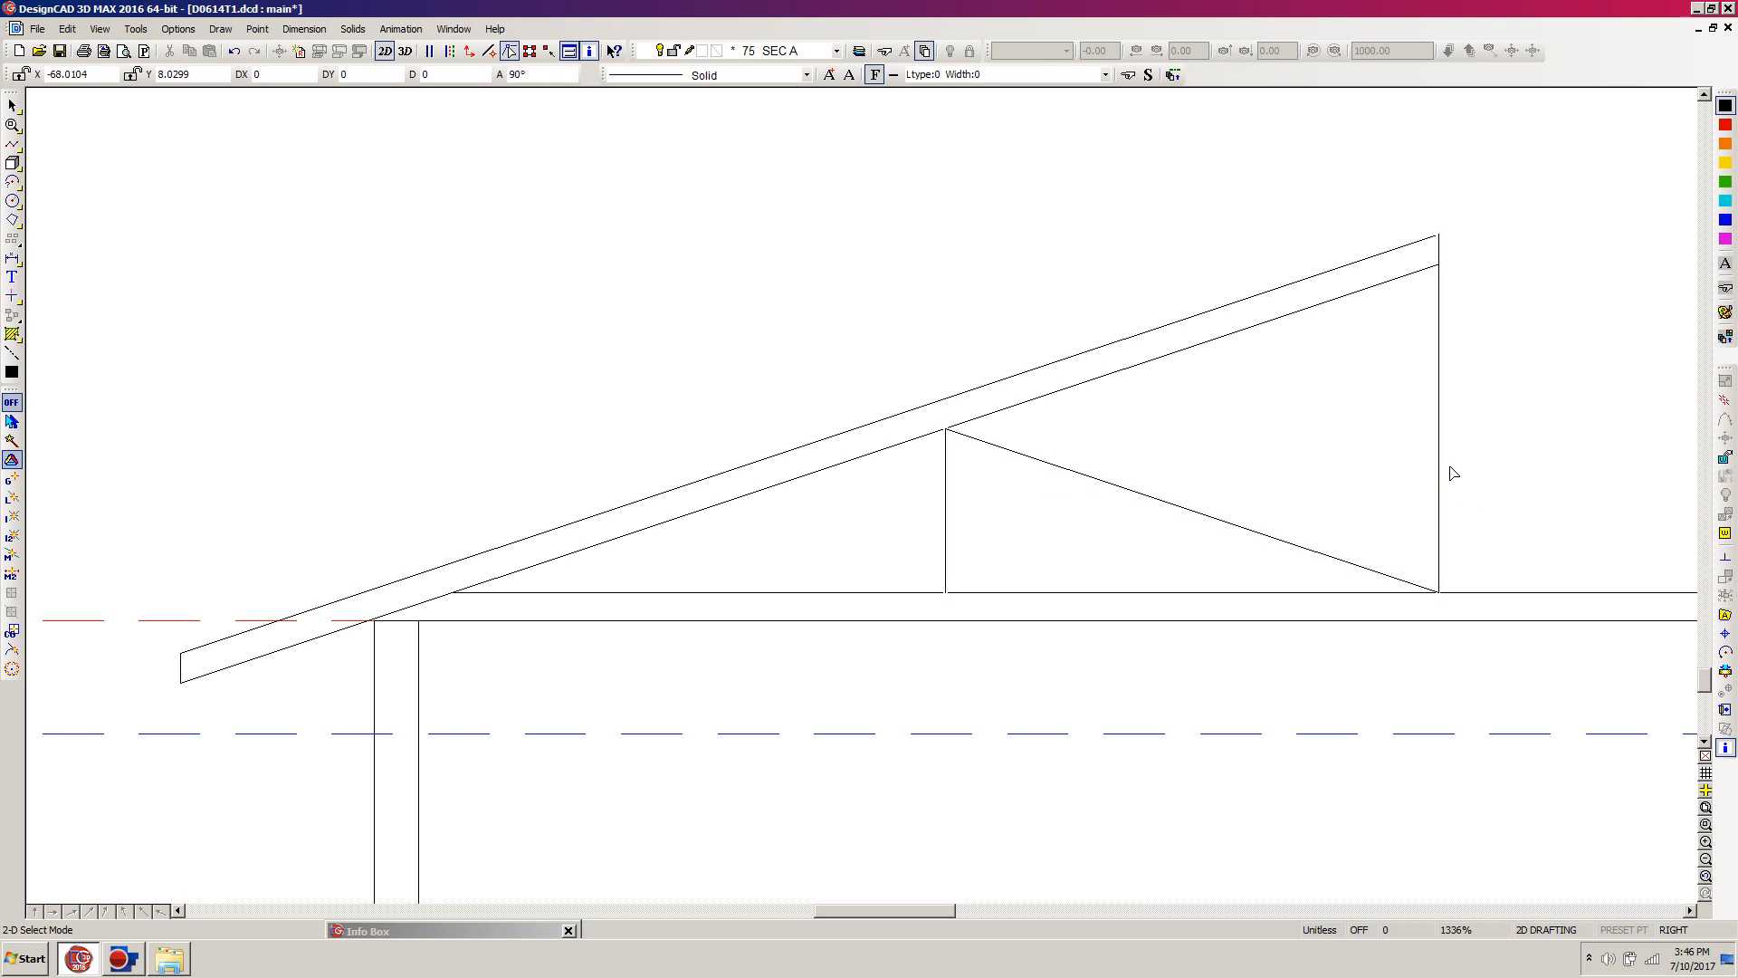
pyautogui.click(1447, 467)
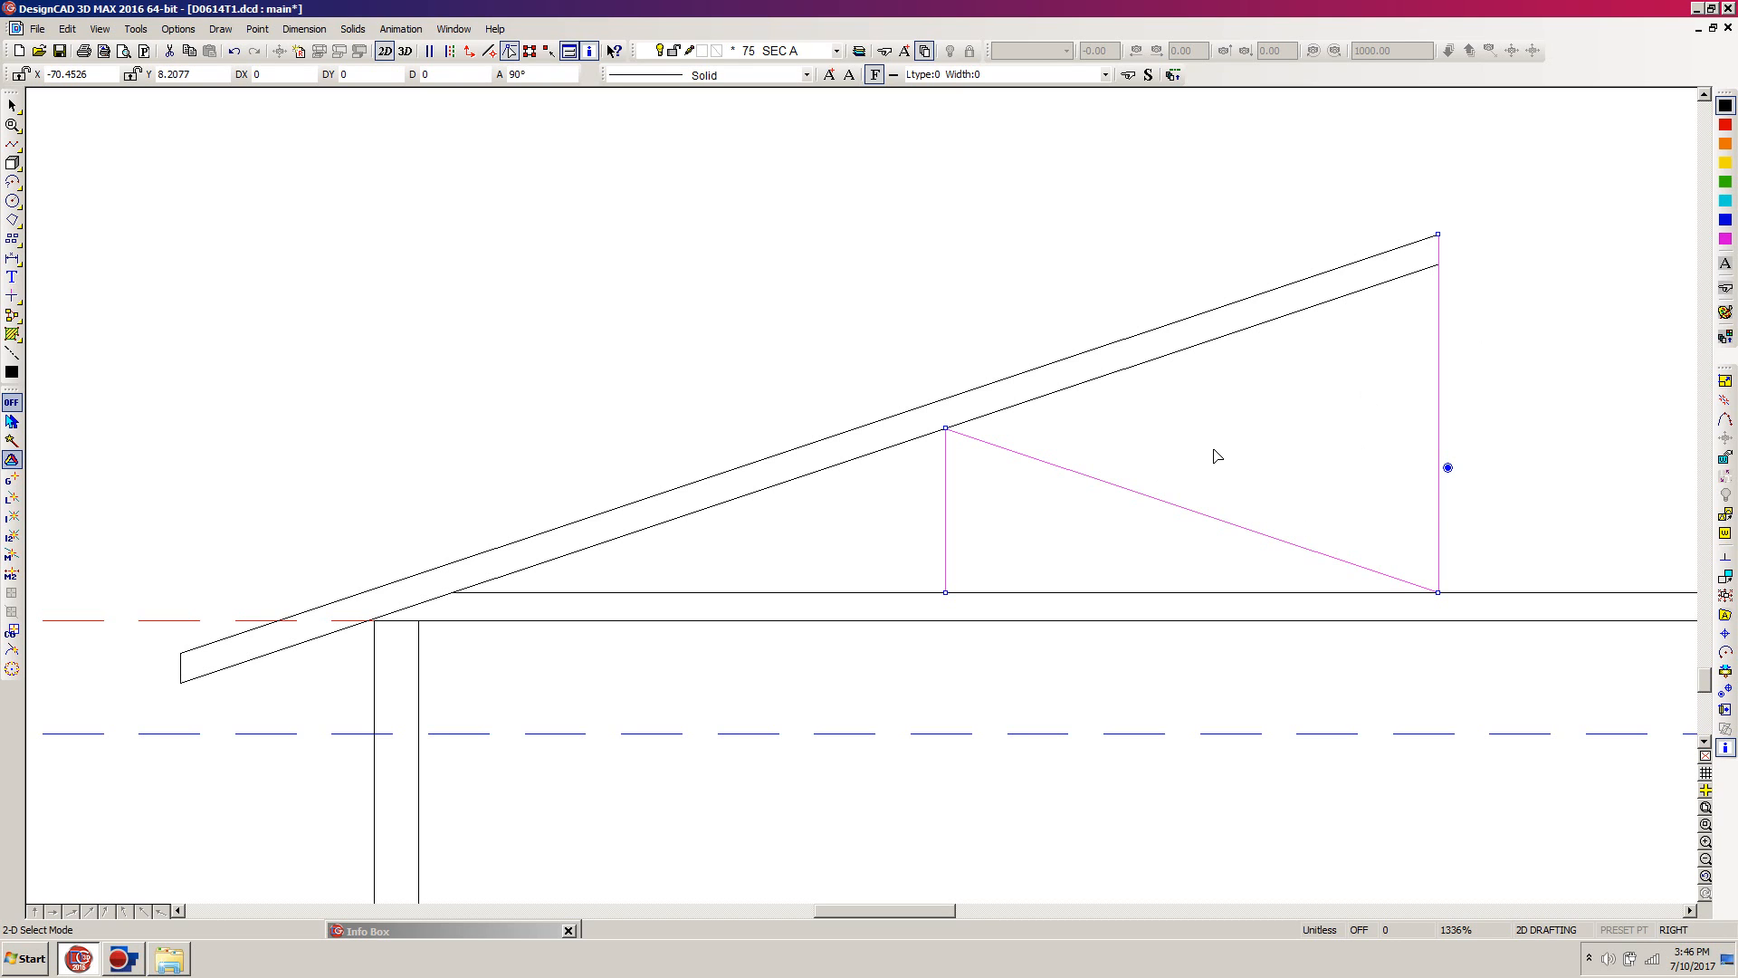
pyautogui.press('p')
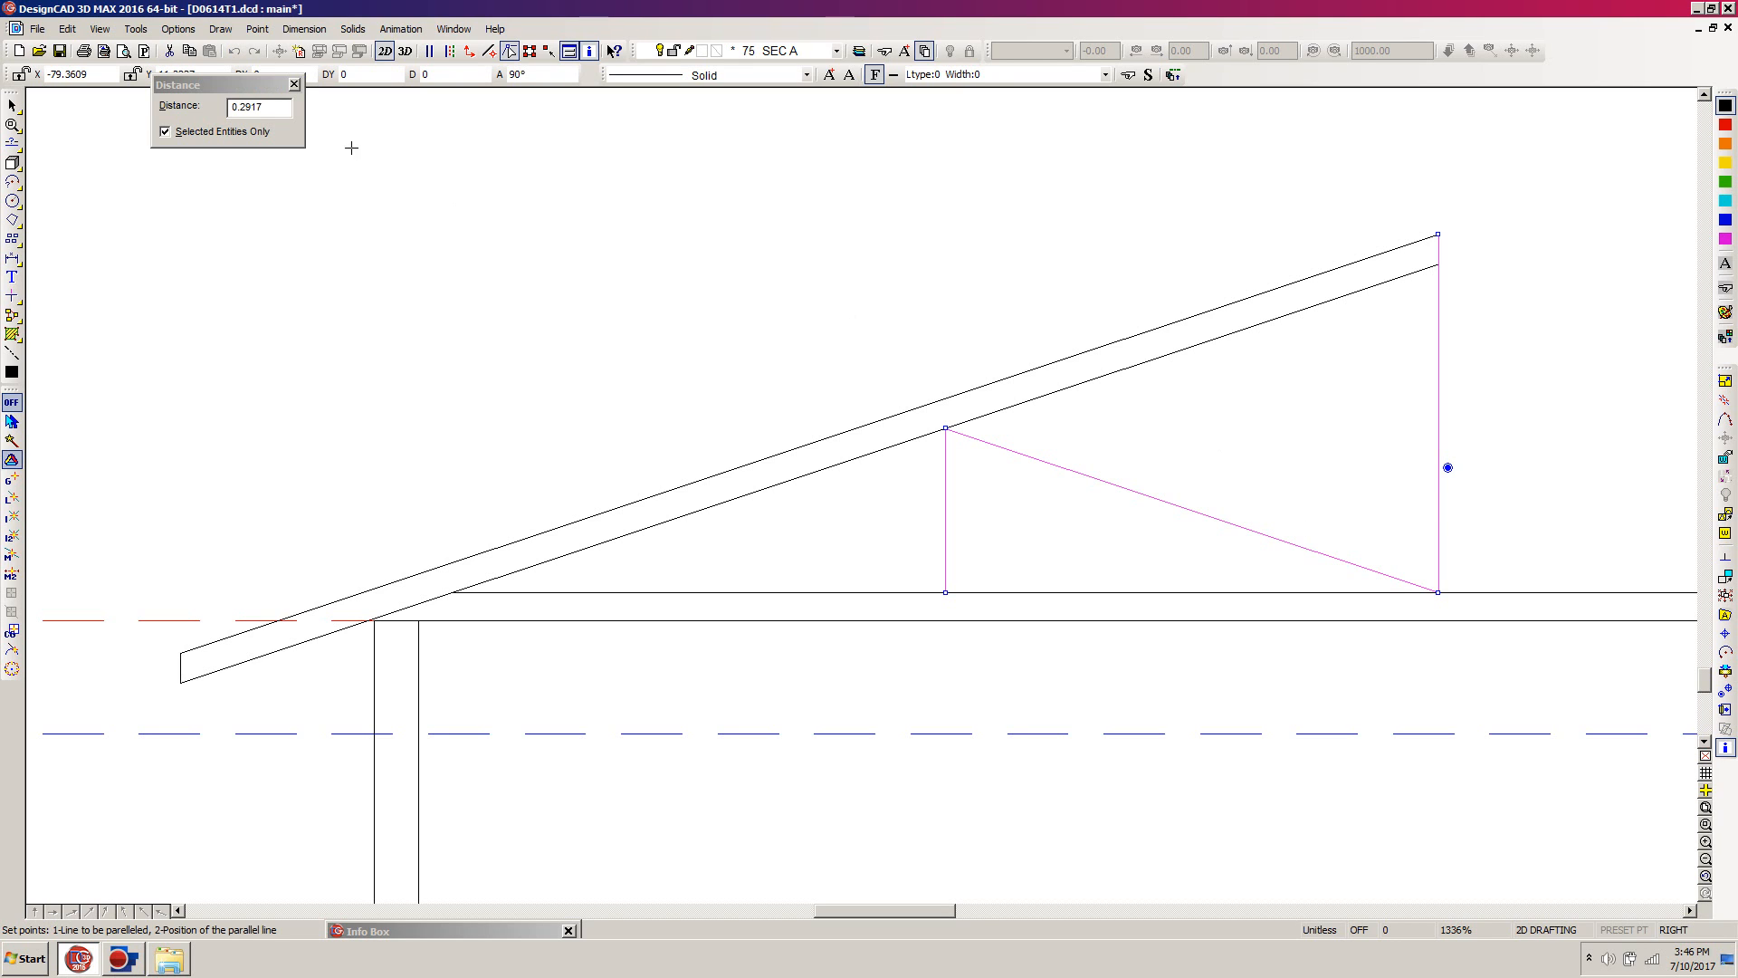
pyautogui.click(305, 116)
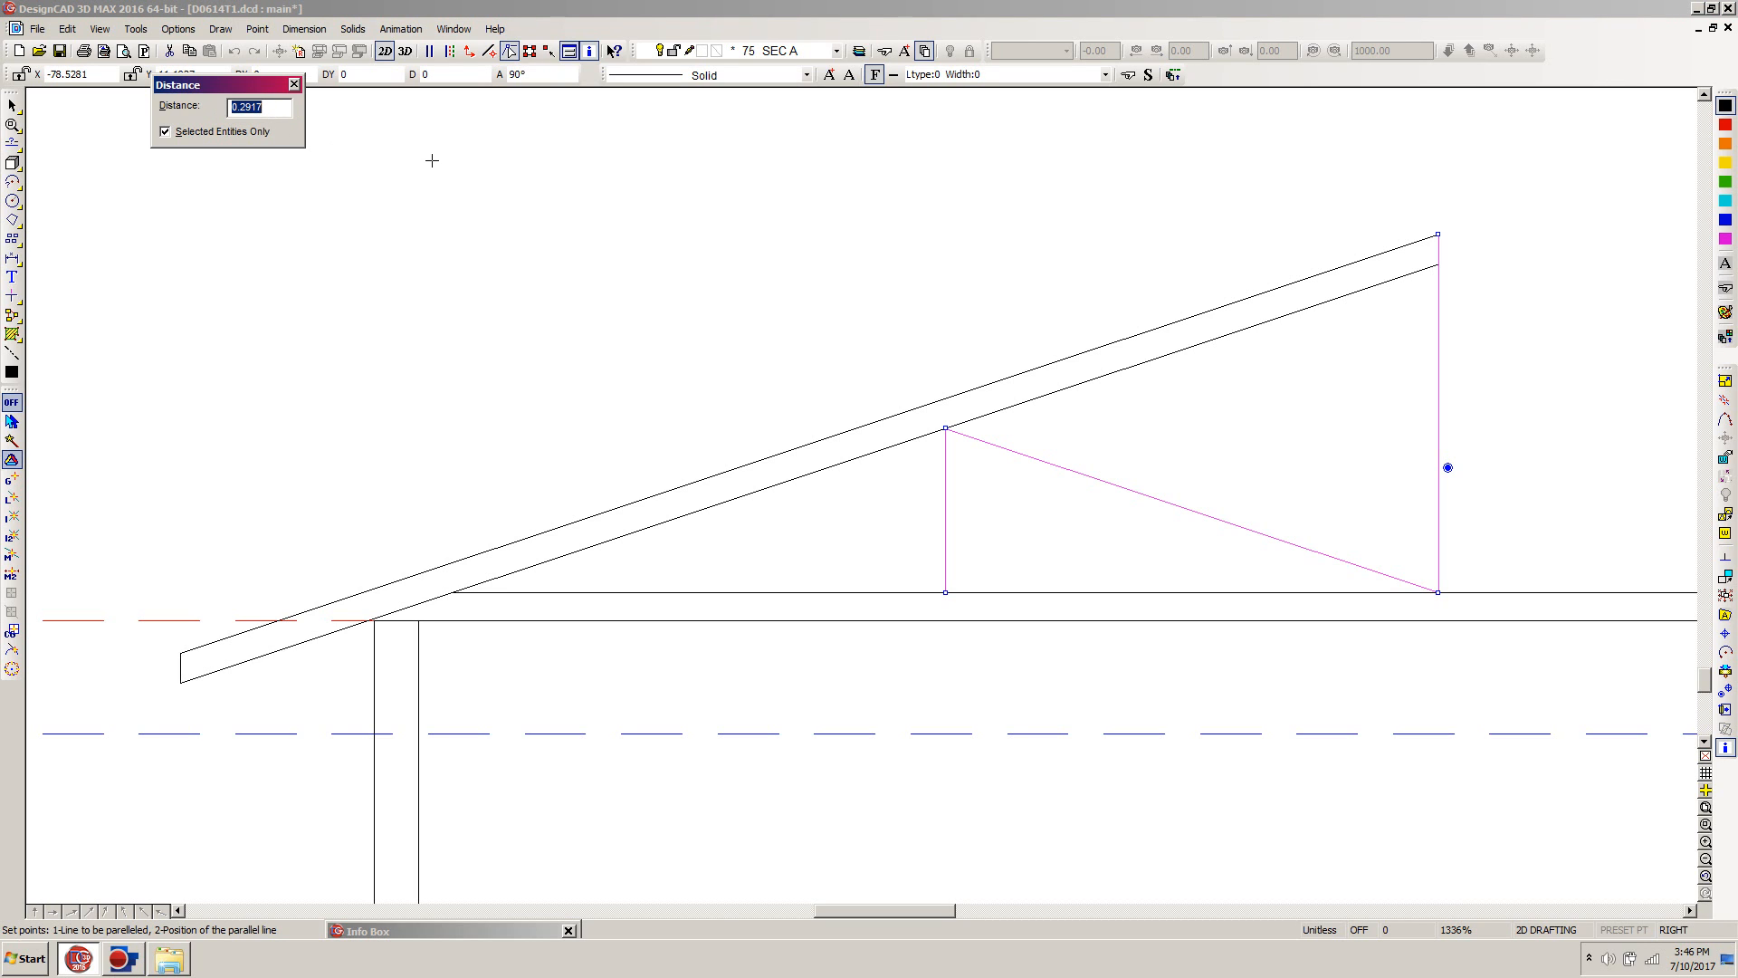
pyautogui.write('1.75"')
pyautogui.press('Return')
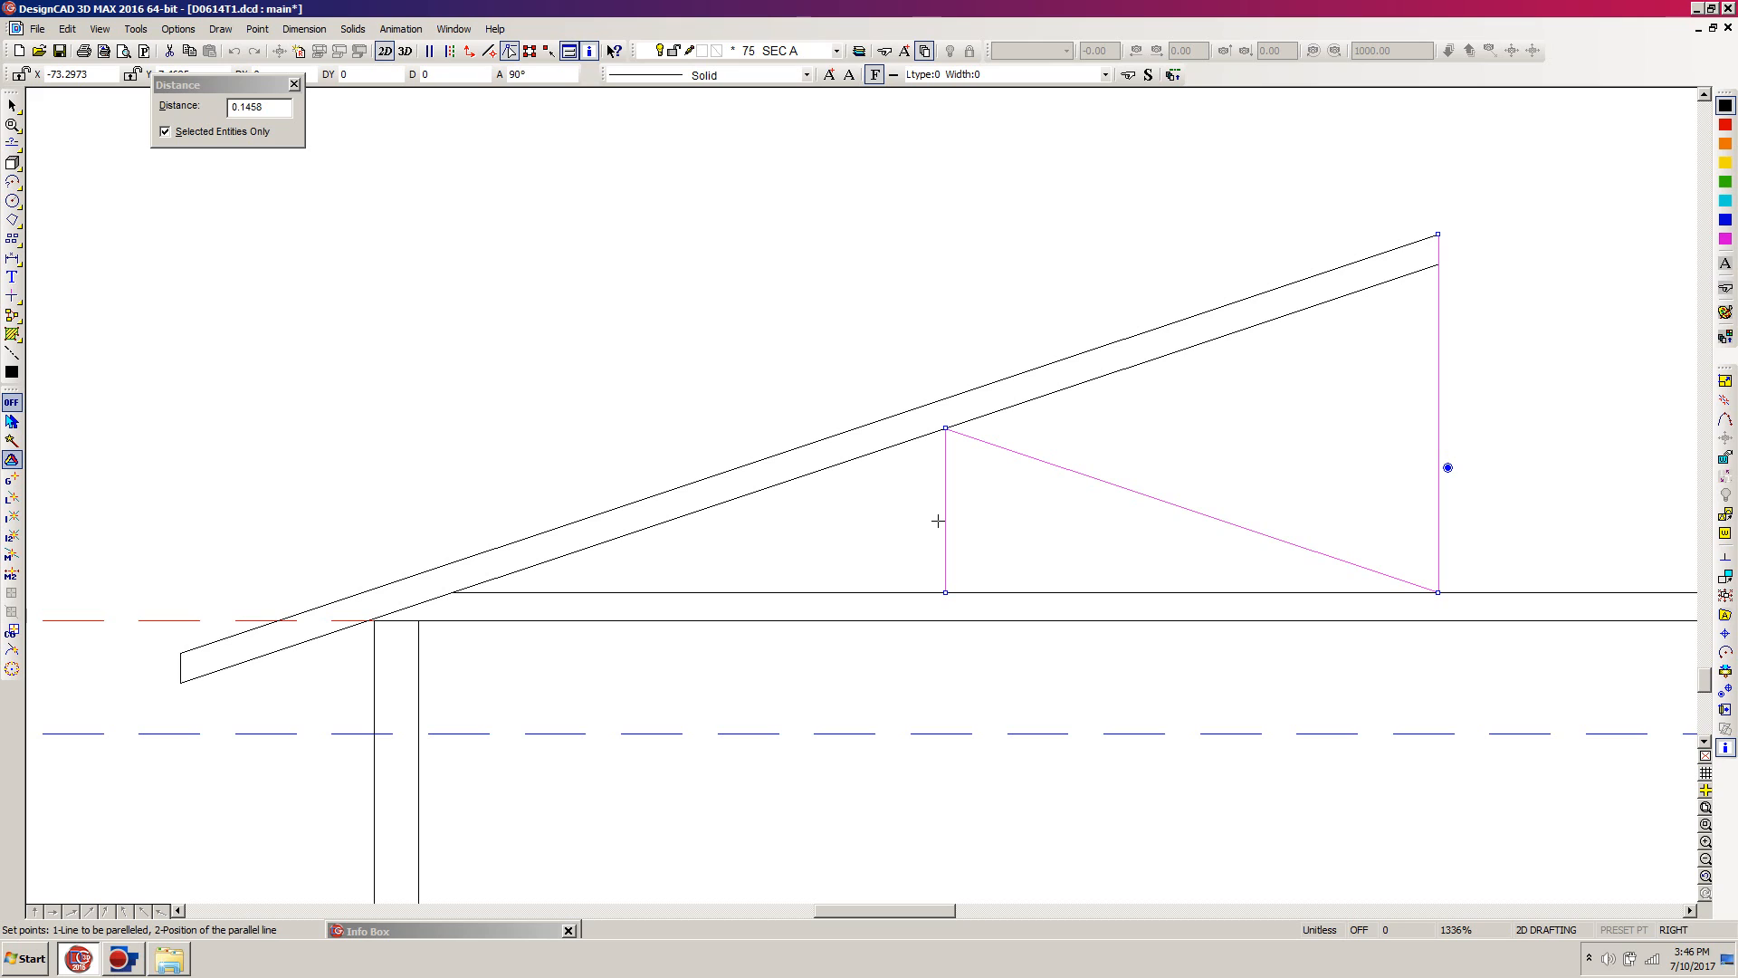
pyautogui.click(938, 520)
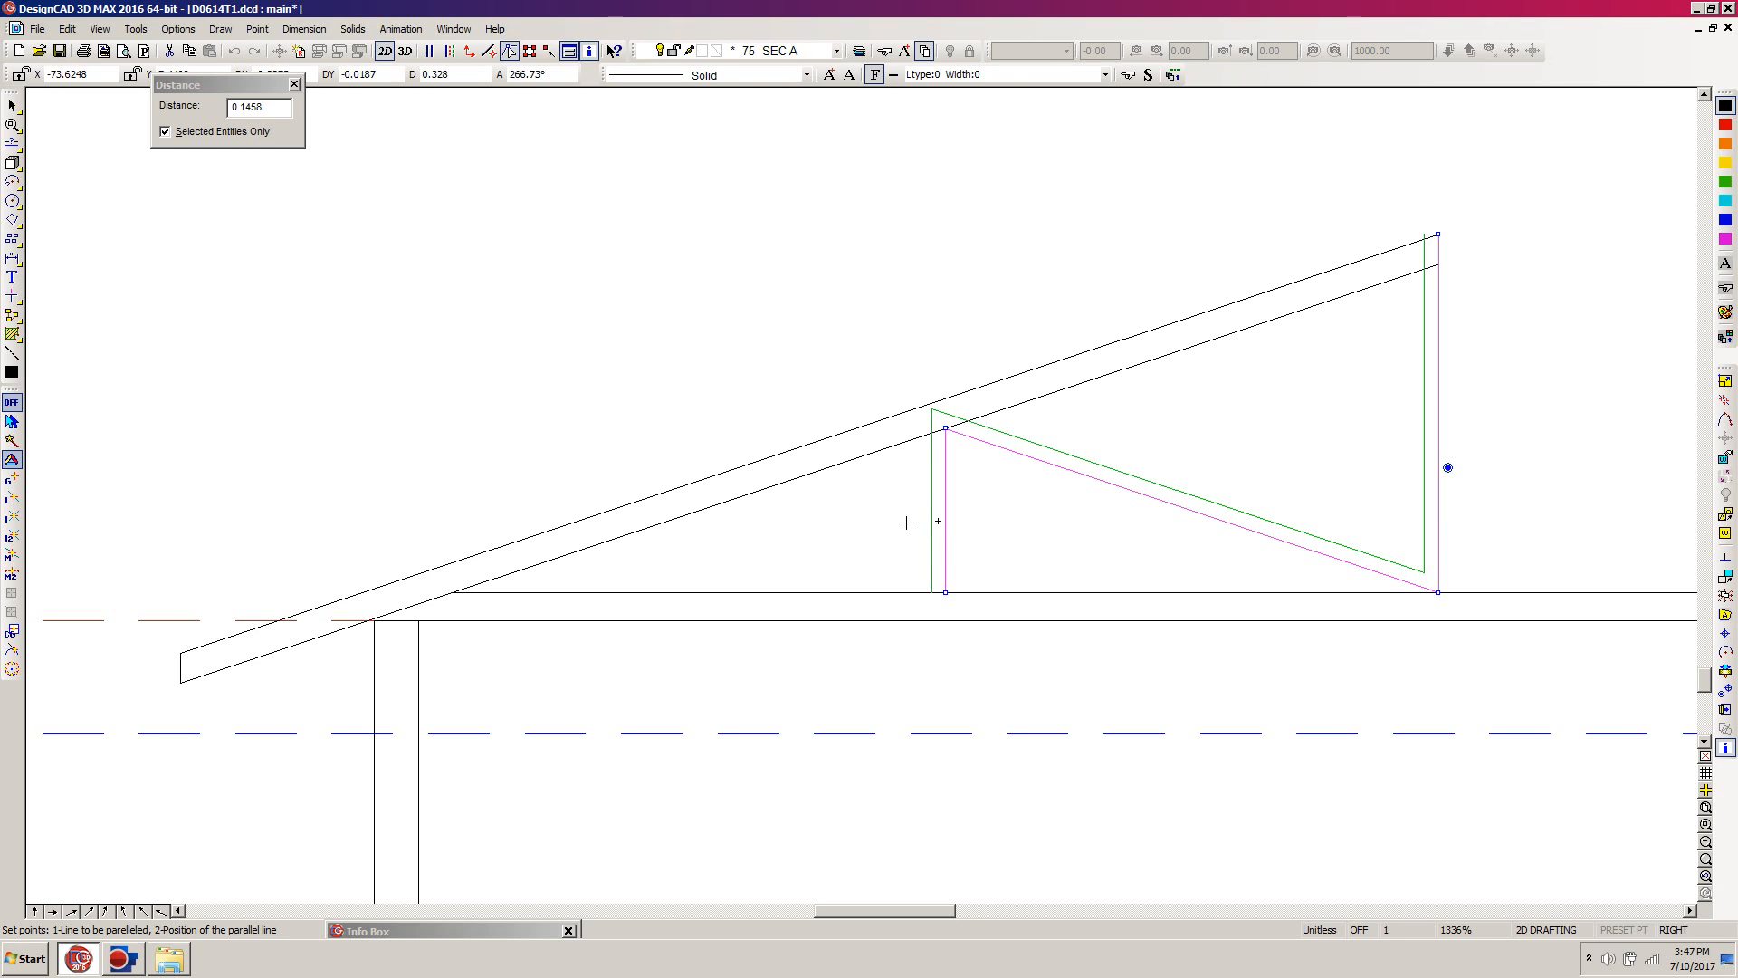
pyautogui.click(906, 522)
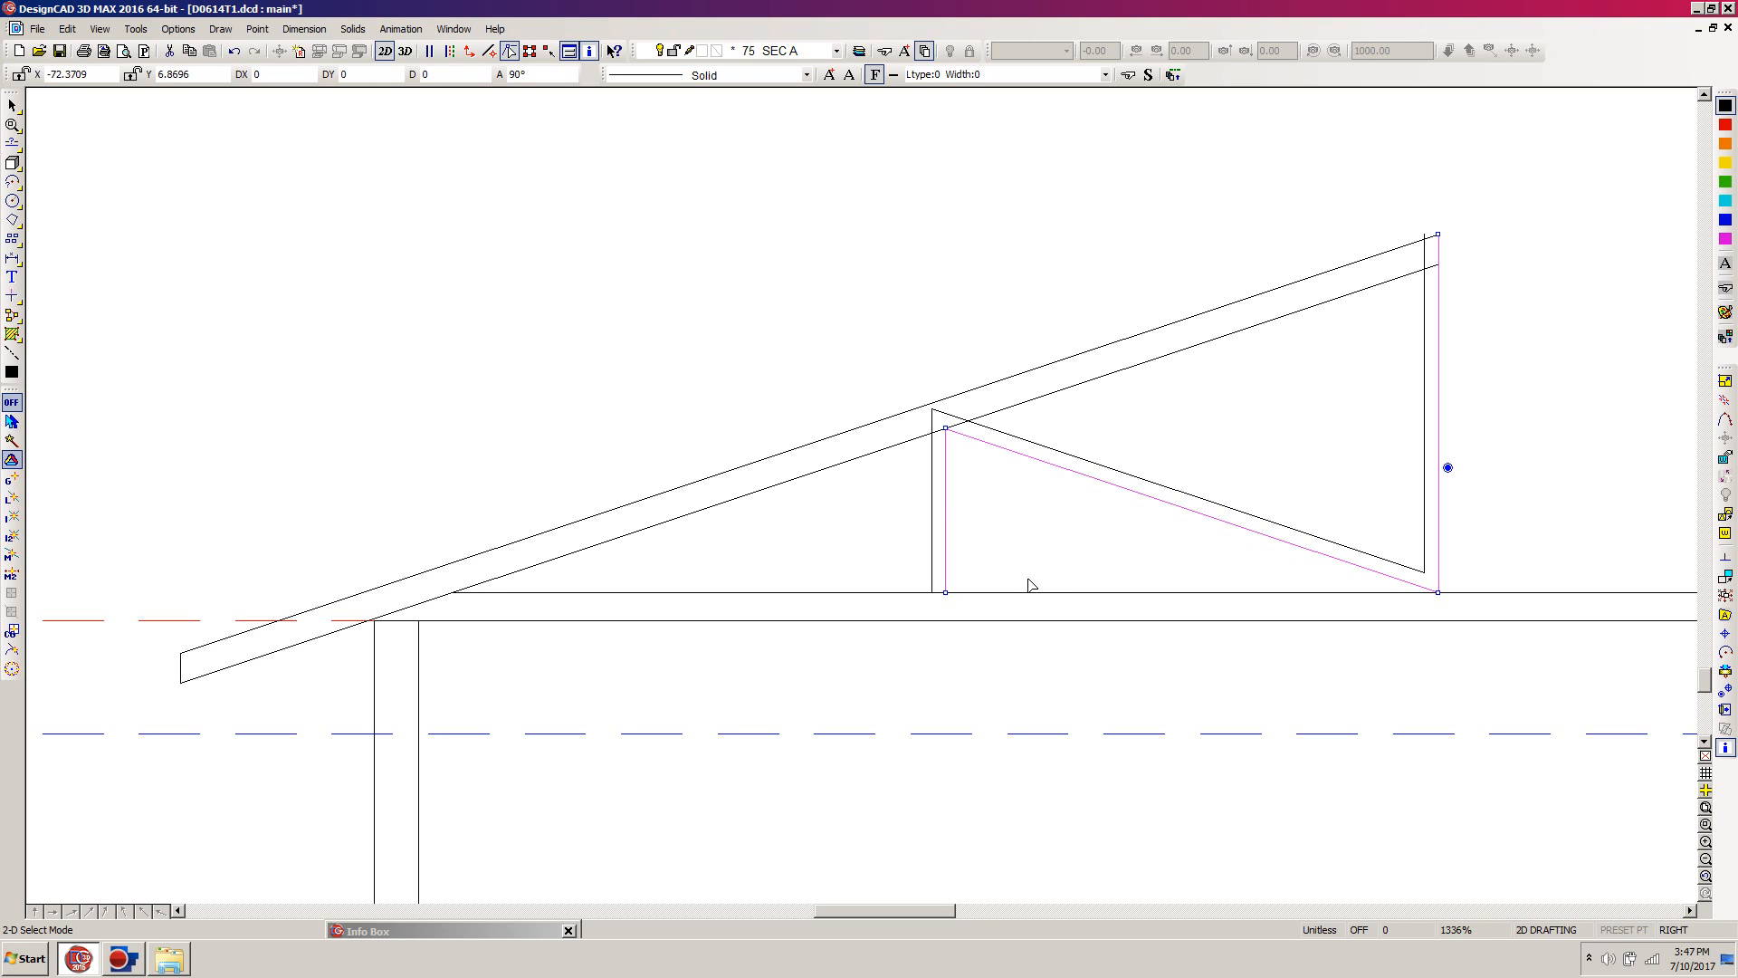
# Step: Create matching parallel copies on the opposite side at the same distance, and delete the three original centre lines
pyautogui.press('p')
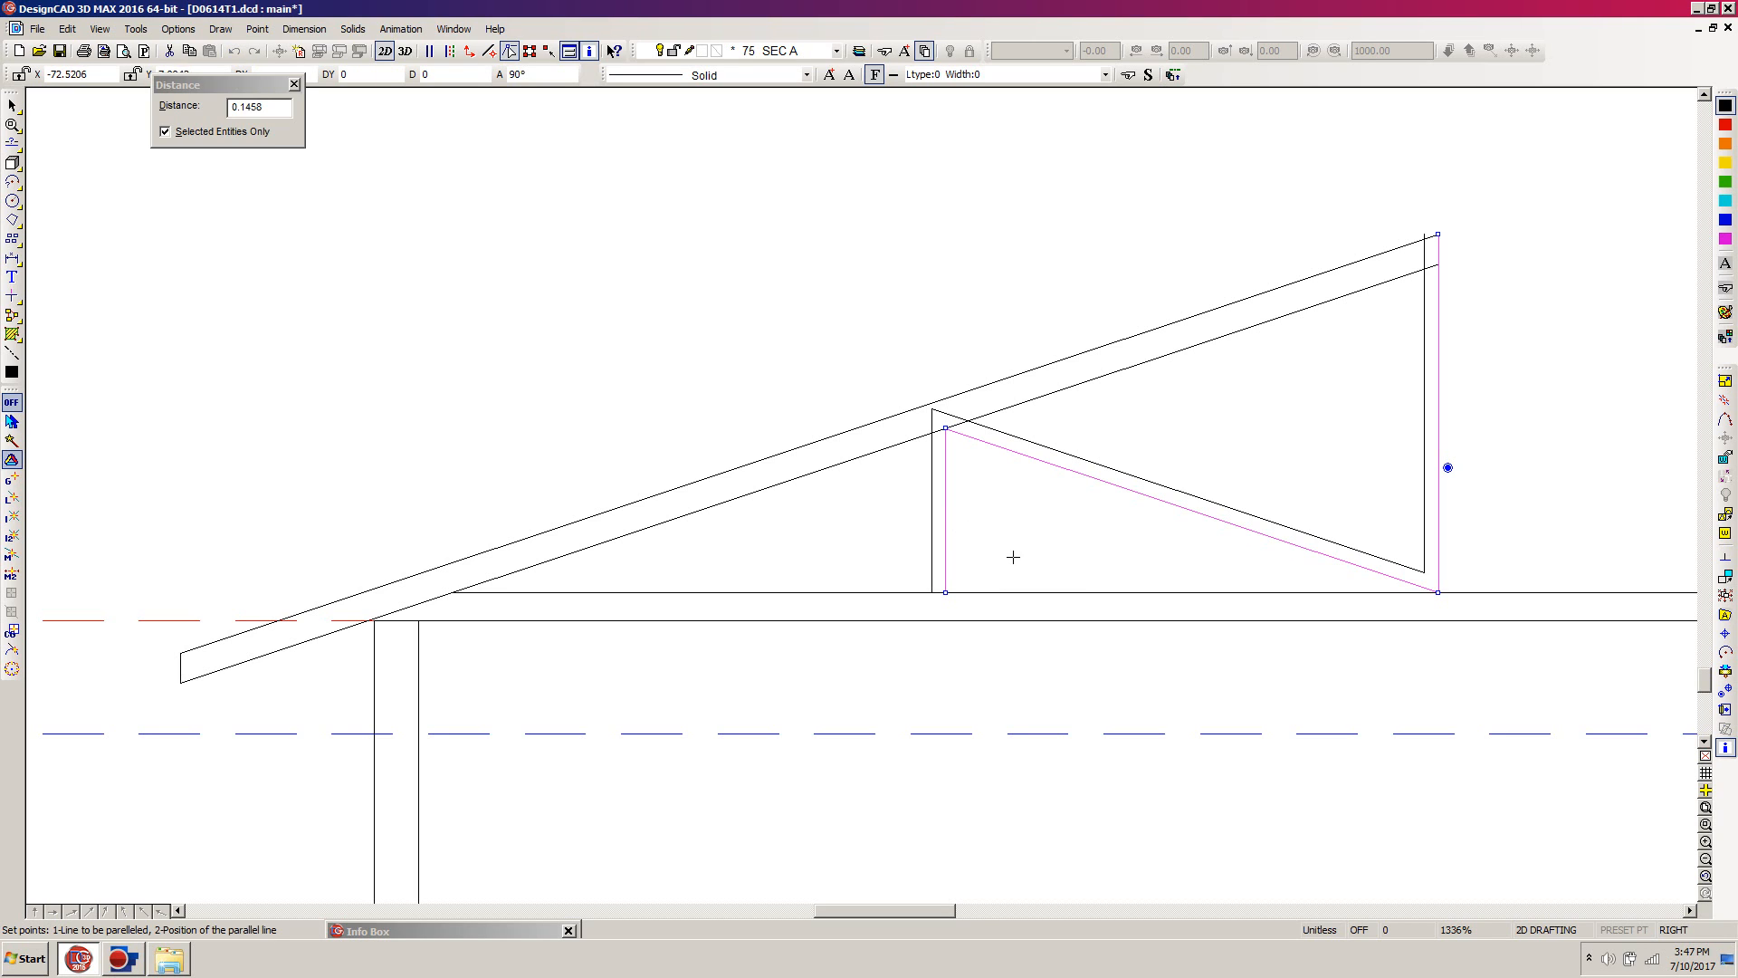
pyautogui.click(952, 533)
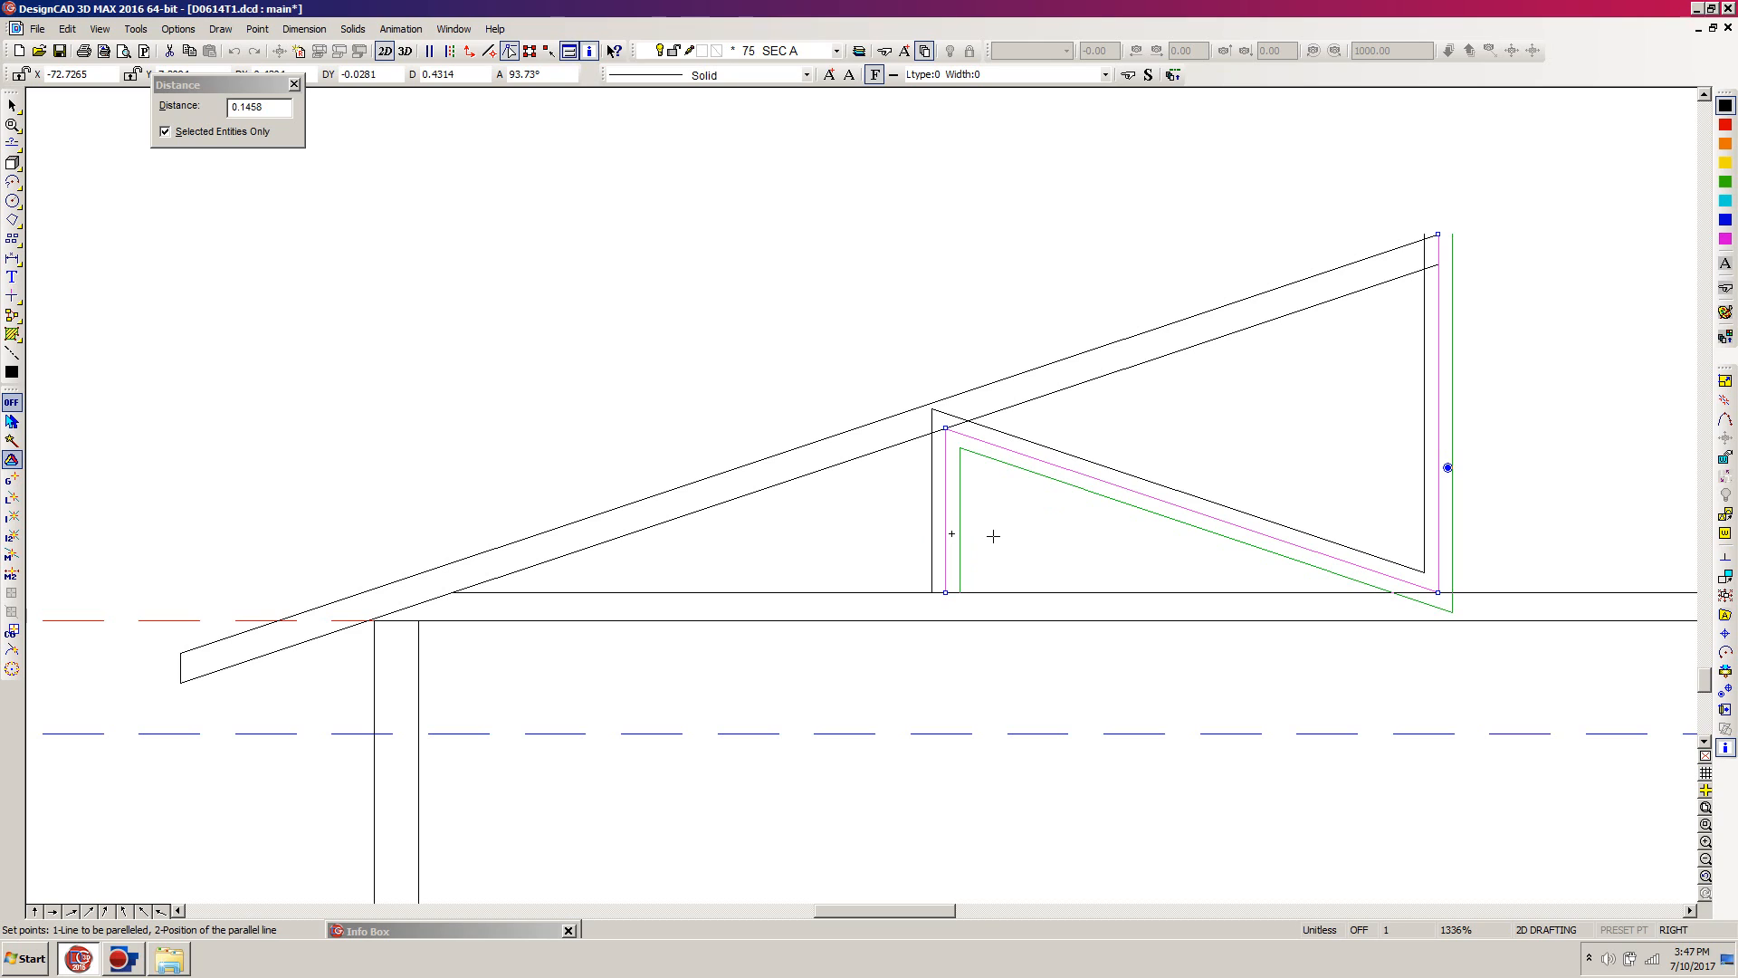
pyautogui.click(993, 536)
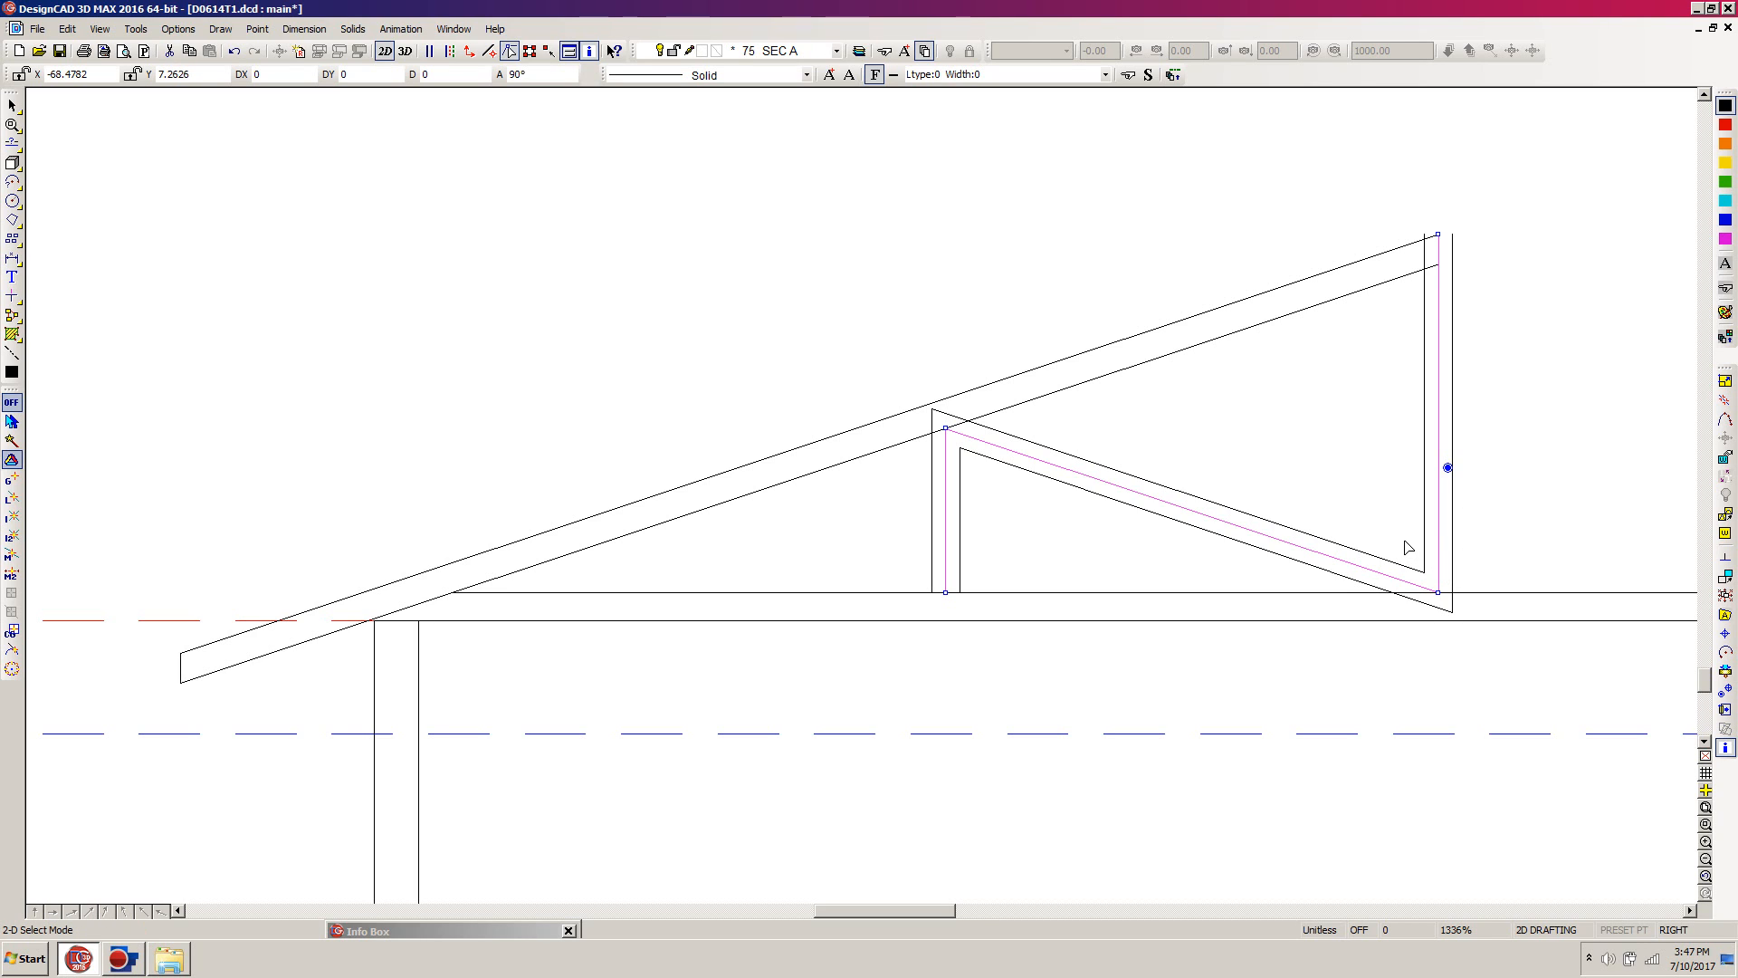
pyautogui.press('Delete')
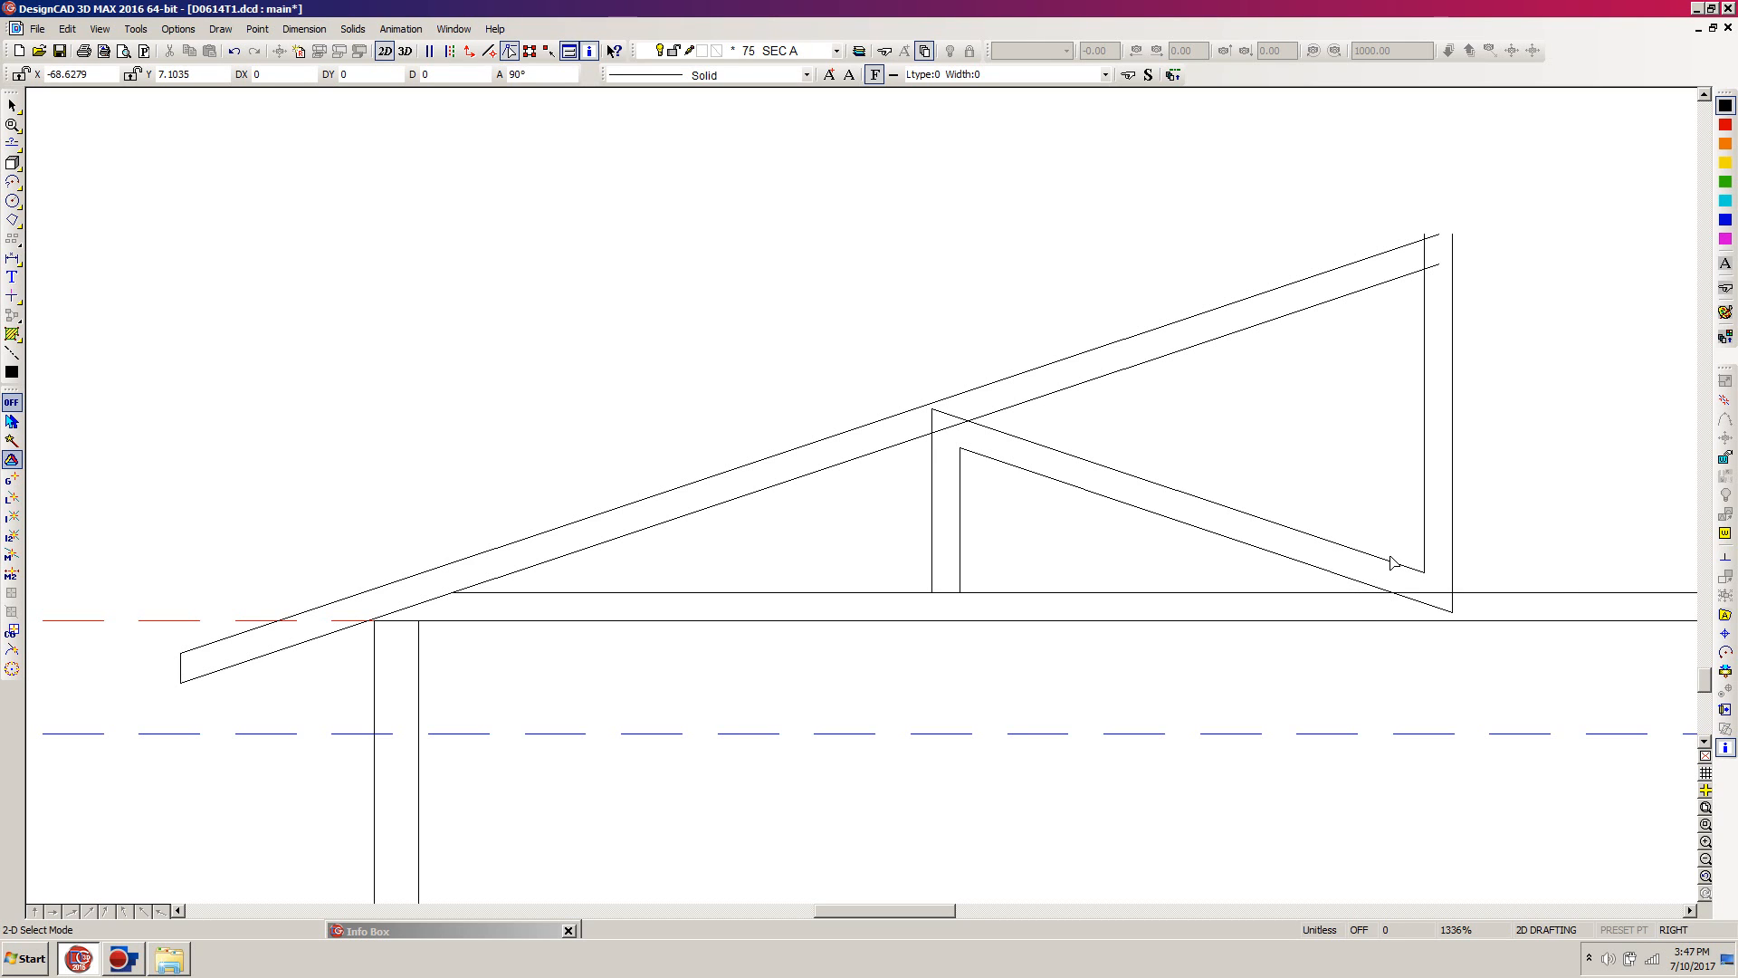
# Step: Try to trim two line pairs to corners: outer left web line with upper diagonal, and lower diagonal with outer ridge line
pyautogui.press('t')
pyautogui.click(930, 449)
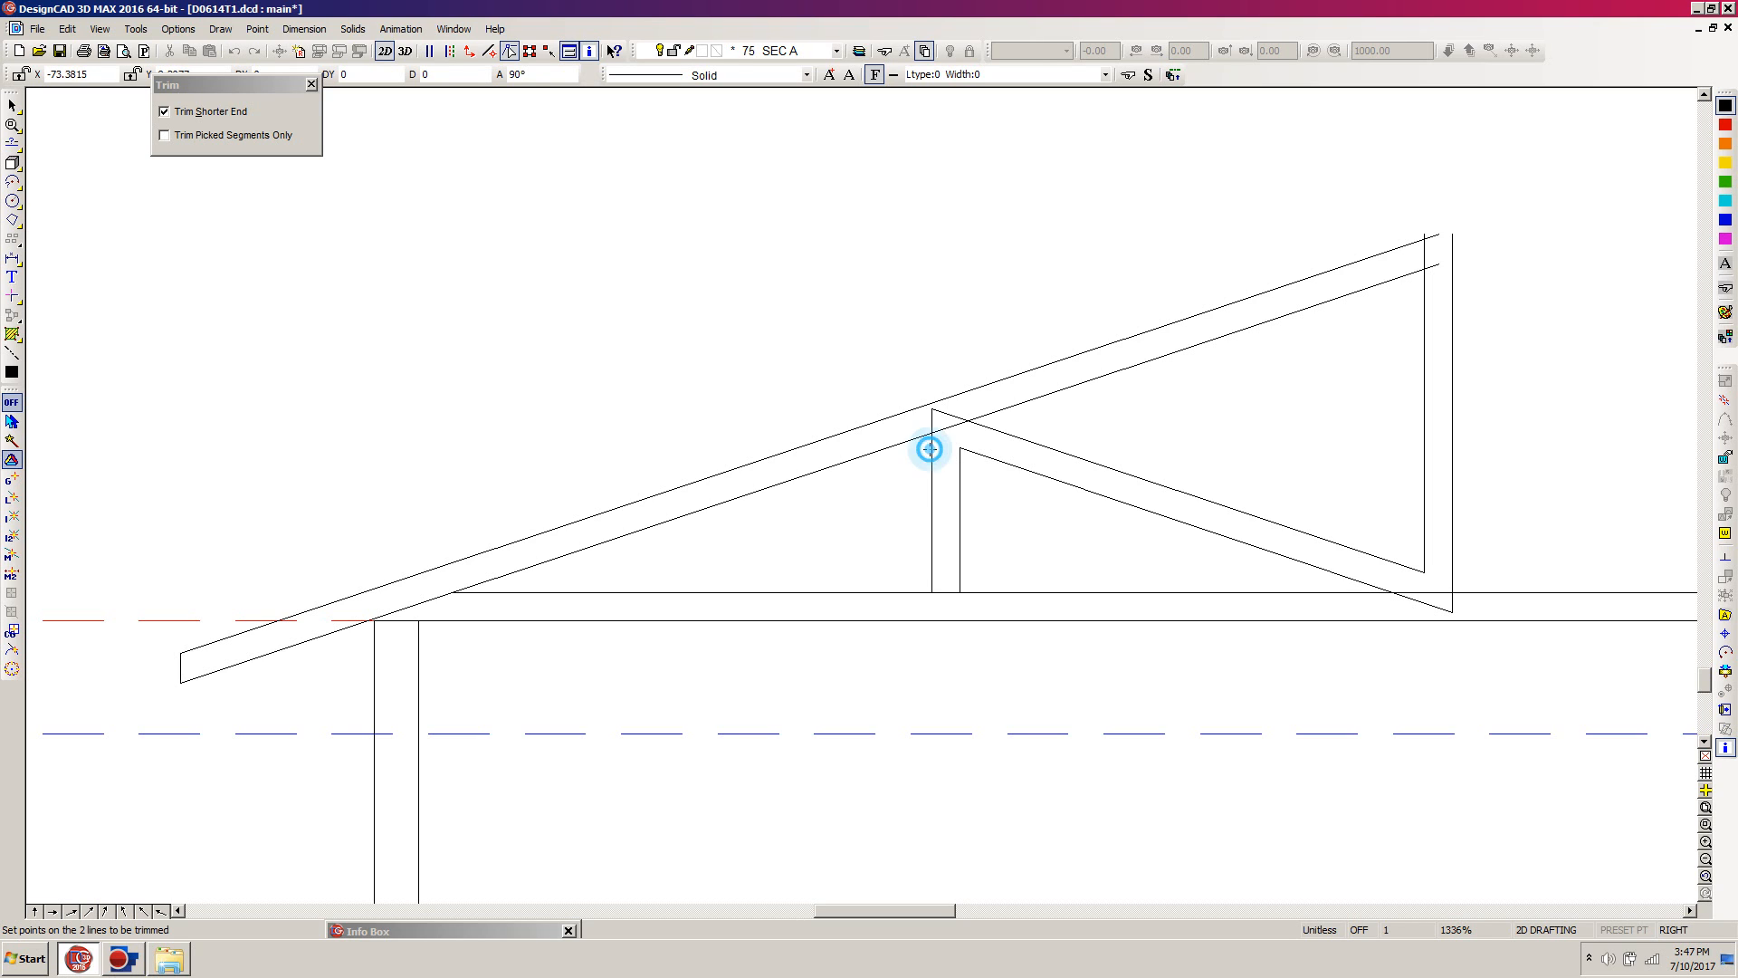
pyautogui.click(1000, 431)
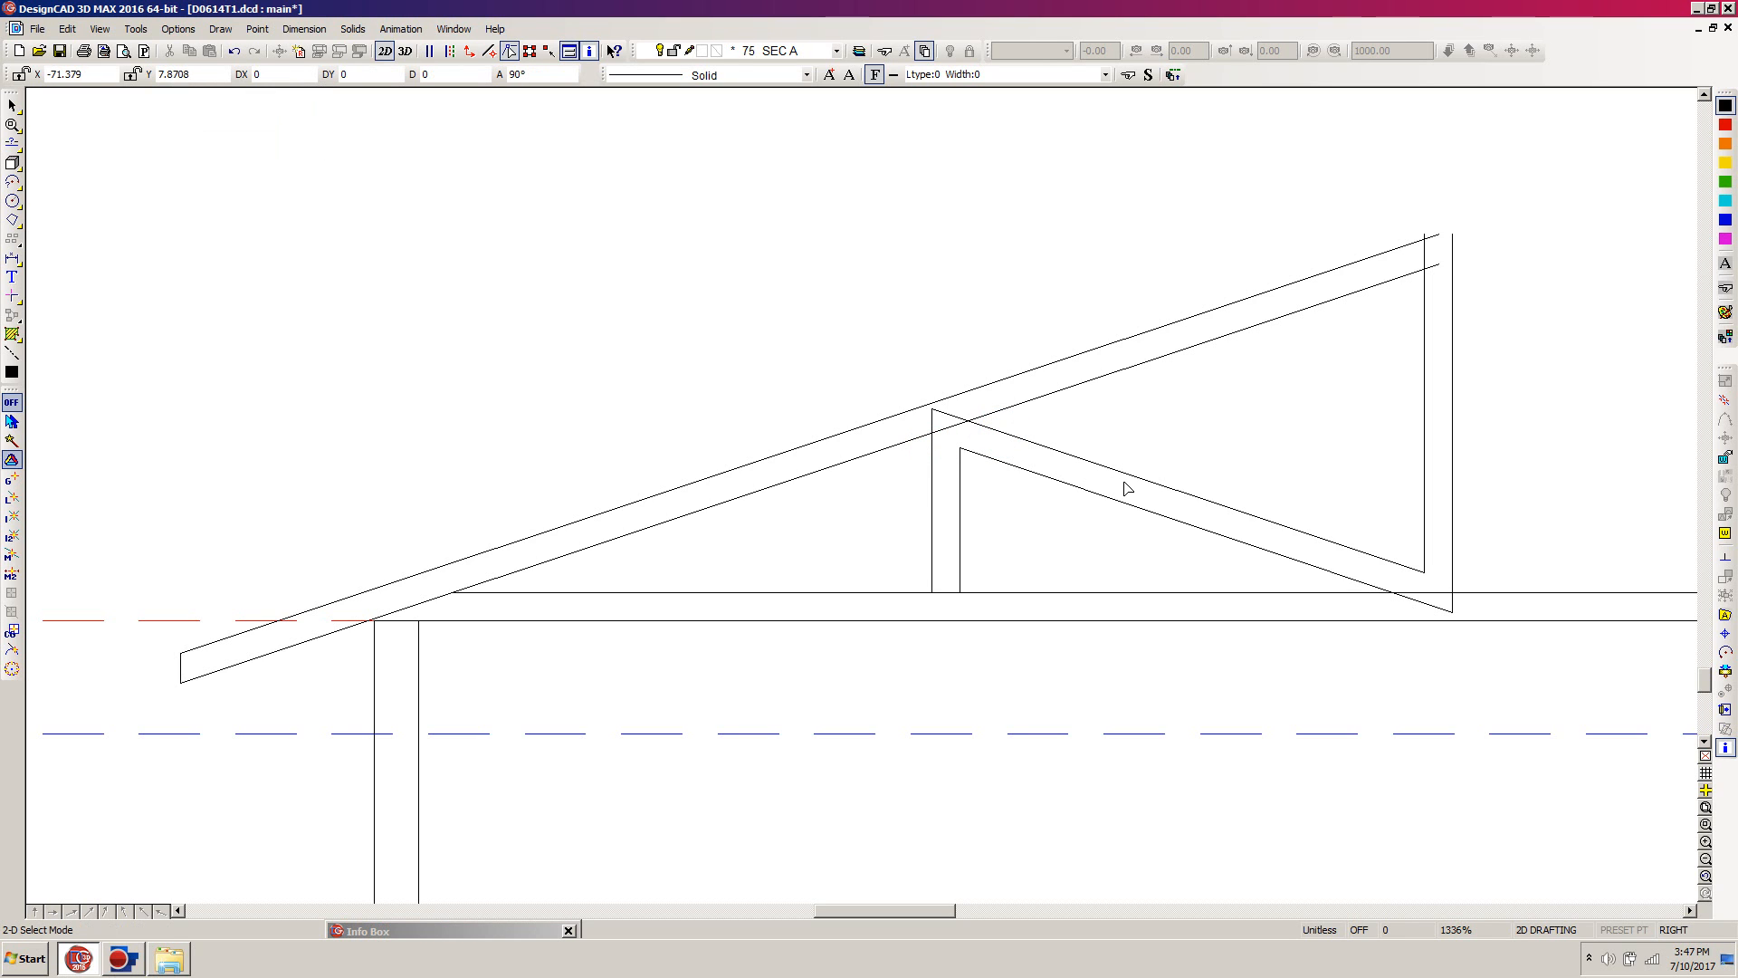
pyautogui.press('t')
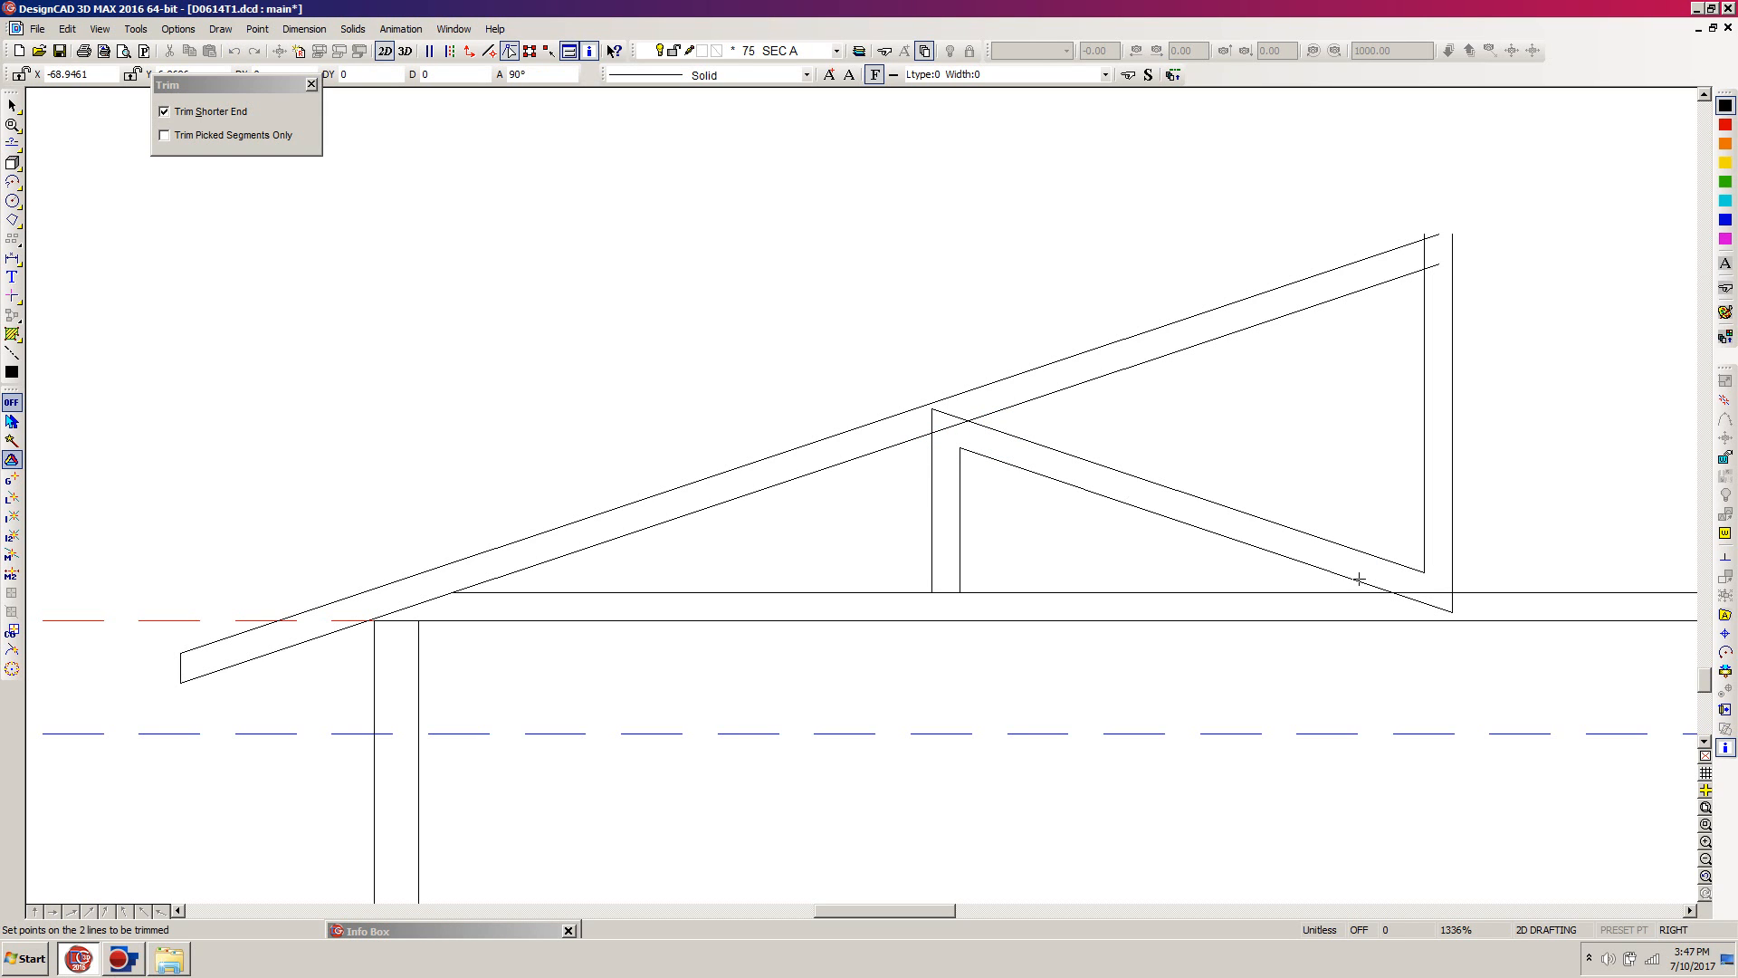
pyautogui.click(1359, 578)
pyautogui.click(1455, 557)
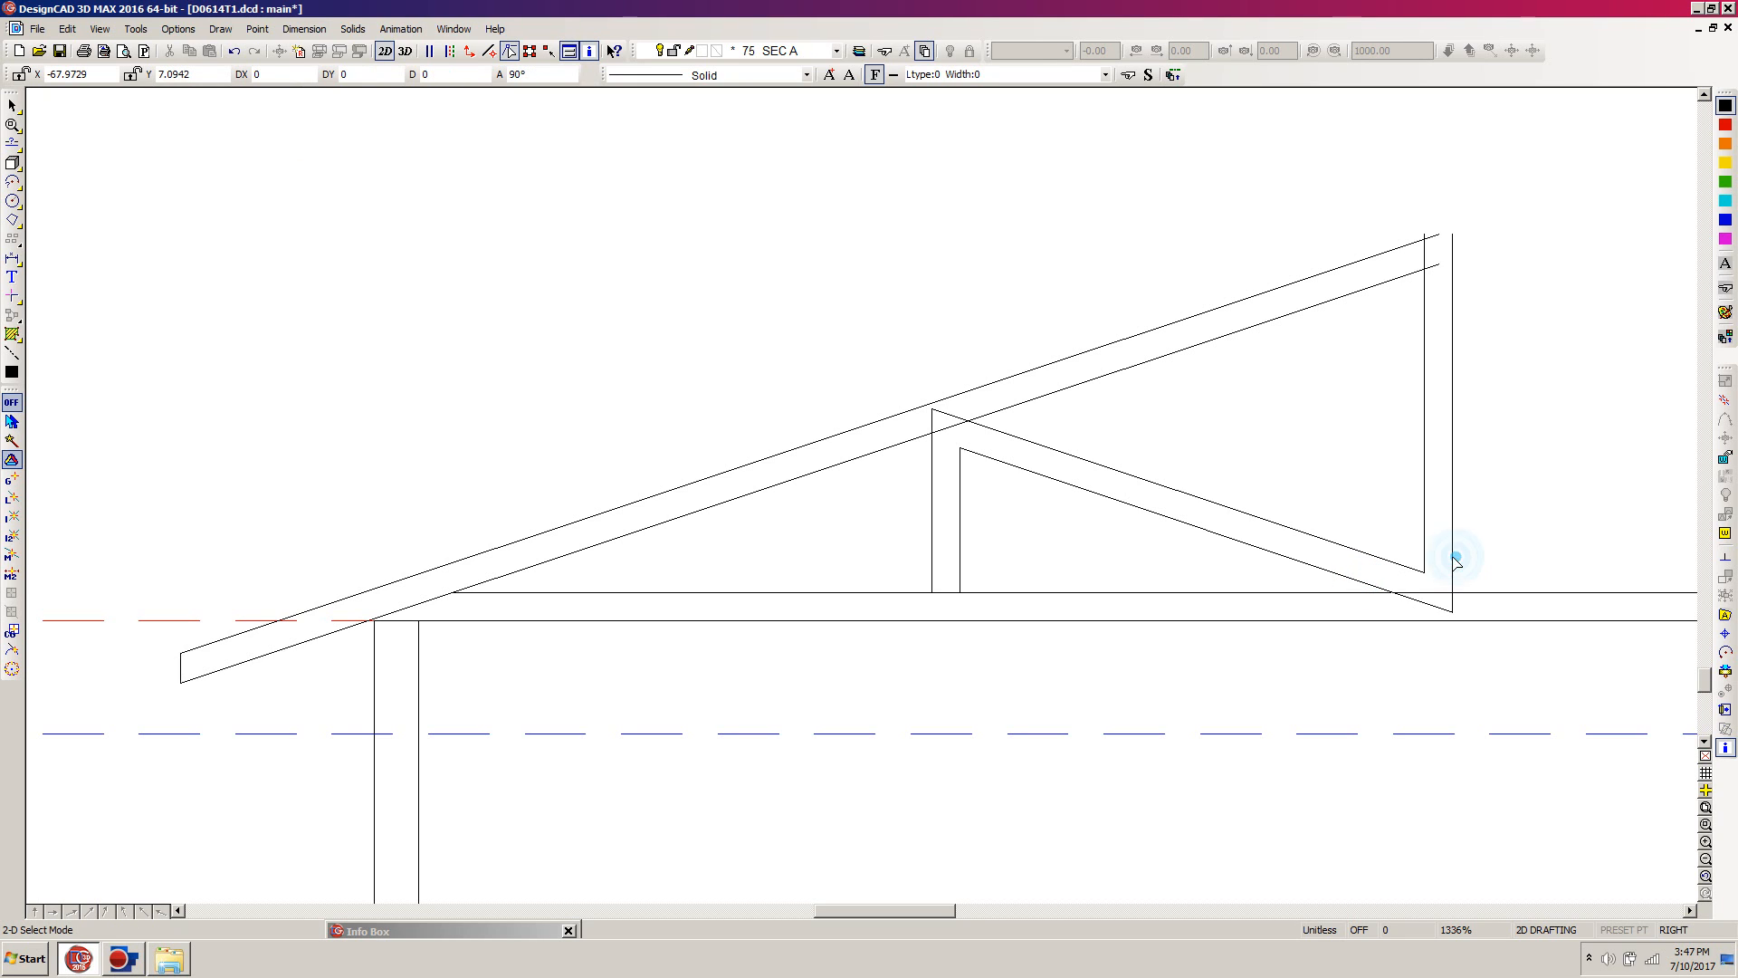
# Step: Trim the left line of the middle vertical web at the lower sloped roof line
pyautogui.press('t')
pyautogui.click(929, 460)
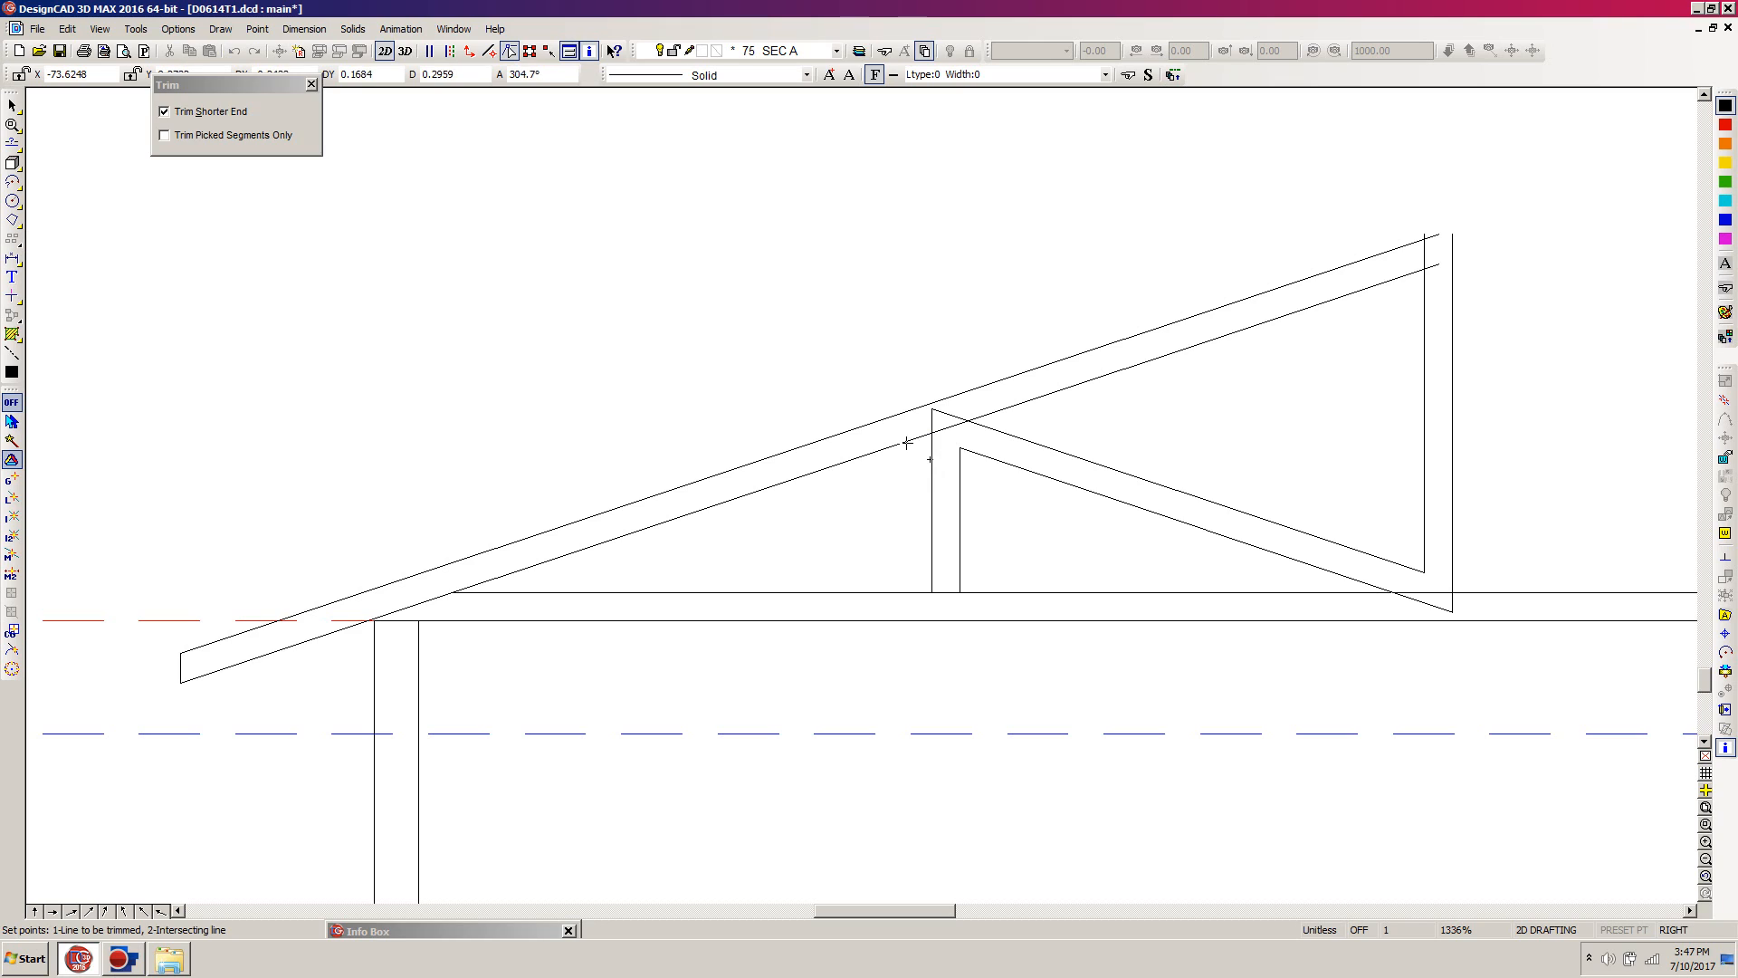
pyautogui.click(906, 443)
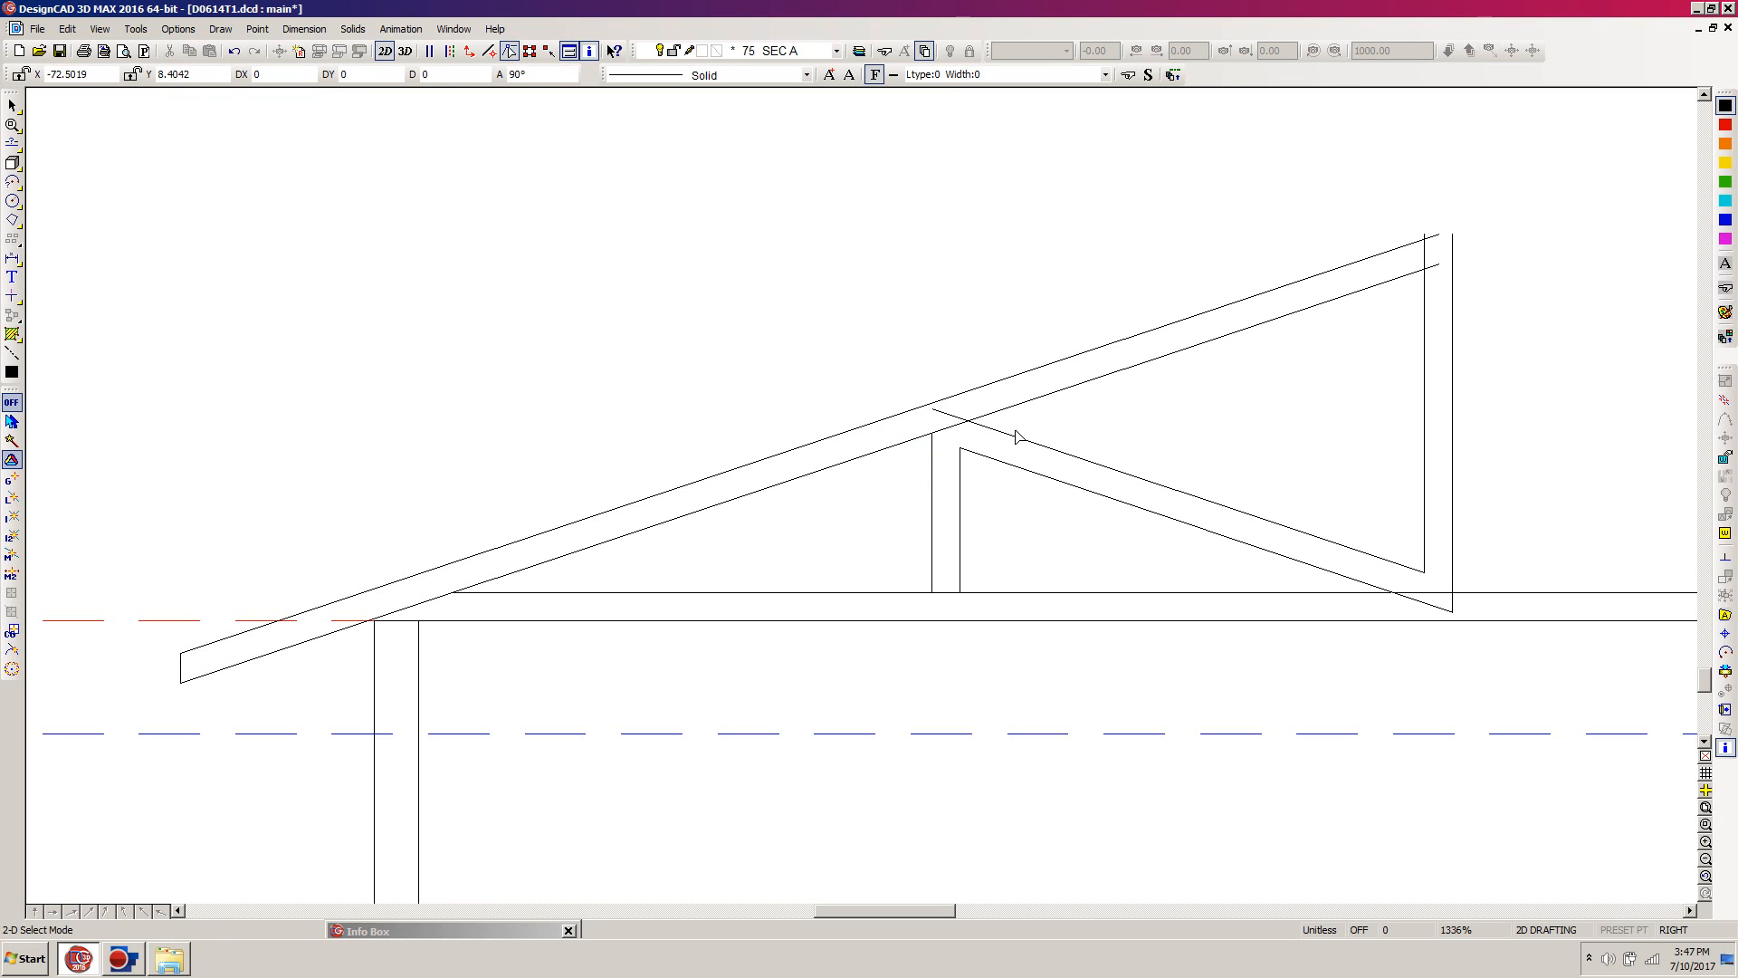
# Step: Trim the diagonal brace's upper line at the lower sloped roof line and its lower line at the bottom chord's top edge
pyautogui.press('t')
pyautogui.click(1000, 433)
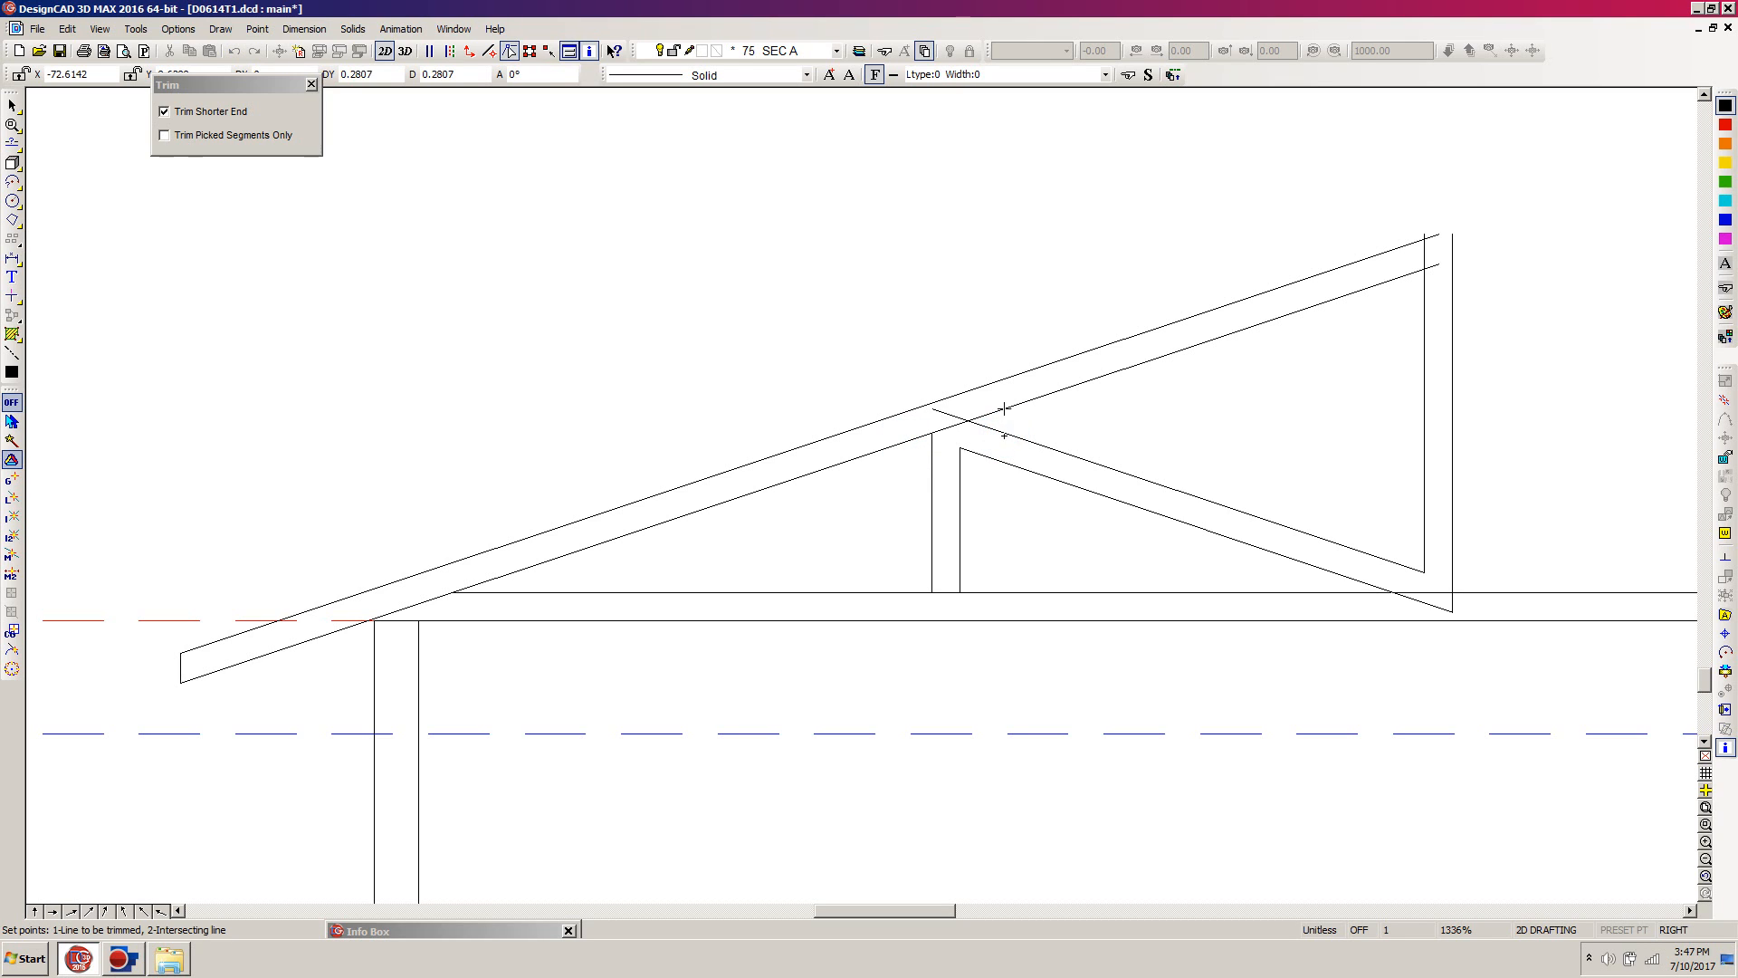
pyautogui.click(1004, 411)
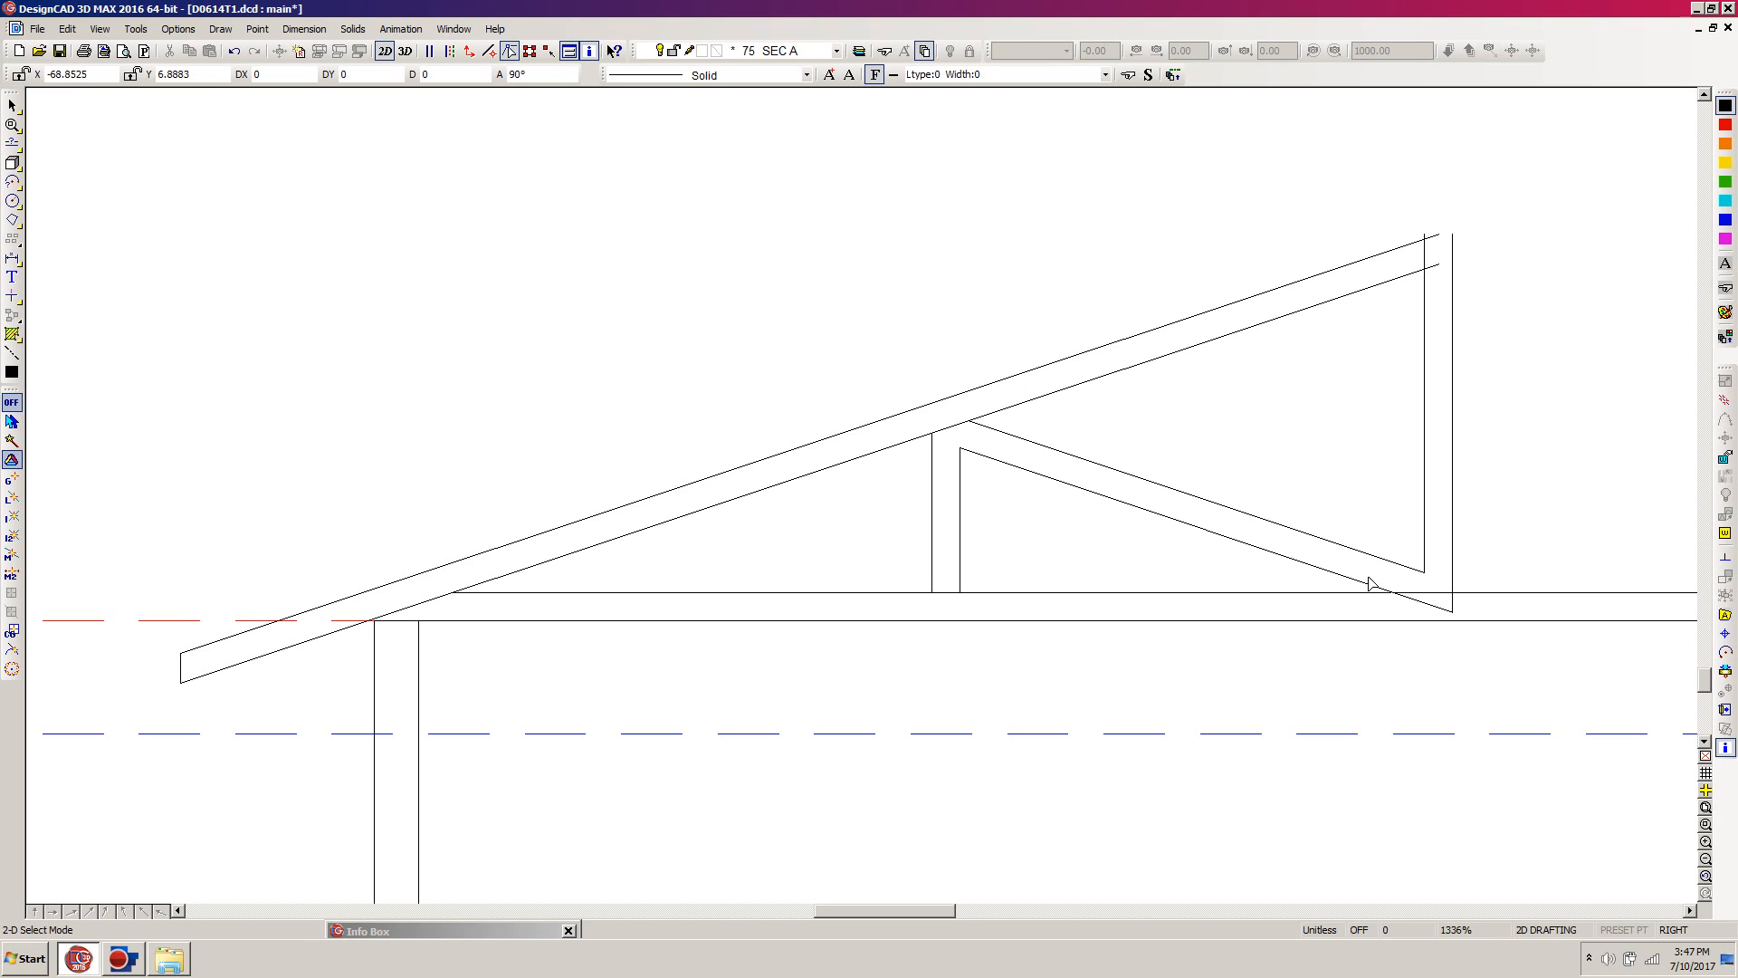
pyautogui.press('t')
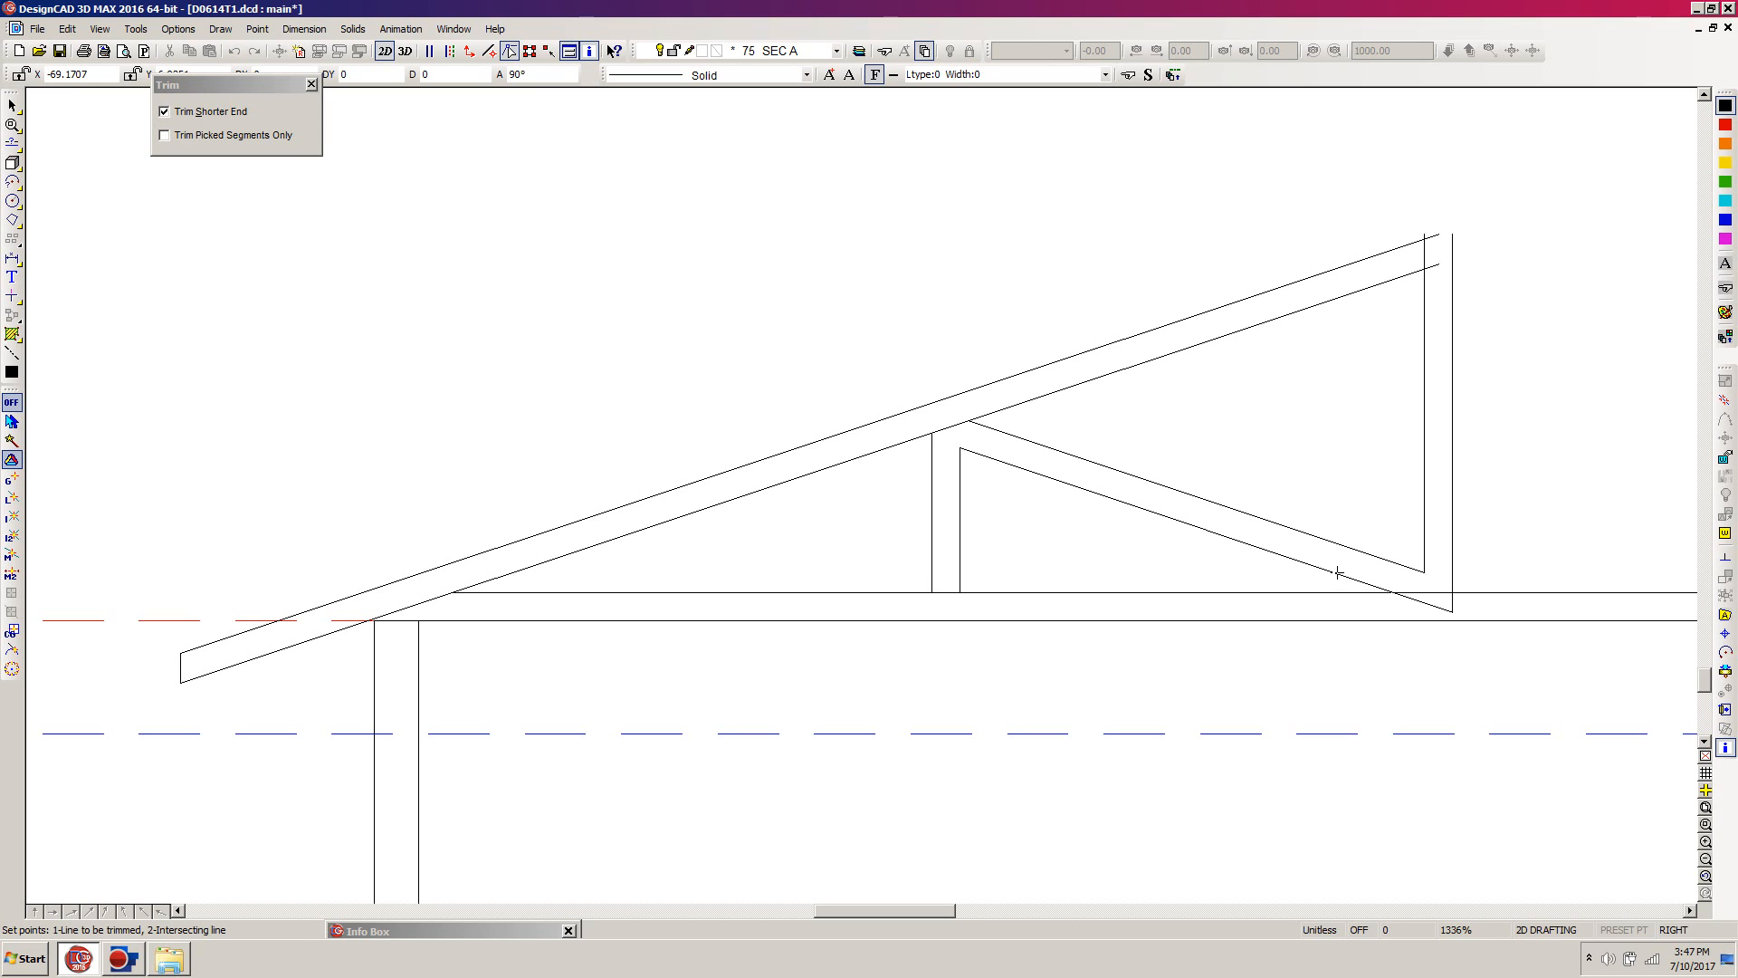
pyautogui.click(1337, 573)
pyautogui.click(1319, 593)
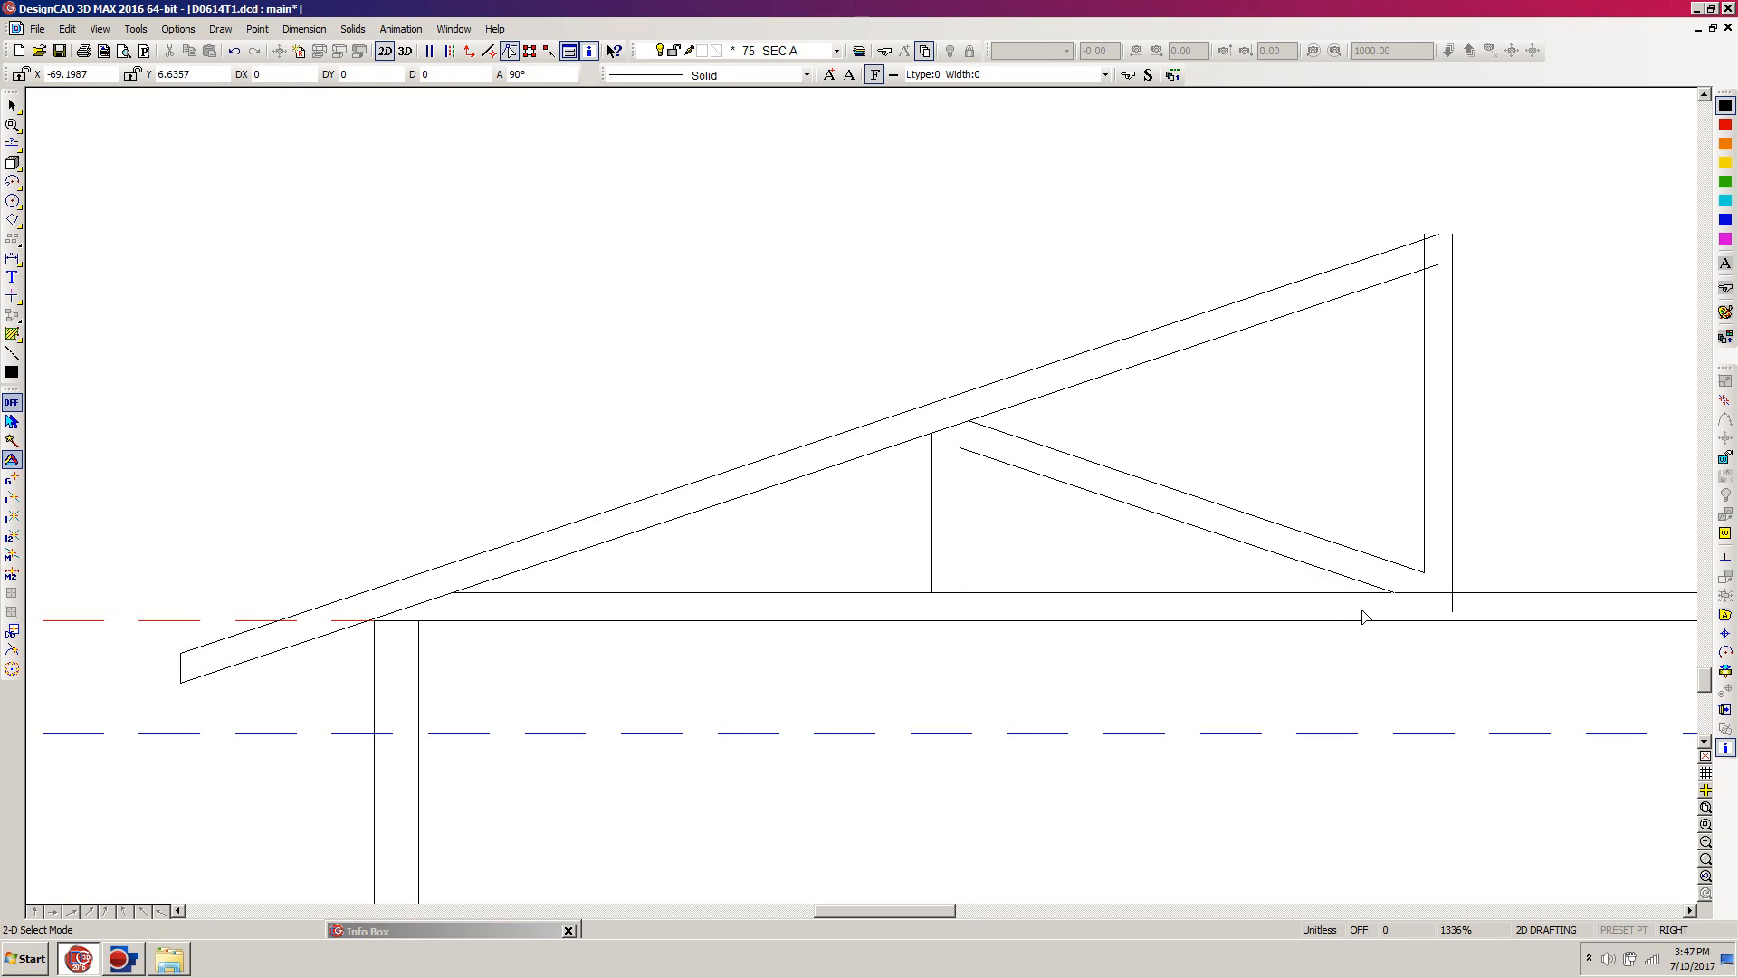
# Step: Delete the right line of the ridge vertical and trim its left line at the lower sloped roof line
pyautogui.click(1453, 609)
pyautogui.hotkey('shift', 't')
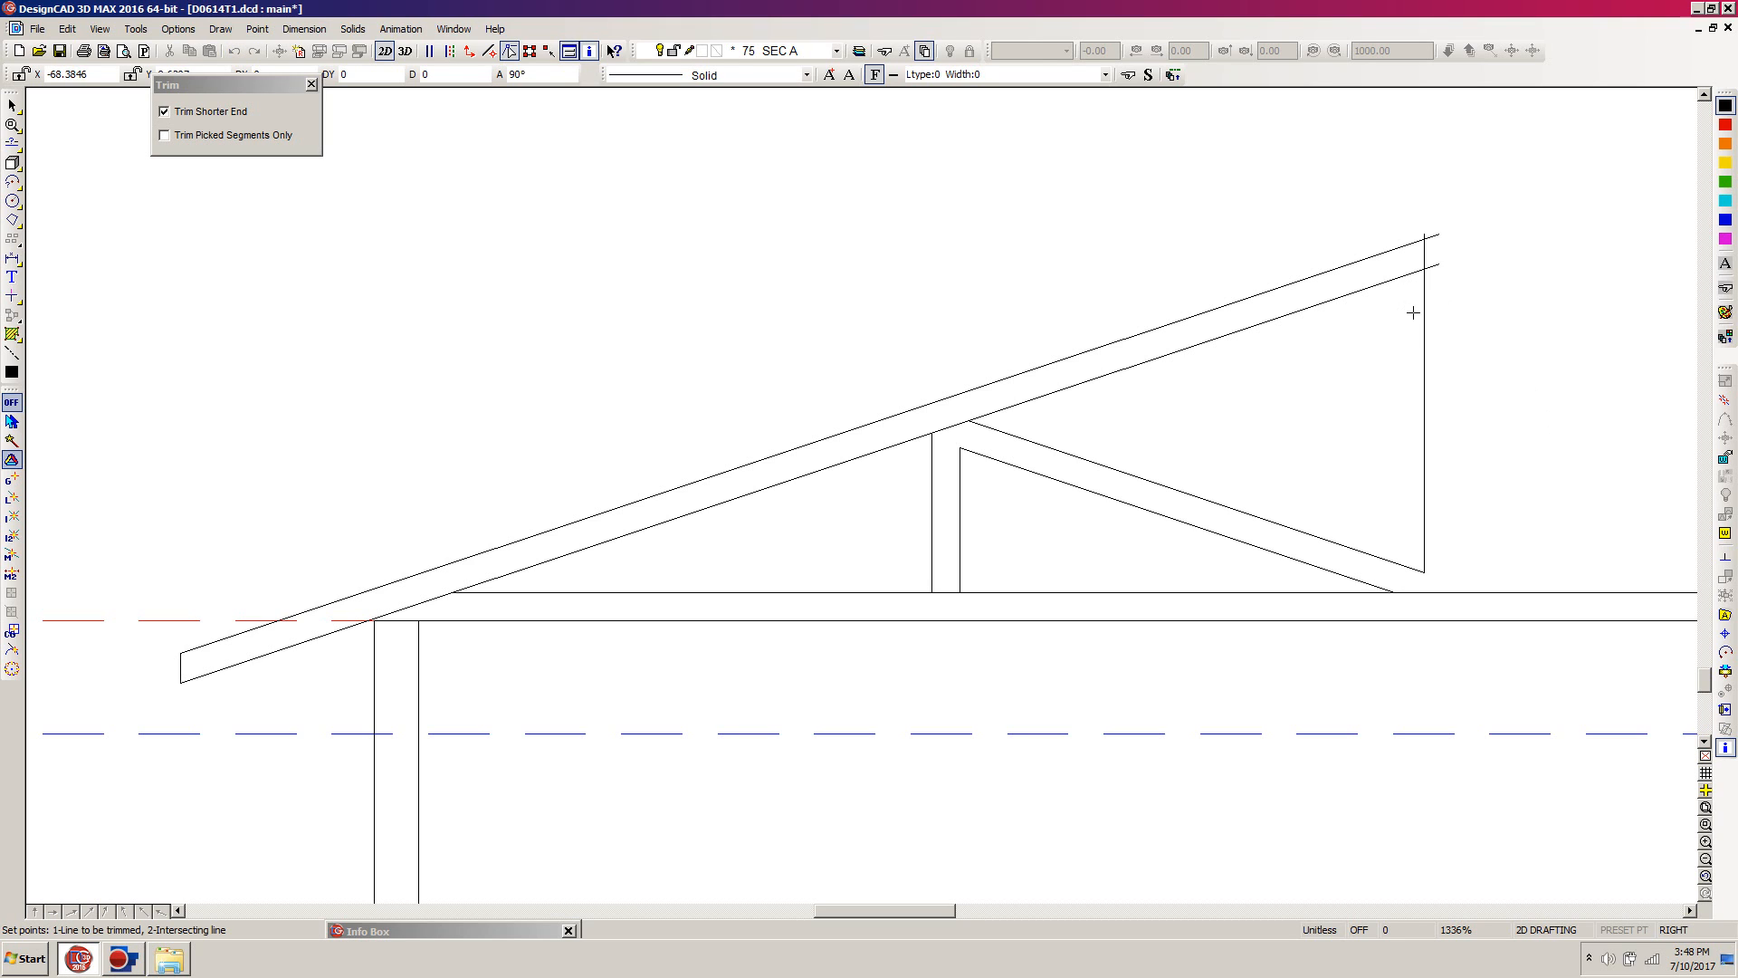
pyautogui.click(1423, 315)
pyautogui.click(1391, 289)
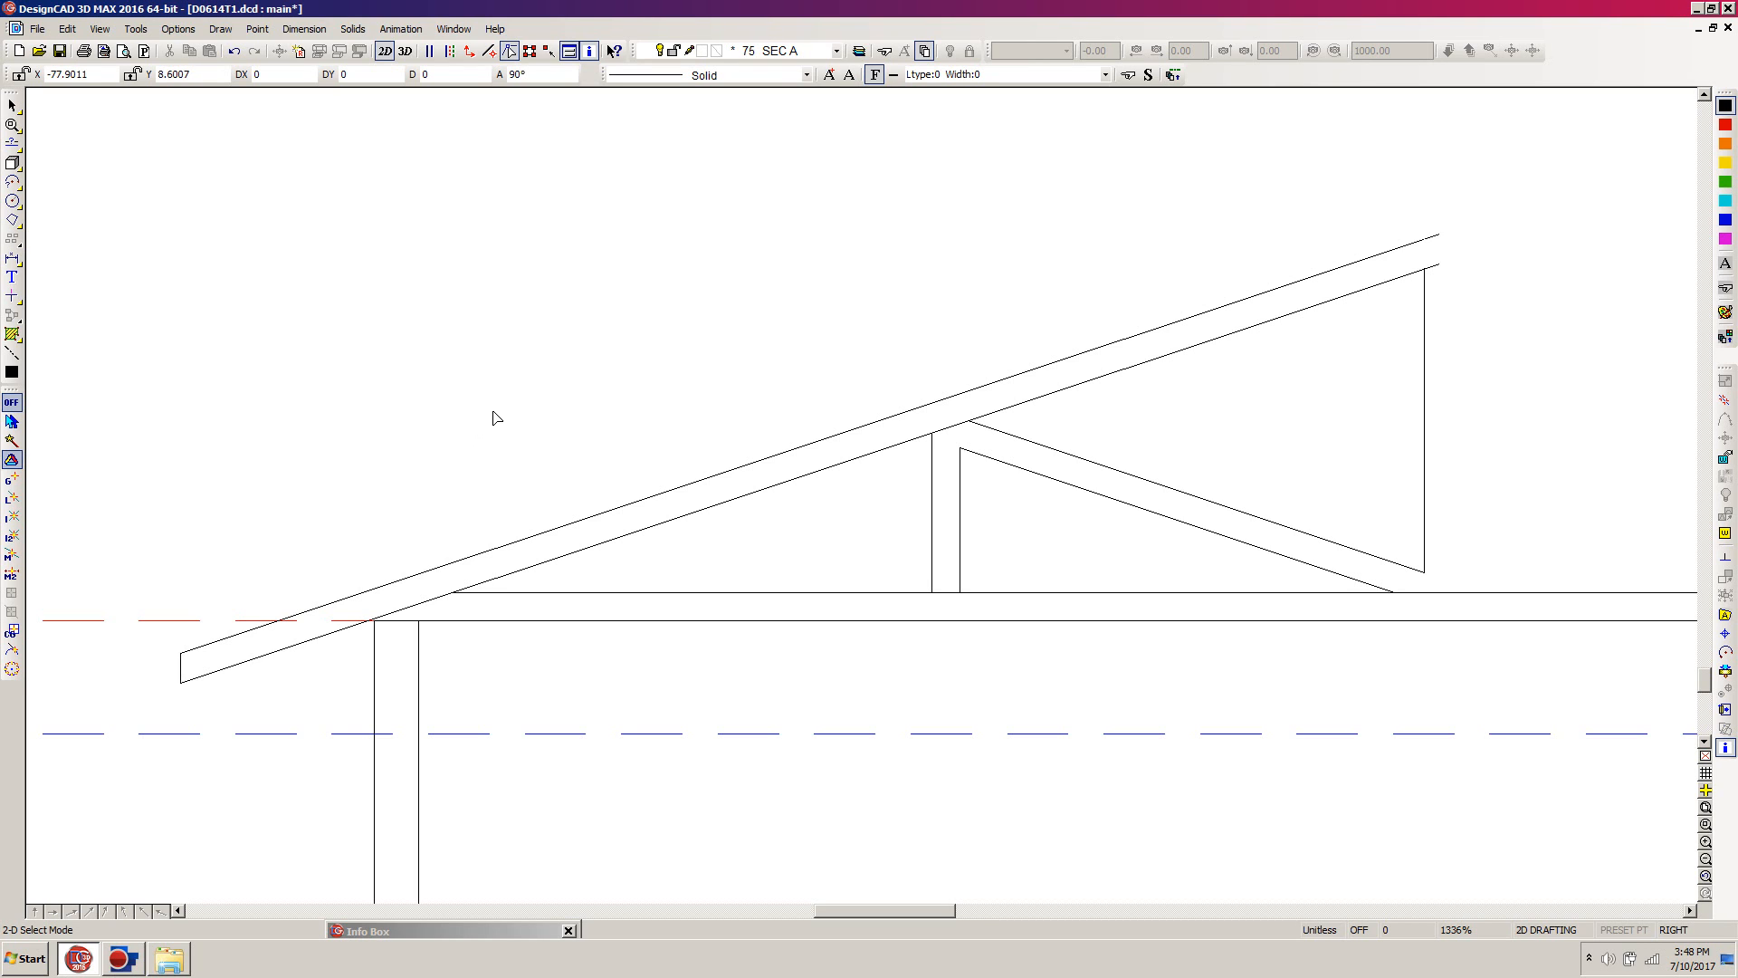
# Step: Draw a 1.5" wide by 3.5" high 2D box in the empty area above the left roof slope
pyautogui.press('b')
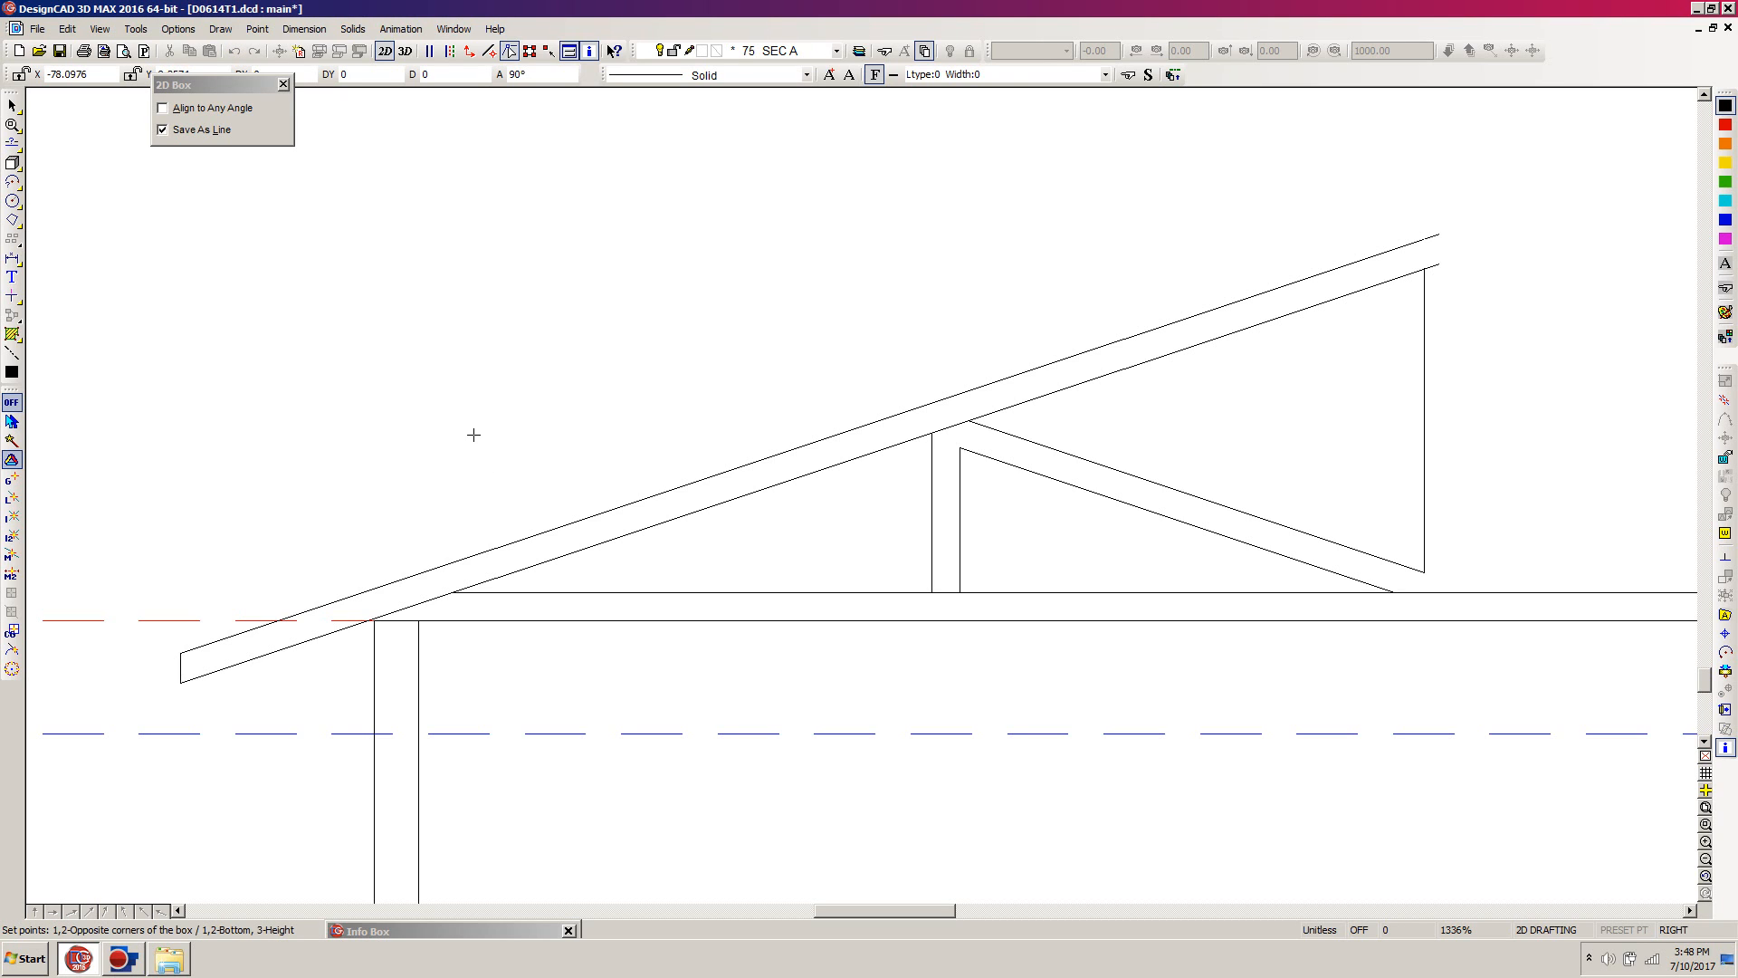
pyautogui.click(474, 435)
pyautogui.press("'")
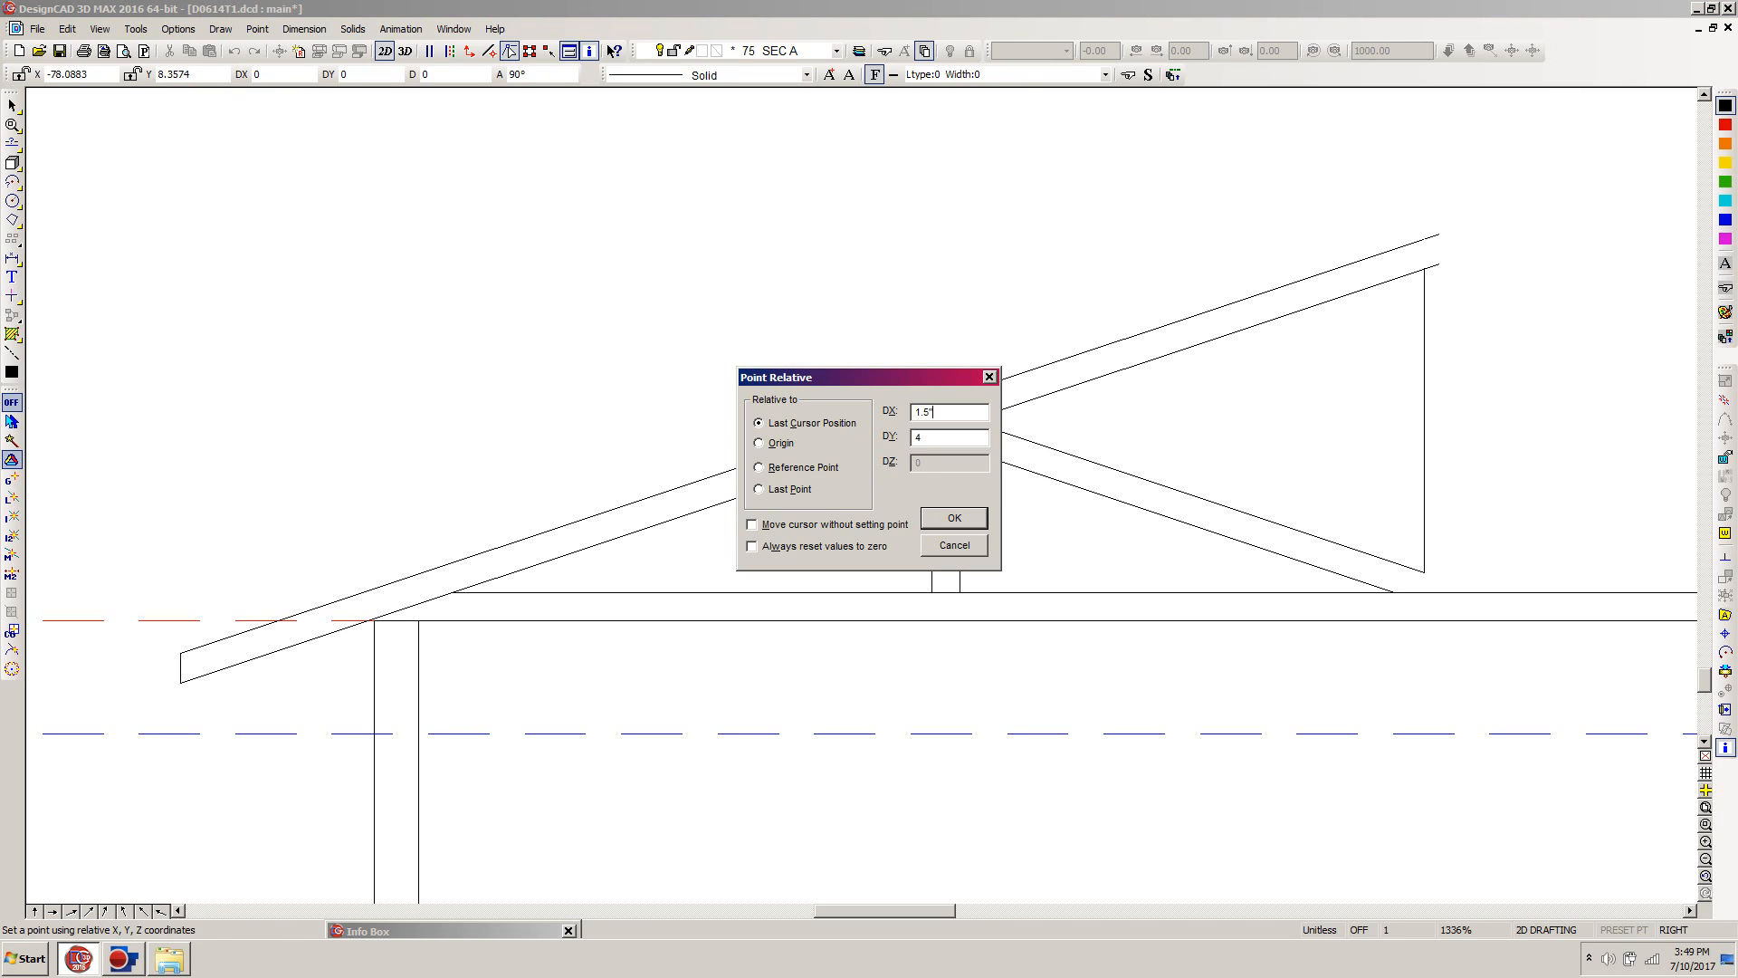
pyautogui.press('Tab')
pyautogui.write('3.5"')
pyautogui.press('Return')
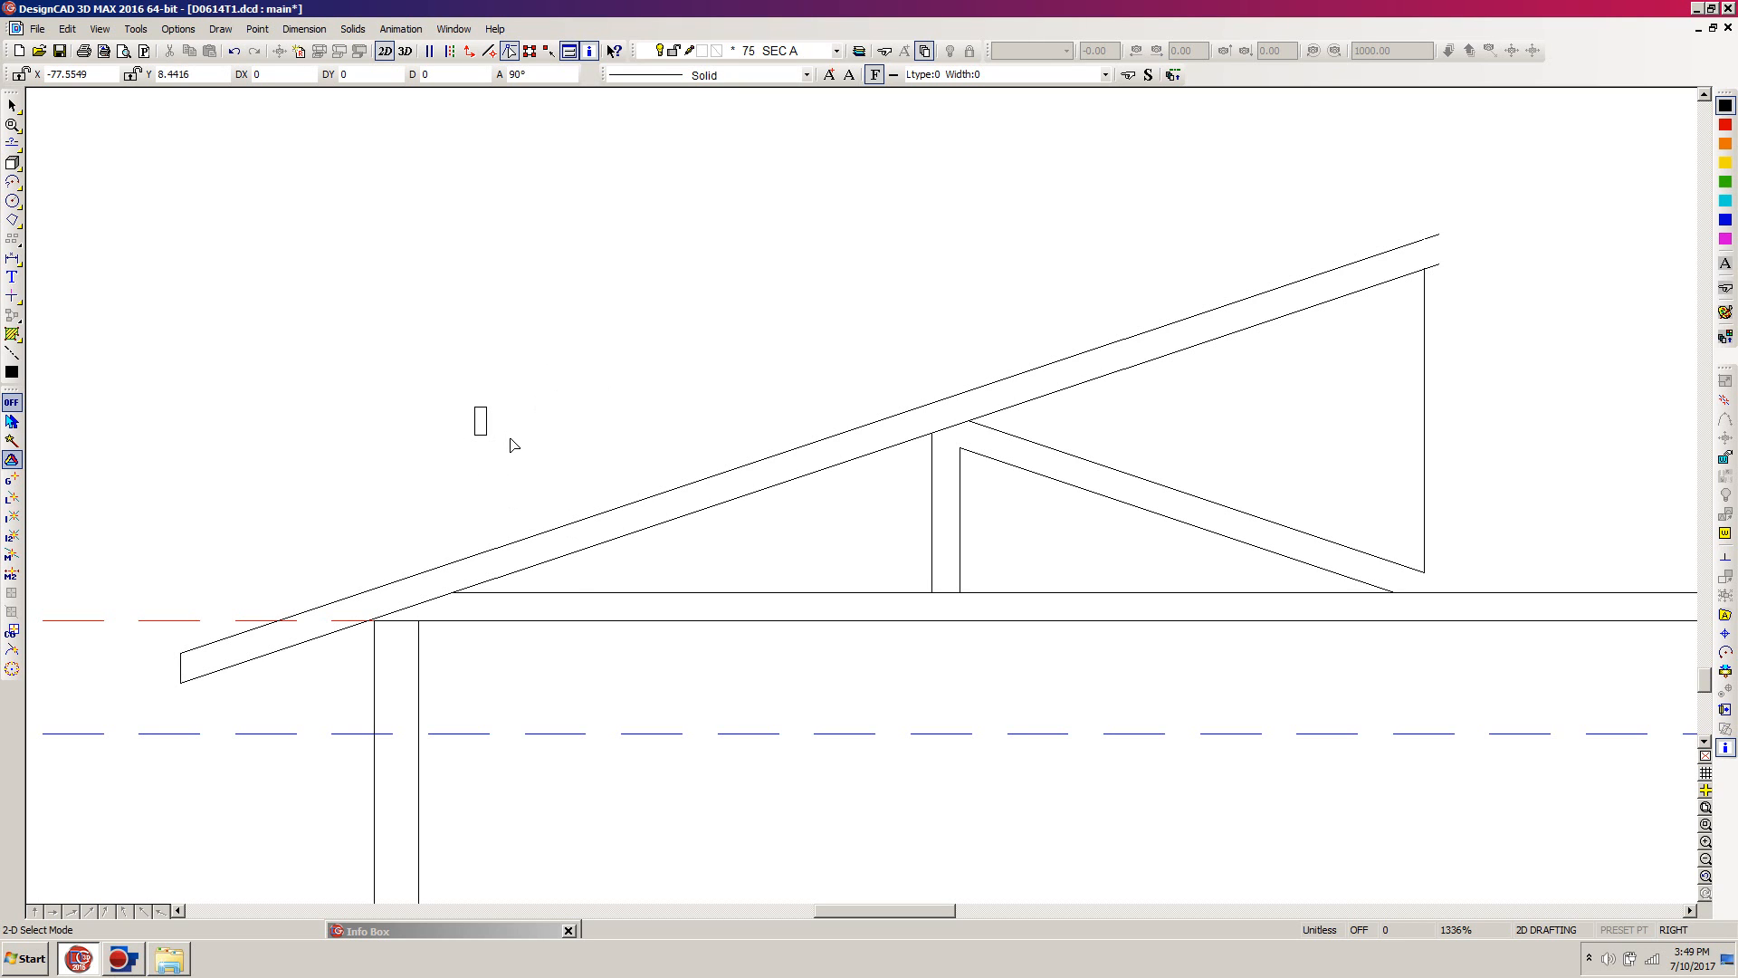
# Step: Select the small box and set its selection handles at the lower-left and lower-right corners
pyautogui.moveTo(438, 462); pyautogui.dragTo(542, 377)
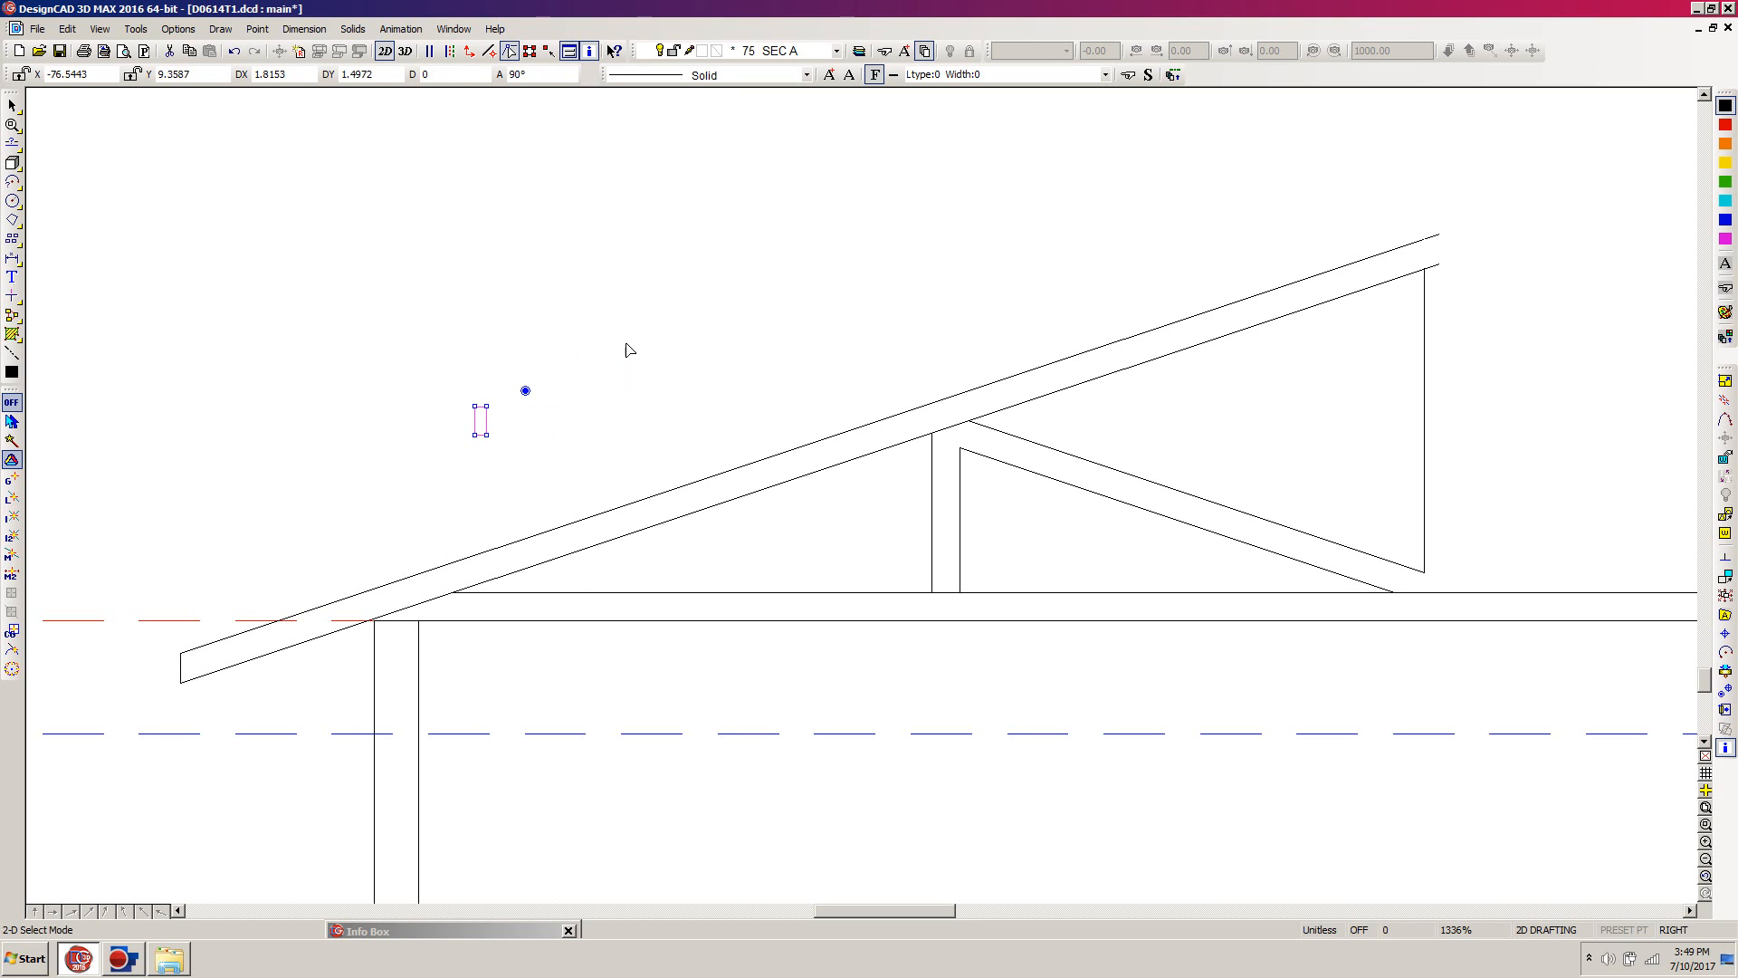
pyautogui.click(1725, 692)
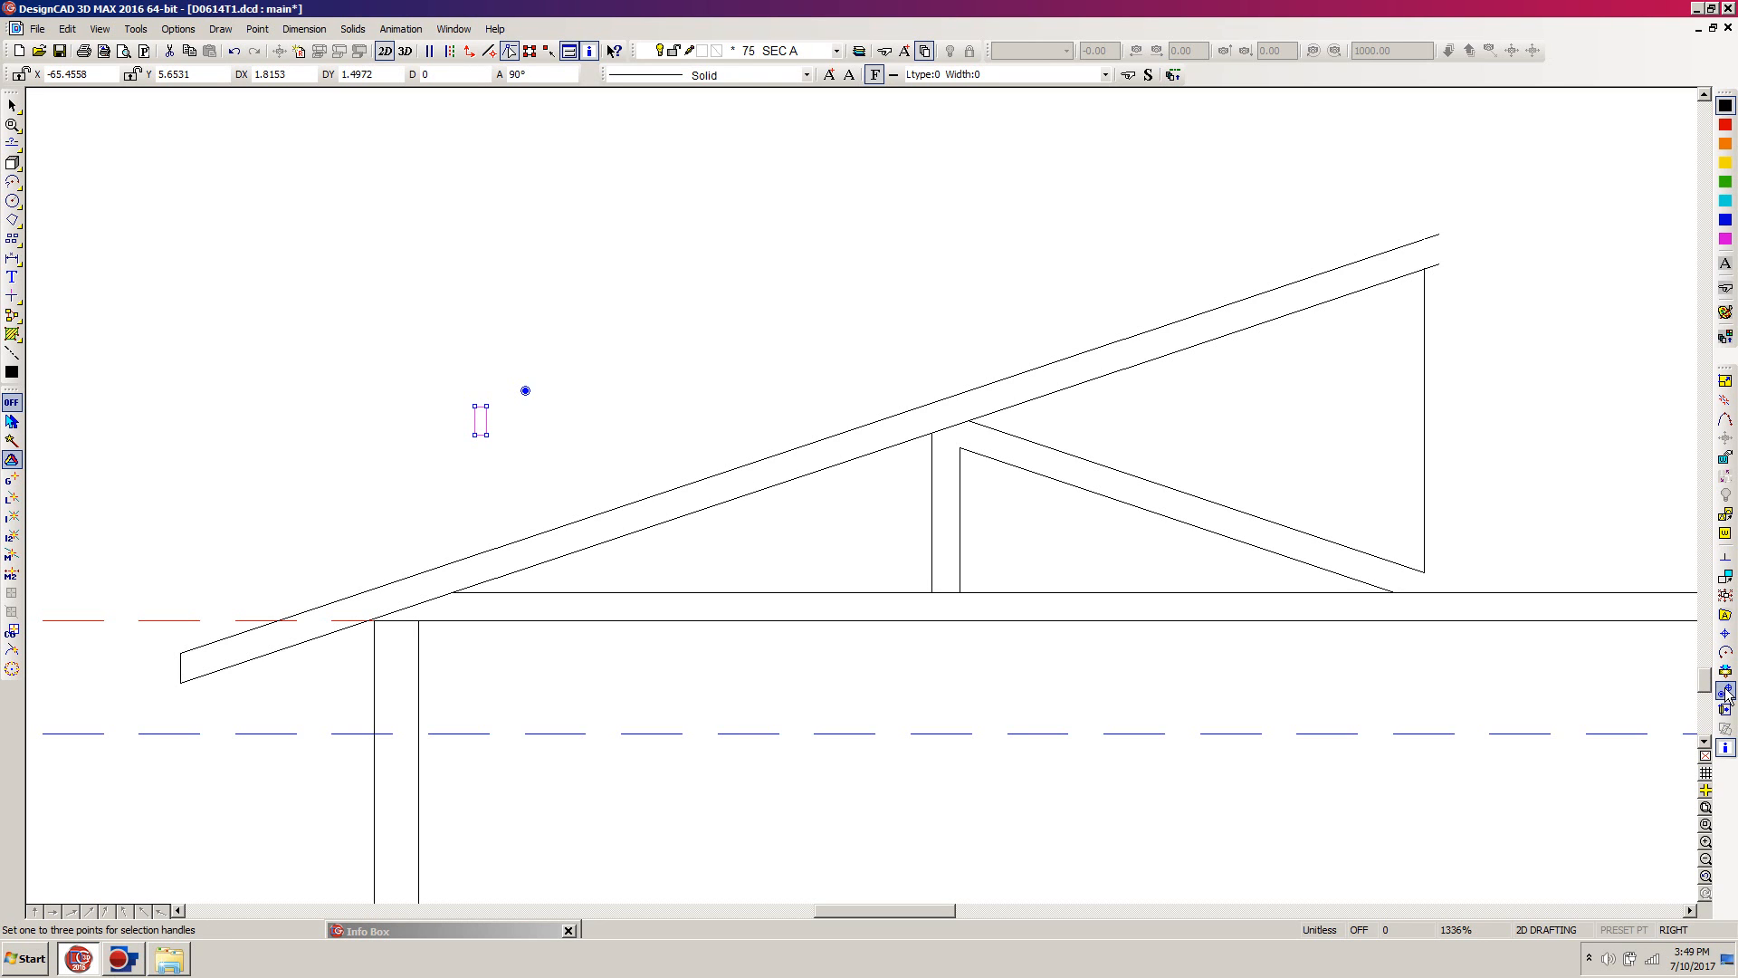
pyautogui.click(1726, 692)
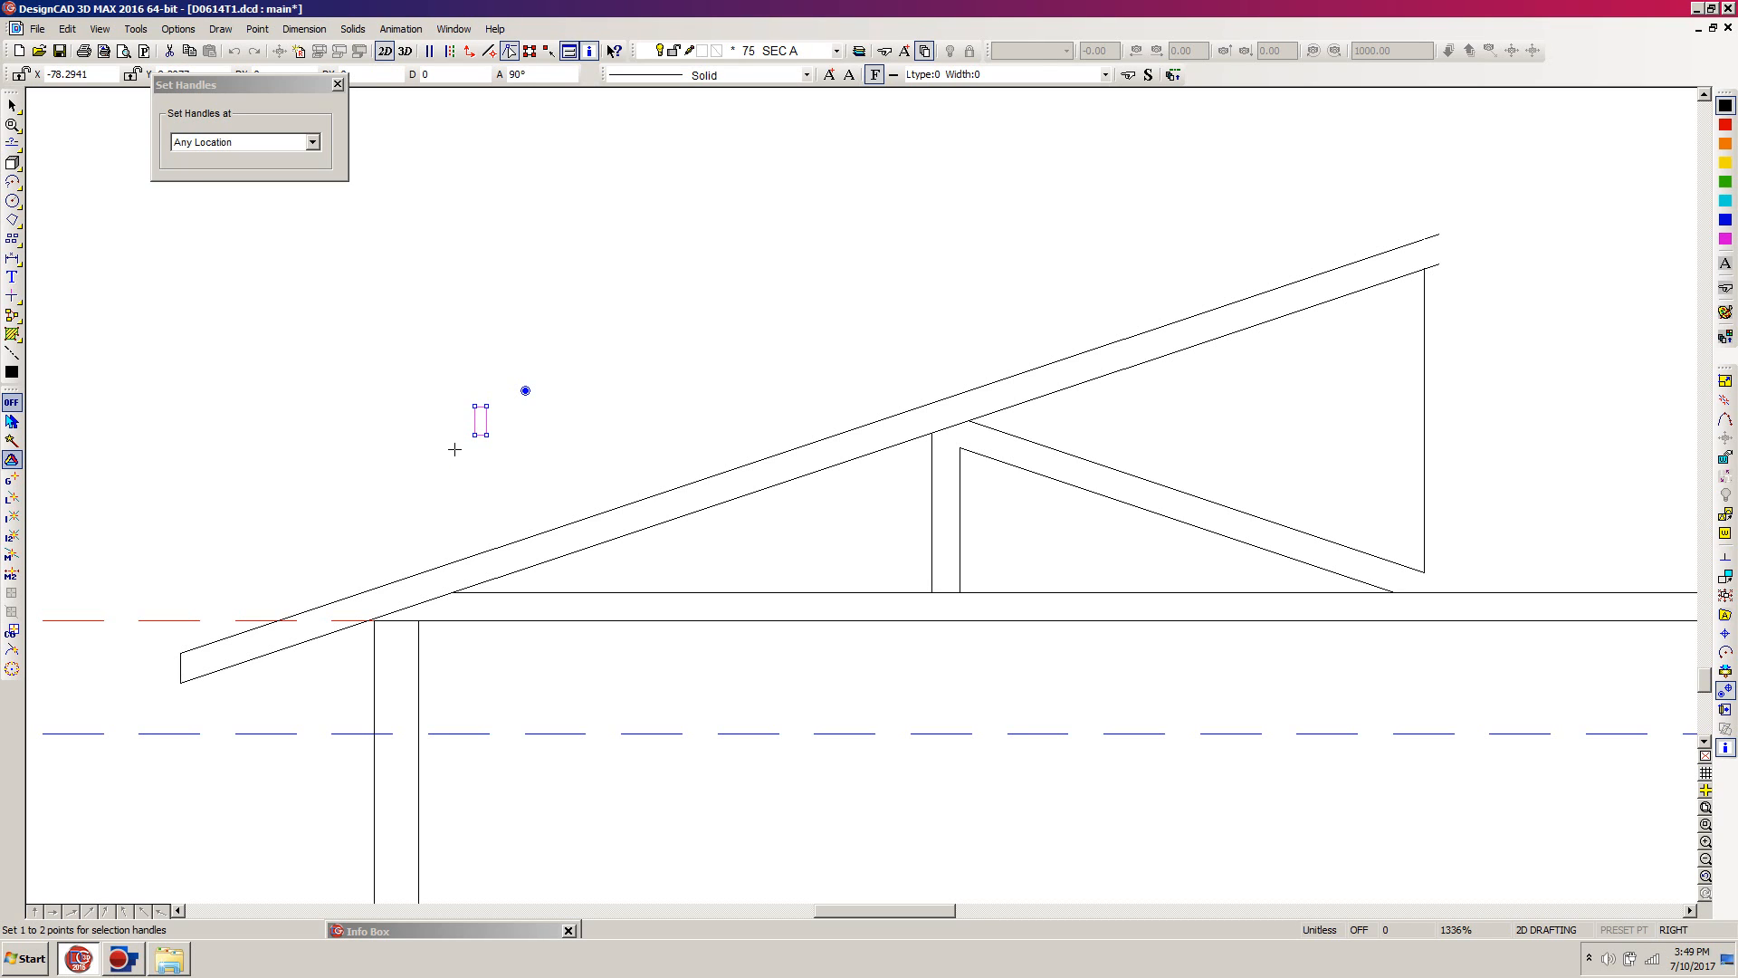
pyautogui.click(475, 435)
pyautogui.click(487, 434)
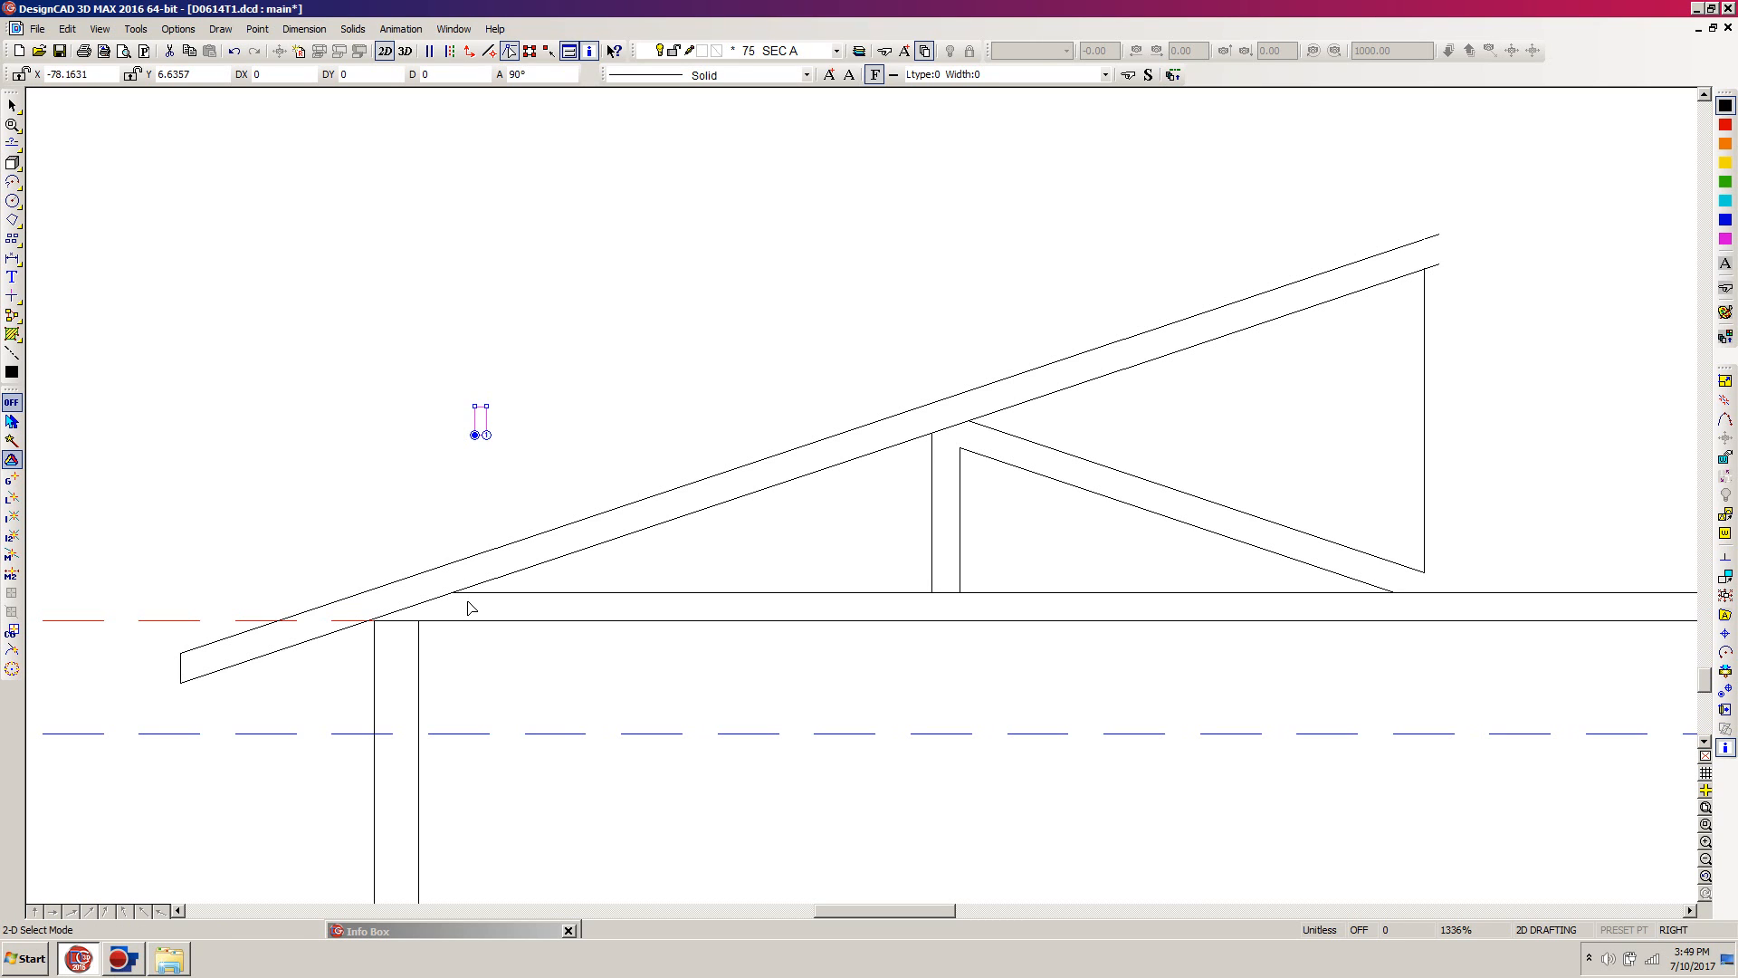
# Step: Extend the left wall's outer line up to the lower sloped roof line
pyautogui.press('z')
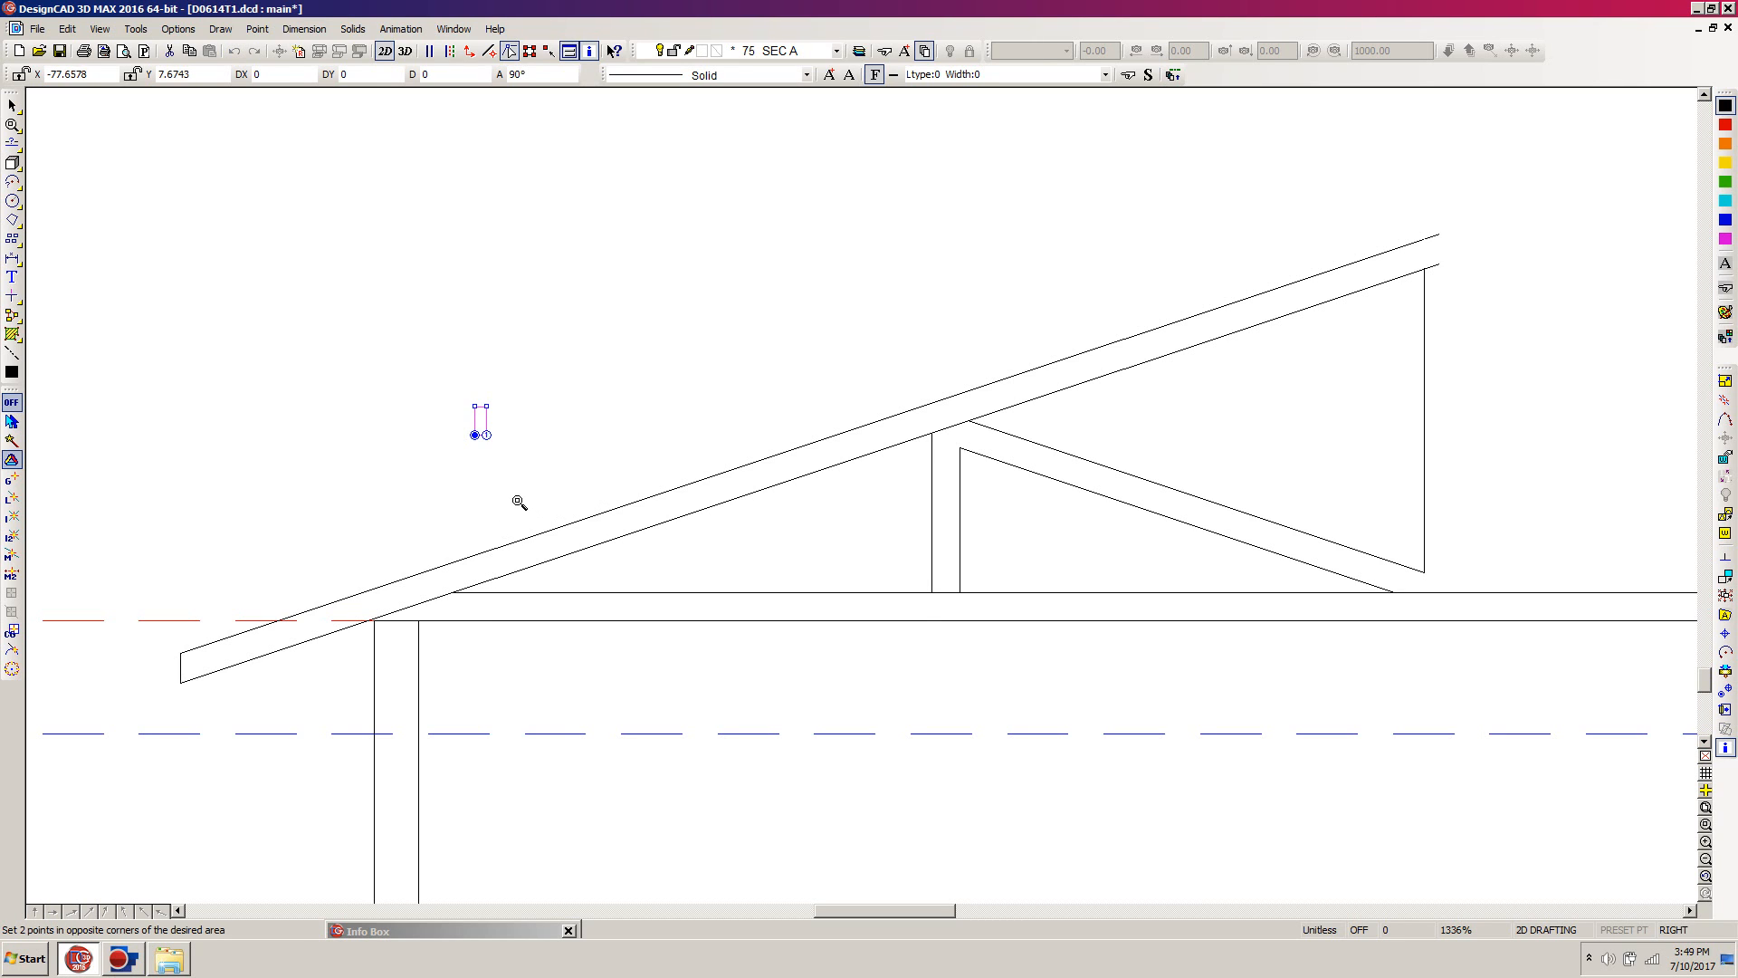
pyautogui.click(519, 492)
pyautogui.click(313, 661)
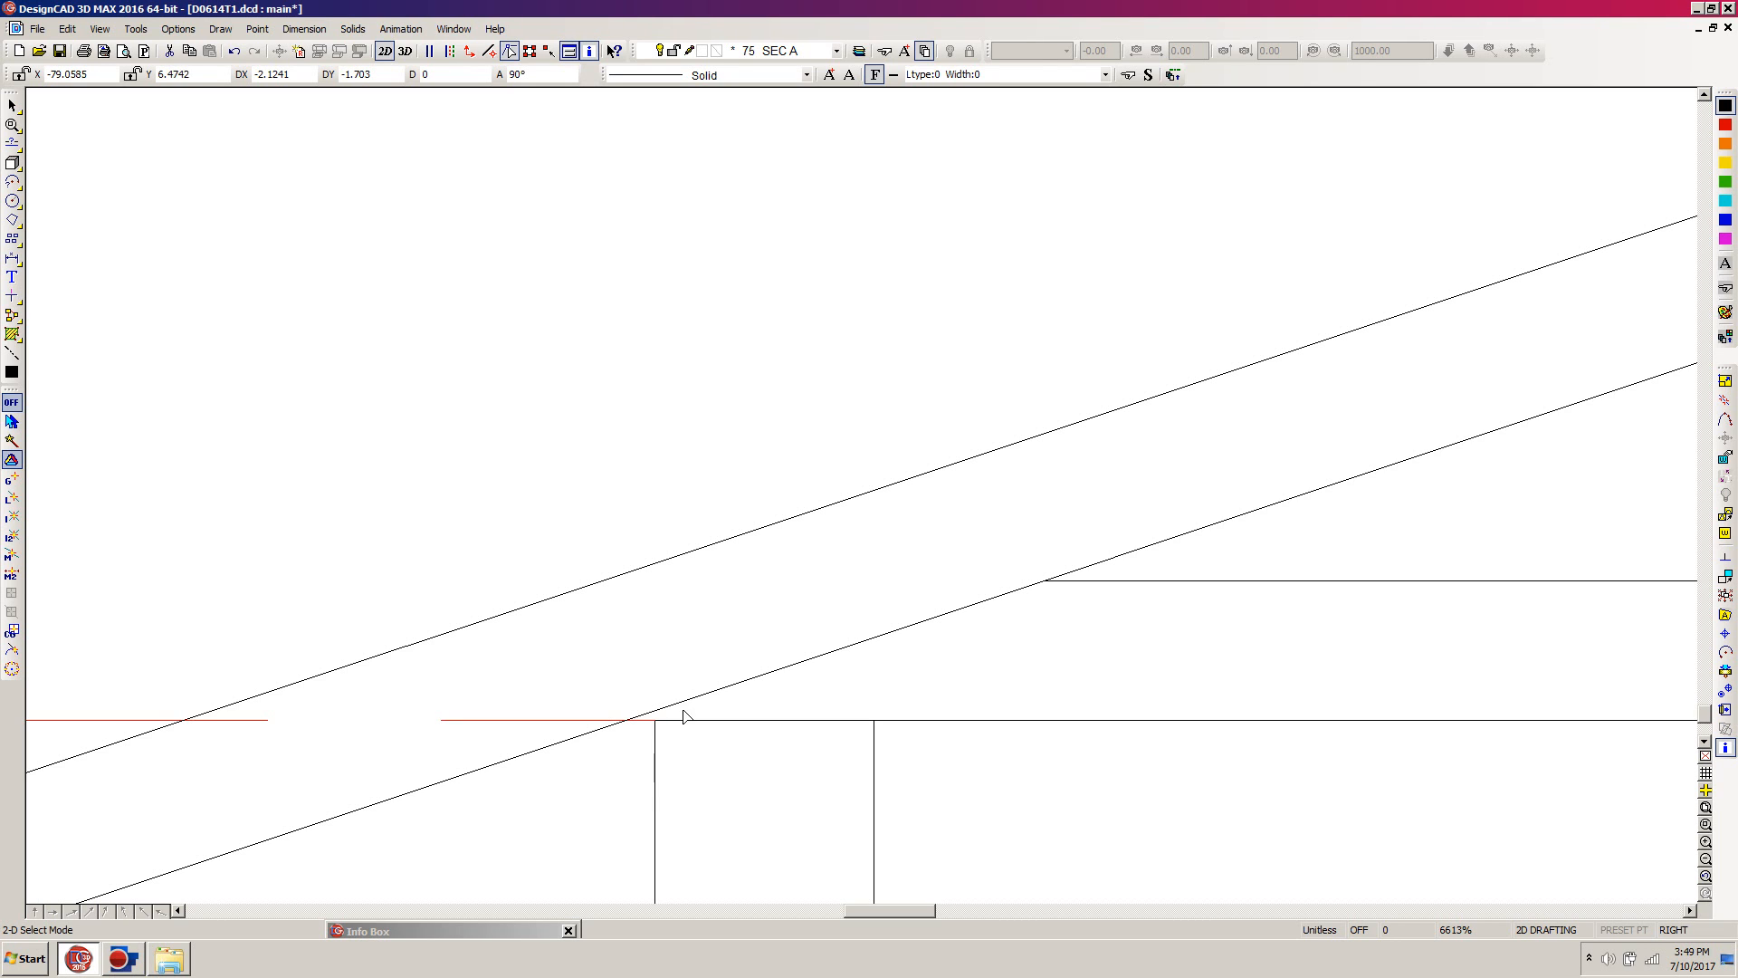
pyautogui.press('t')
pyautogui.click(656, 765)
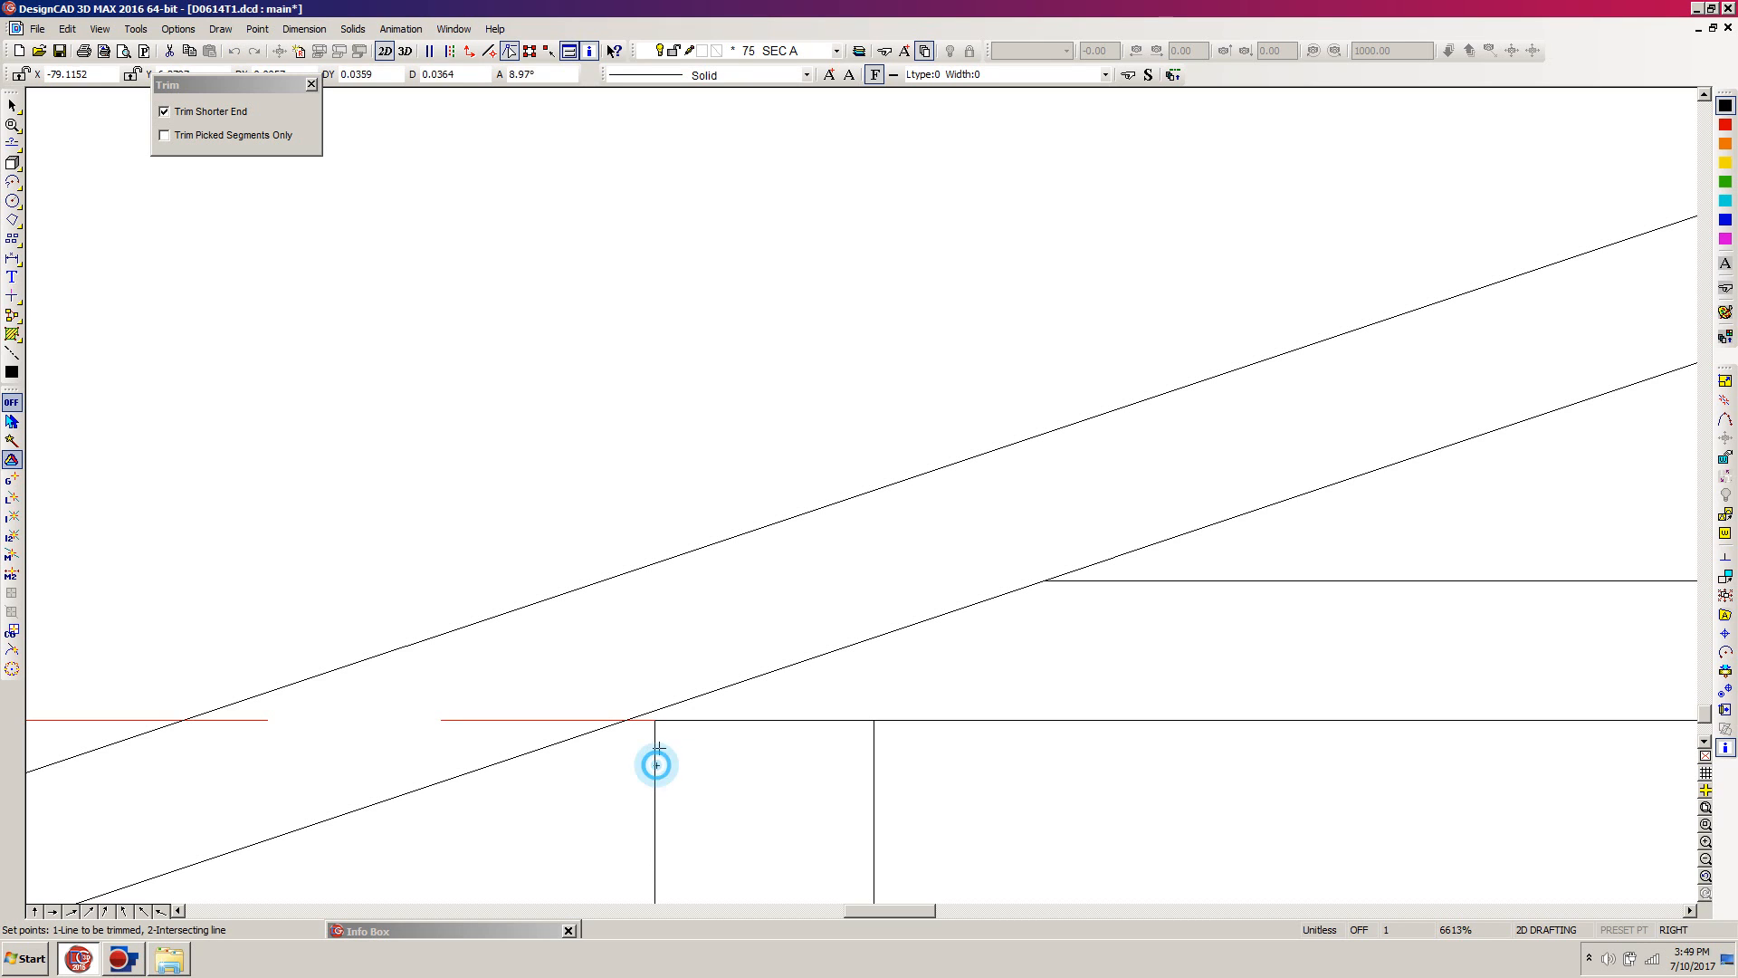
pyautogui.click(702, 692)
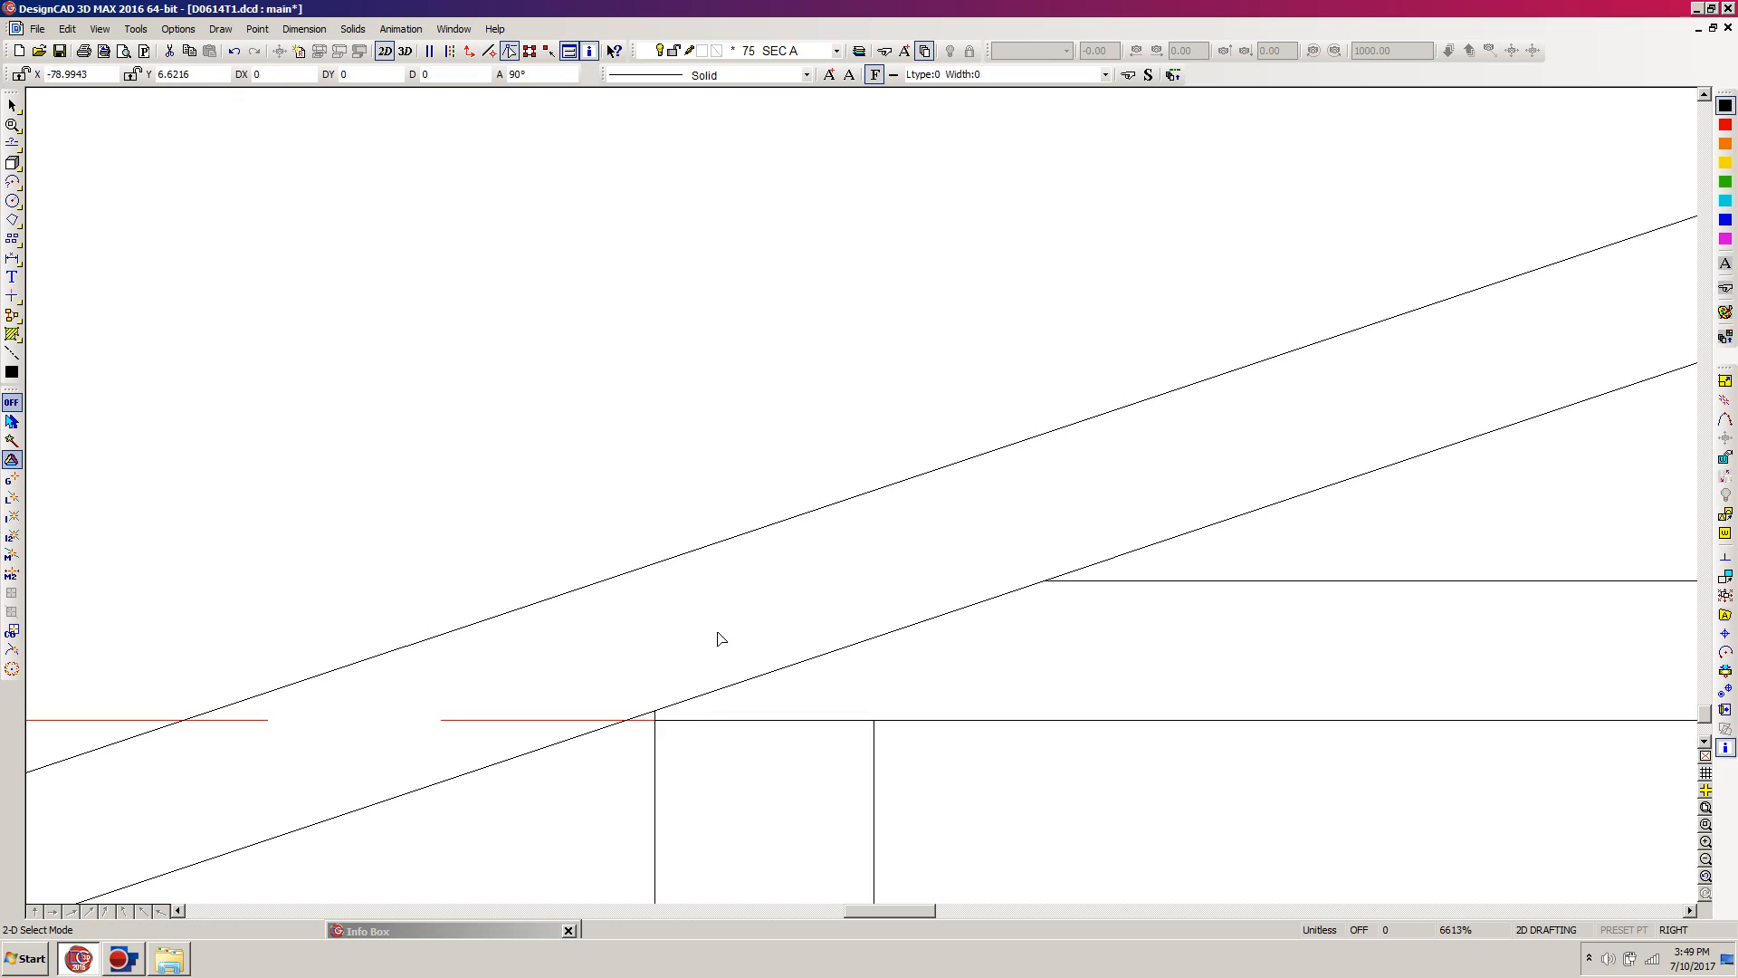
pyautogui.press('m')
pyautogui.press('Escape')
pyautogui.scroll(-5, 861, 500)
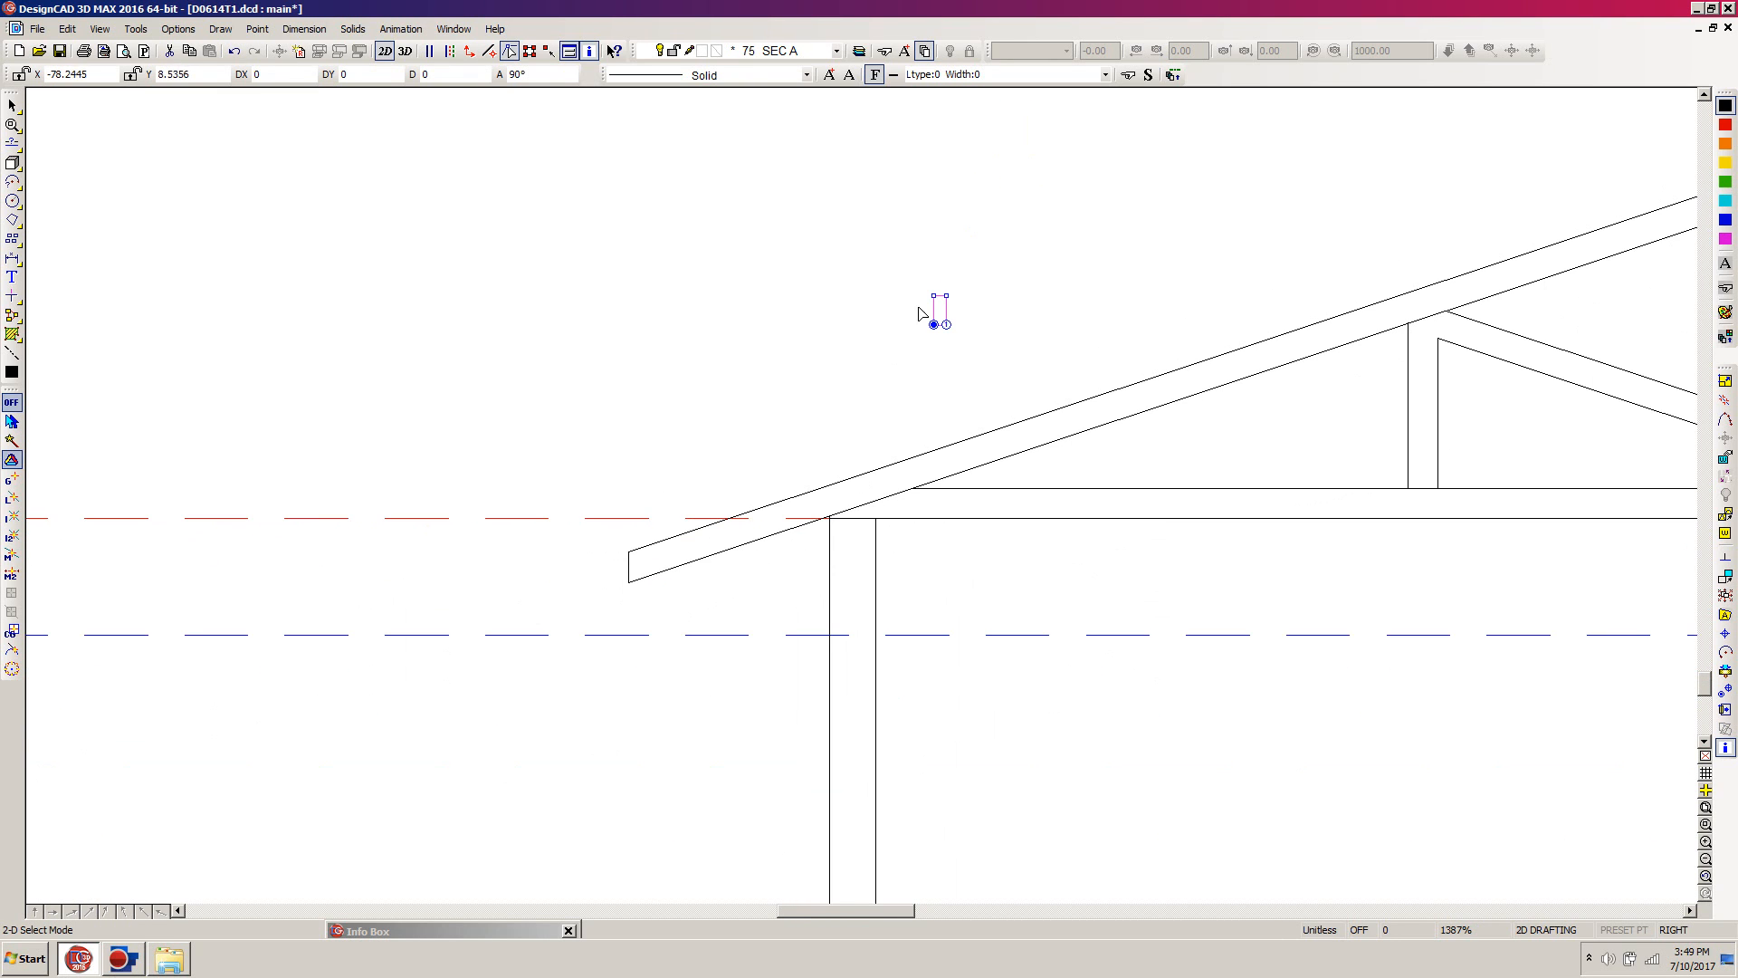
pyautogui.press('z')
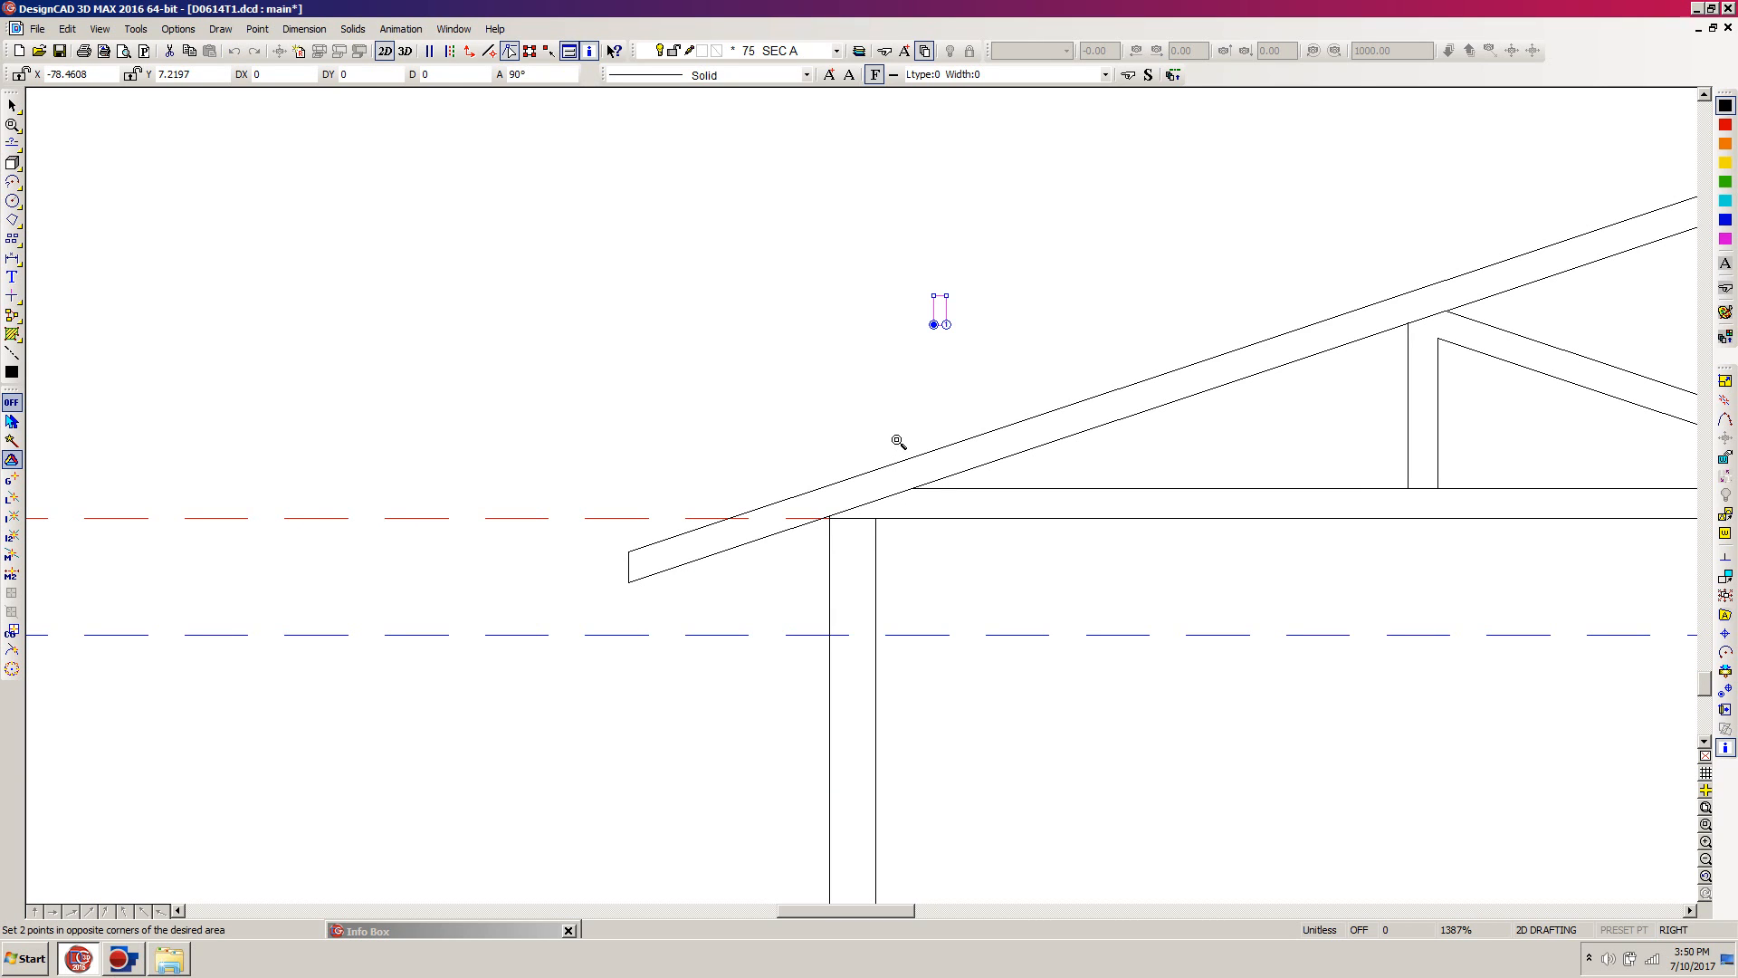
pyautogui.click(948, 414)
pyautogui.click(728, 573)
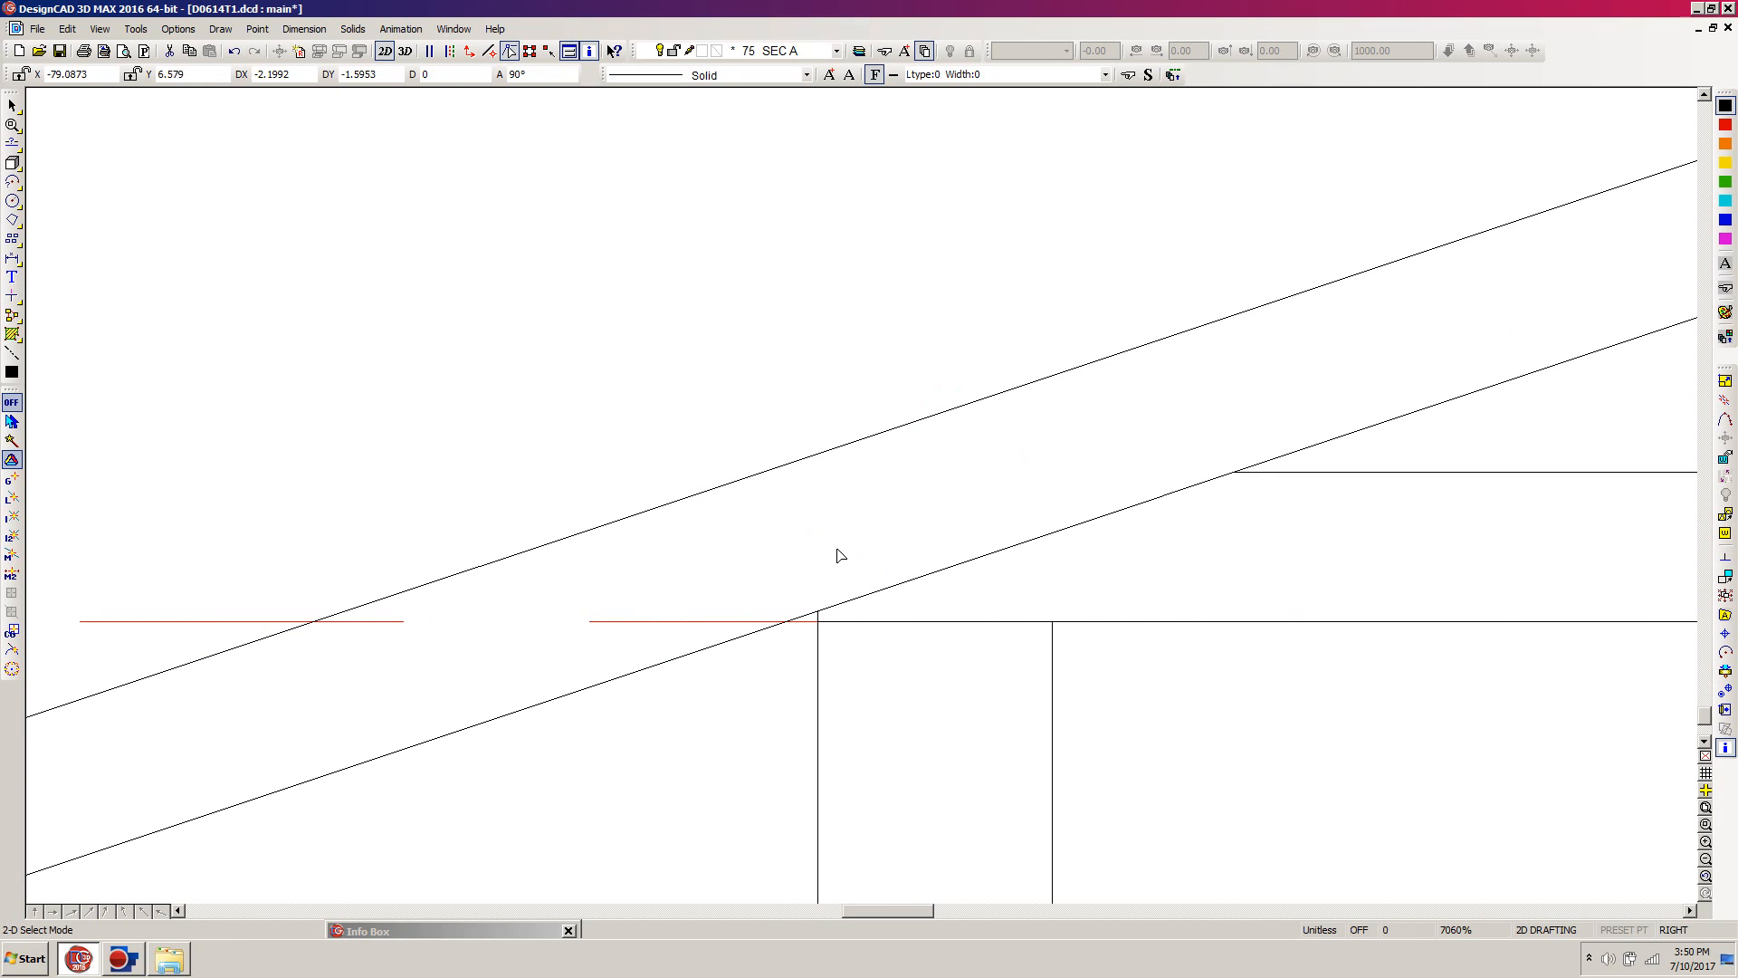
pyautogui.press('c')
pyautogui.press('Escape')
pyautogui.scroll(-7, 866, 538)
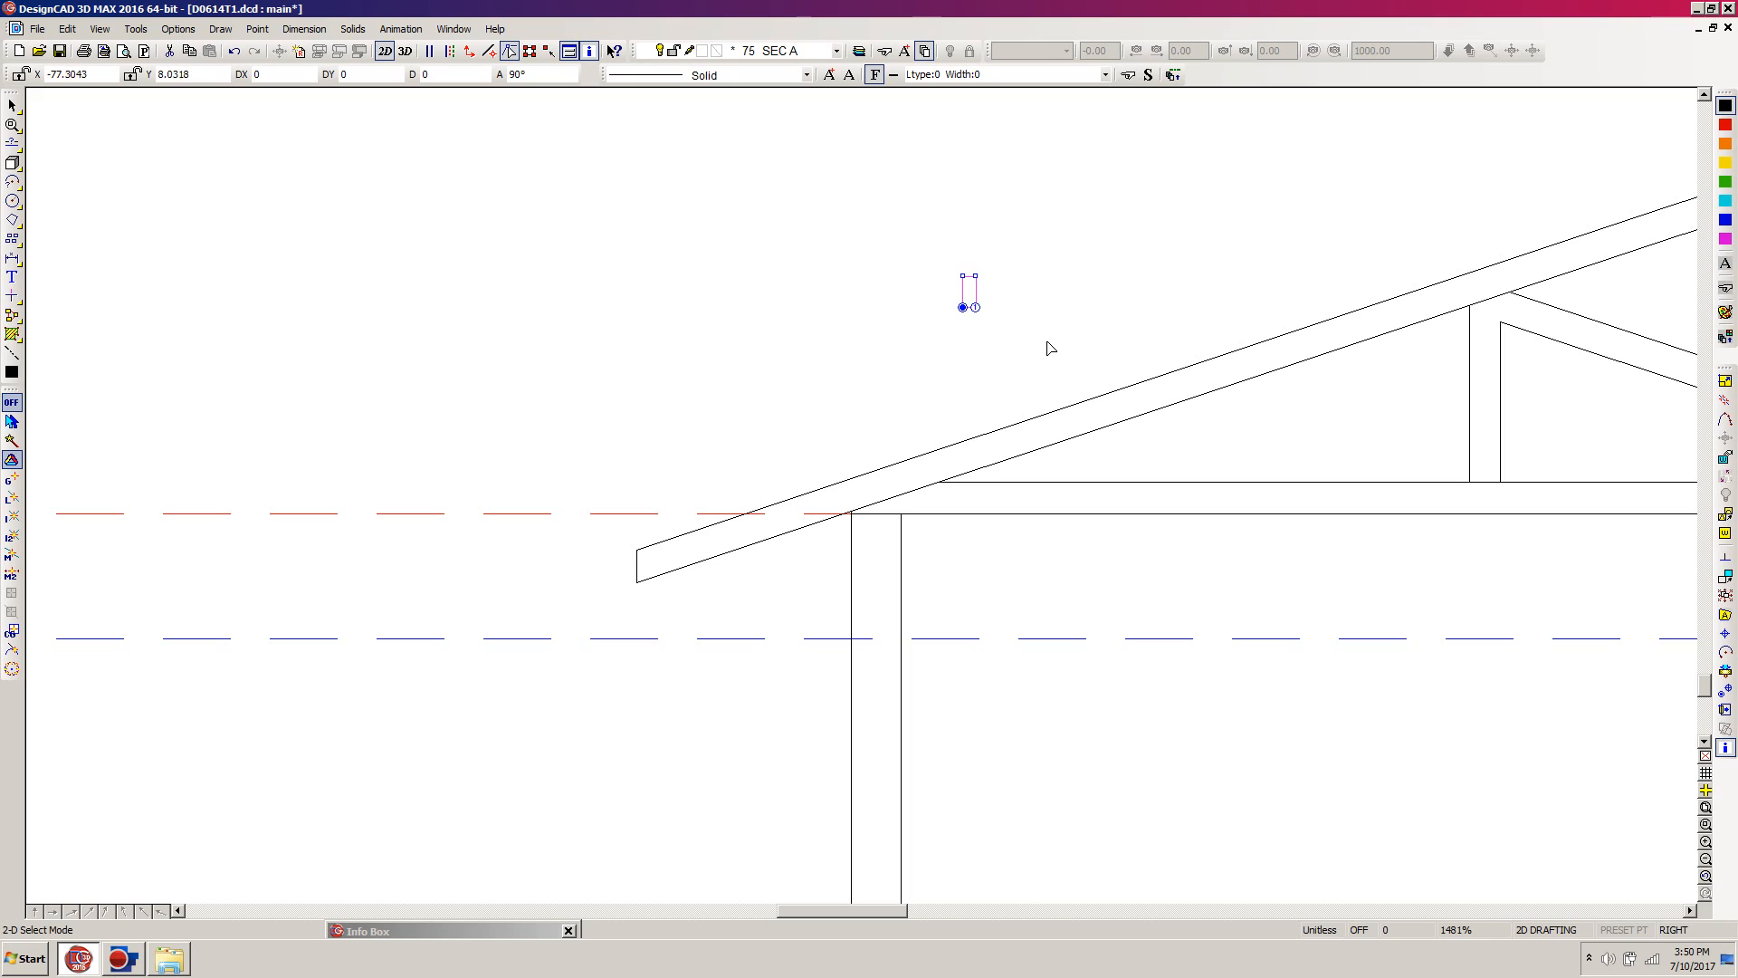
pyautogui.click(989, 321)
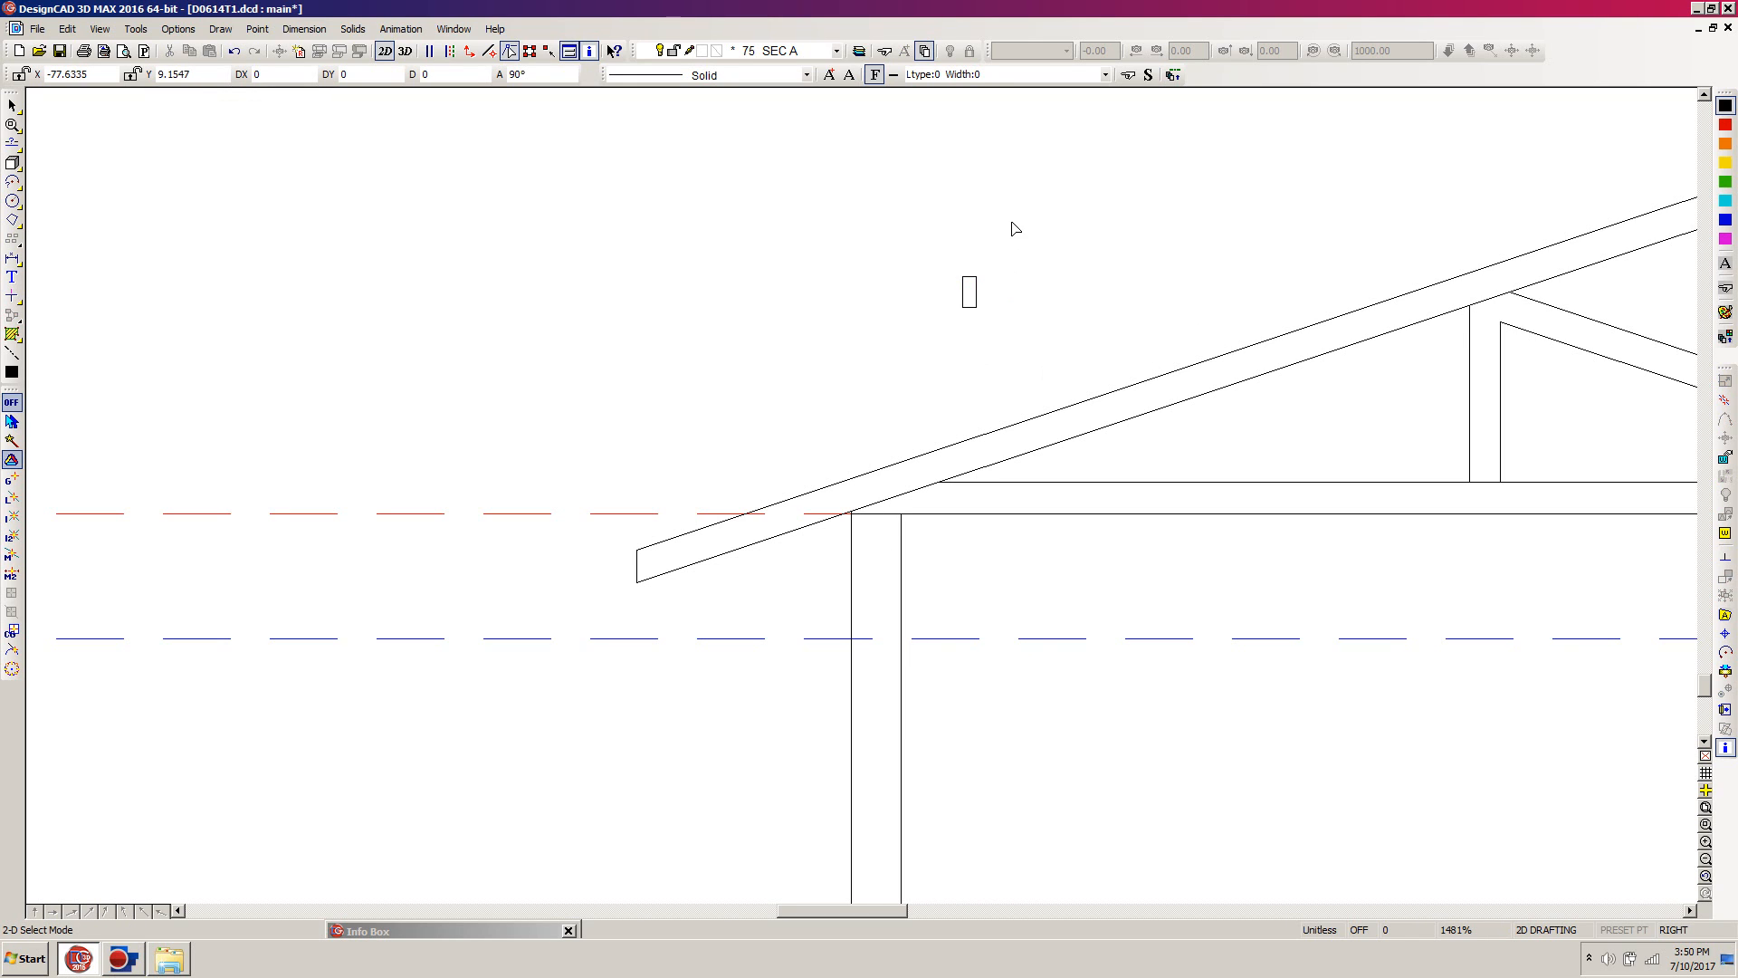
# Step: Reselect the small box and set its first handle at the lower-left corner and second at the lower-right corner
pyautogui.moveTo(1023, 244); pyautogui.dragTo(817, 358)
pyautogui.click(1726, 689)
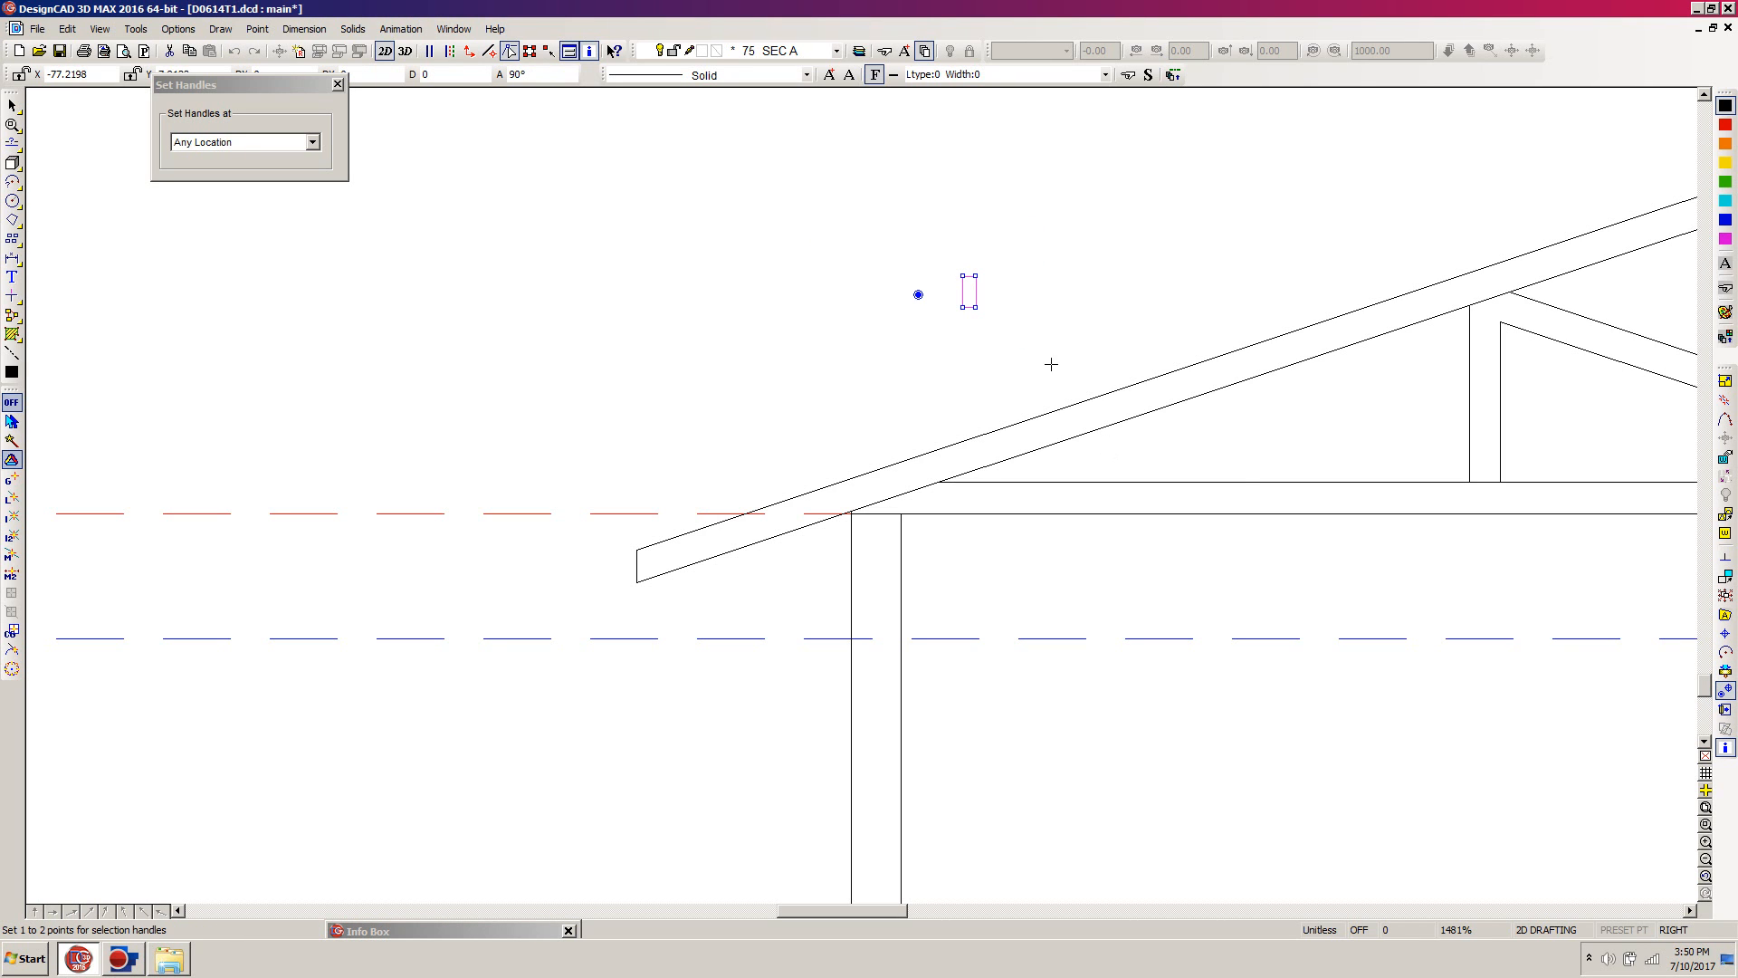
pyautogui.click(962, 307)
pyautogui.click(975, 306)
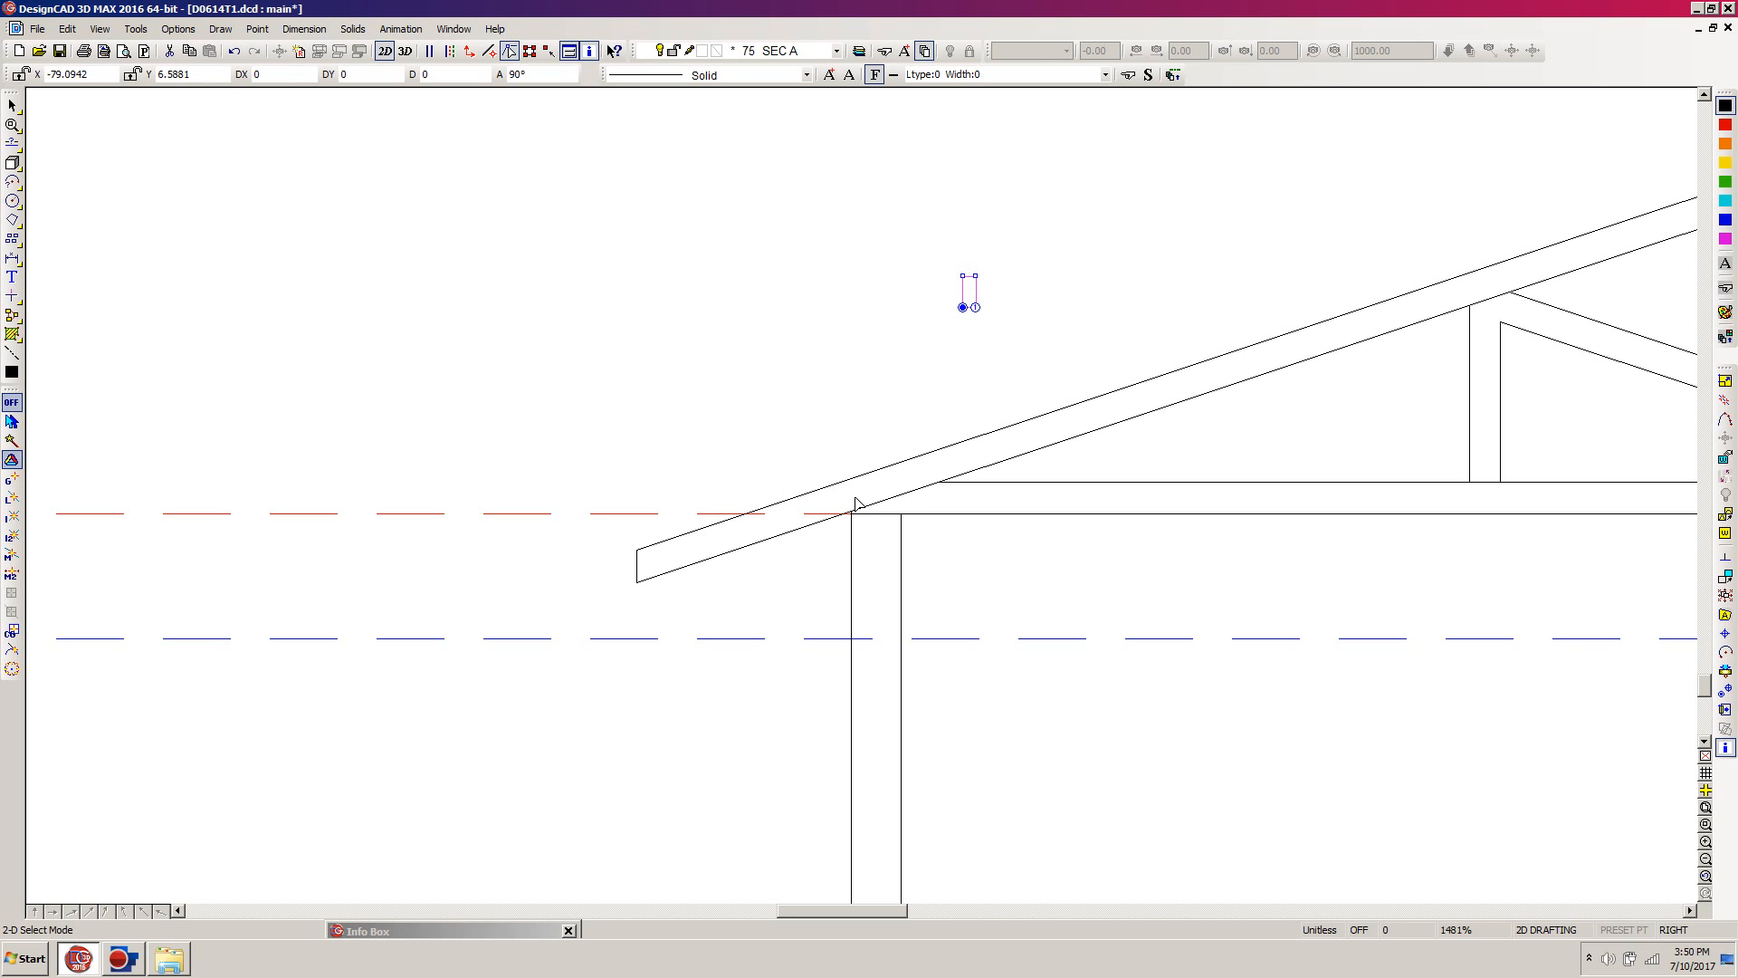
# Step: Move the box between the sloped roof lines at the left wall's outer line, aligning its base with the lower roof line
pyautogui.press('w')
pyautogui.click(951, 409)
pyautogui.click(813, 546)
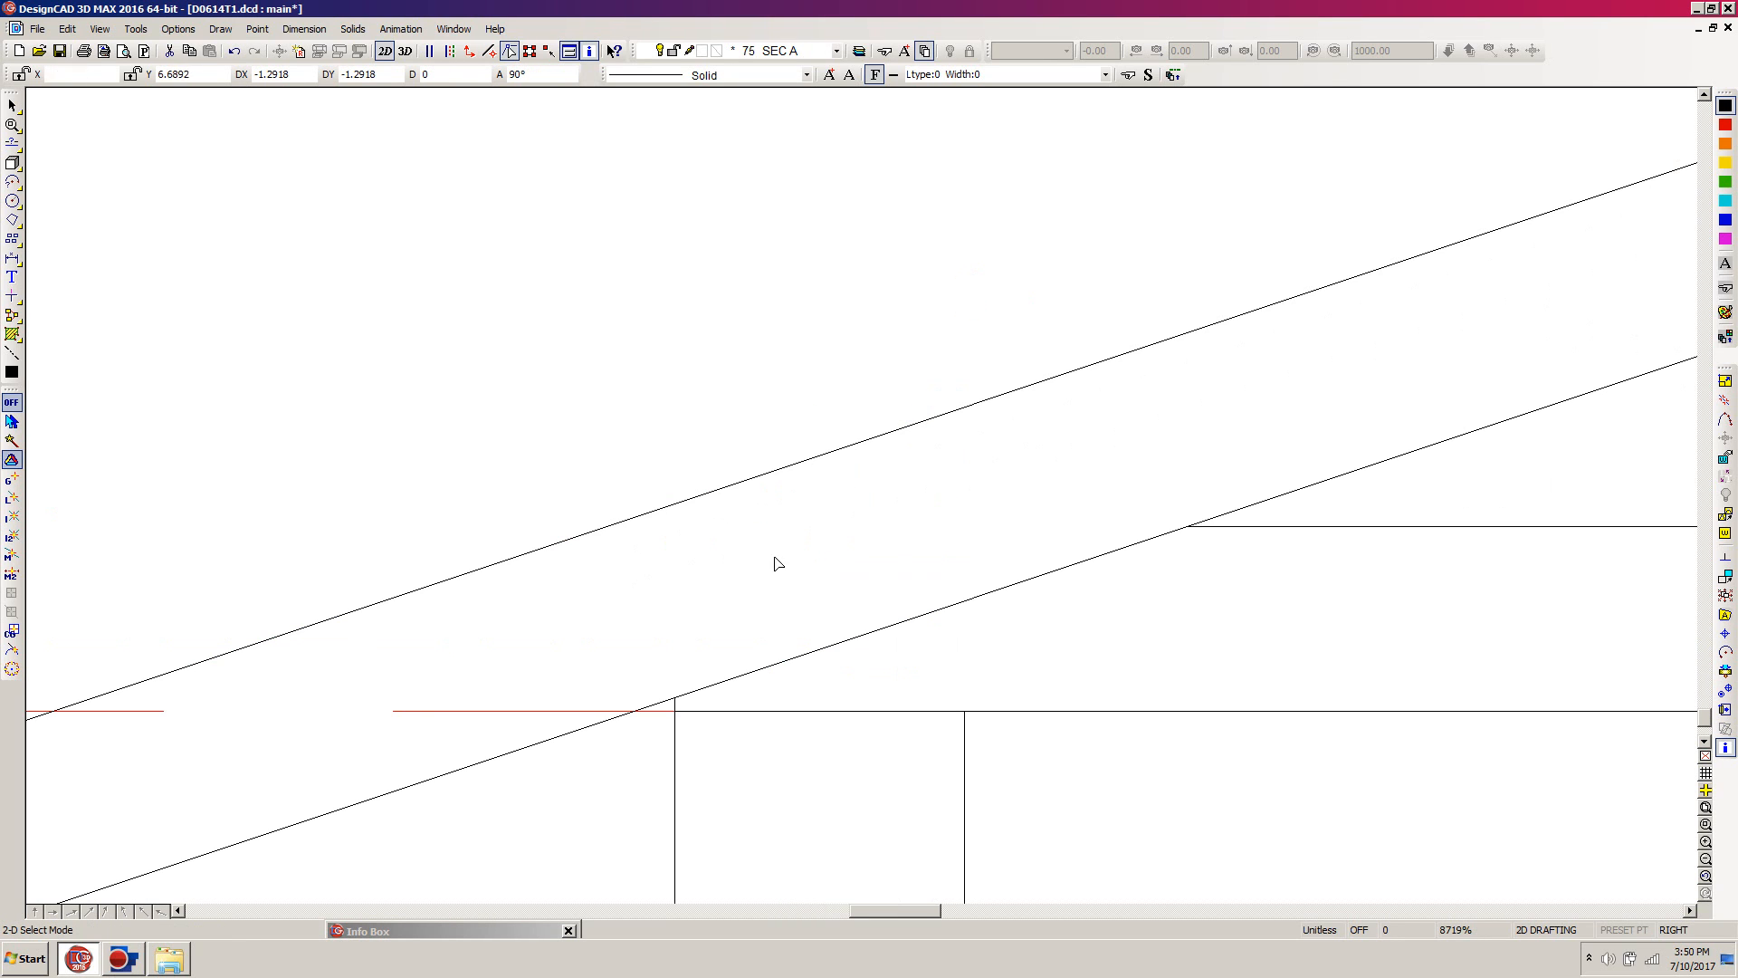
pyautogui.press('m')
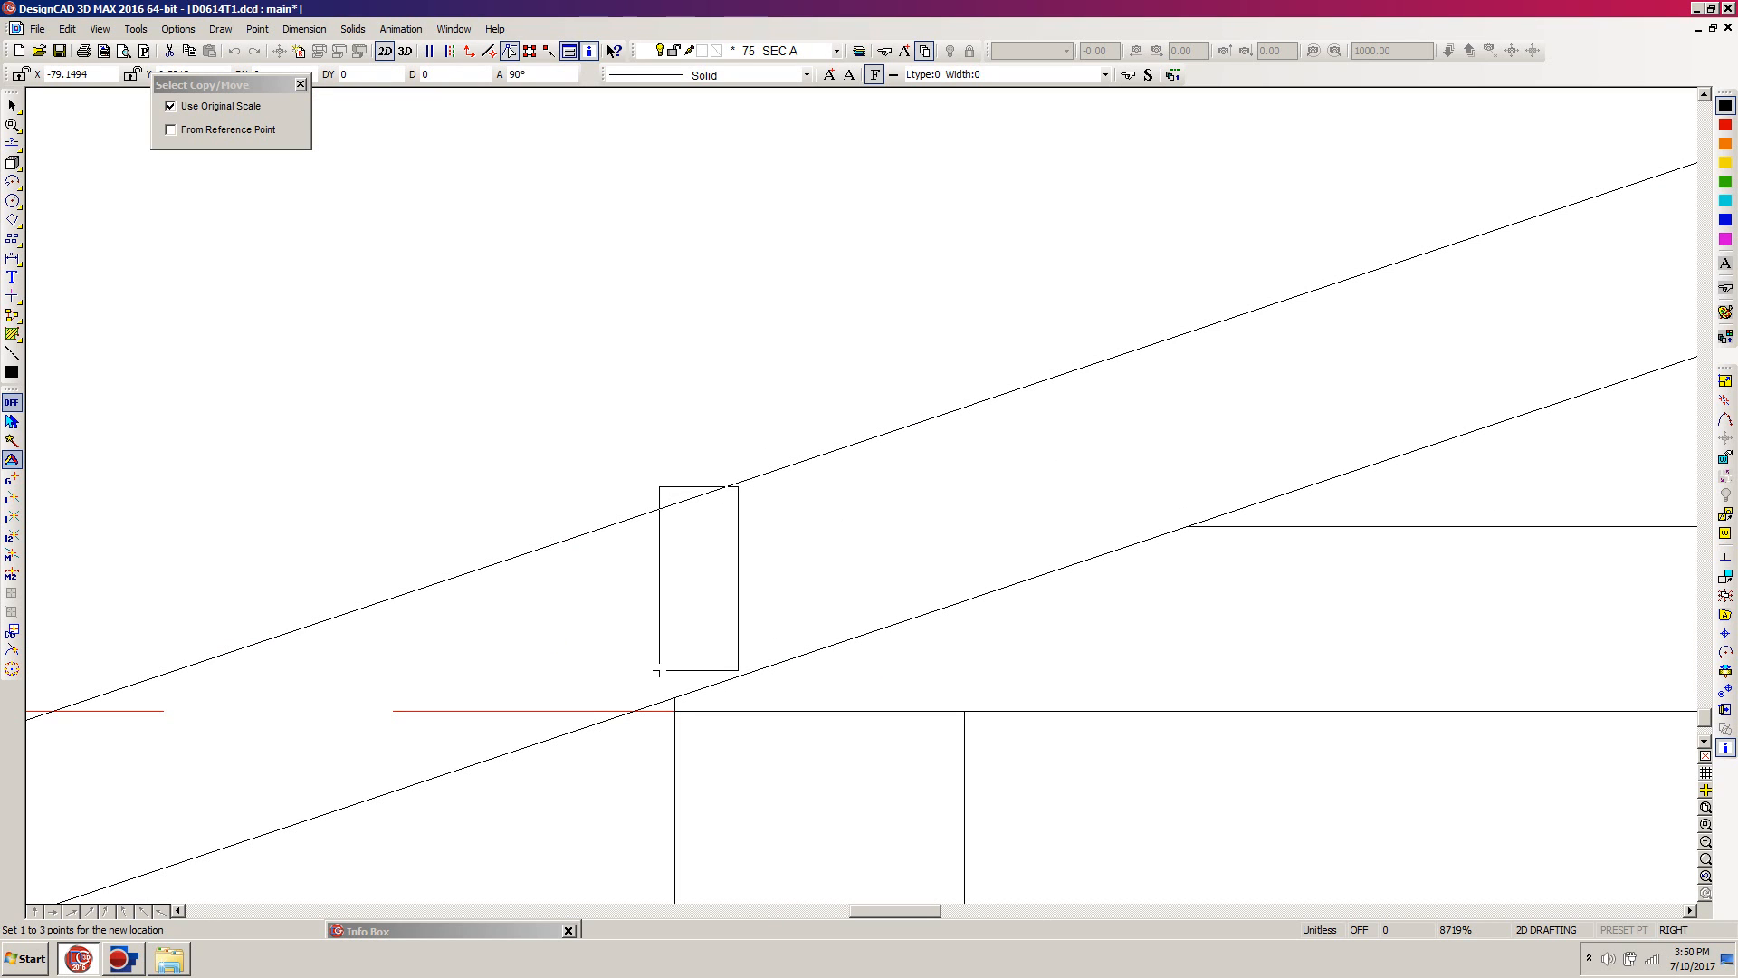
pyautogui.click(674, 698)
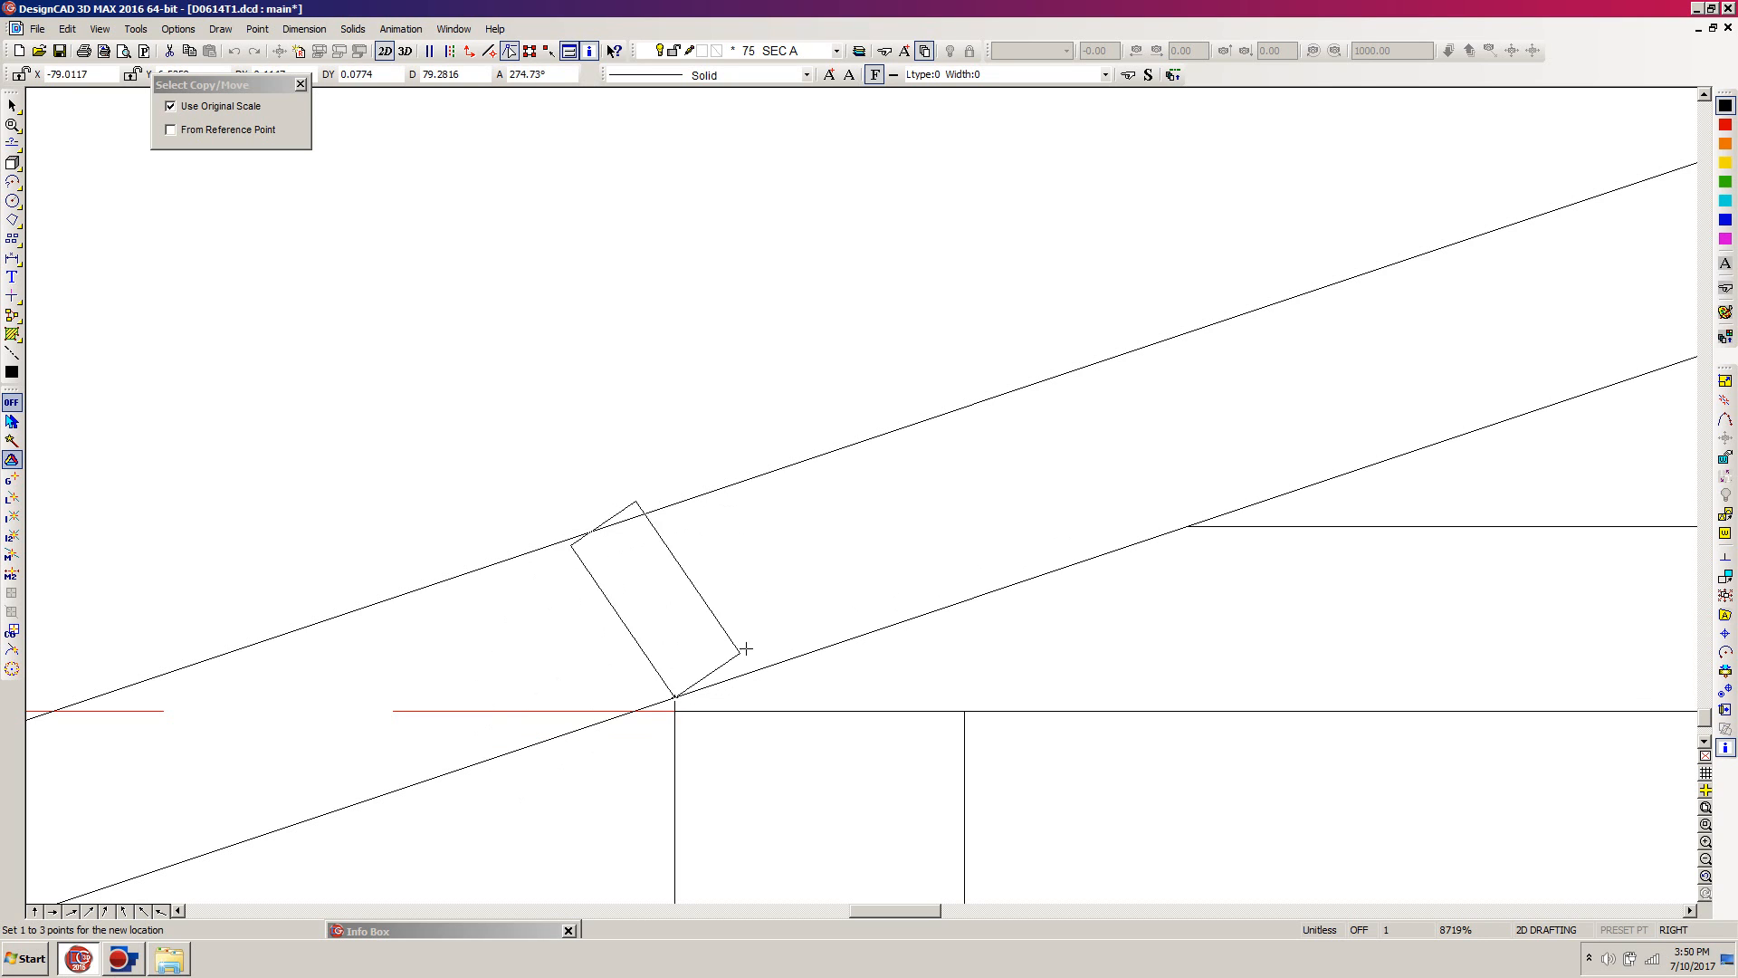
pyautogui.click(827, 637)
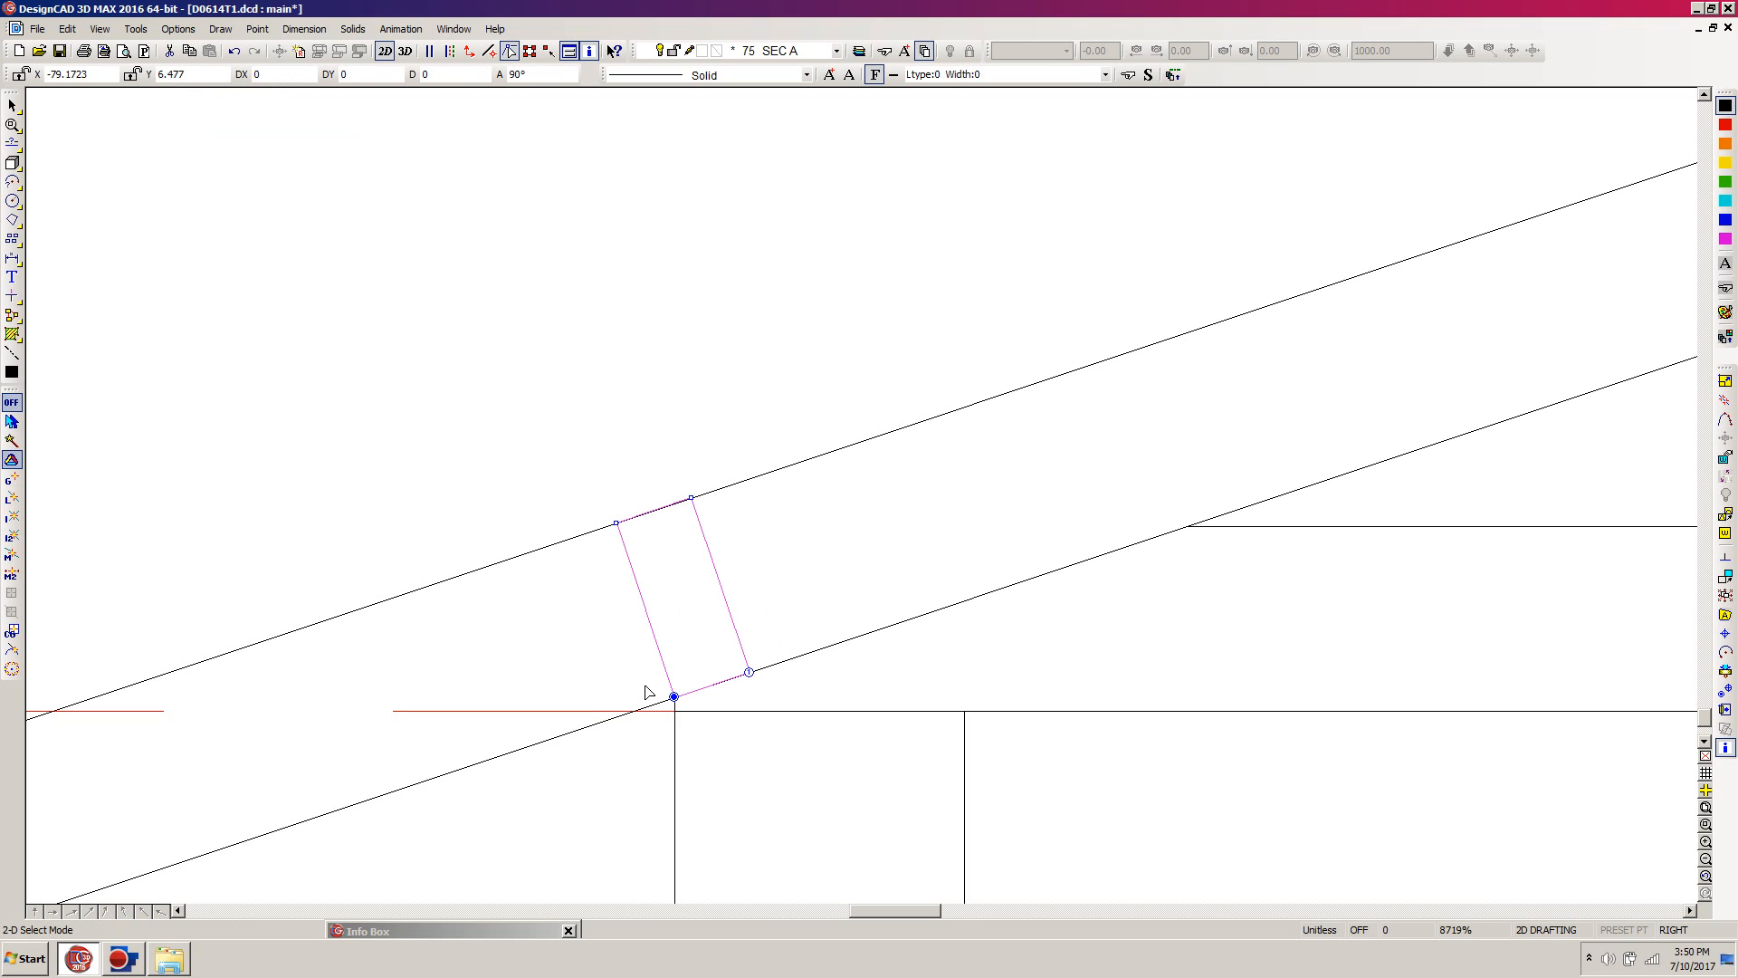
pyautogui.click(765, 578)
pyautogui.scroll(-8, 765, 577)
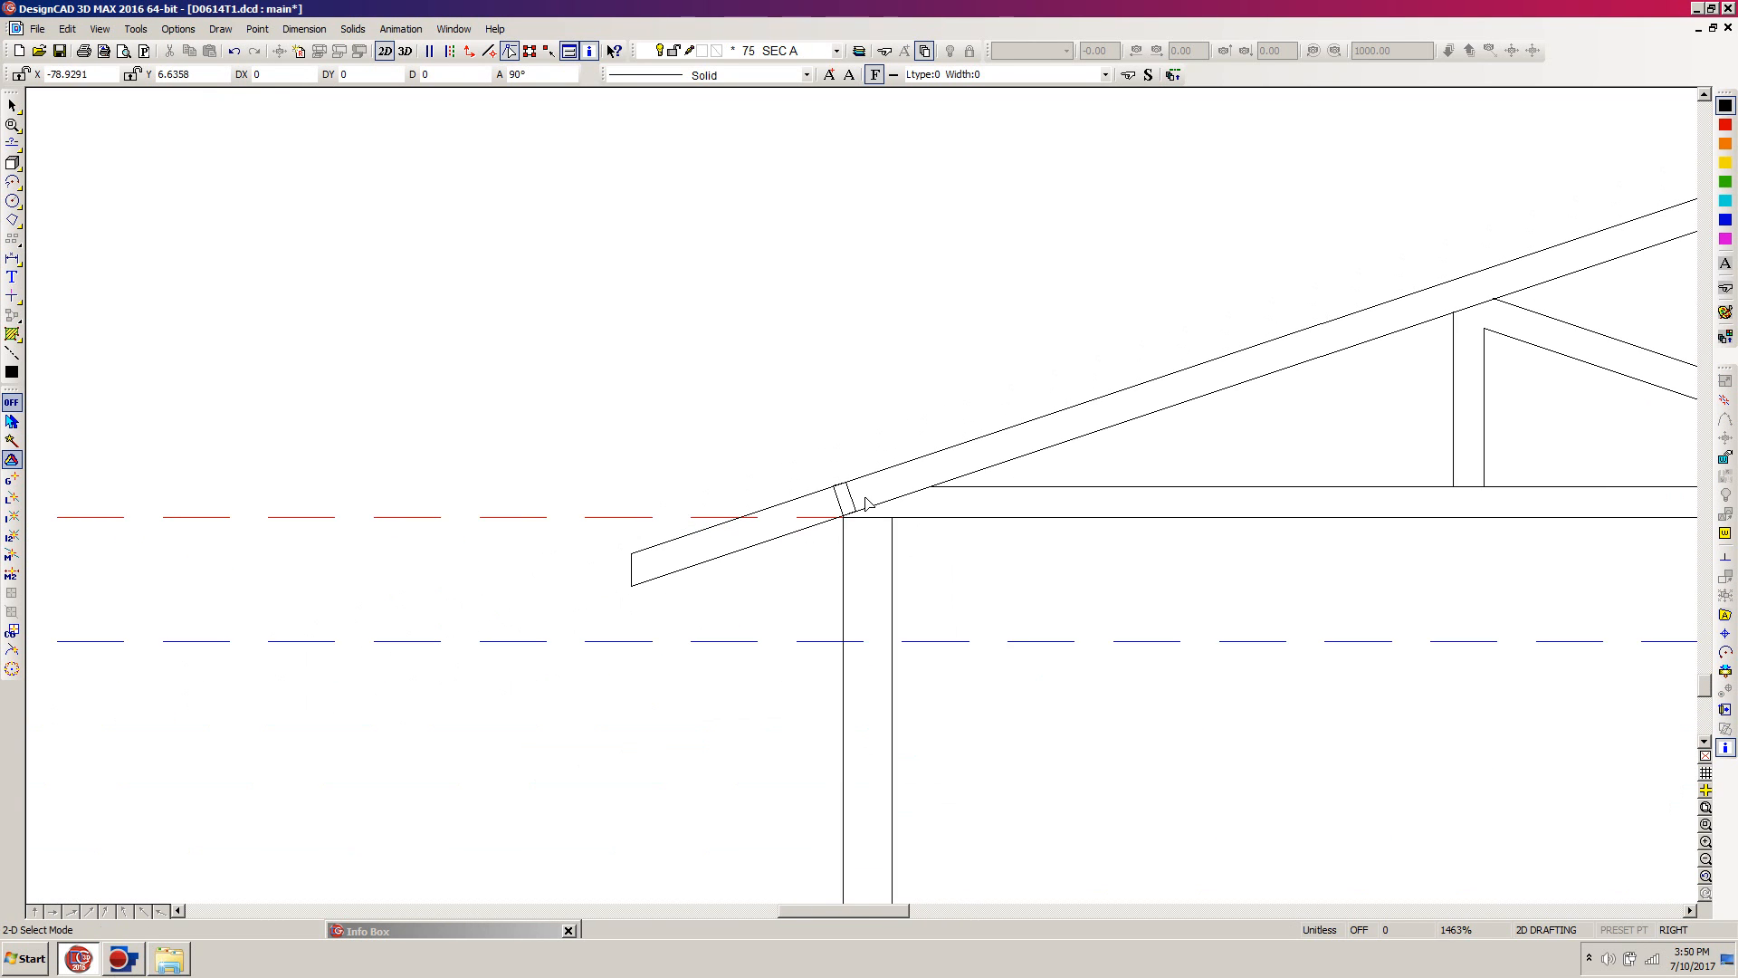
# Step: Select the left roof slope, webs, brace and blocking box, and set one handle at the left wall's outer base corner
pyautogui.moveTo(855, 908); pyautogui.dragTo(916, 903)
pyautogui.scroll(-2, 861, 497)
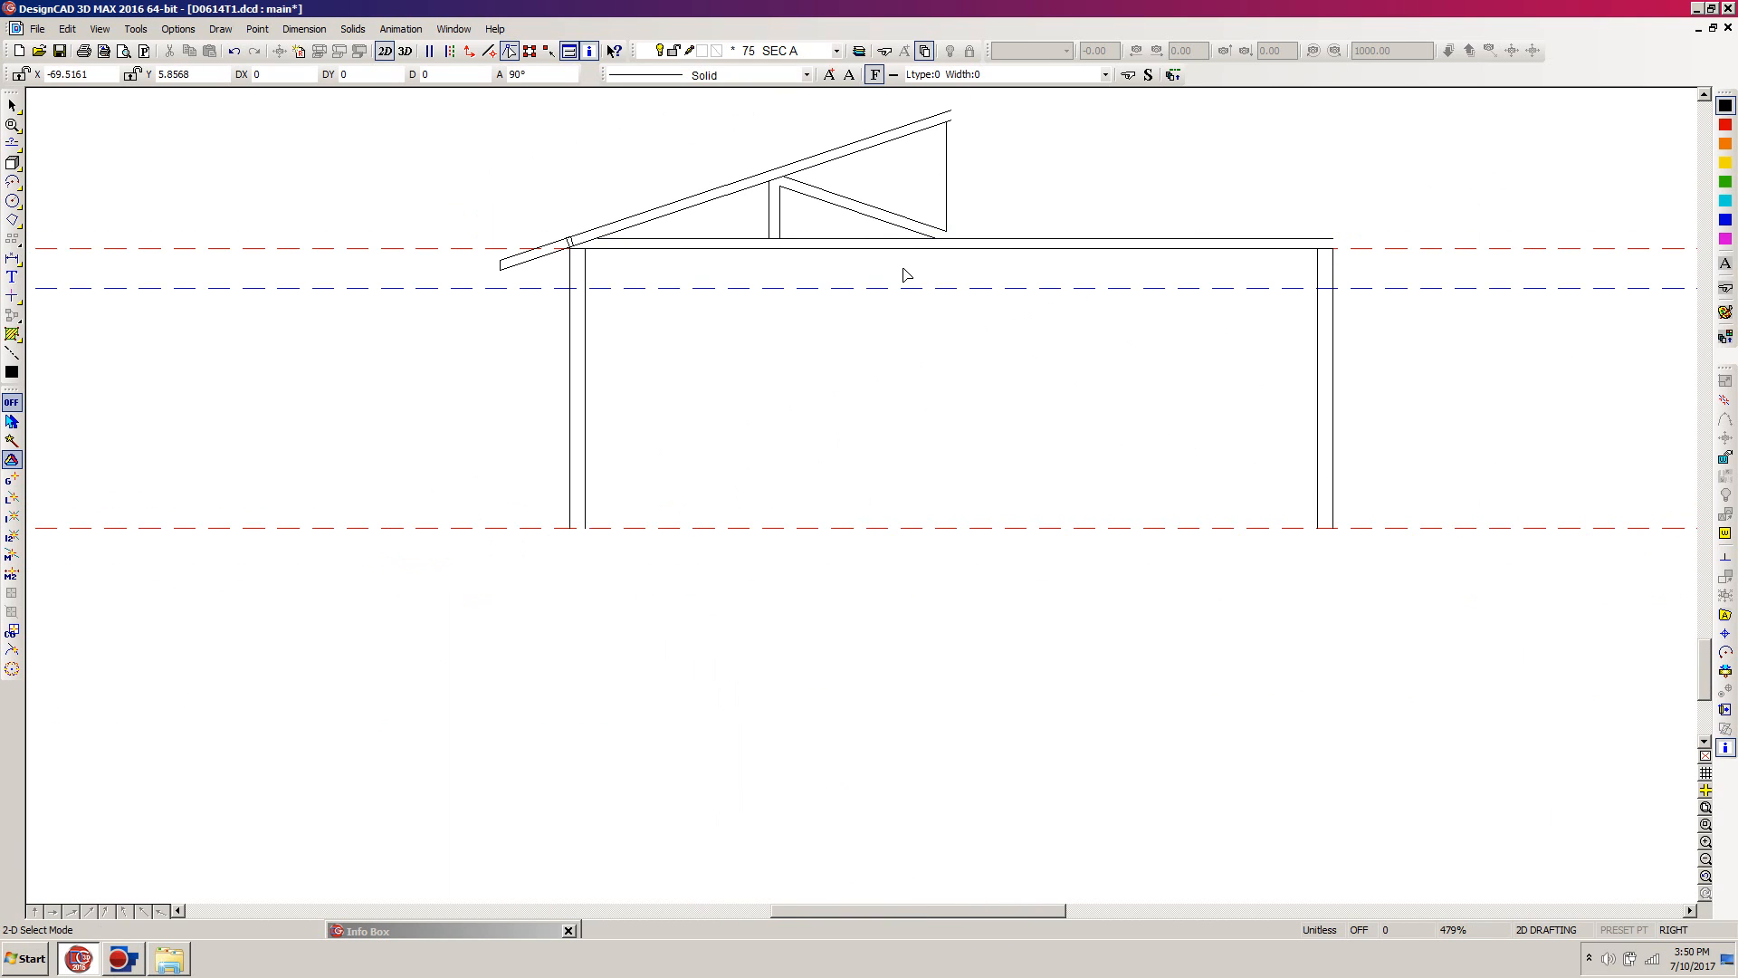
pyautogui.scroll(5, 902, 268)
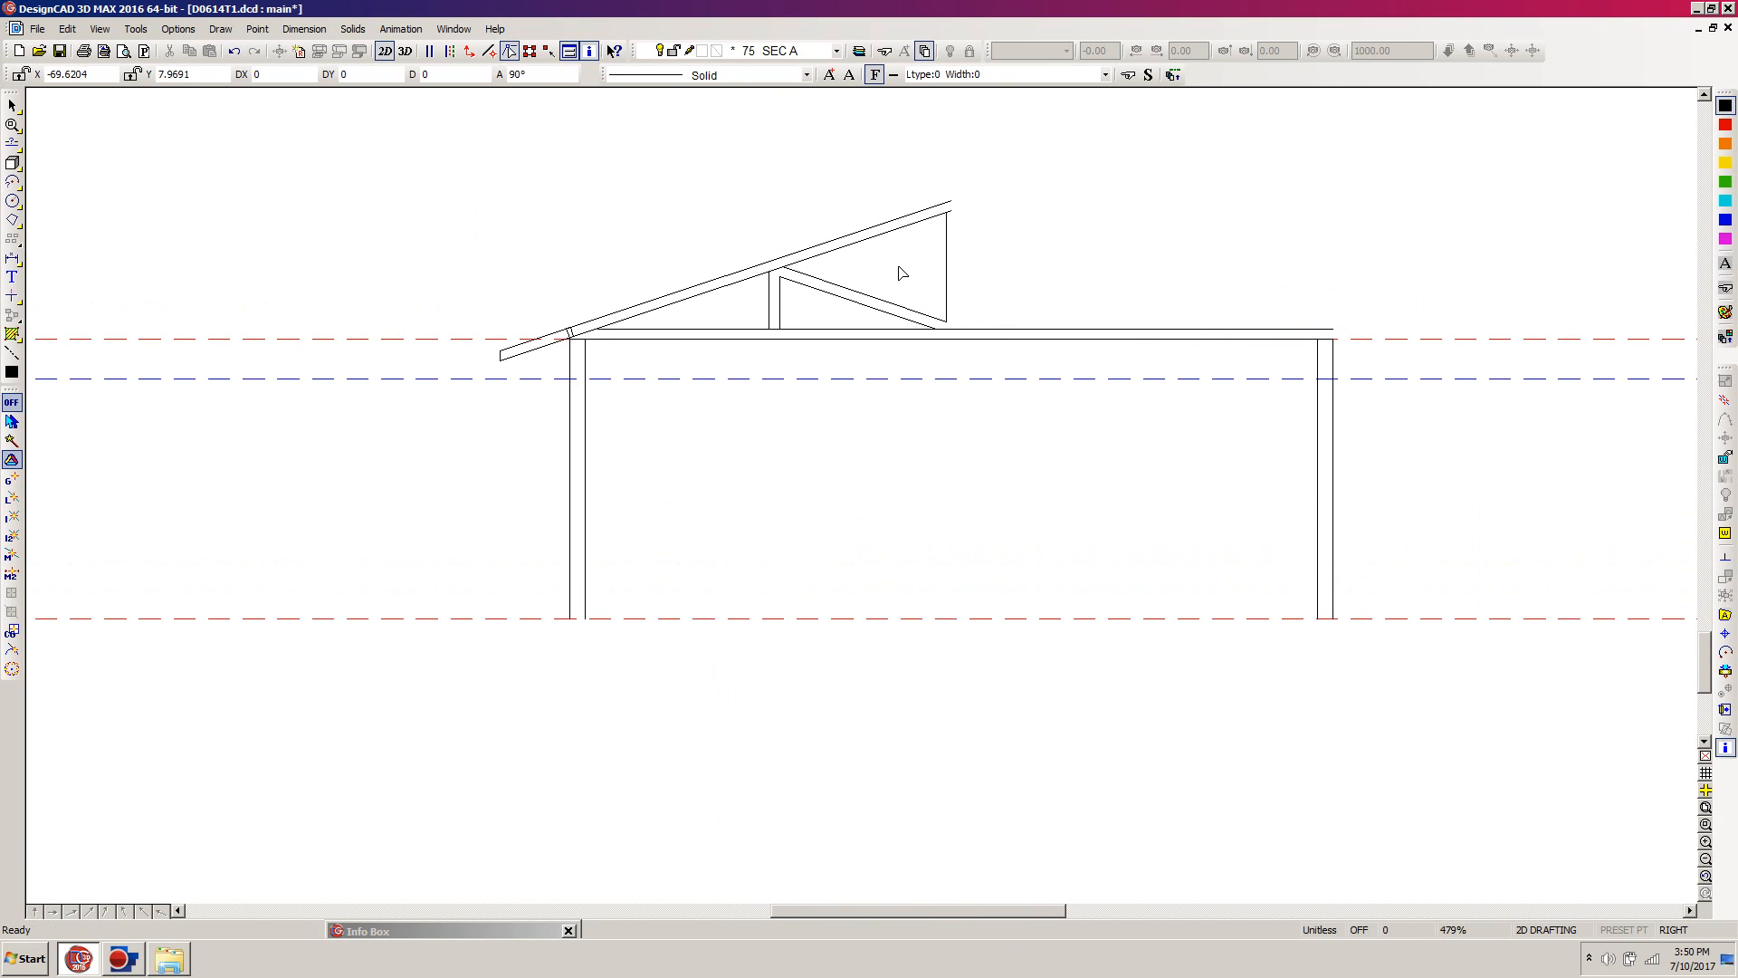
pyautogui.click(1013, 168)
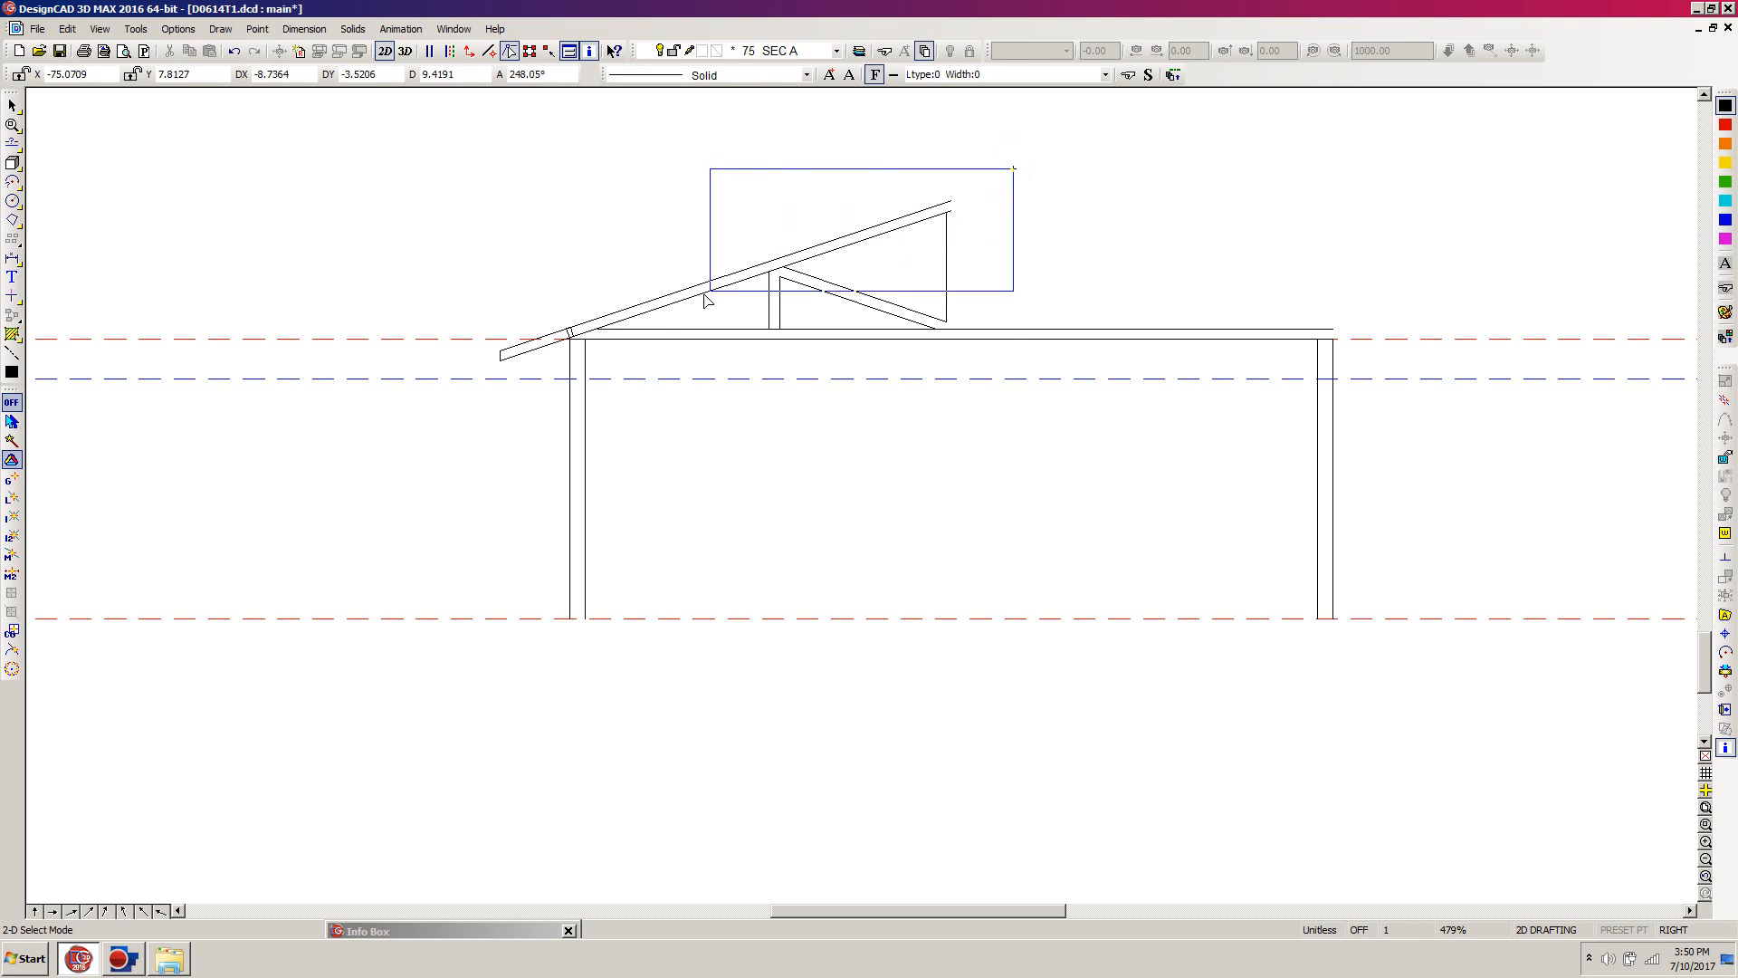
pyautogui.click(446, 399)
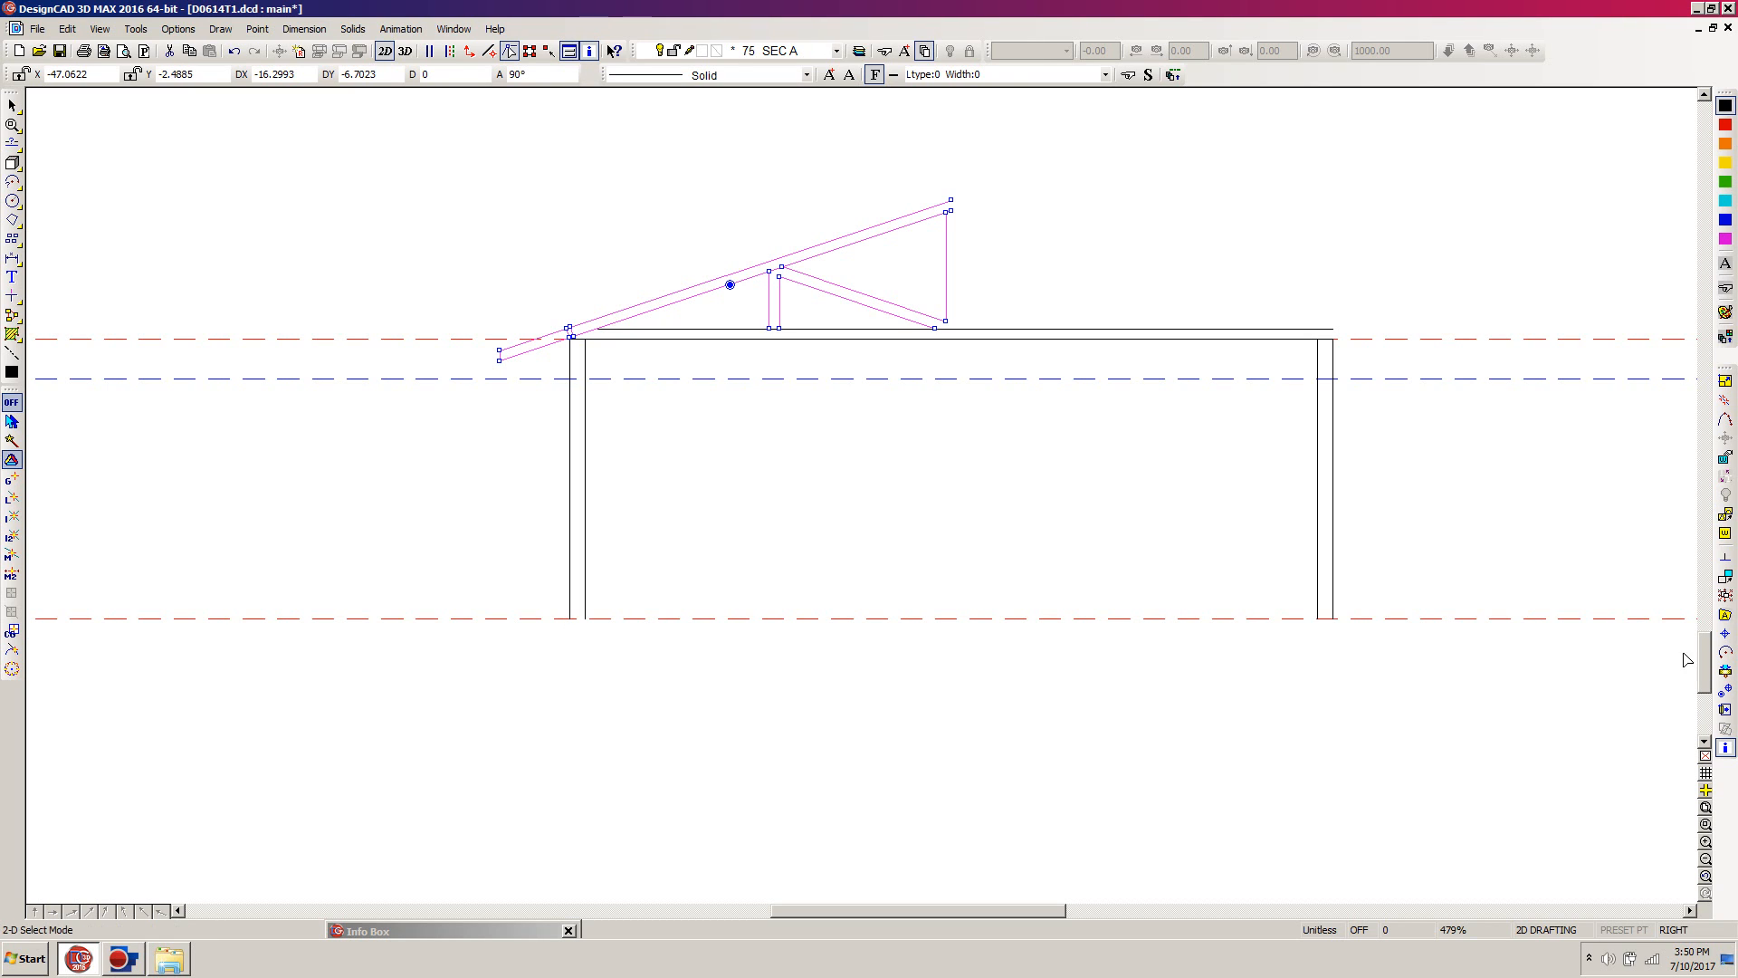
pyautogui.click(1726, 693)
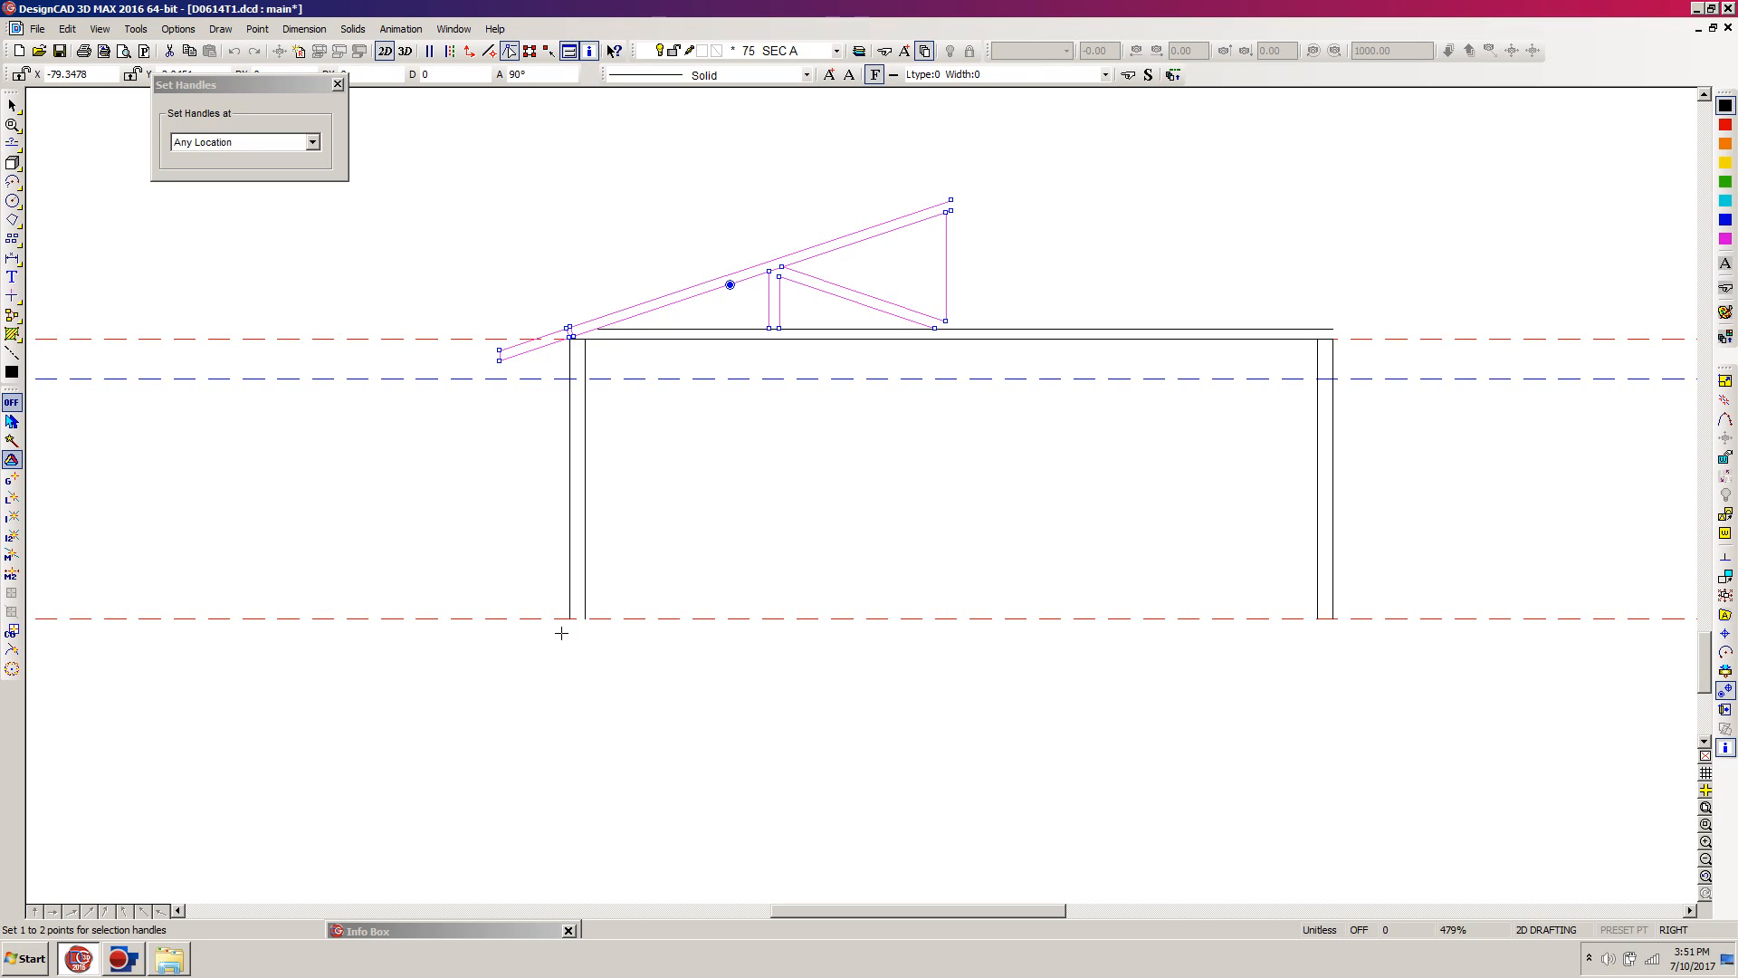
pyautogui.click(563, 621)
pyautogui.press('Return')
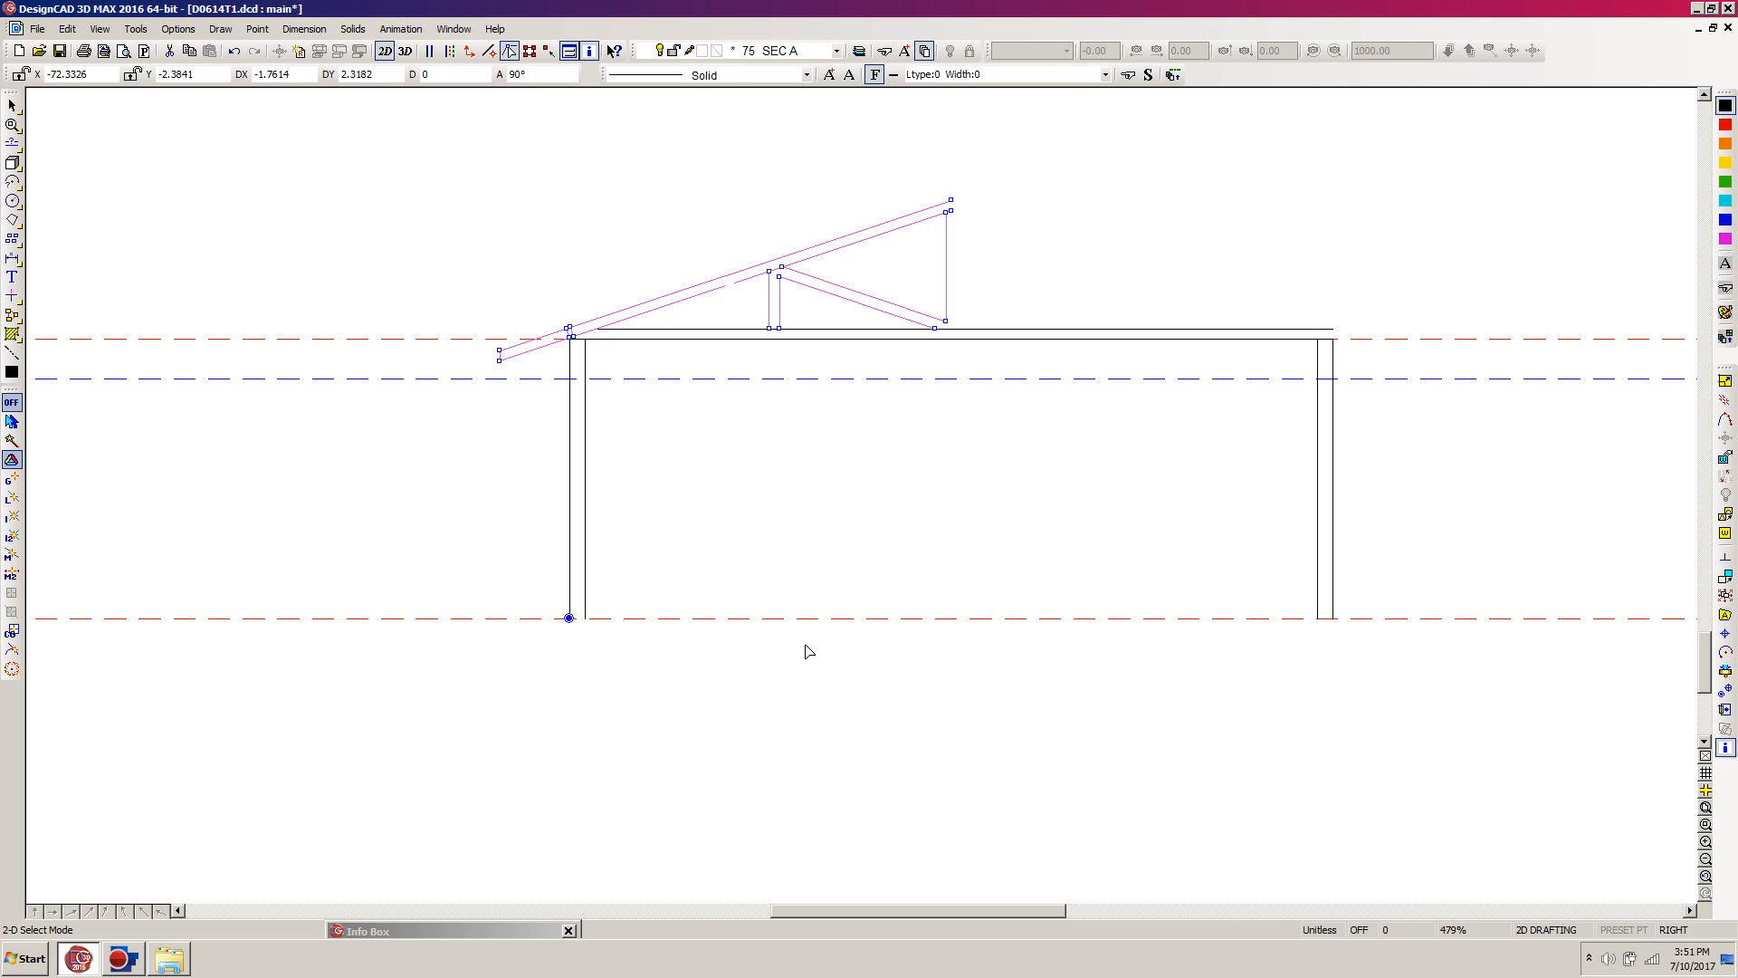
# Step: Mirror a copy of the selected half truss normal to the X axis, placed at the right wall's outer base corner
pyautogui.press('m')
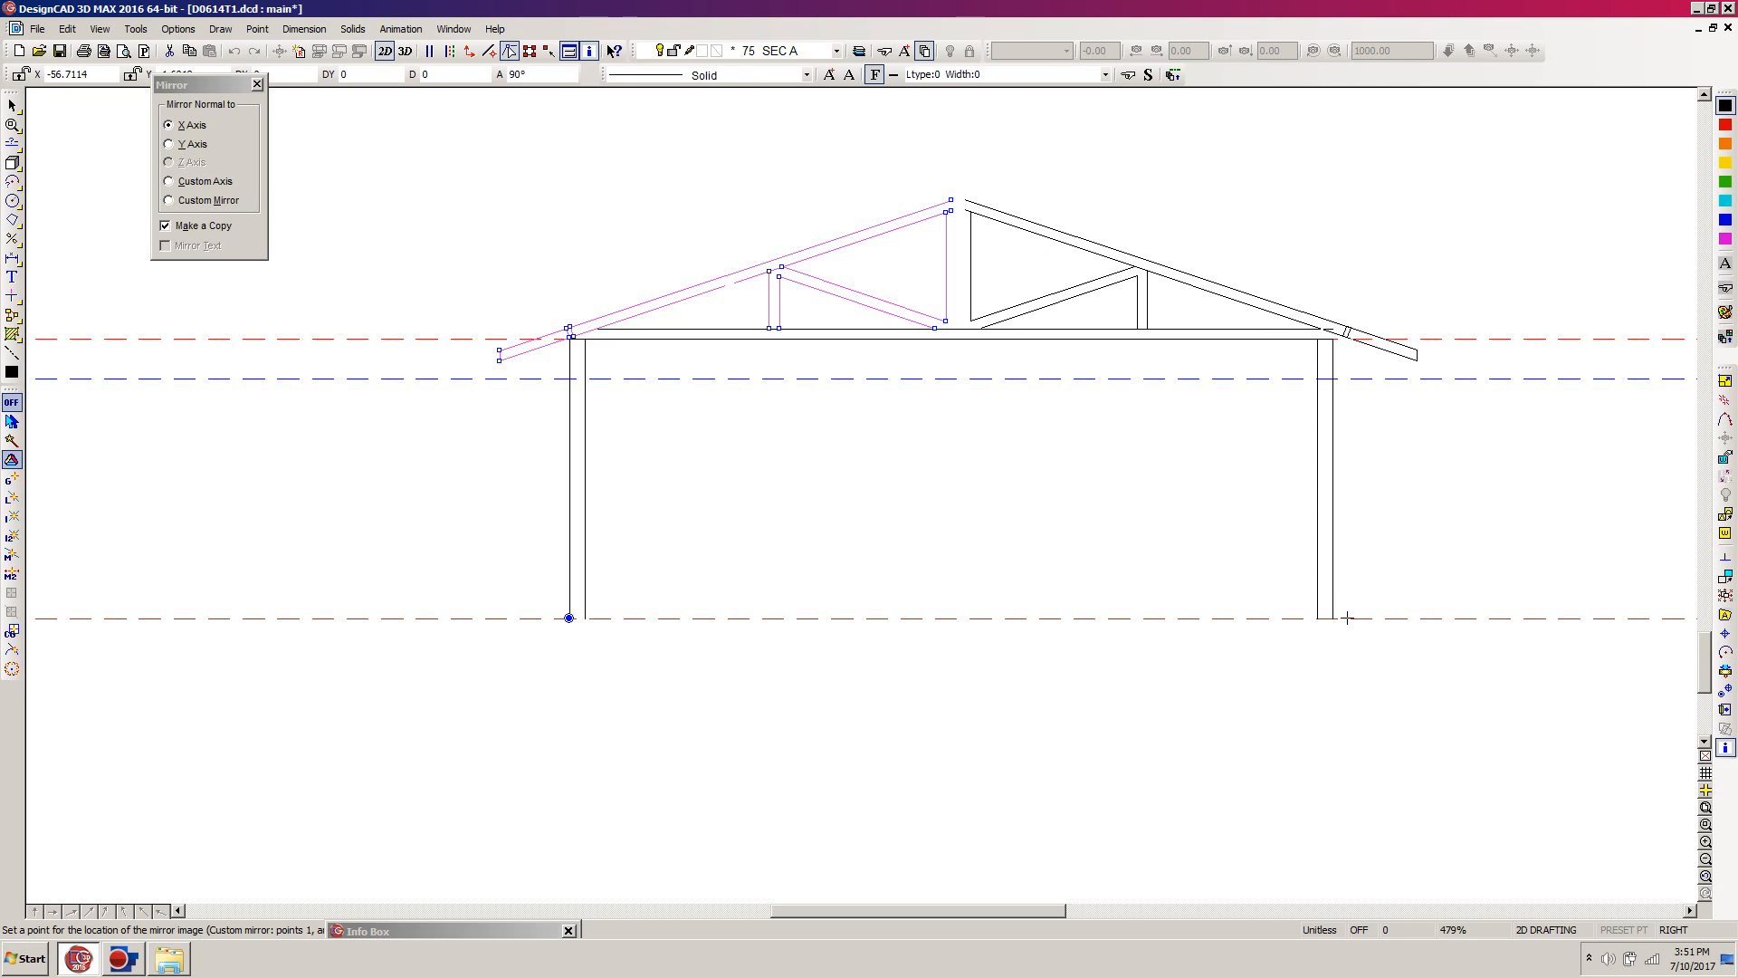
pyautogui.click(1328, 617)
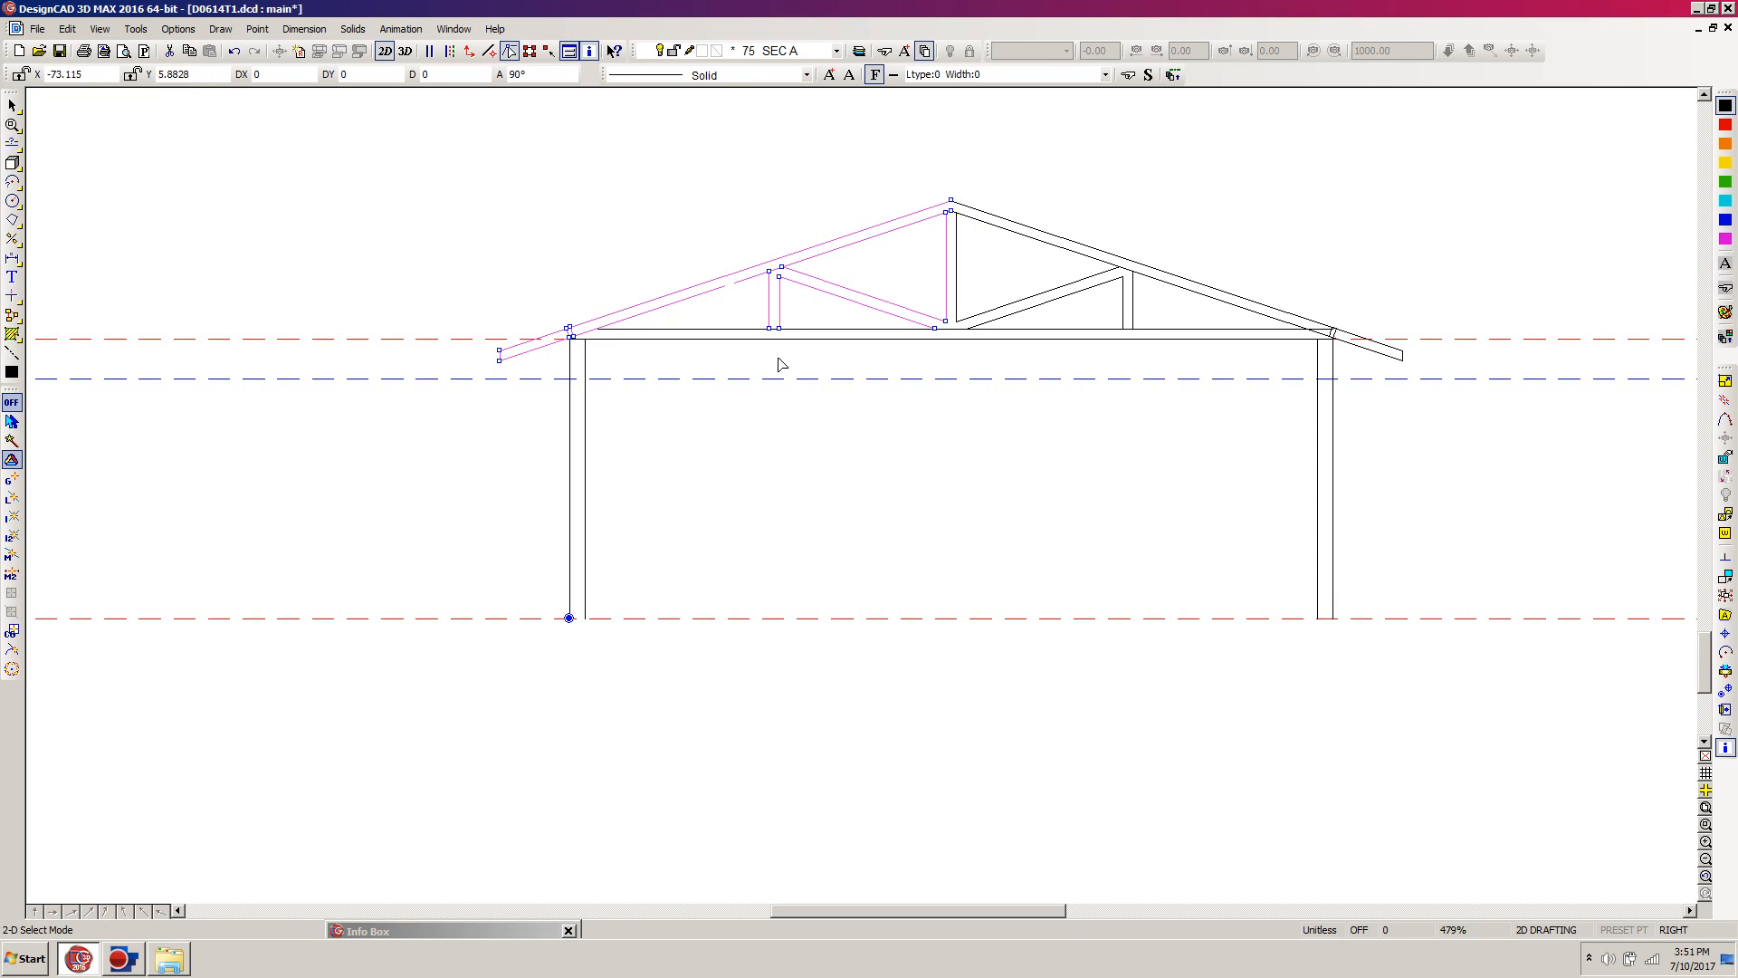
pyautogui.click(992, 536)
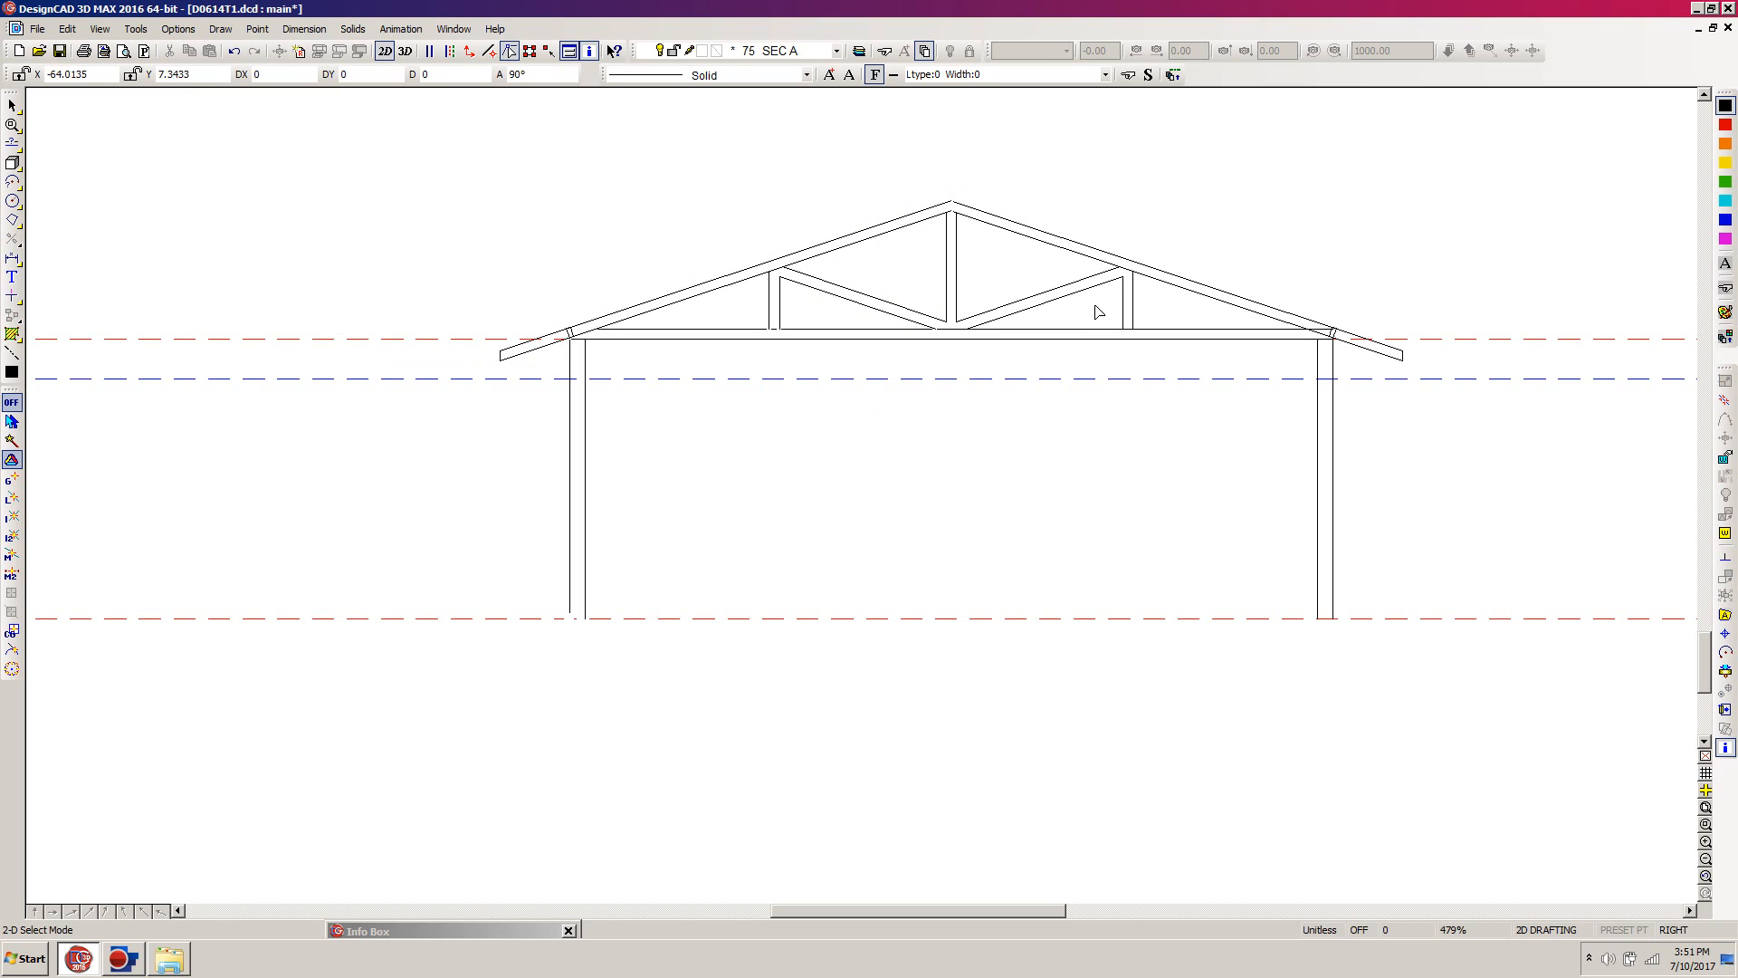